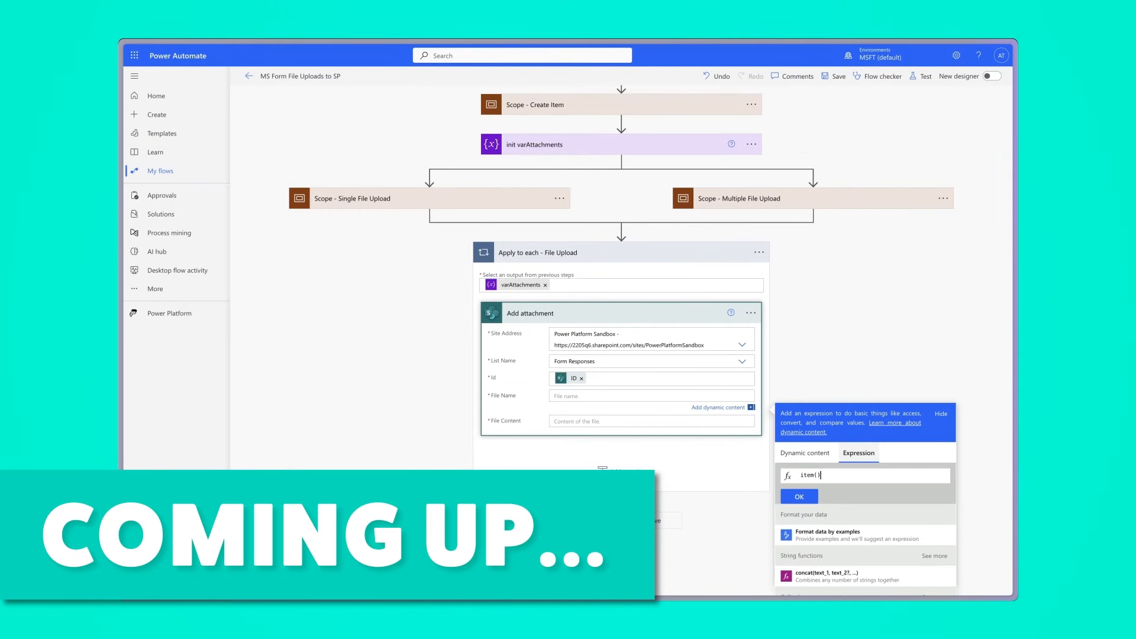
type("[")
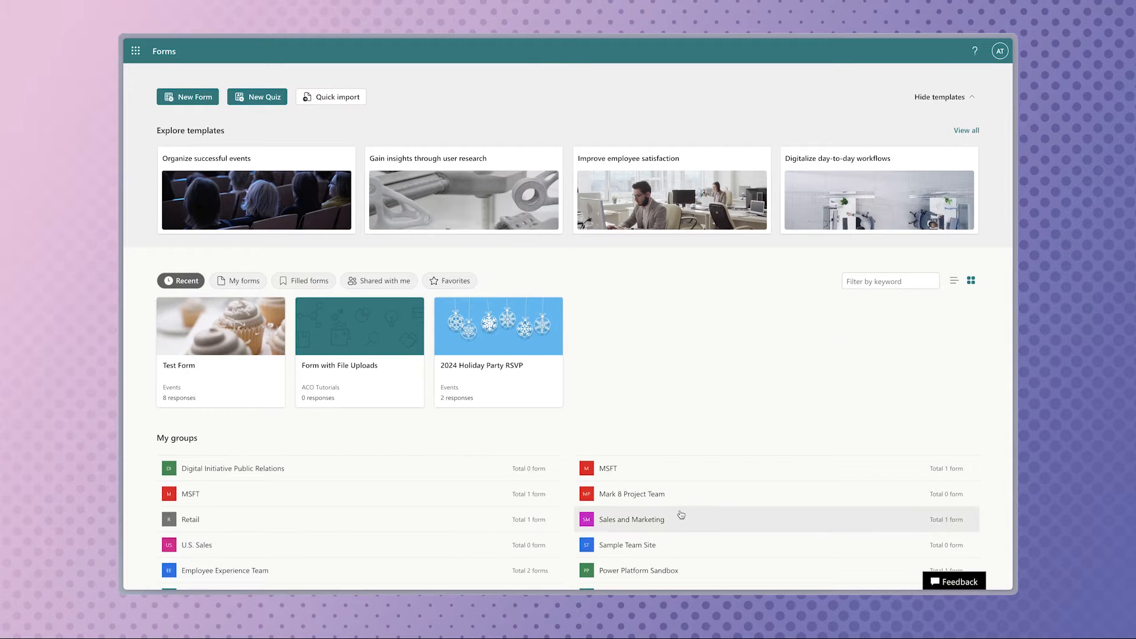
Open the Power Platform Sandbox group from the My groups list in Microsoft Forms
scroll(678, 512, "down", 2)
left_click(649, 456)
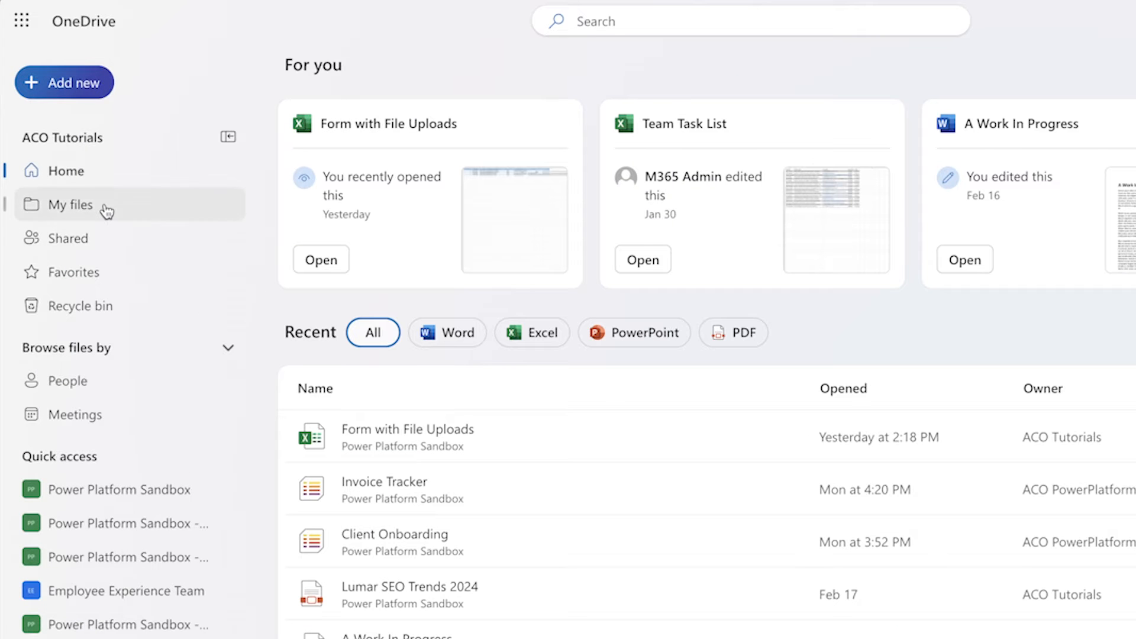
Switch to OneDrive and open the Form with File Uploads folder inside Apps > Microsoft Forms in My files
left_click(78, 154)
left_click(393, 232)
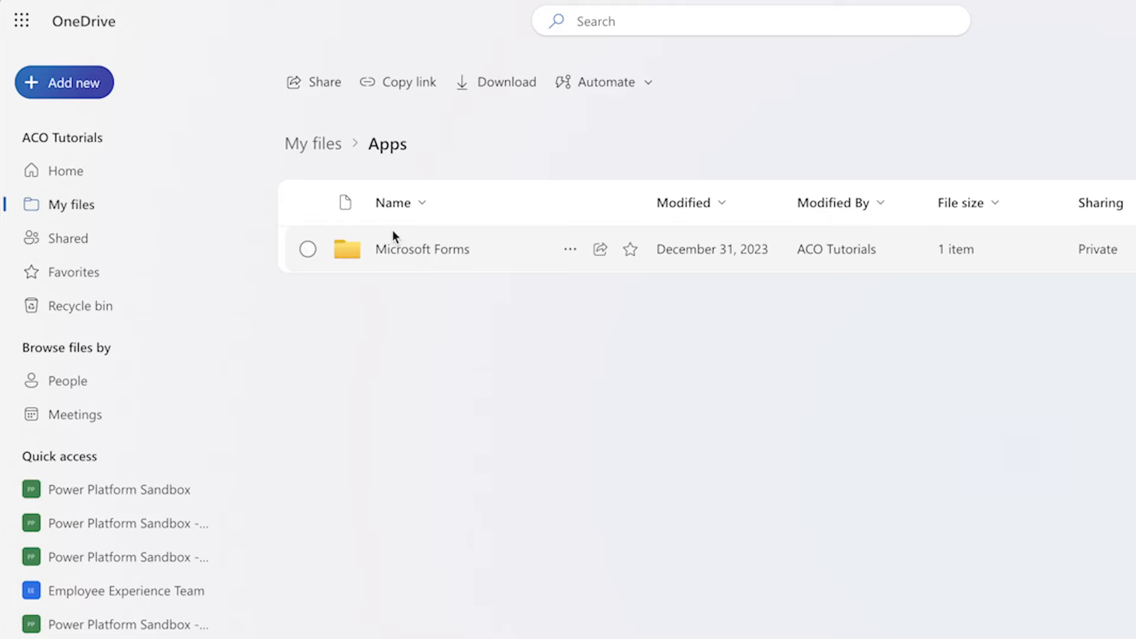
left_click(409, 253)
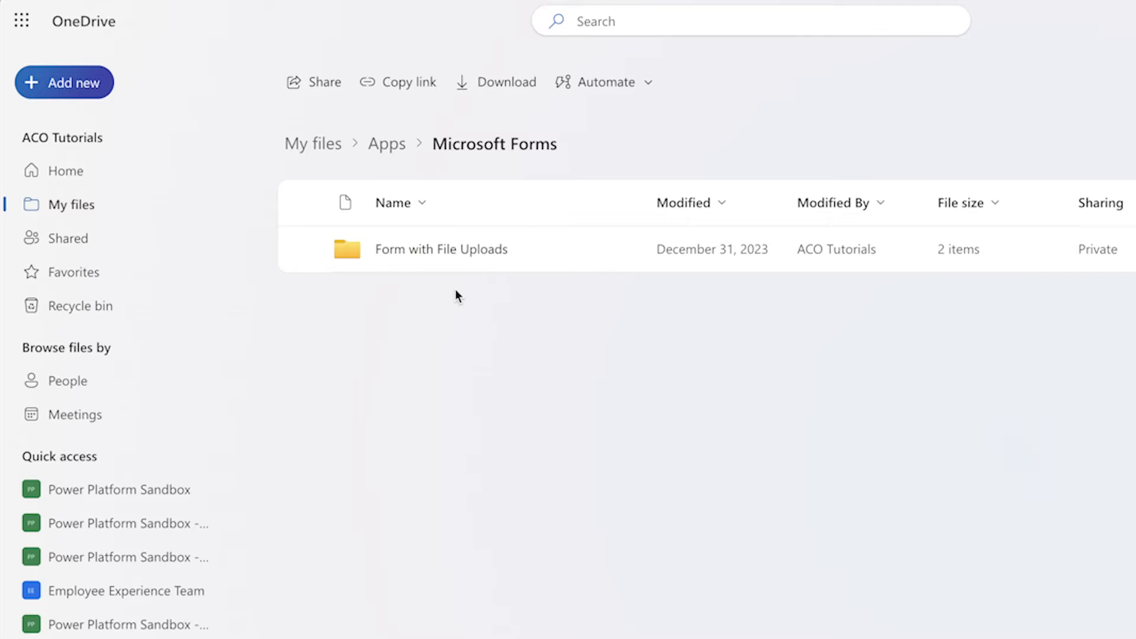
left_click(418, 251)
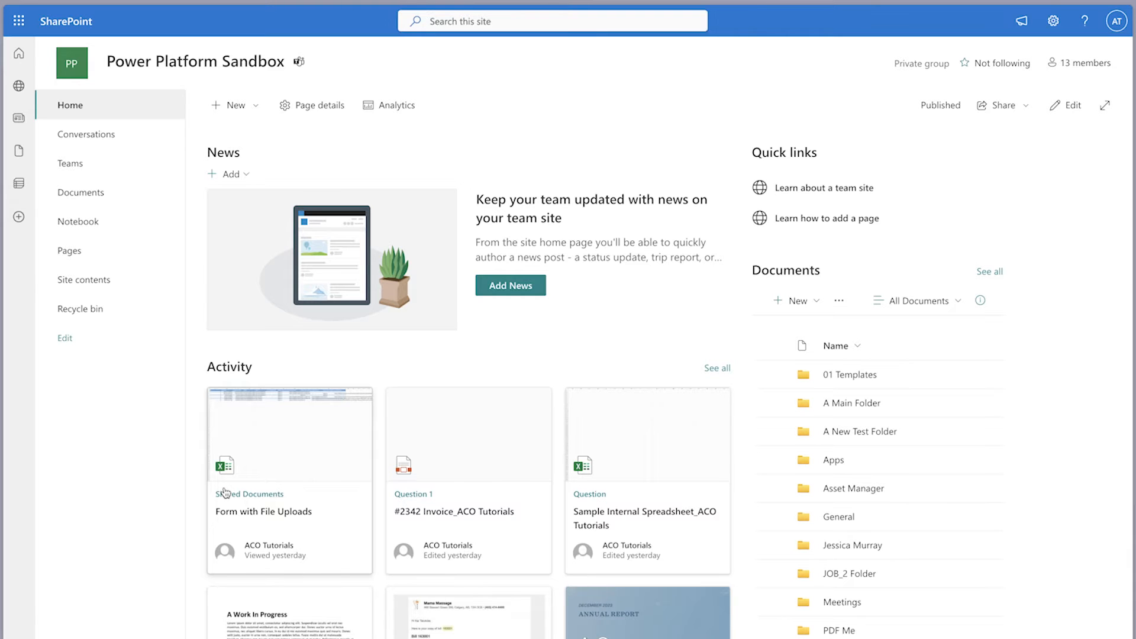
Switch to the Power Platform Sandbox SharePoint site and open the Apps folder in Documents, including the first folder inside it
left_click(80, 192)
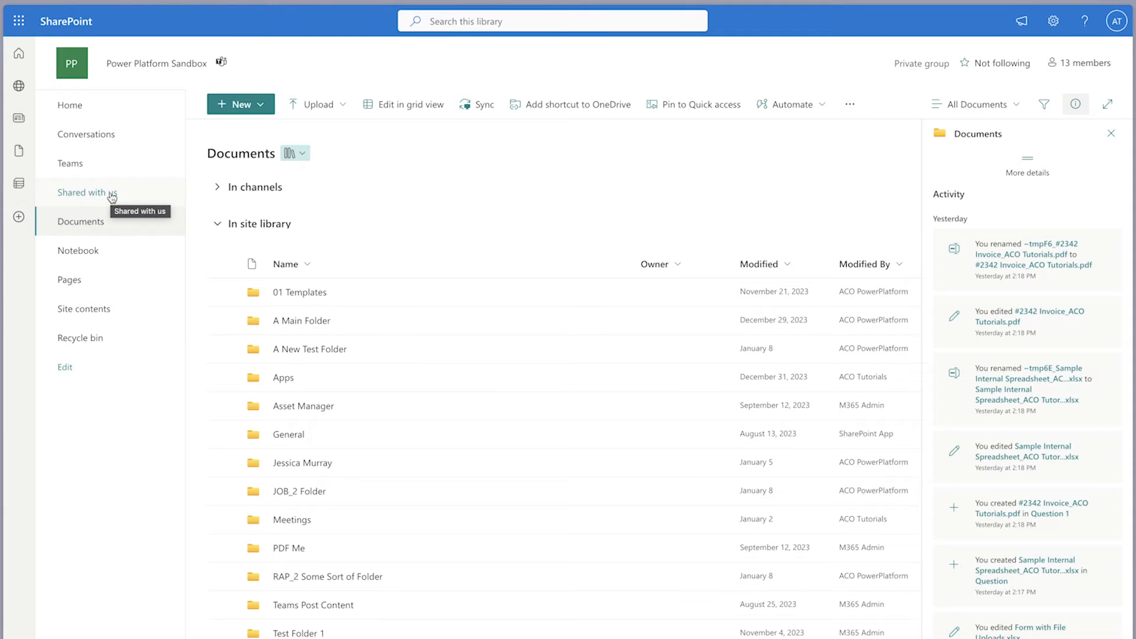
left_click(288, 379)
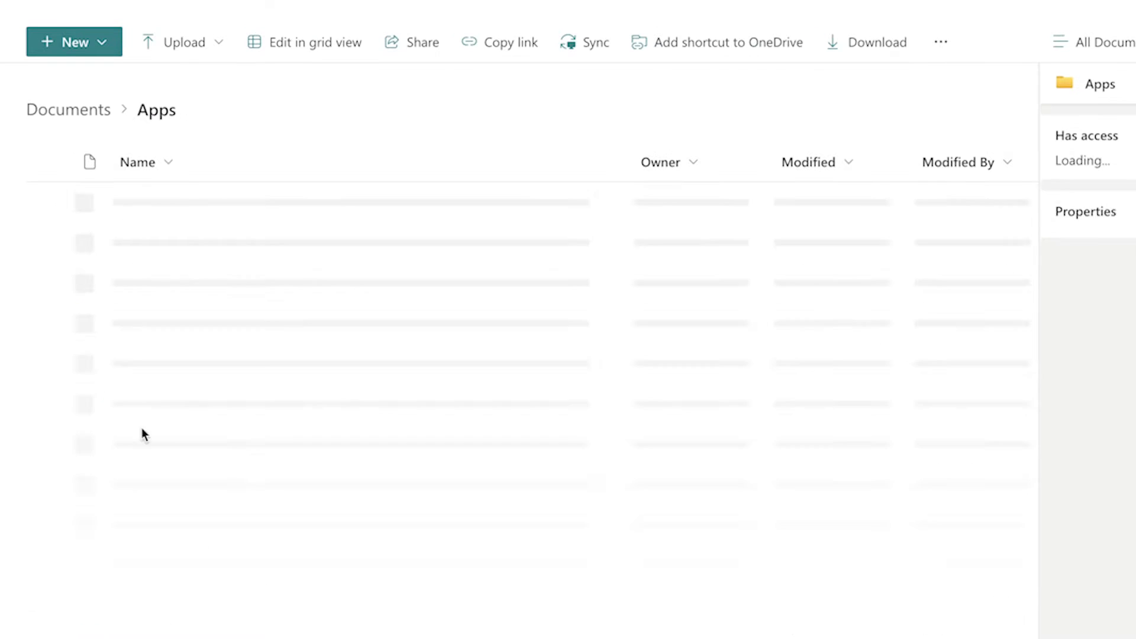
left_click(185, 202)
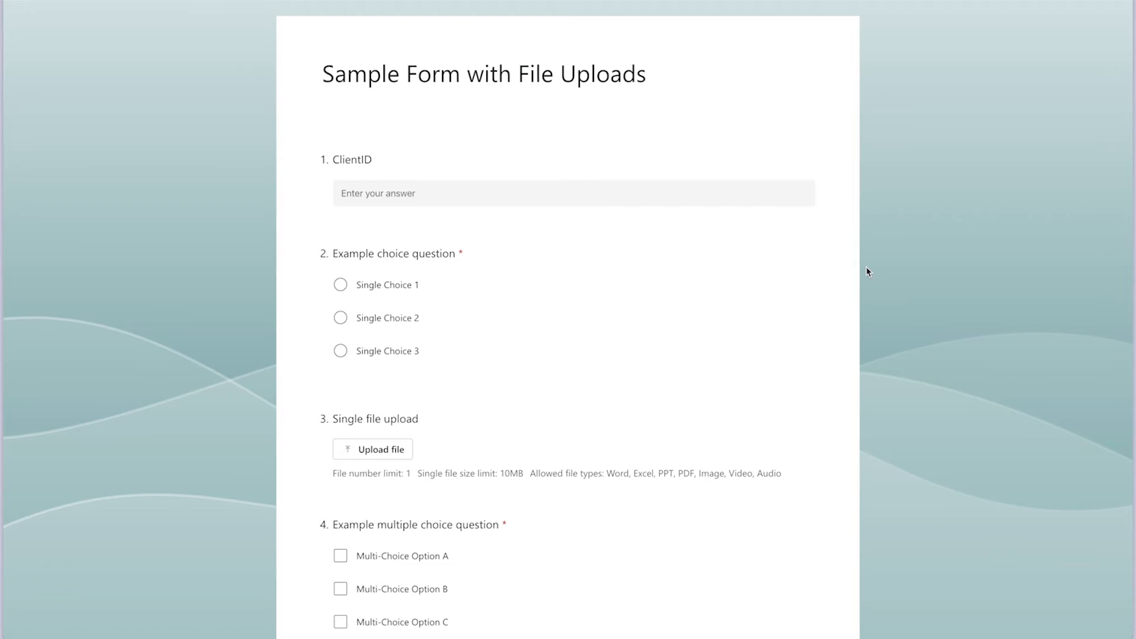
Review the questions in the Sample Form with File Uploads, including its file upload question
scroll(866, 267, "down", 4)
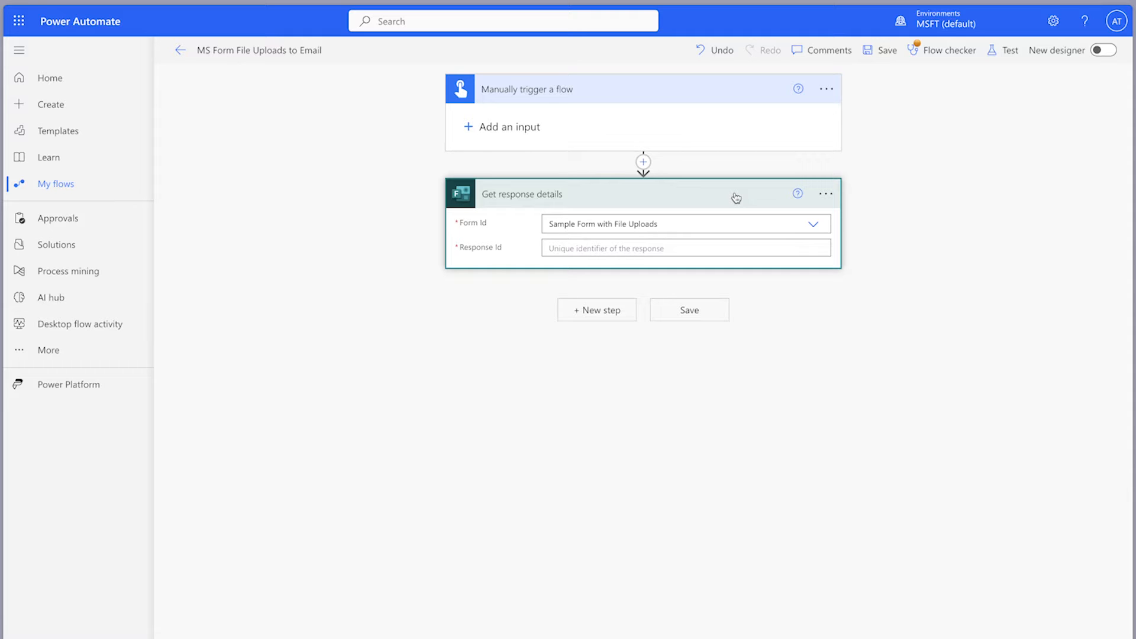
Set the Response Id of Get response details to 1, and open the sample form's responses in Microsoft Forms
left_click(721, 246)
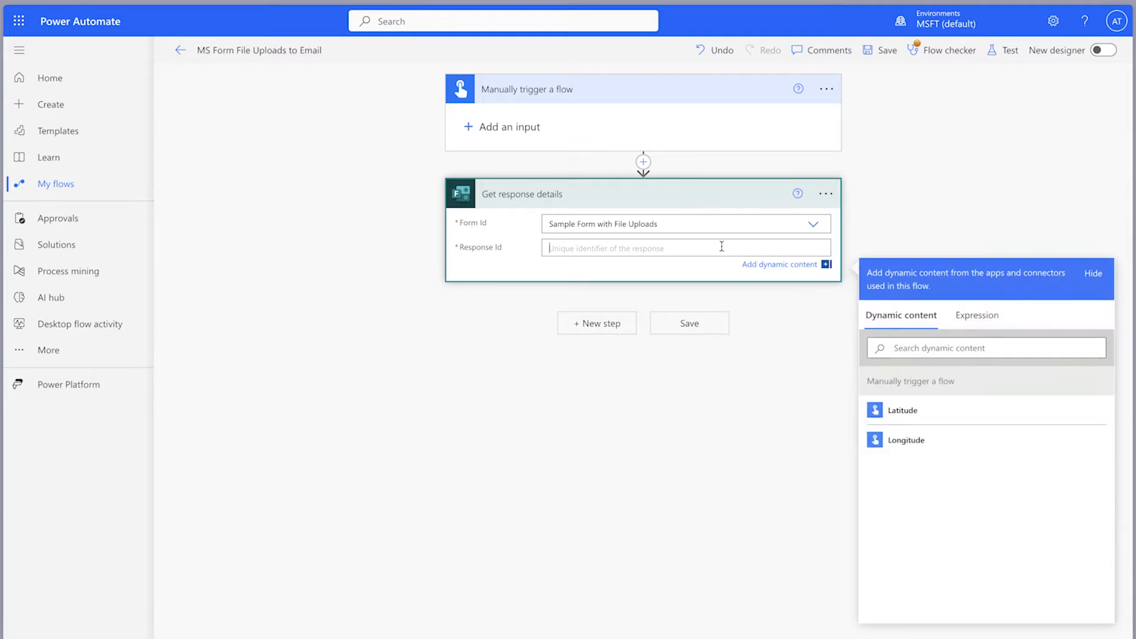
type("1")
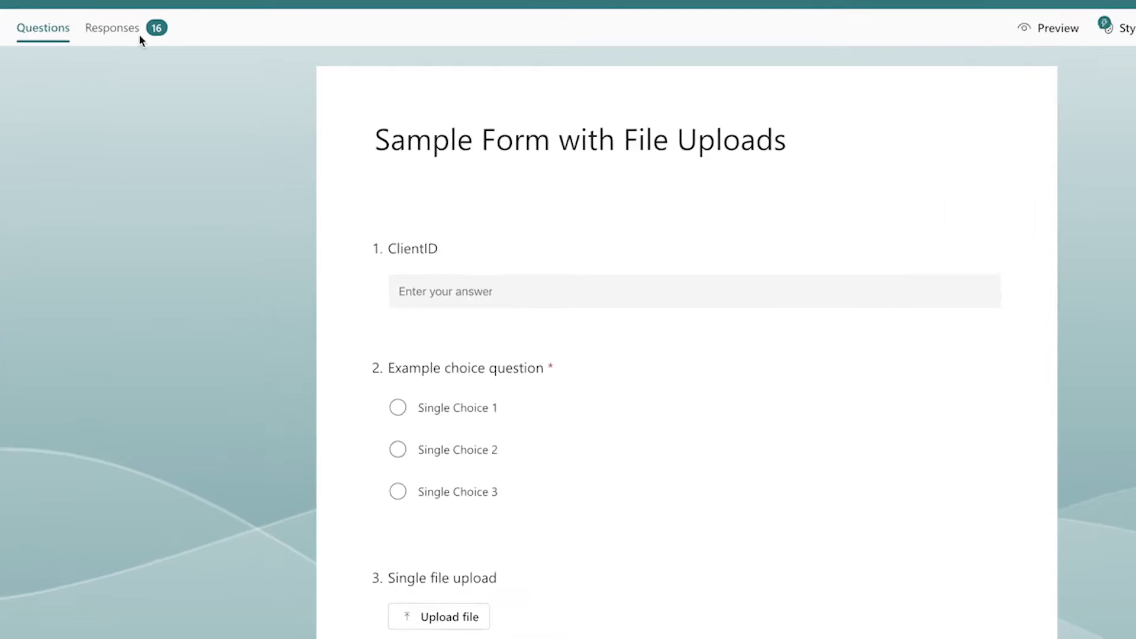
left_click(136, 33)
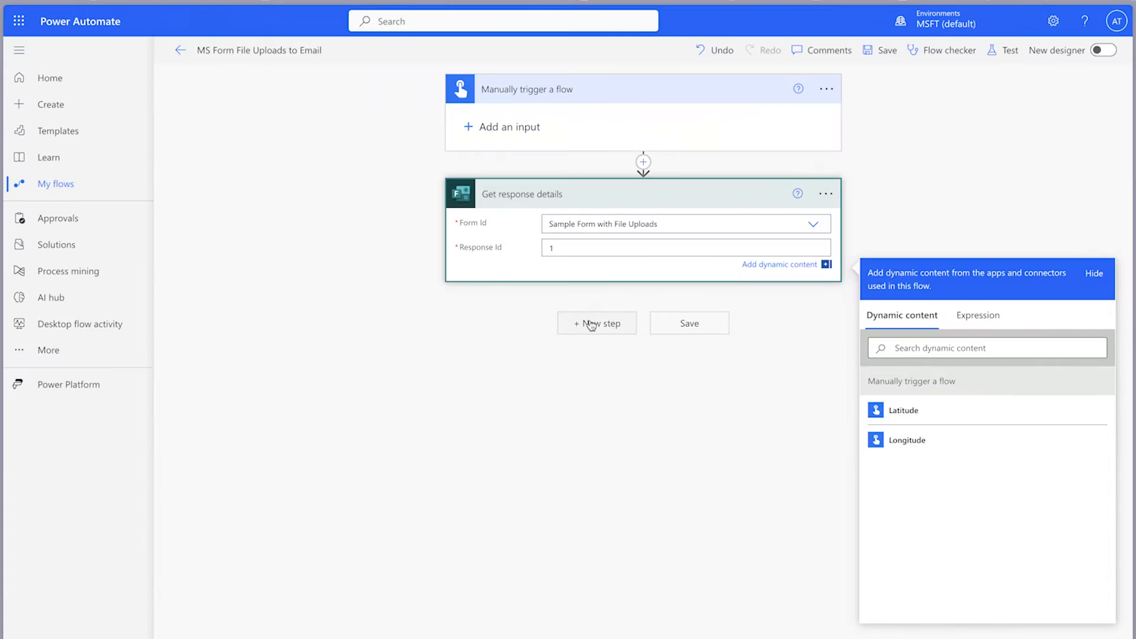
Add a Compose action named "Compose - Single File Upload" after Get response details, with the Single file upload answer as its input
left_click(591, 322)
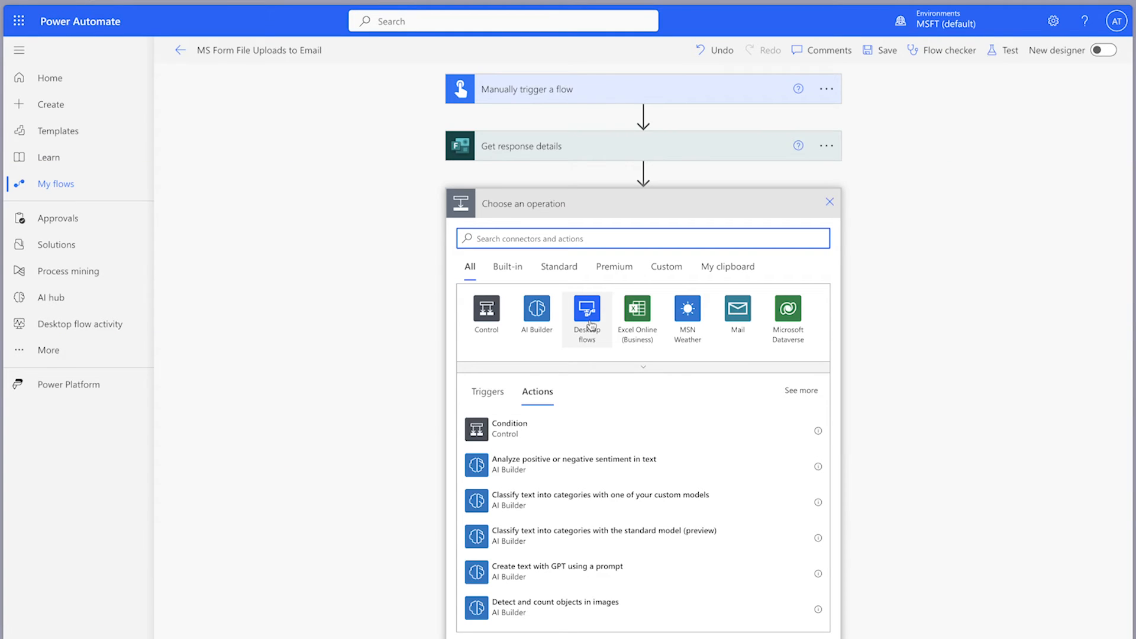
type("Compose")
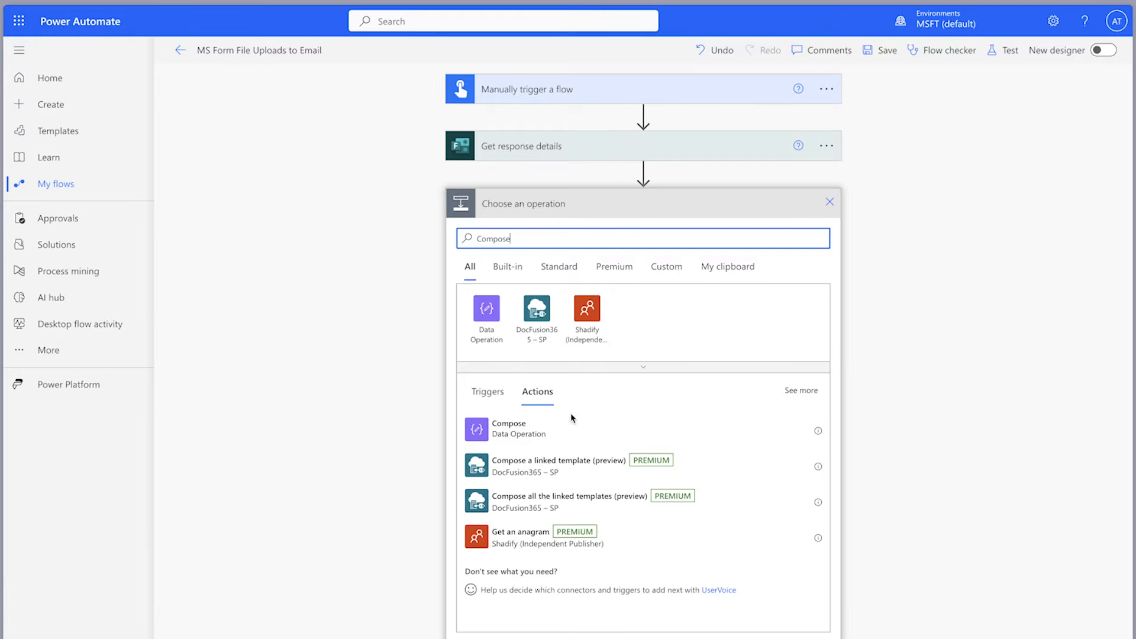
left_click(571, 426)
left_click(826, 202)
left_click(881, 248)
left_click(735, 202)
type("- S")
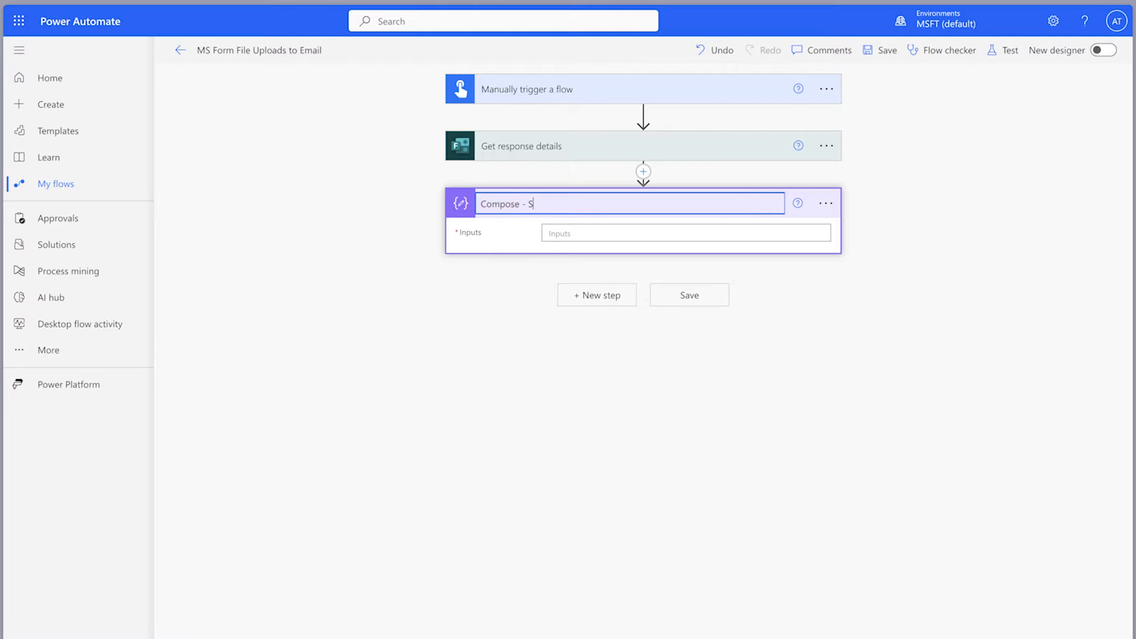
type("ingle File Upload")
left_click(720, 235)
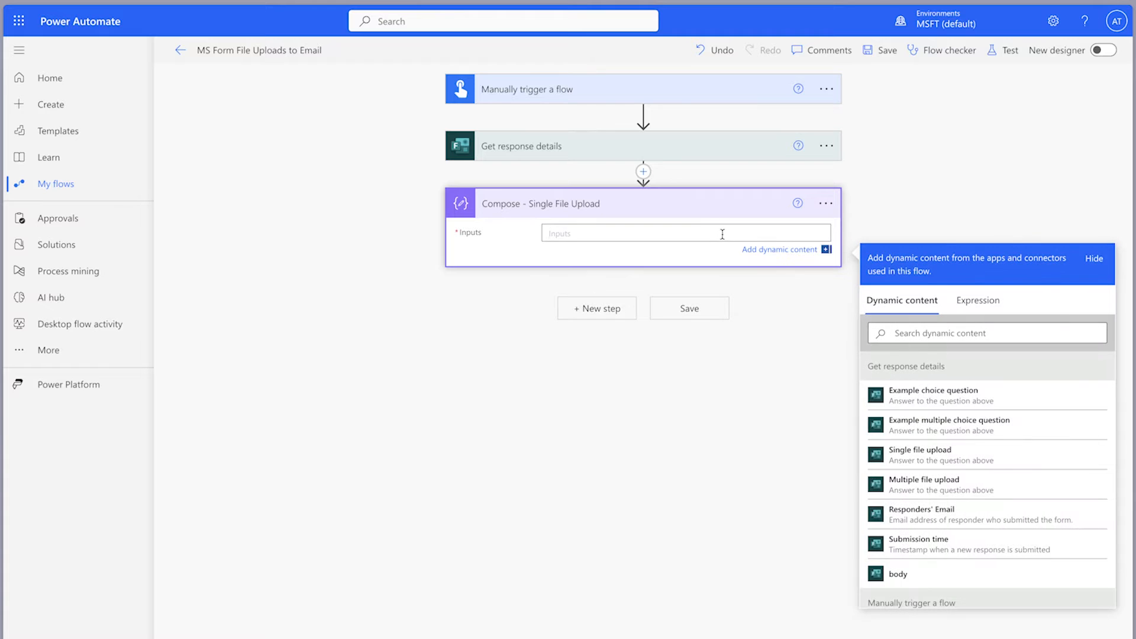
left_click(921, 454)
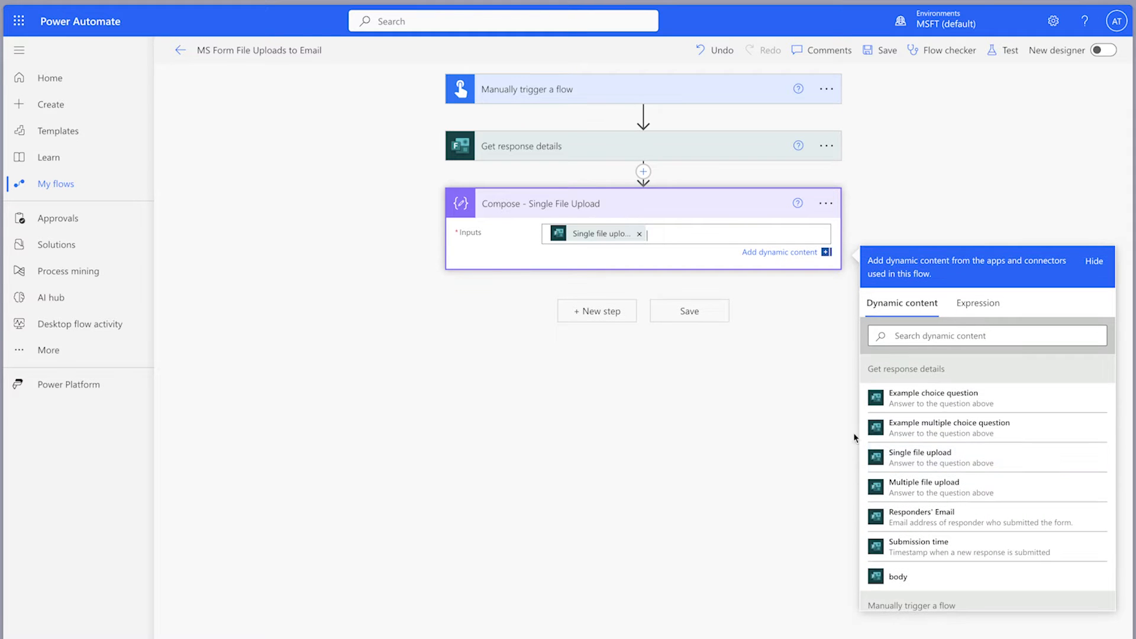
Add a second Compose action named "Compose - Multiple File Upload" with the Multiple file upload answer as its input
left_click(601, 311)
type("Compose")
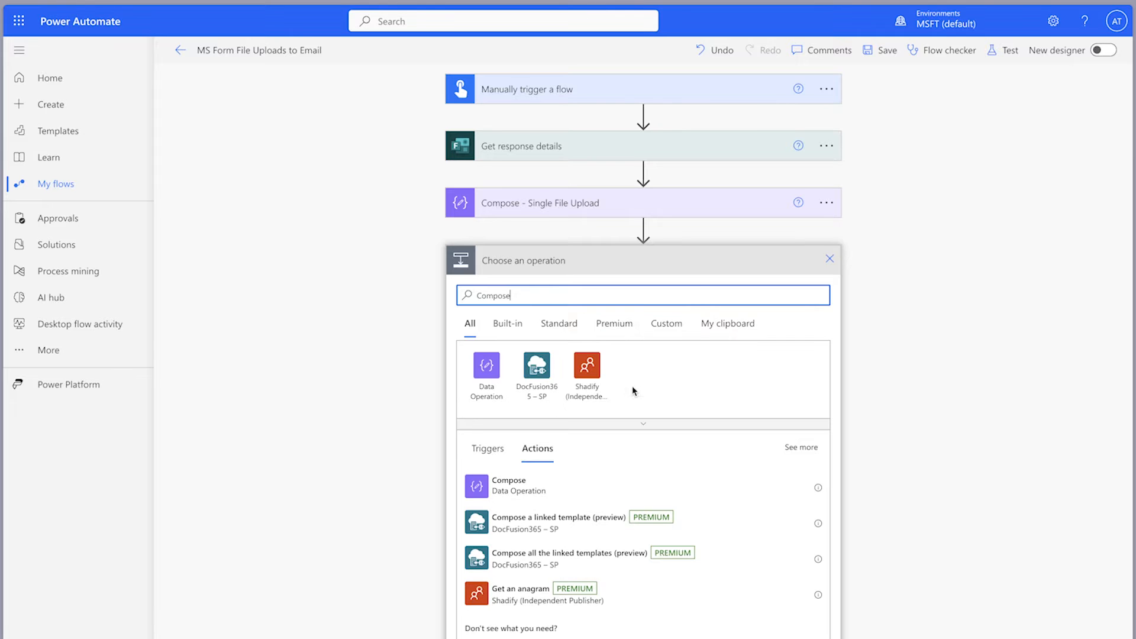
left_click(640, 482)
left_click(835, 261)
left_click(875, 302)
left_click(698, 261)
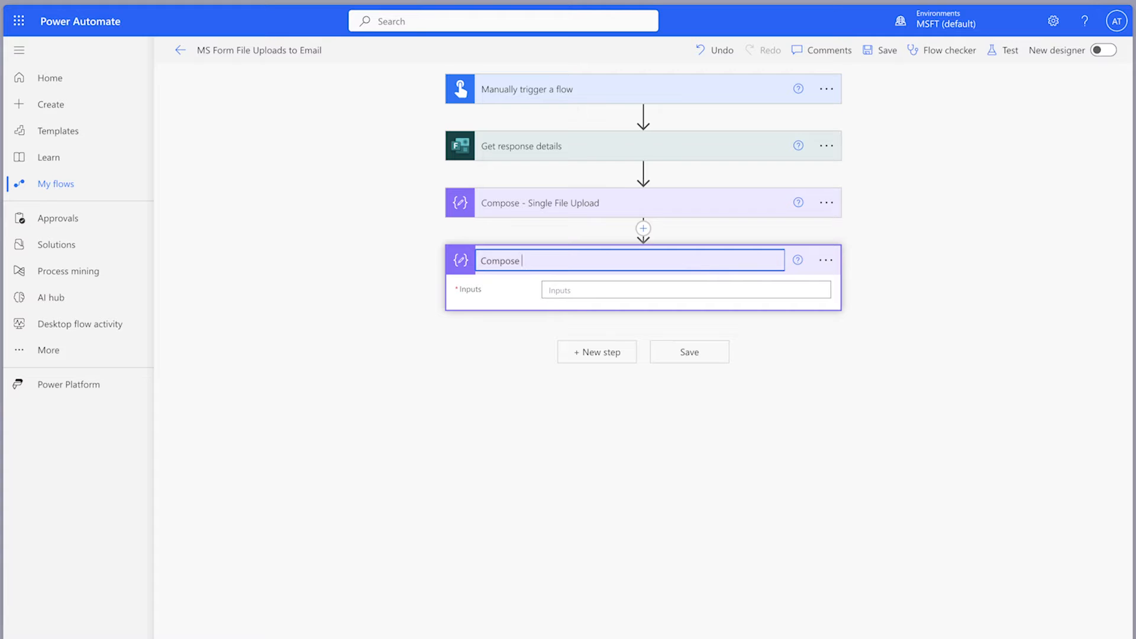
type("- Multiple File Upload")
left_click(697, 294)
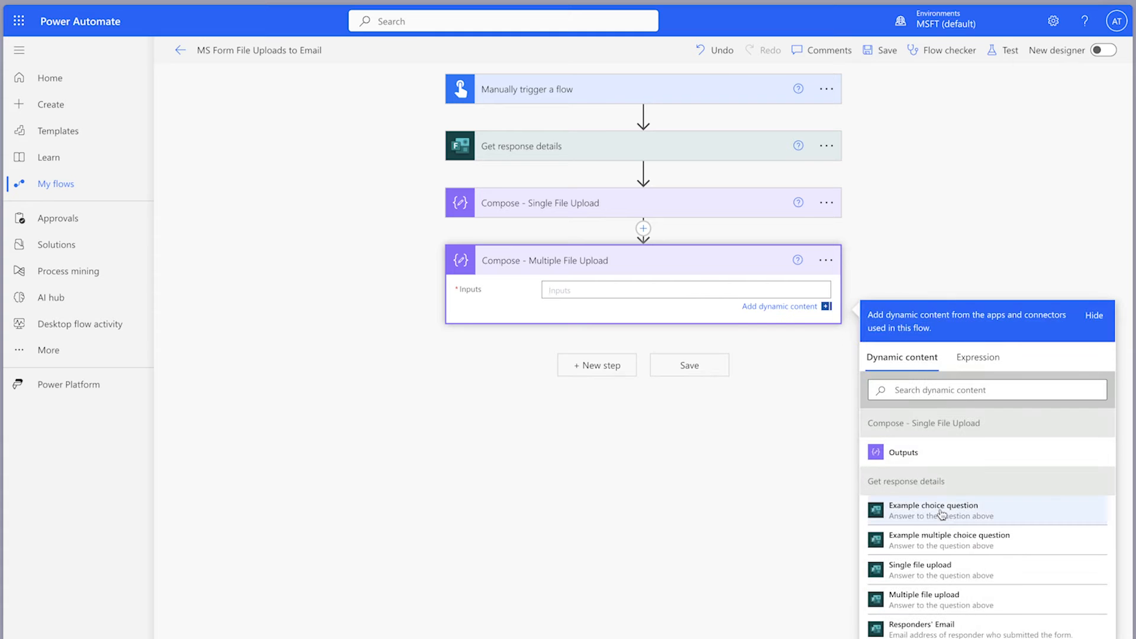
left_click(968, 600)
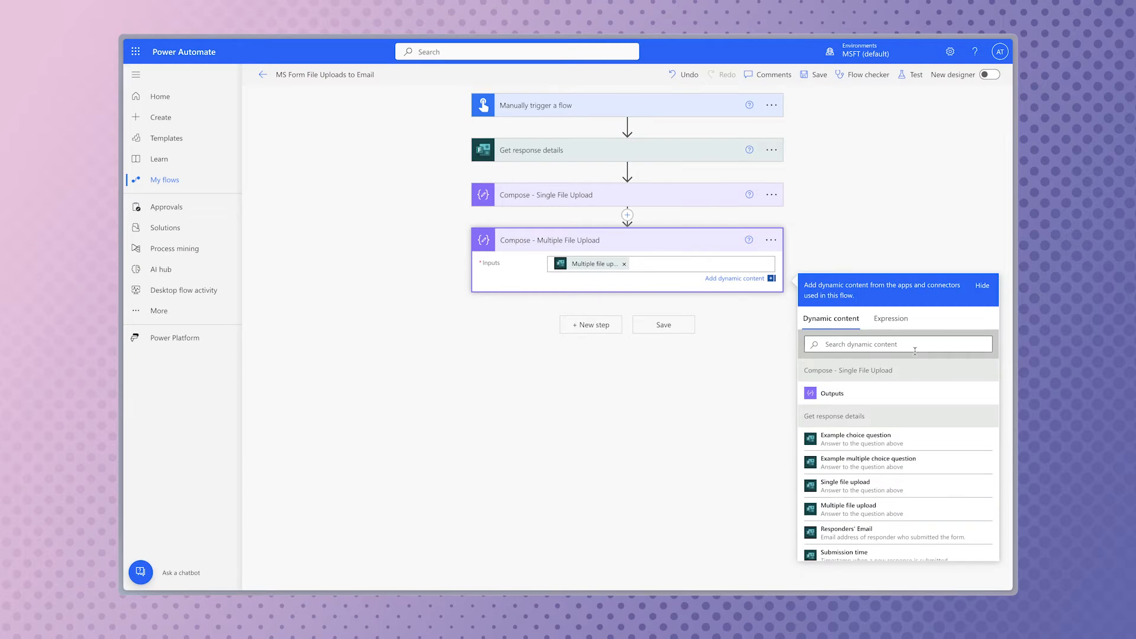
Save the flow and run a manual test
left_click(910, 75)
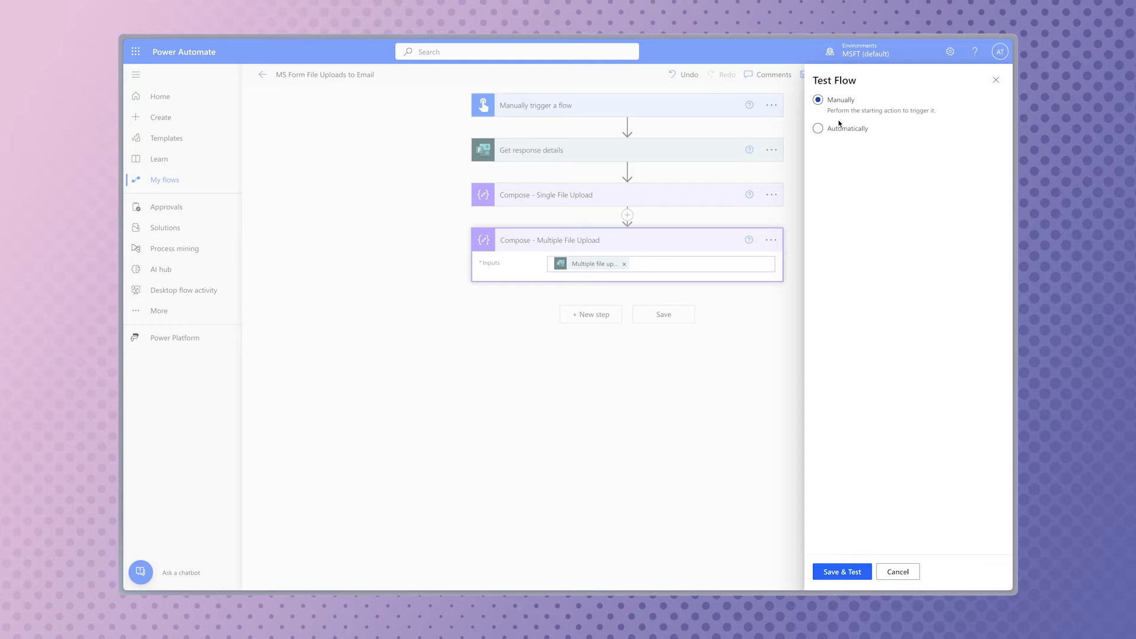
left_click(859, 572)
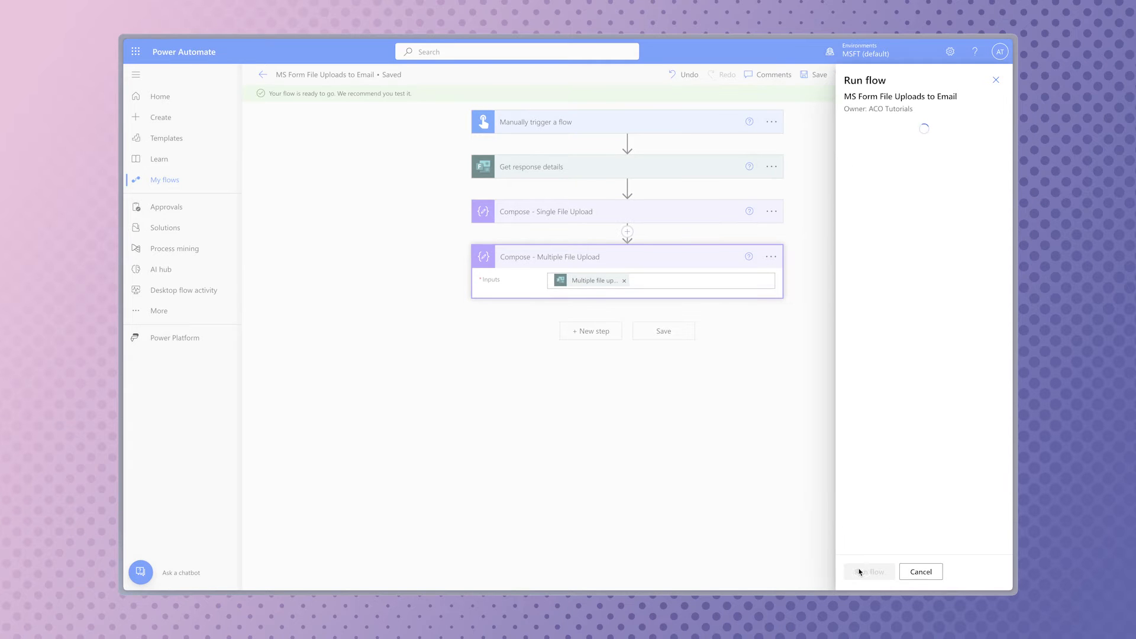
left_click(865, 572)
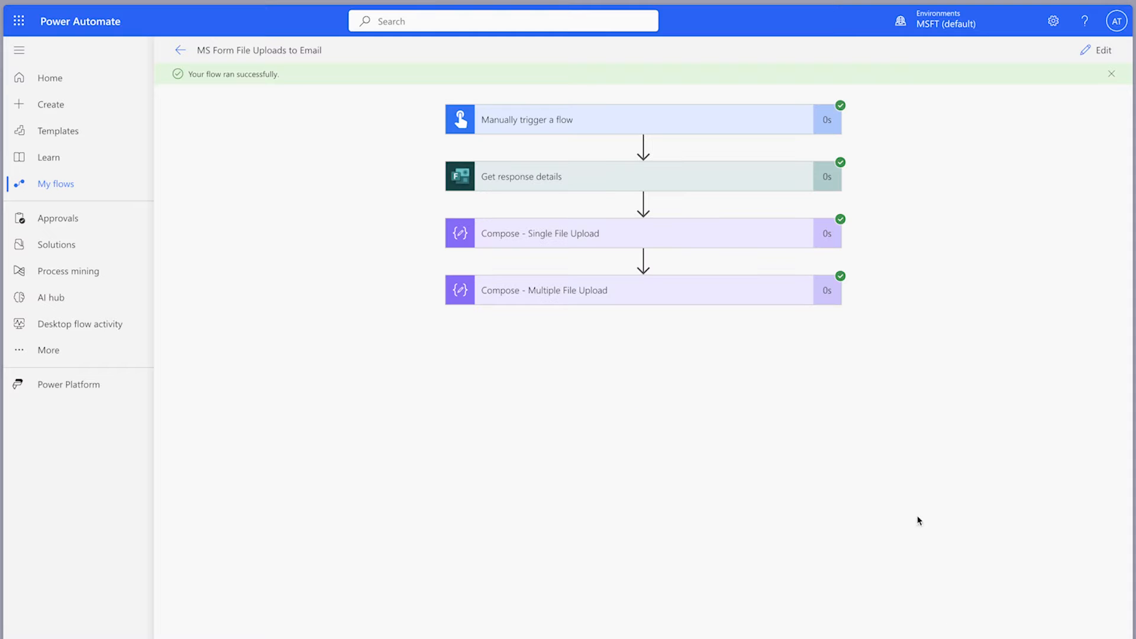
Examine the inputs and outputs of Compose - Single File Upload in the run results, reading across the full output
left_click(718, 238)
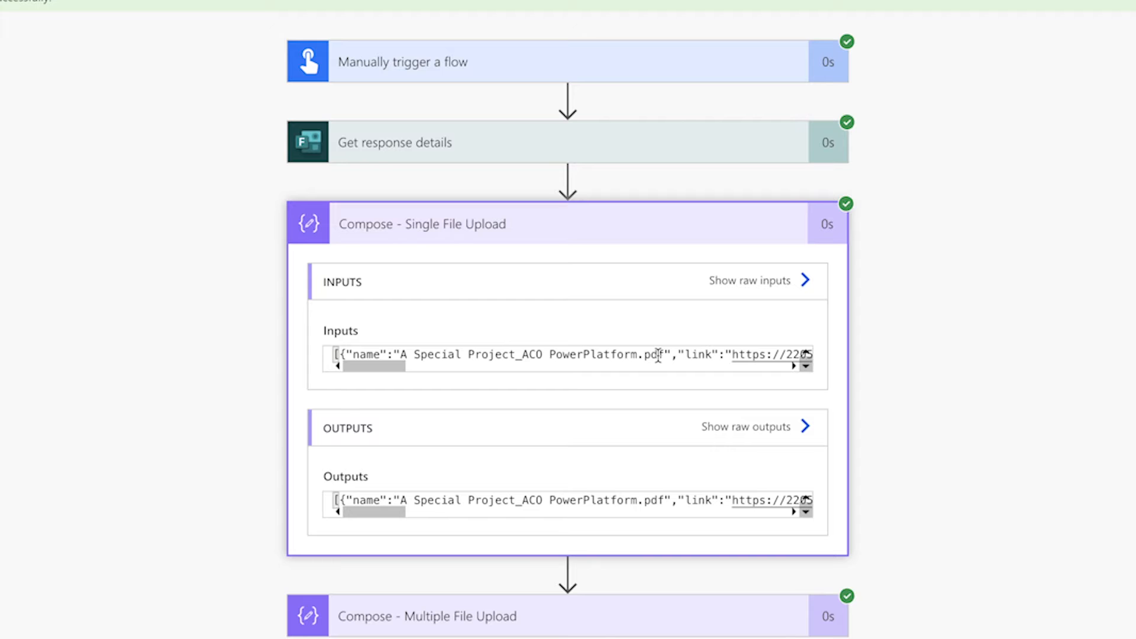
scroll(574, 355, "right", 5)
scroll(573, 355, "left", 5)
scroll(655, 500, "right", 8)
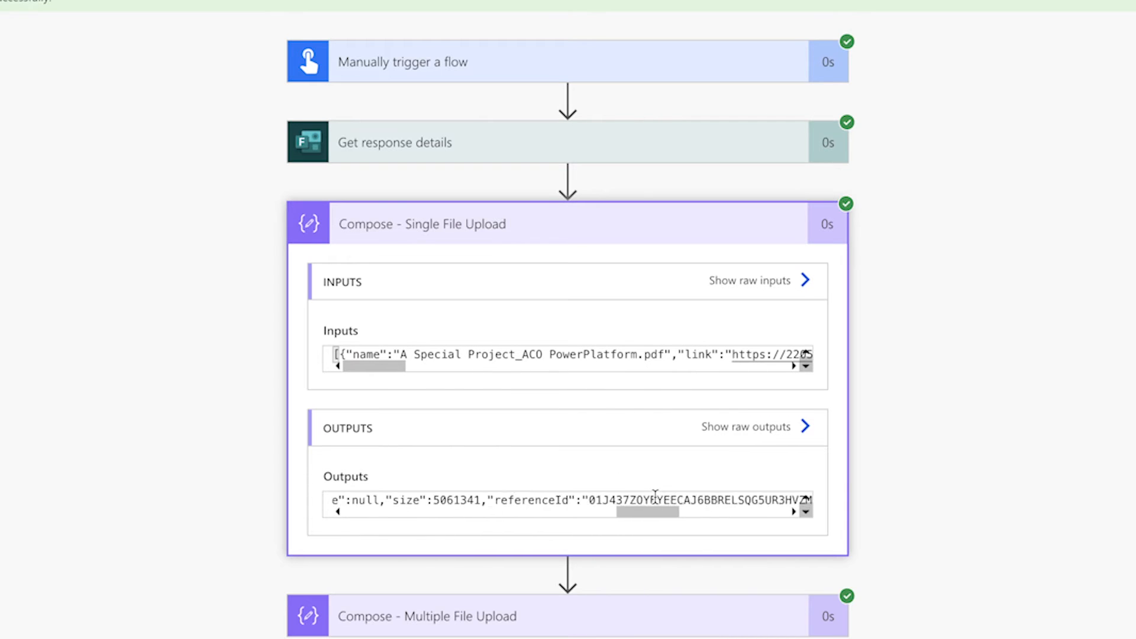
Examine the output of Compose - Multiple File Upload in the run results, reading across the full array
scroll(650, 497, "down", 4)
left_click(639, 378)
scroll(715, 532, "down", 2)
scroll(706, 536, "right", 6)
scroll(706, 536, "right", 3)
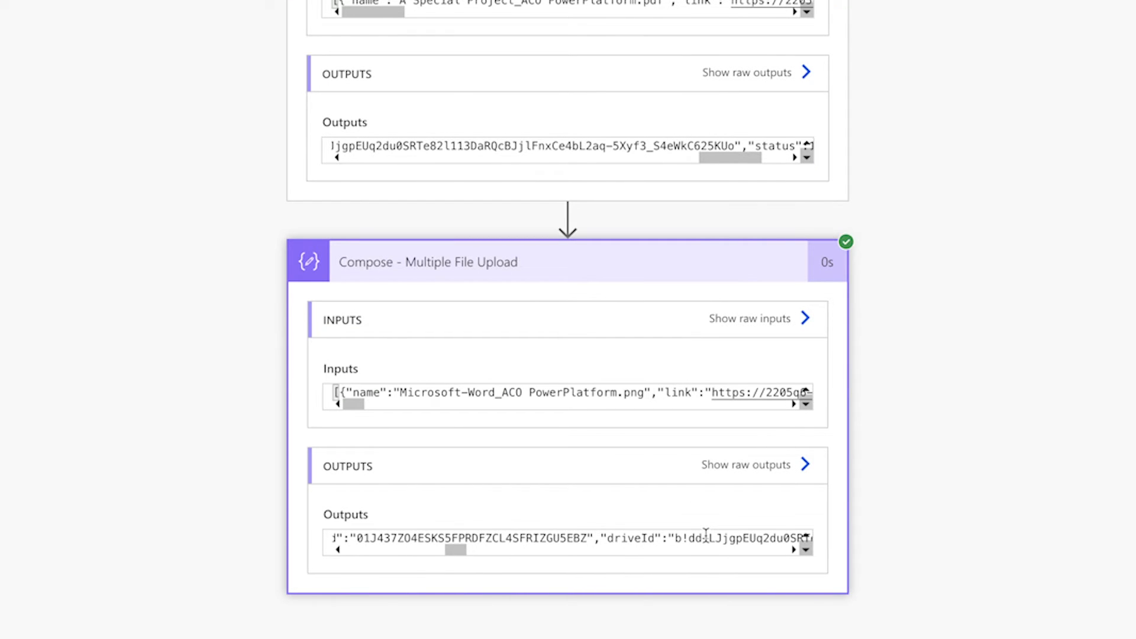
scroll(706, 535, "left", 9)
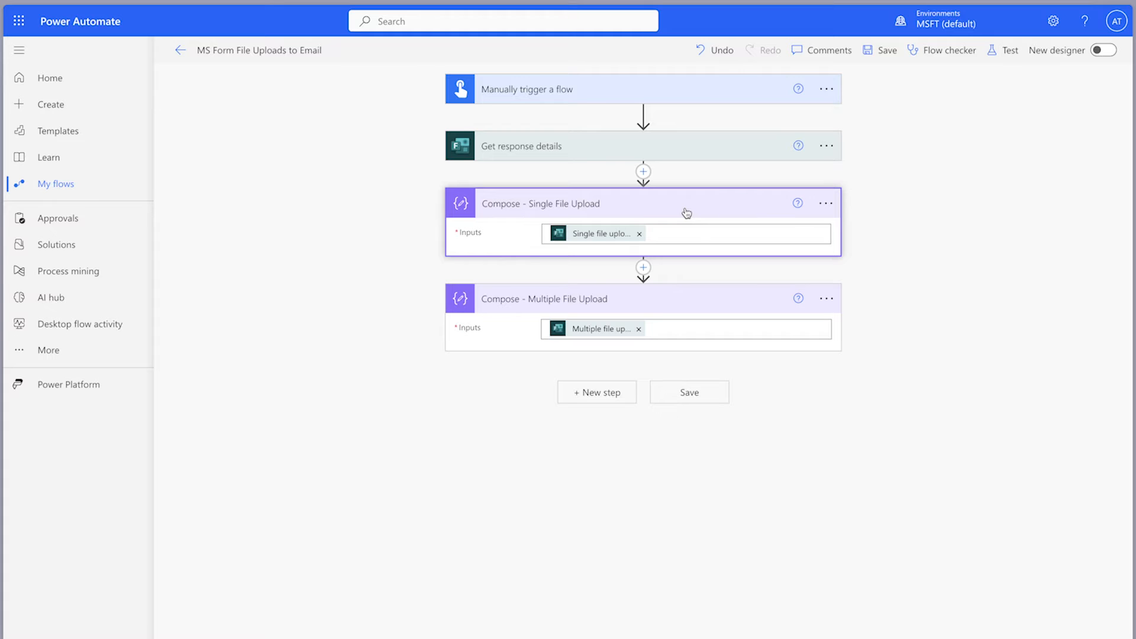
Remove the dynamic content from the inputs of both Compose actions in the flow
left_click(639, 234)
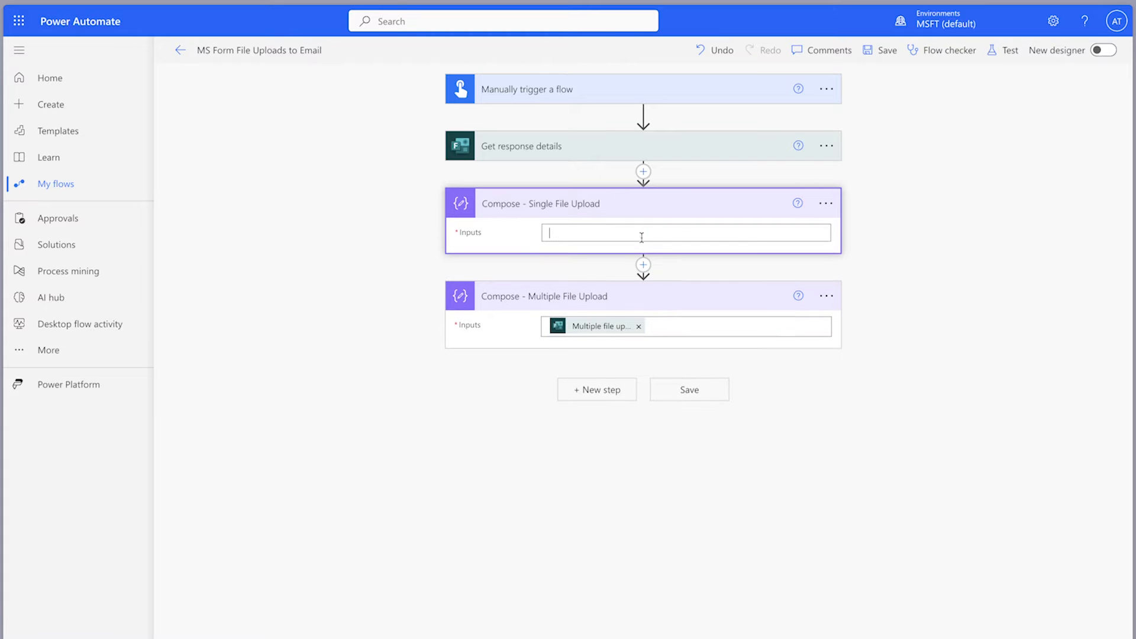
left_click(638, 339)
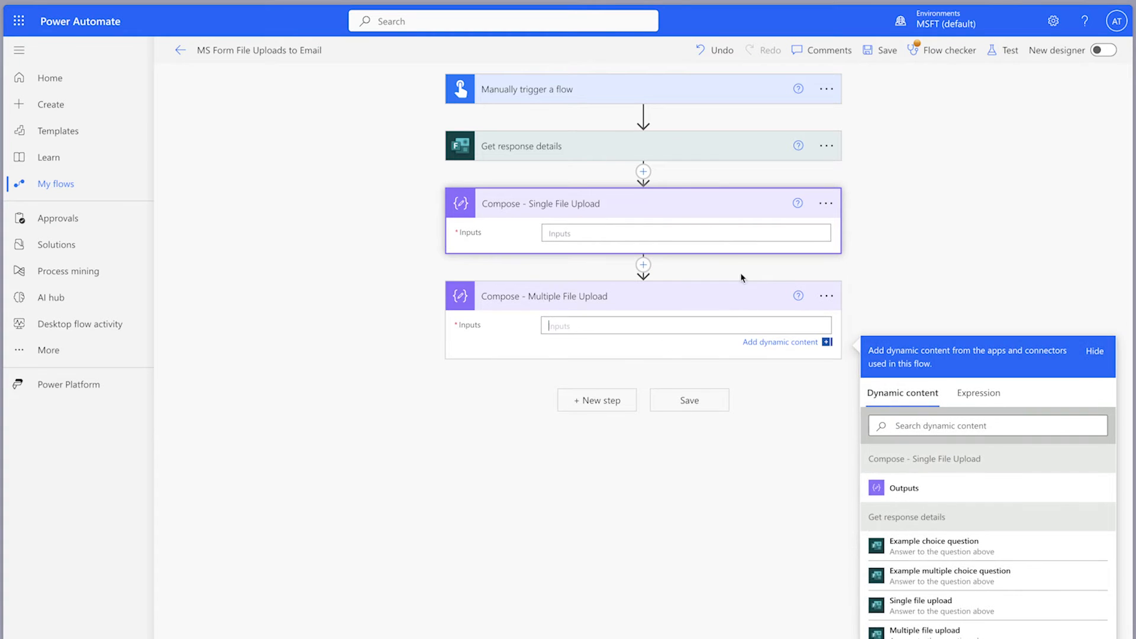
Set the inputs of Compose - Single File Upload to a json() expression wrapping the Single file upload answer from Get response details
left_click(708, 230)
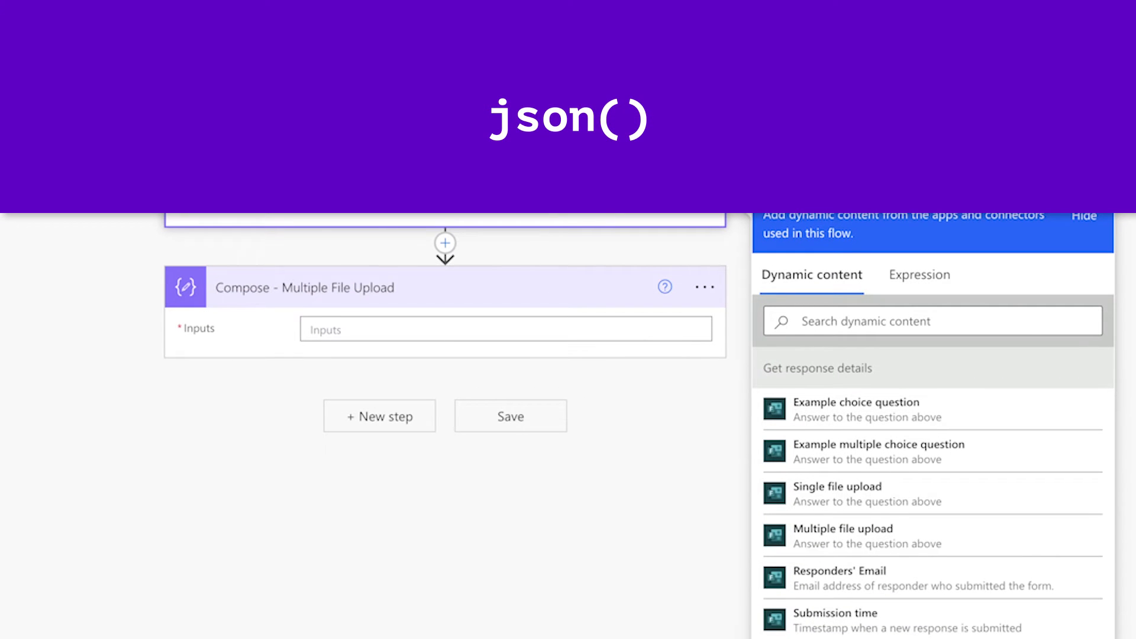
left_click(932, 277)
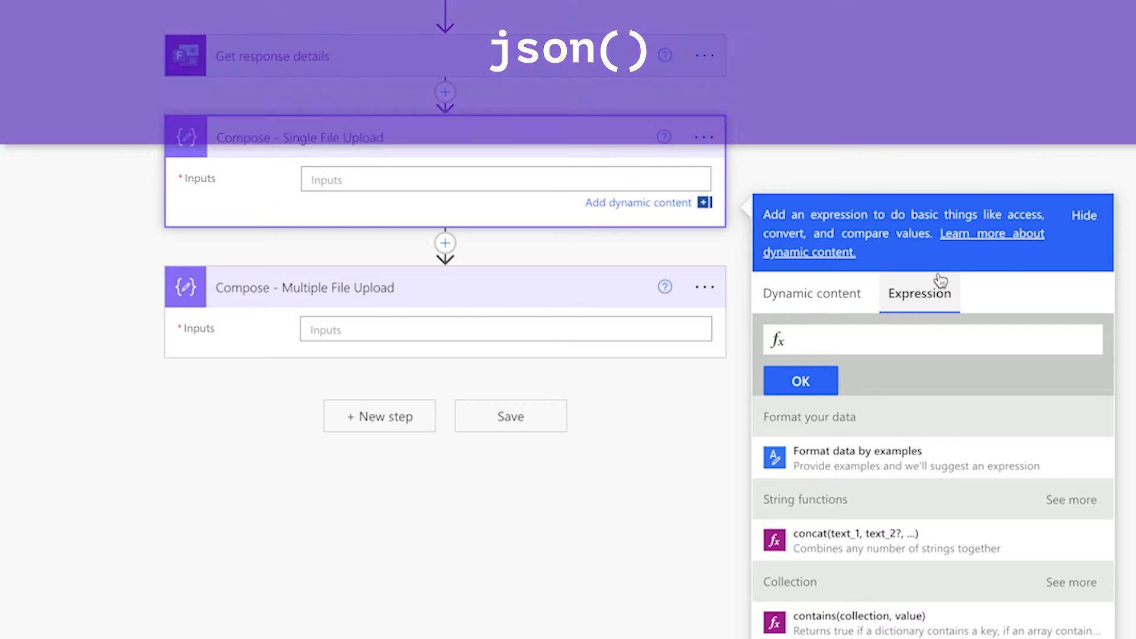
type("json(")
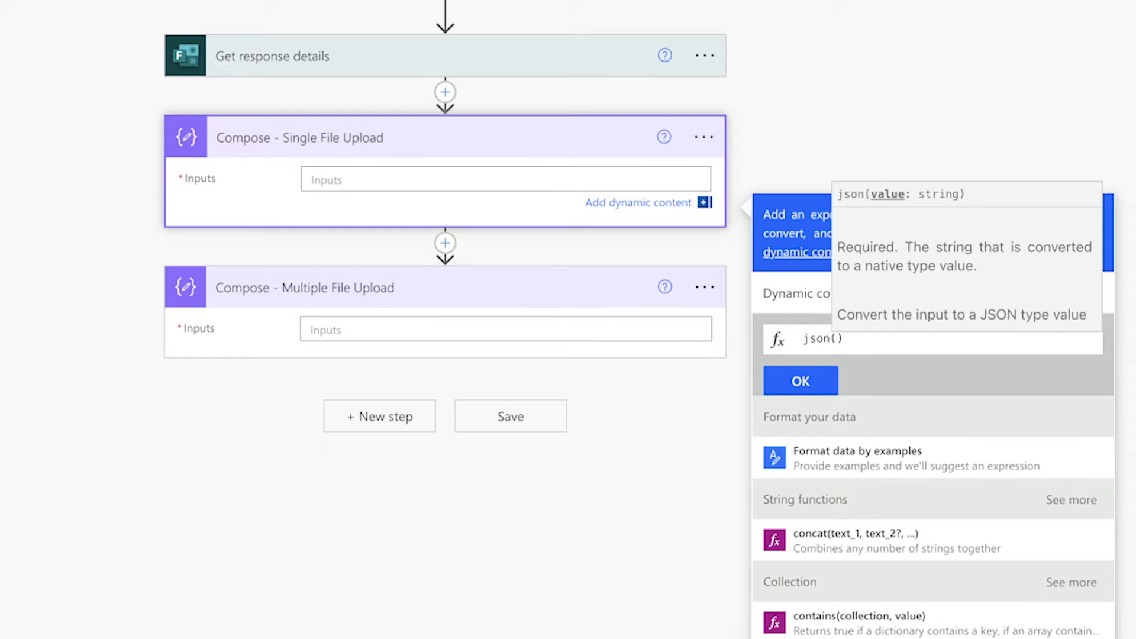
left_click(805, 294)
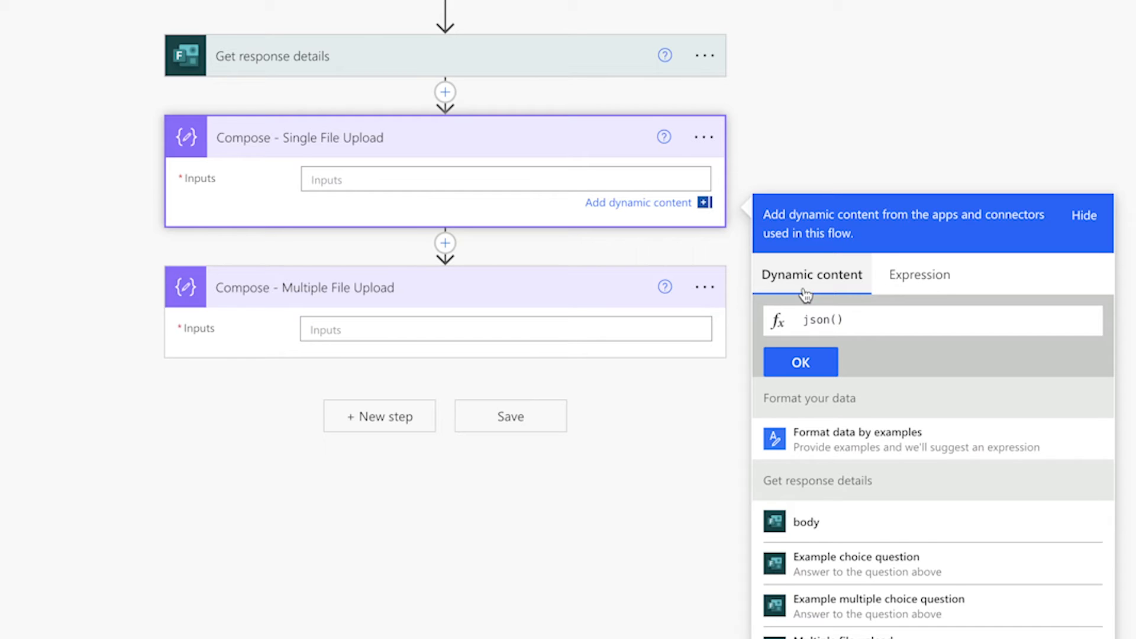
scroll(1009, 540, "down", 3)
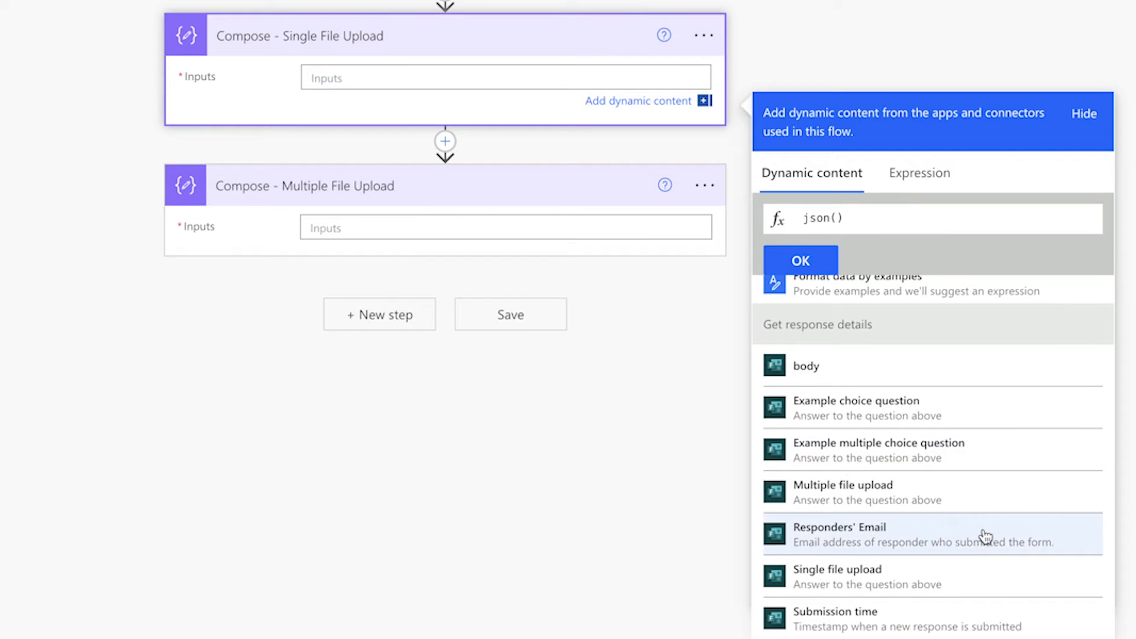
left_click(964, 565)
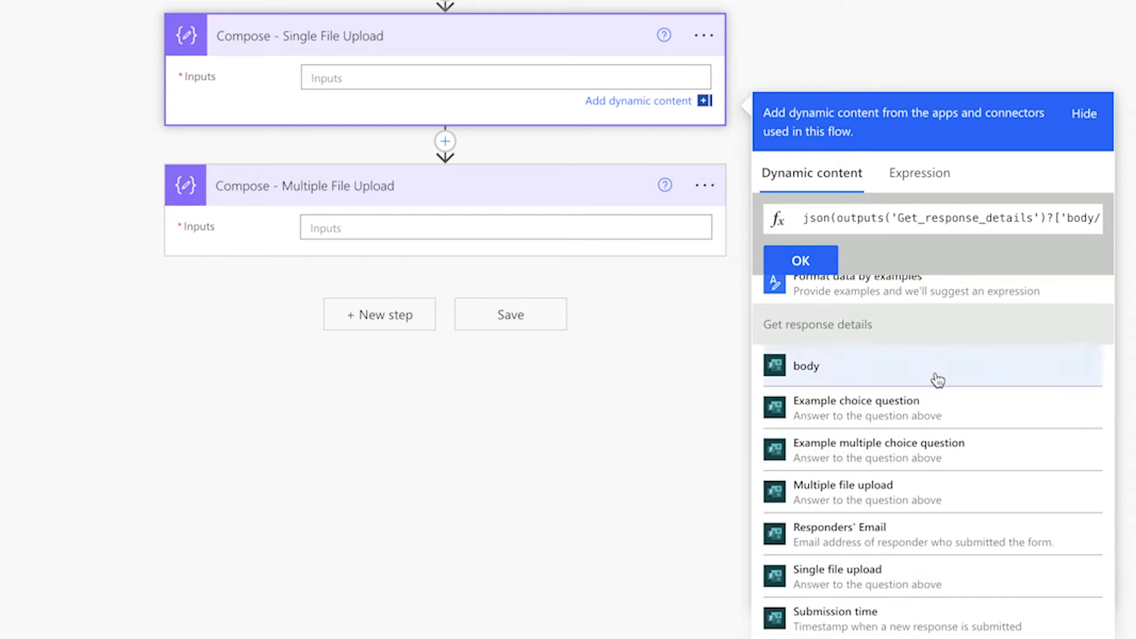
left_click(801, 260)
Set the inputs of Compose - Multiple File Upload to a json() expression wrapping the Multiple file upload answer from Get response details
left_click(496, 237)
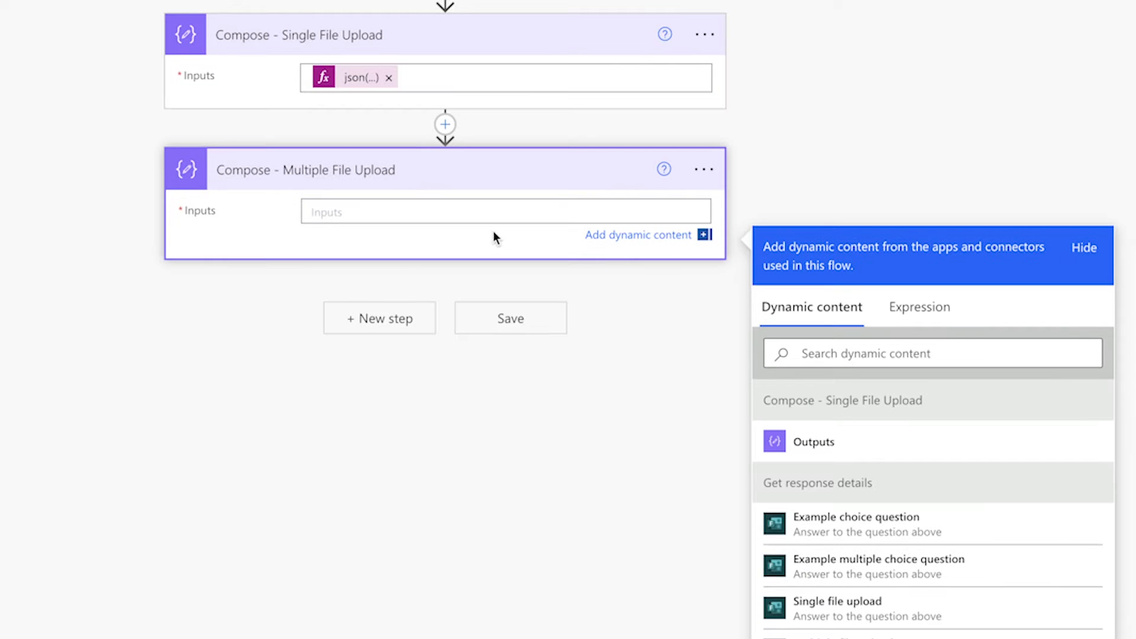
left_click(921, 303)
type("json(")
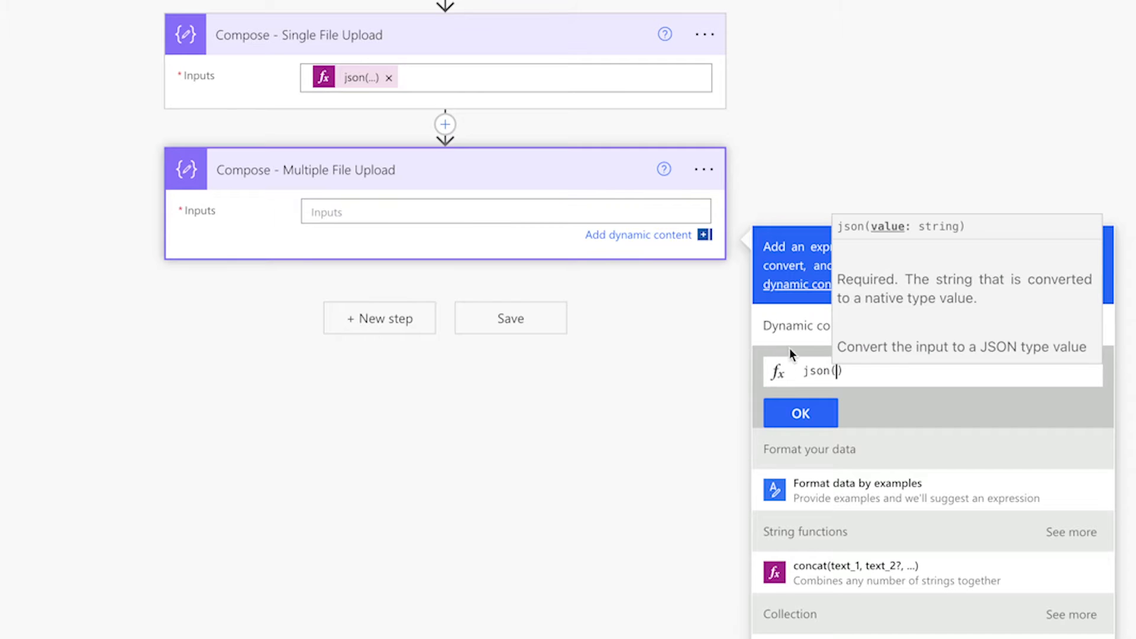
left_click(799, 327)
scroll(930, 484, "down", 3)
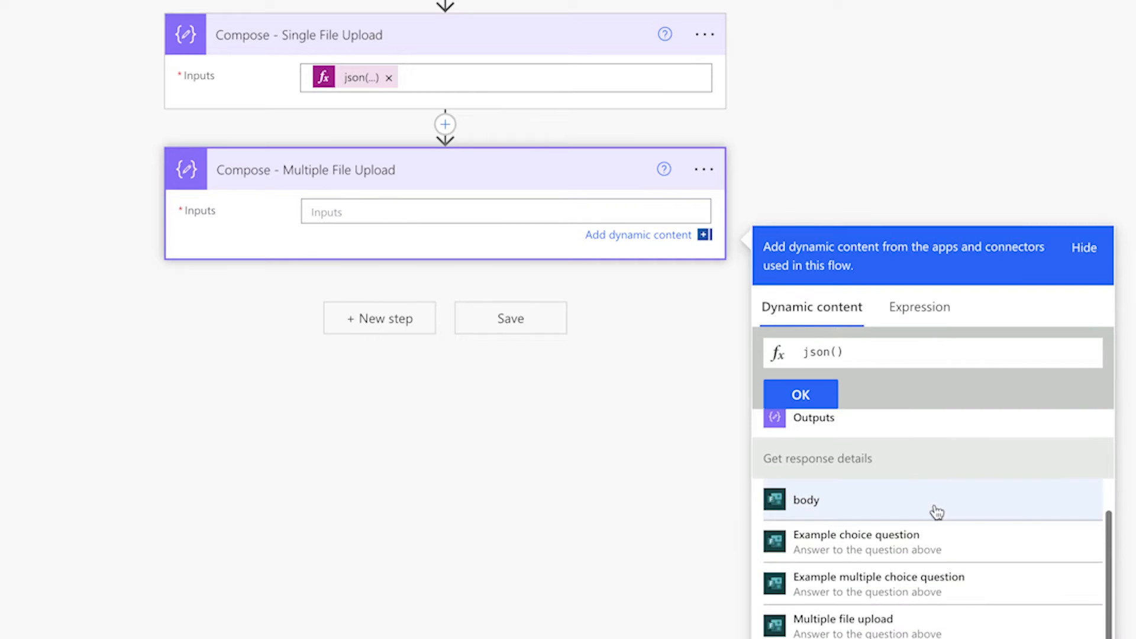
scroll(912, 604, "down", 1)
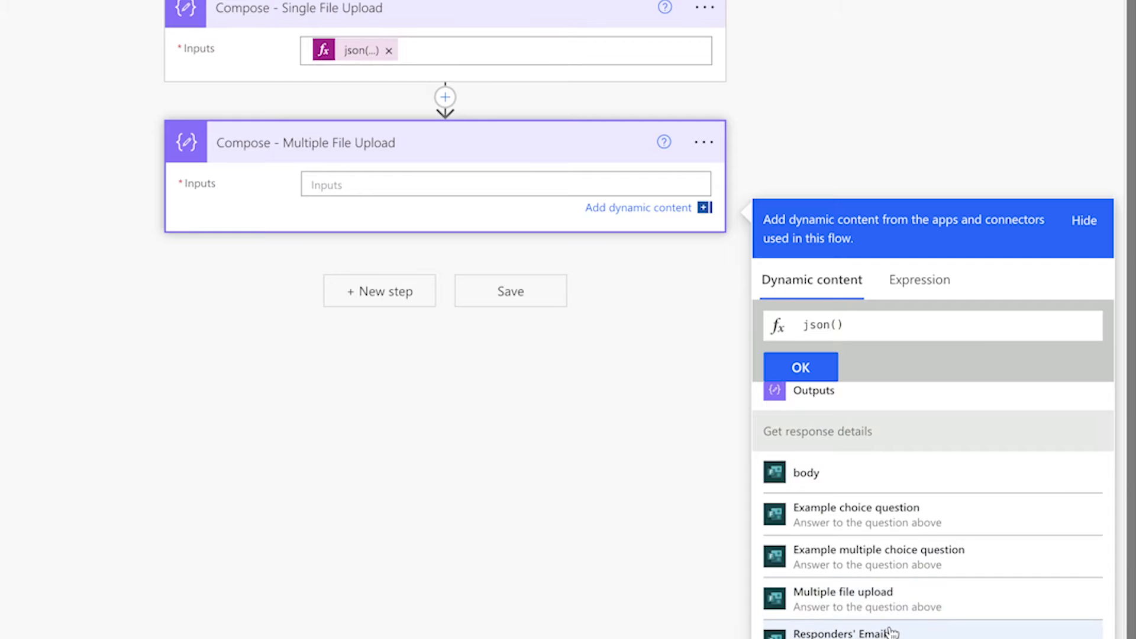
left_click(882, 596)
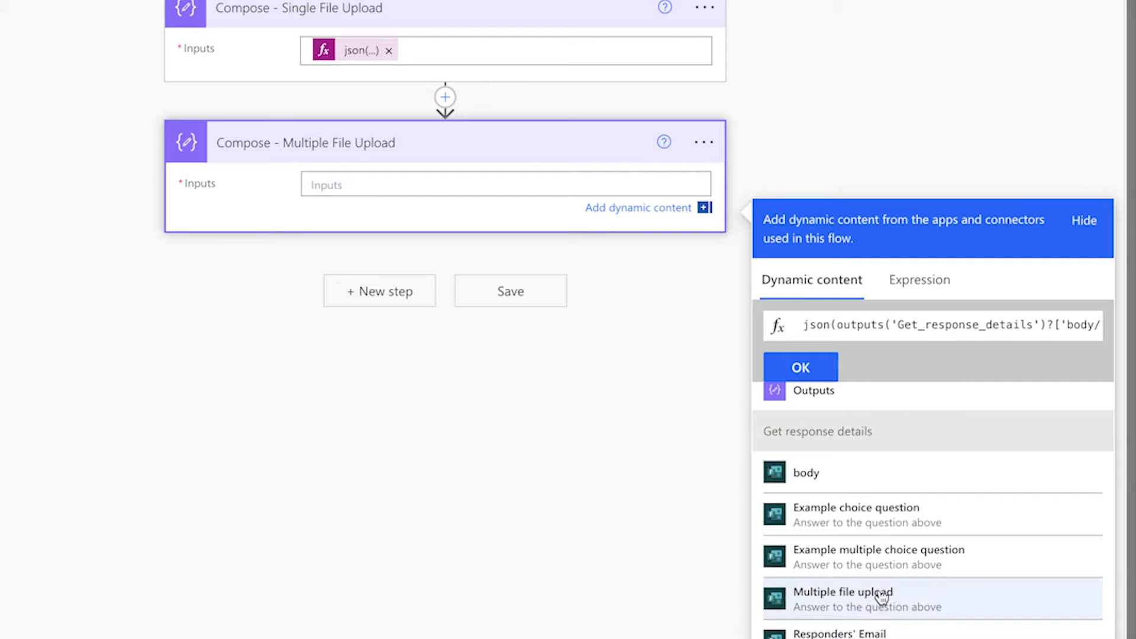
left_click(810, 372)
Save the flow, run a manual test, and examine the results of both Compose actions
left_click(912, 74)
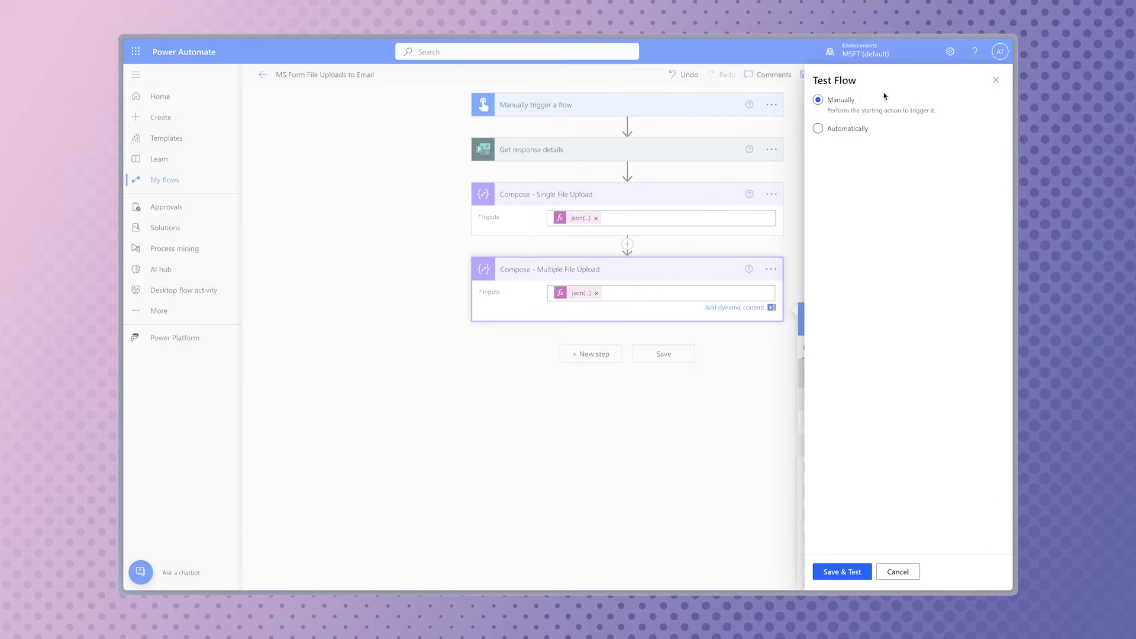
left_click(852, 569)
left_click(864, 571)
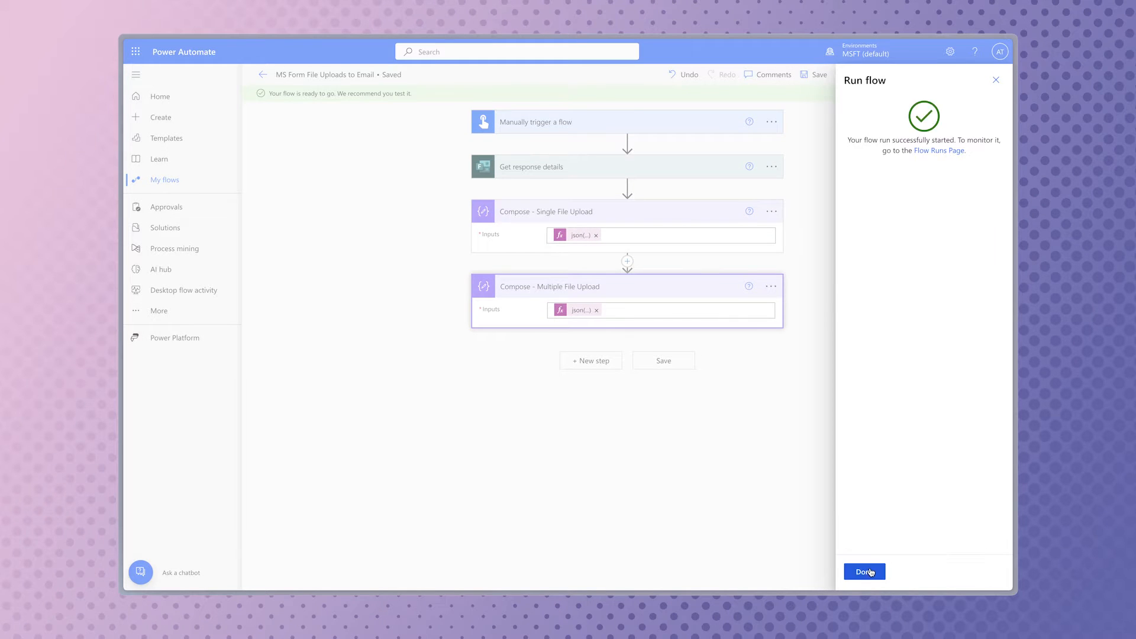
left_click(867, 571)
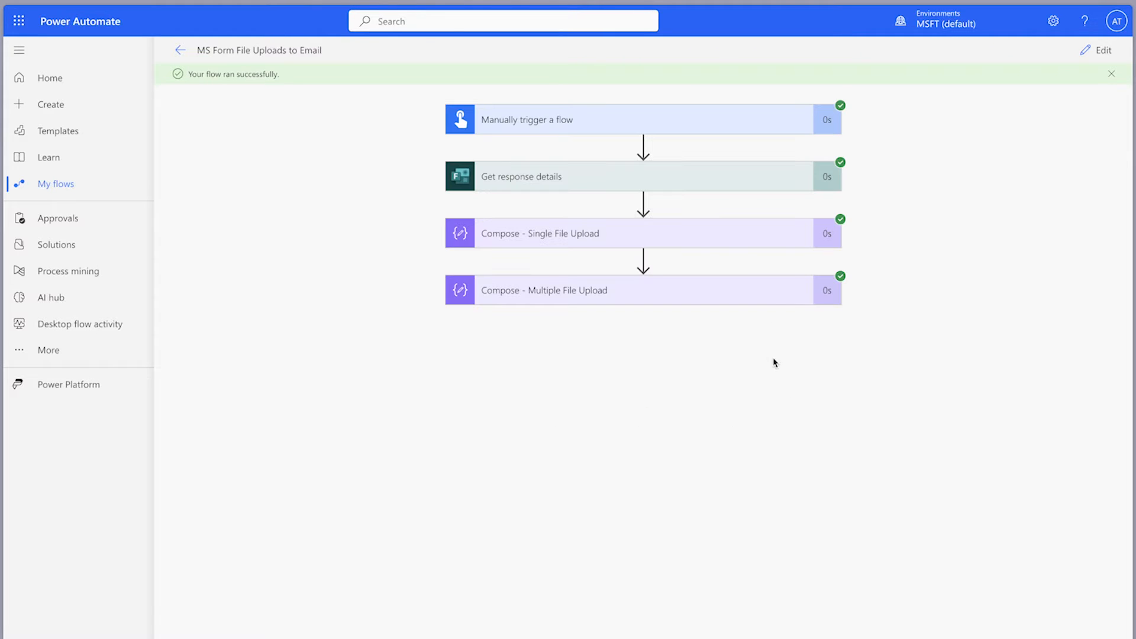
left_click(712, 242)
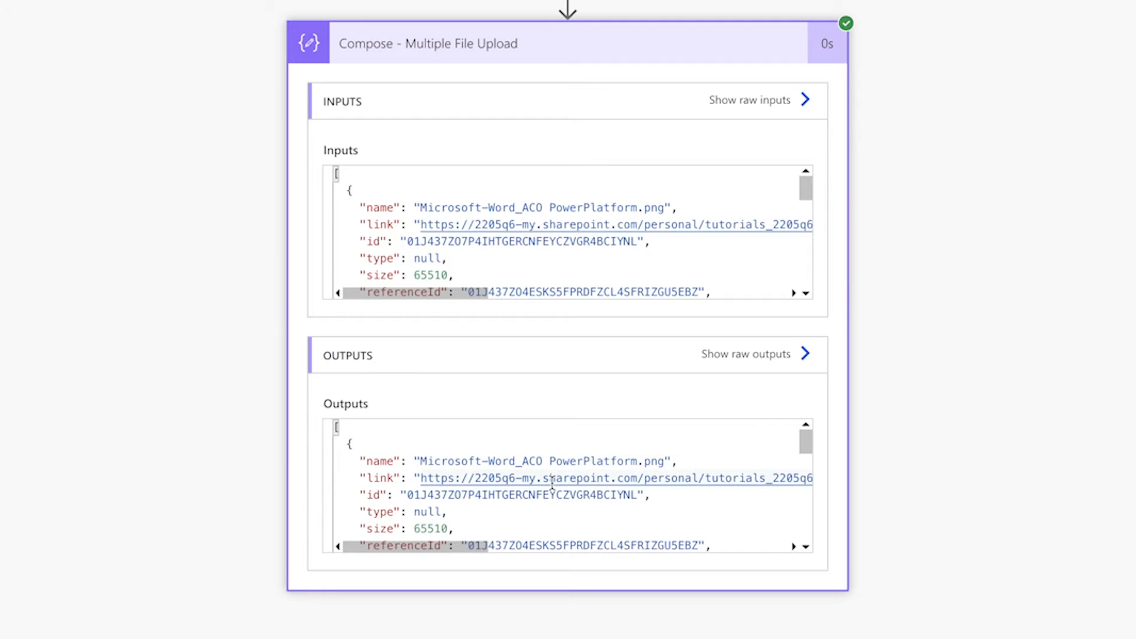
scroll(793, 487, "down", 5)
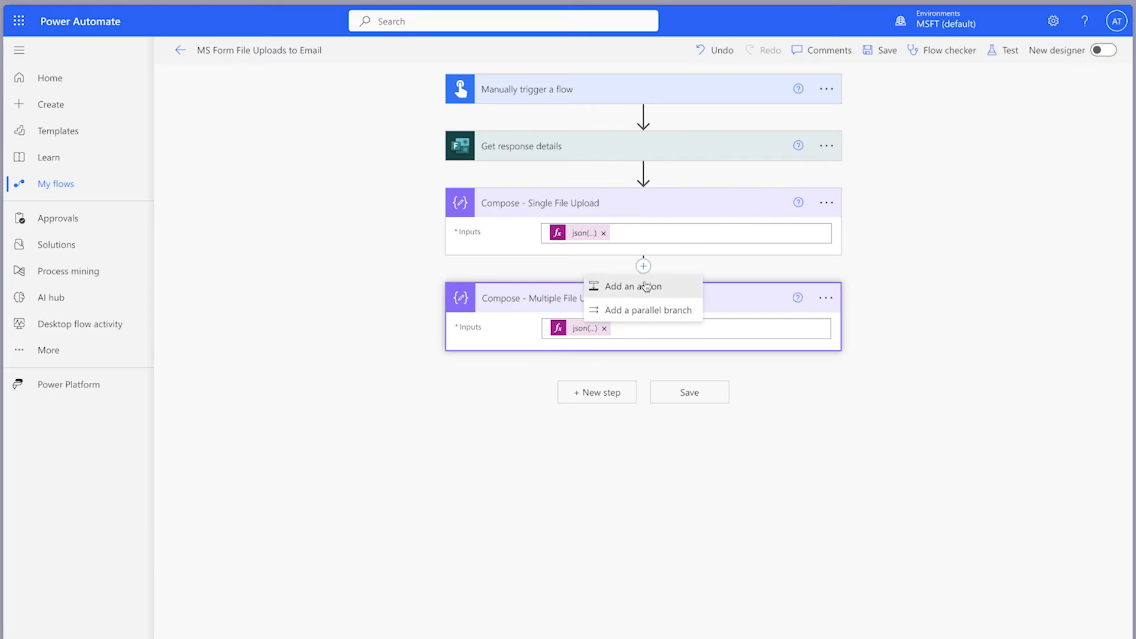
Insert a Compose action named Compose - Single File Upload Filename directly below Compose - Single File Upload
left_click(646, 286)
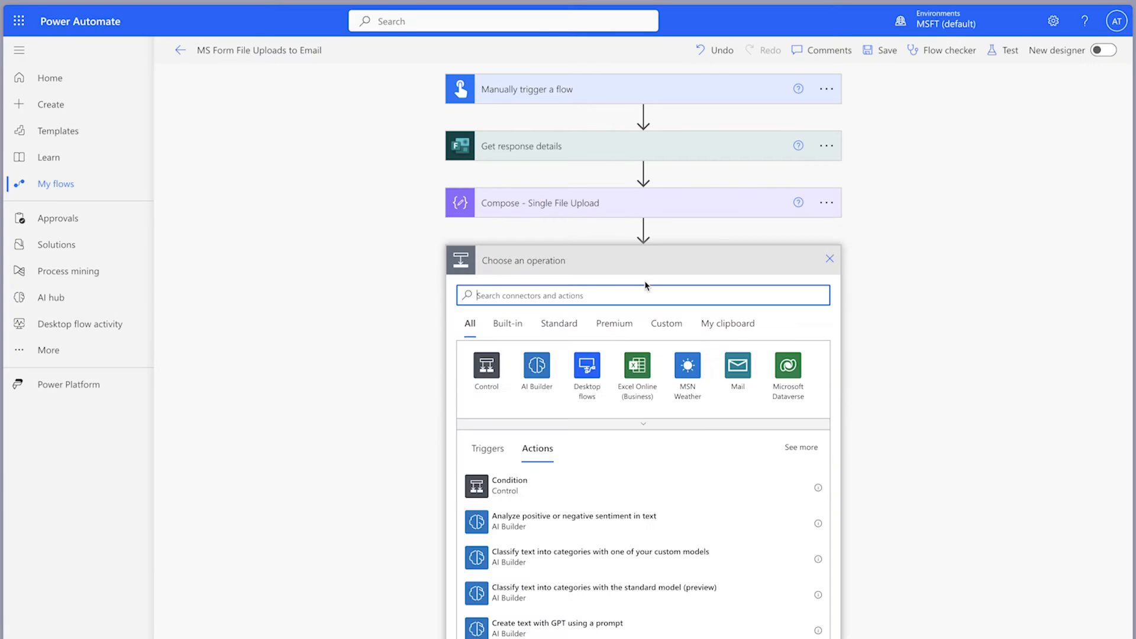
type("Compose")
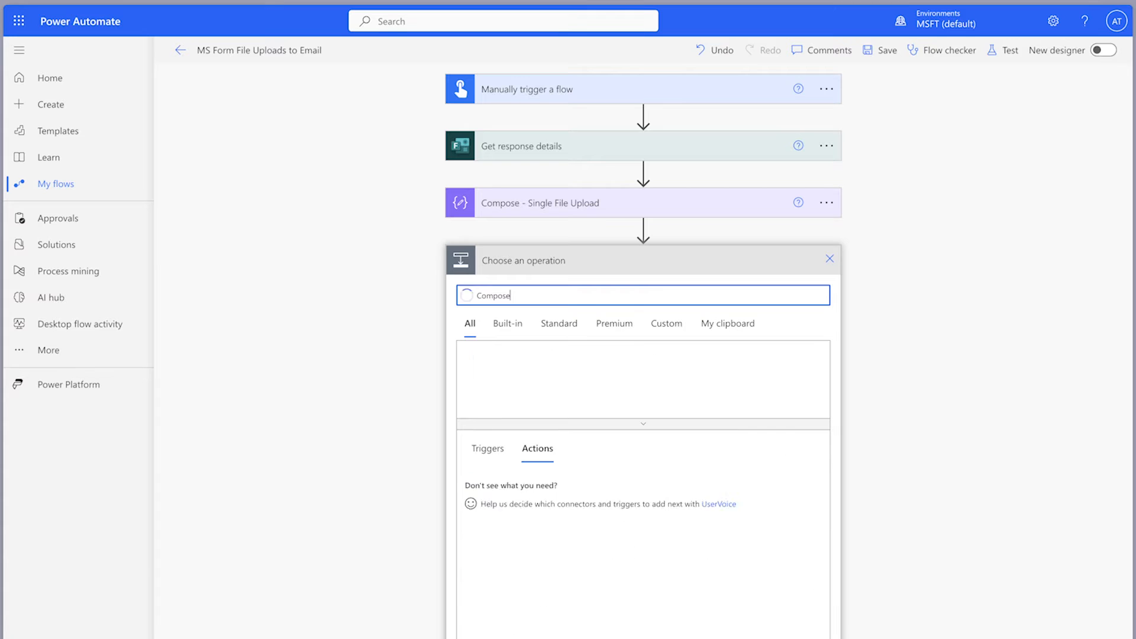
left_click(598, 485)
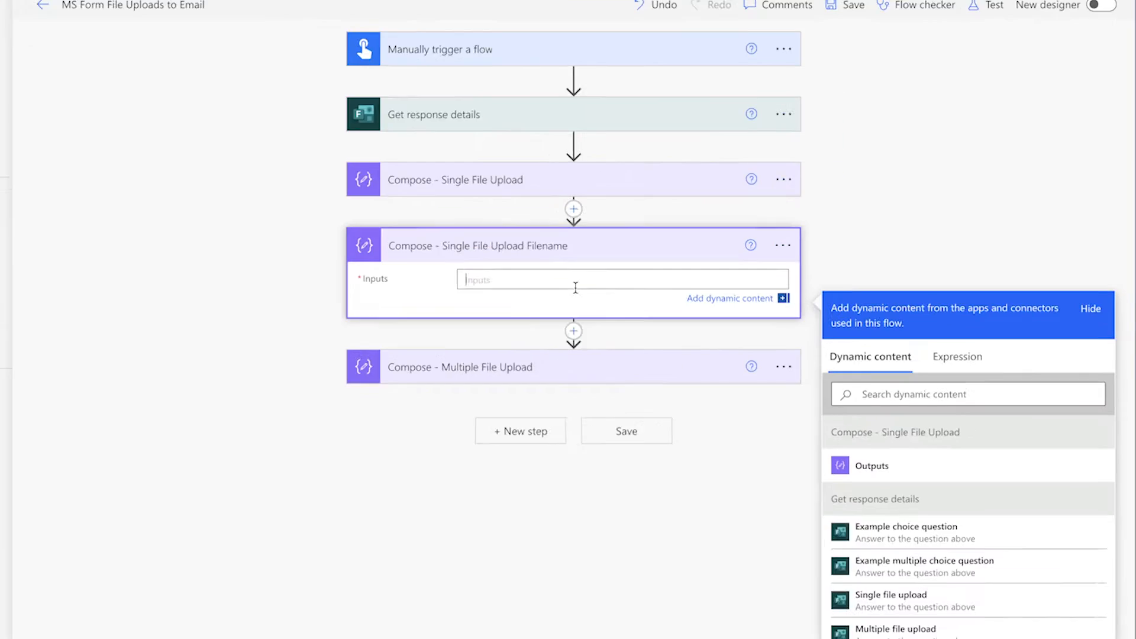
Set the inputs of Compose - Single File Upload Filename to the expression outputs('Compose_-_Single_File_Upload')?[0]['name']
left_click(917, 356)
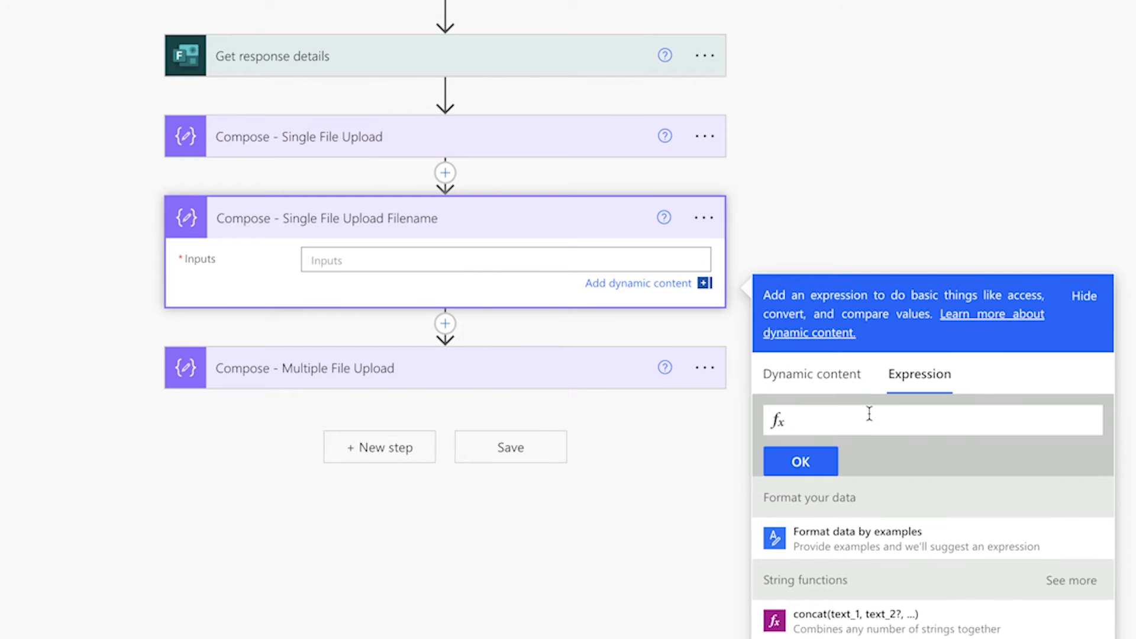
type("?")
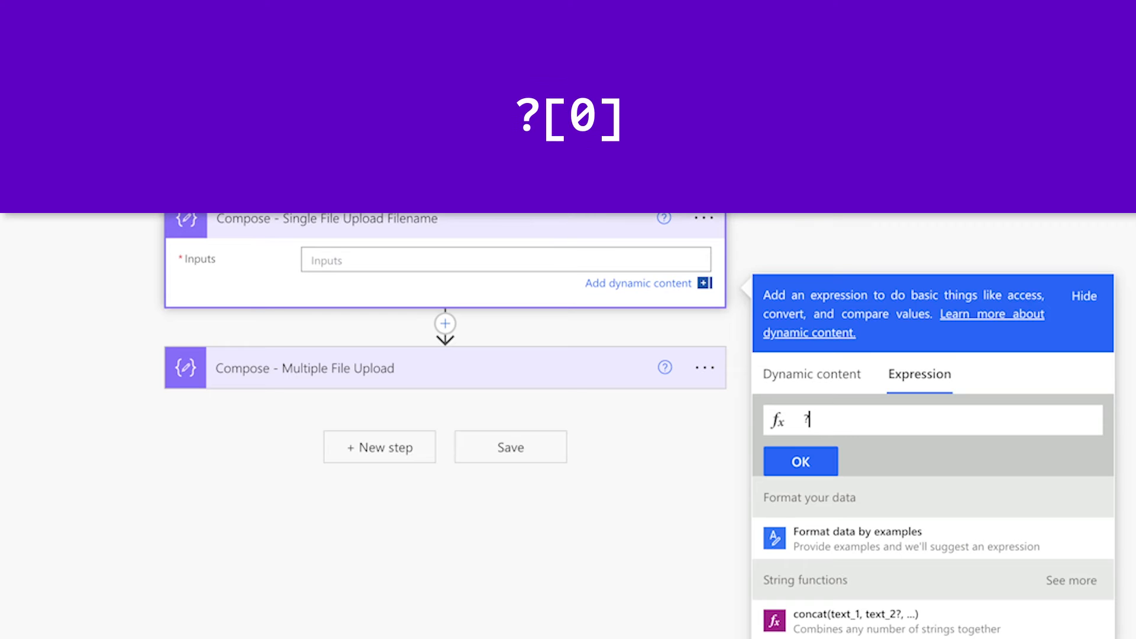
type("[0")
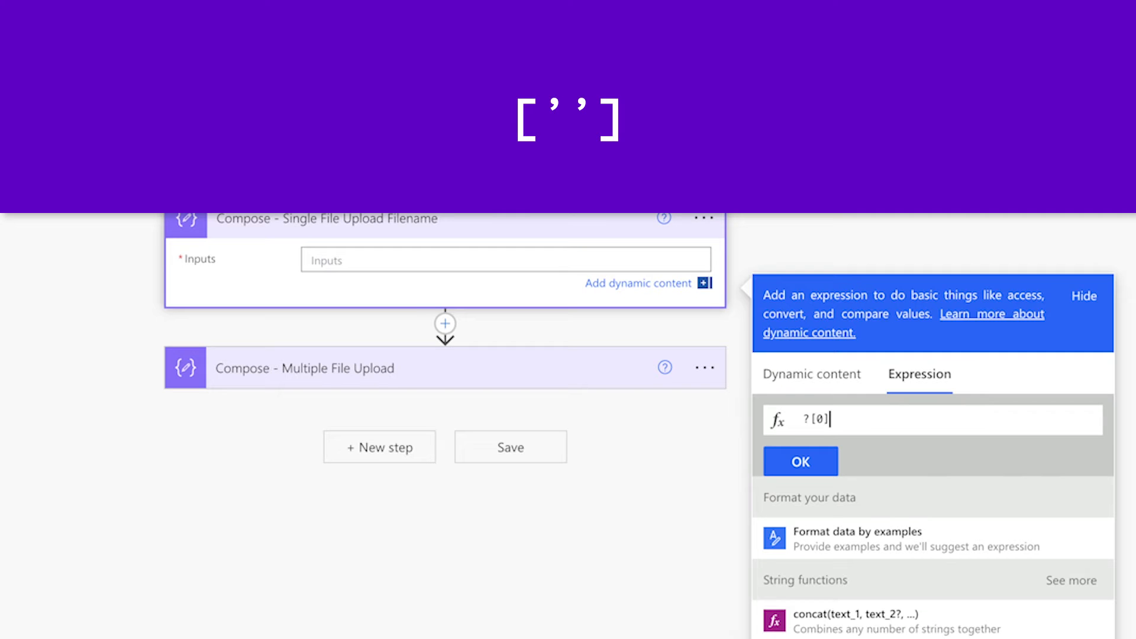
type("['")
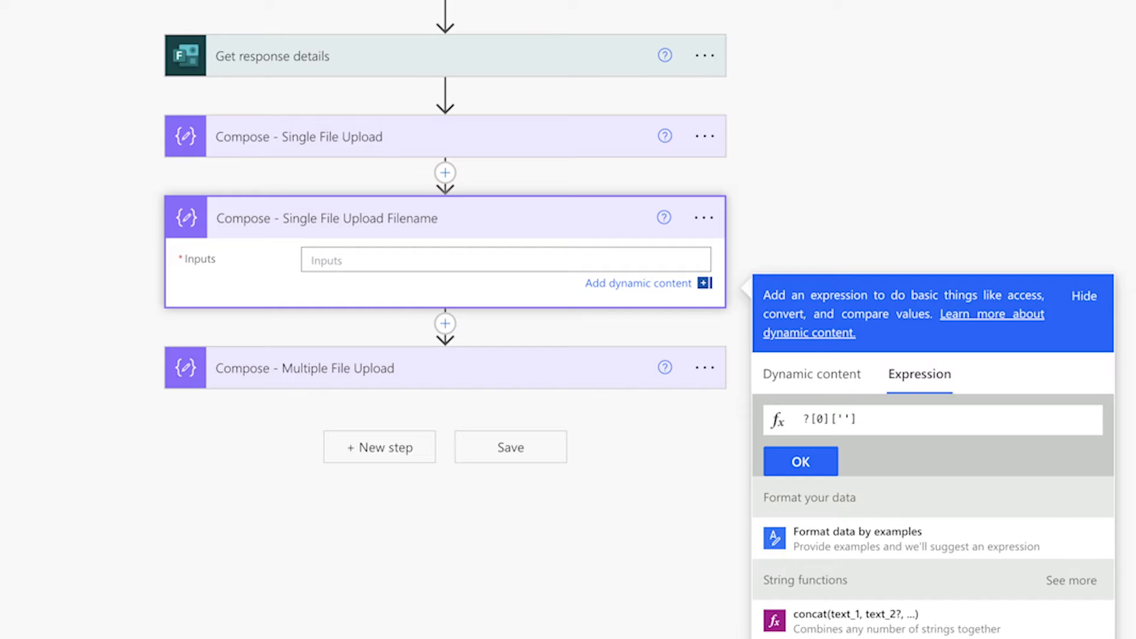
type("name")
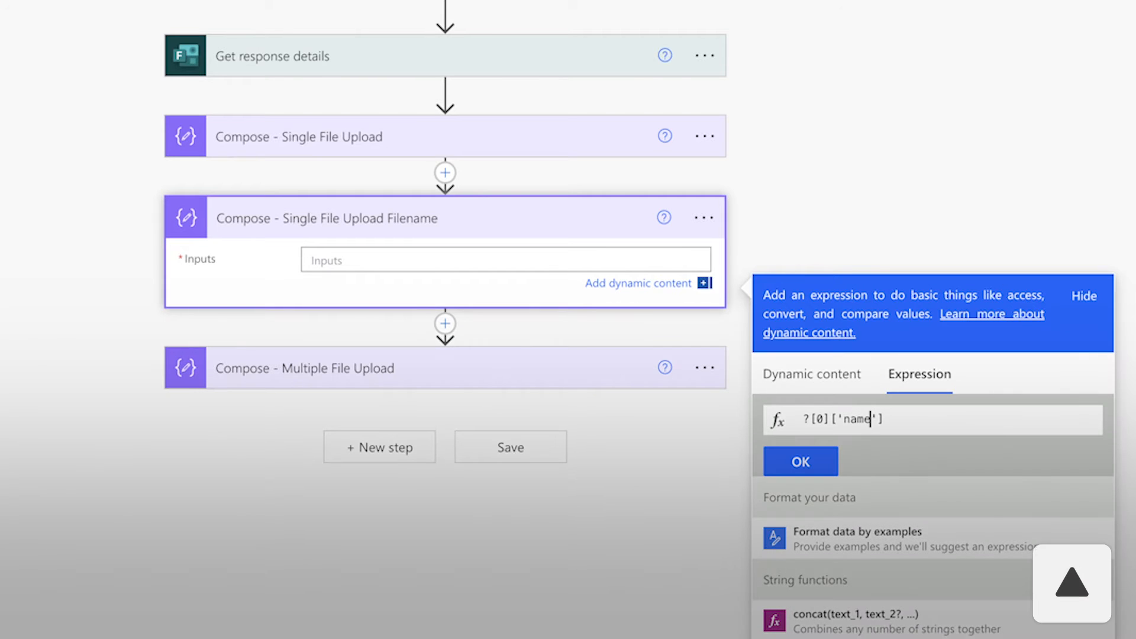
key("Up")
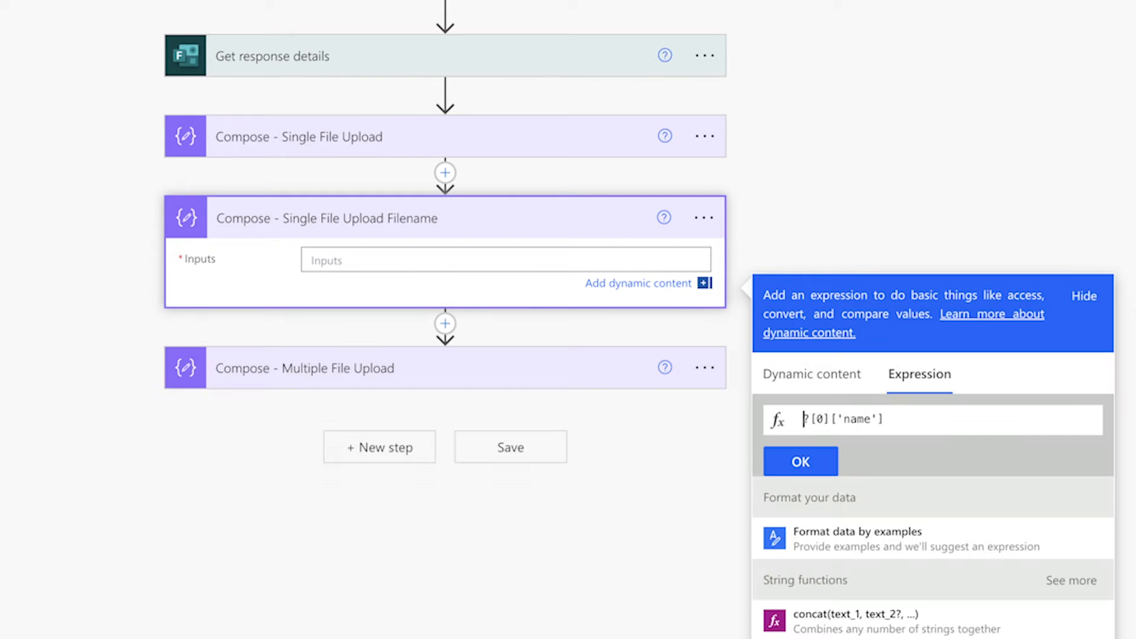
left_click(841, 384)
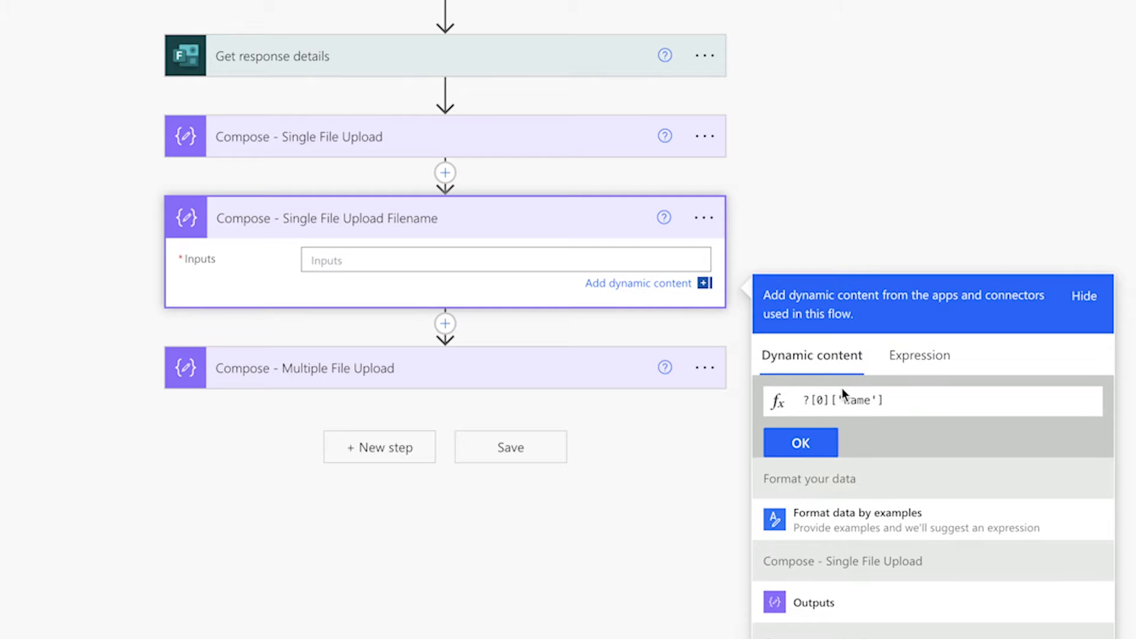
left_click(872, 609)
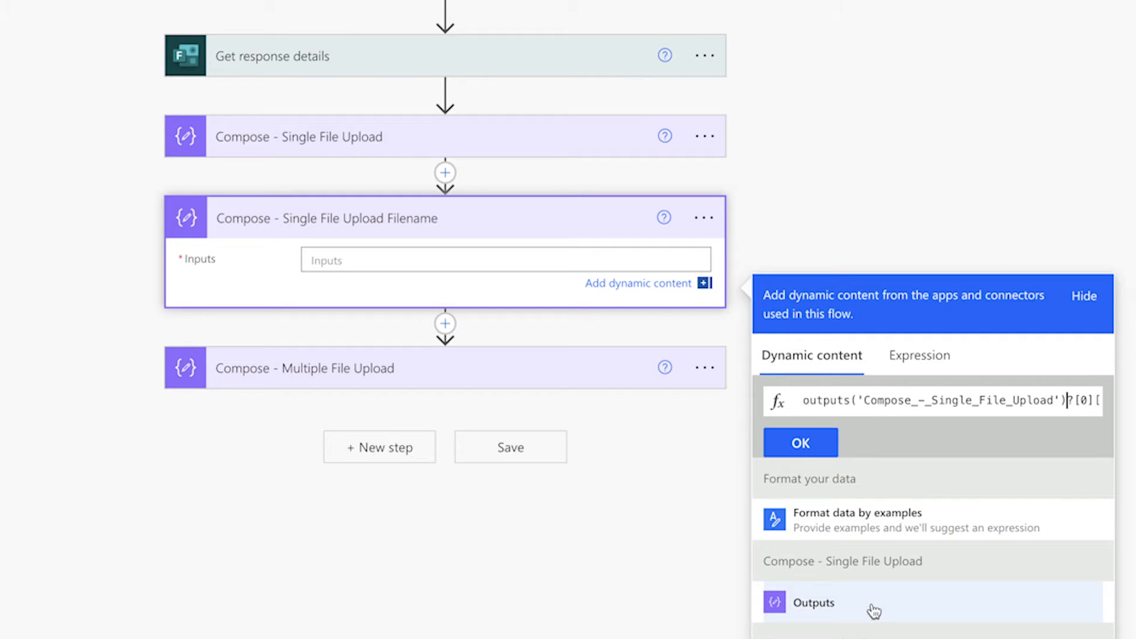
left_click(806, 443)
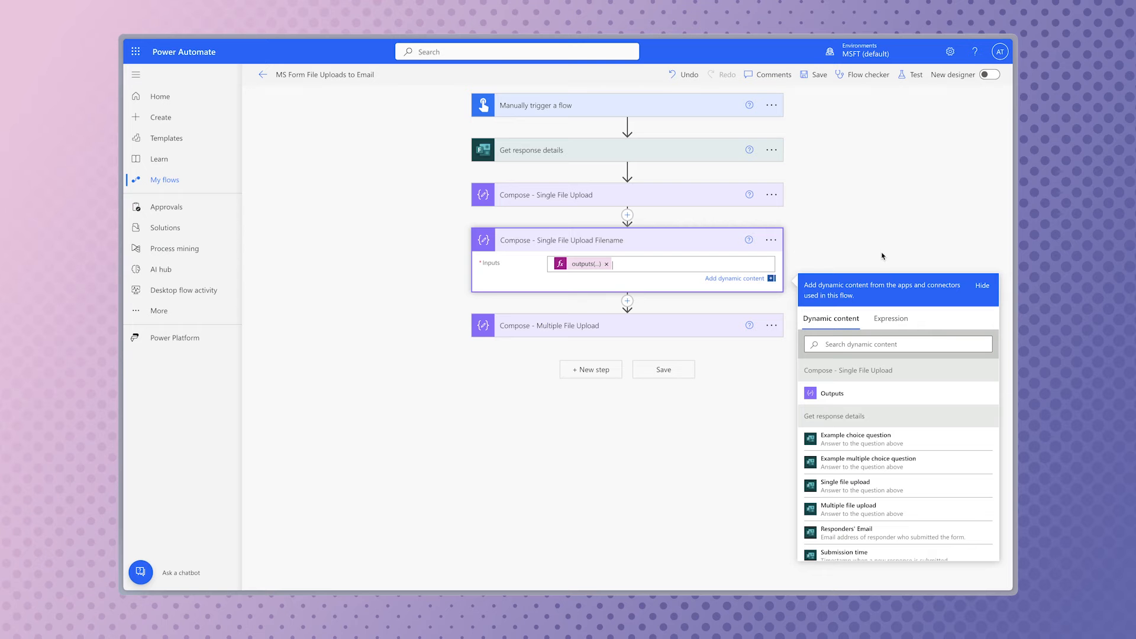
Save the flow, run a manual test, and examine the result of Compose - Single File Upload Filename
left_click(911, 75)
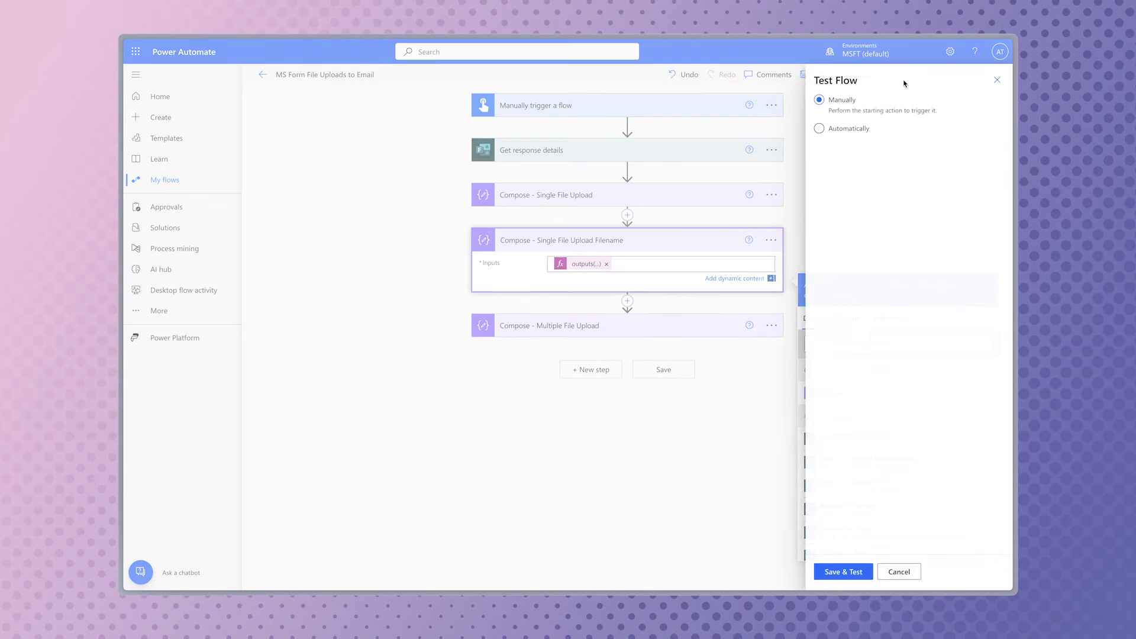
left_click(839, 571)
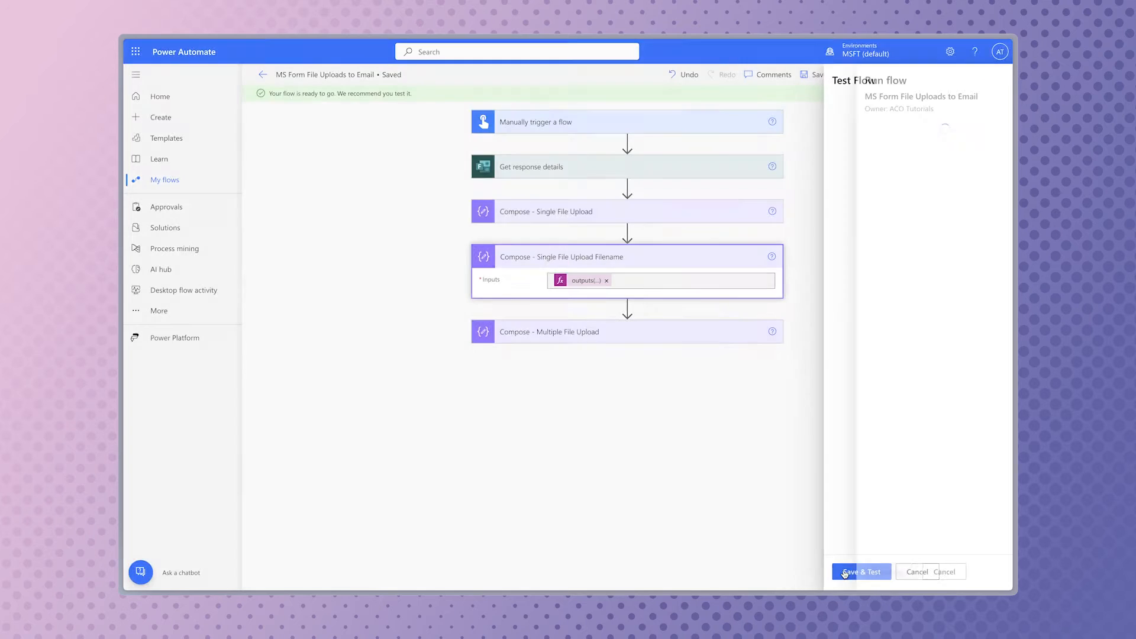
left_click(855, 572)
left_click(863, 571)
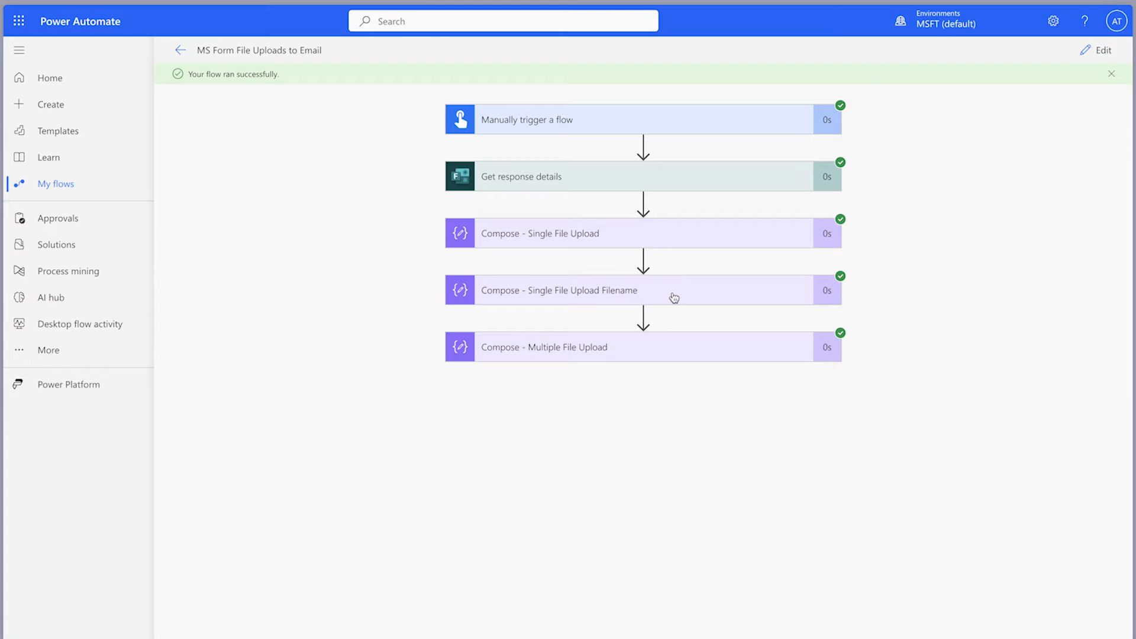
left_click(673, 298)
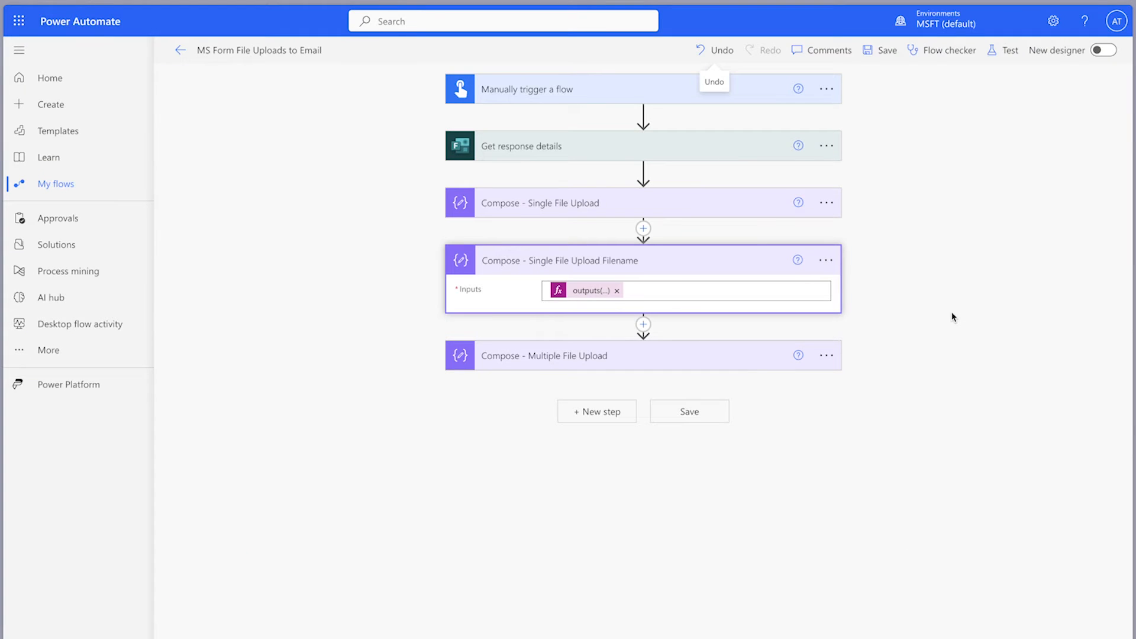
Add an Apply to each loop at the end of the flow that iterates over the outputs of Compose - Multiple File Upload
left_click(620, 411)
type("apply")
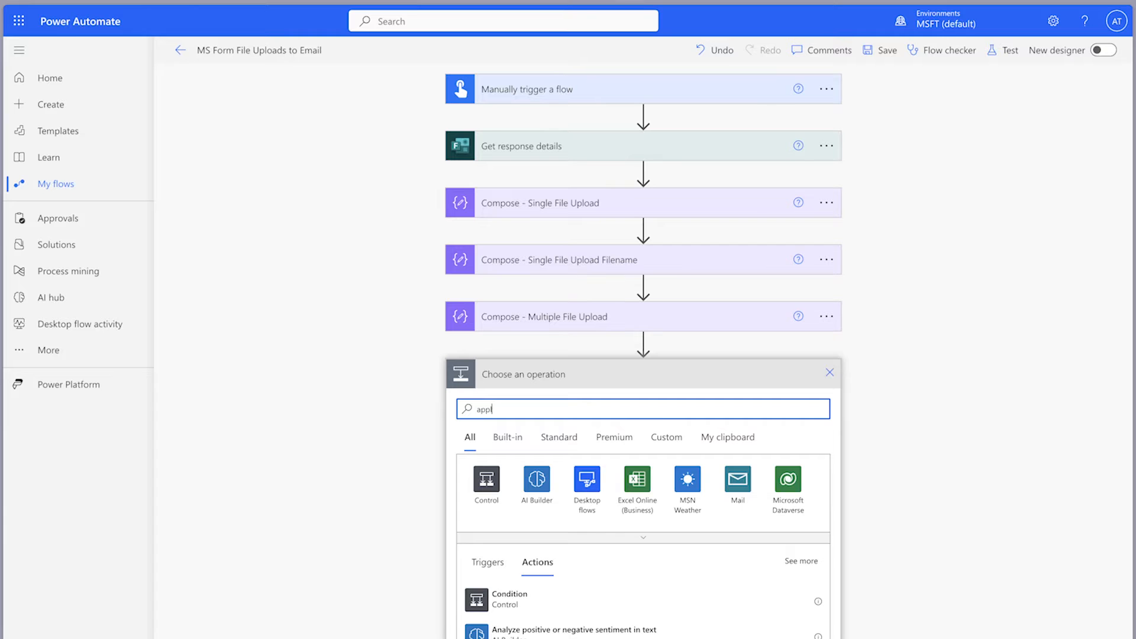
left_click(648, 630)
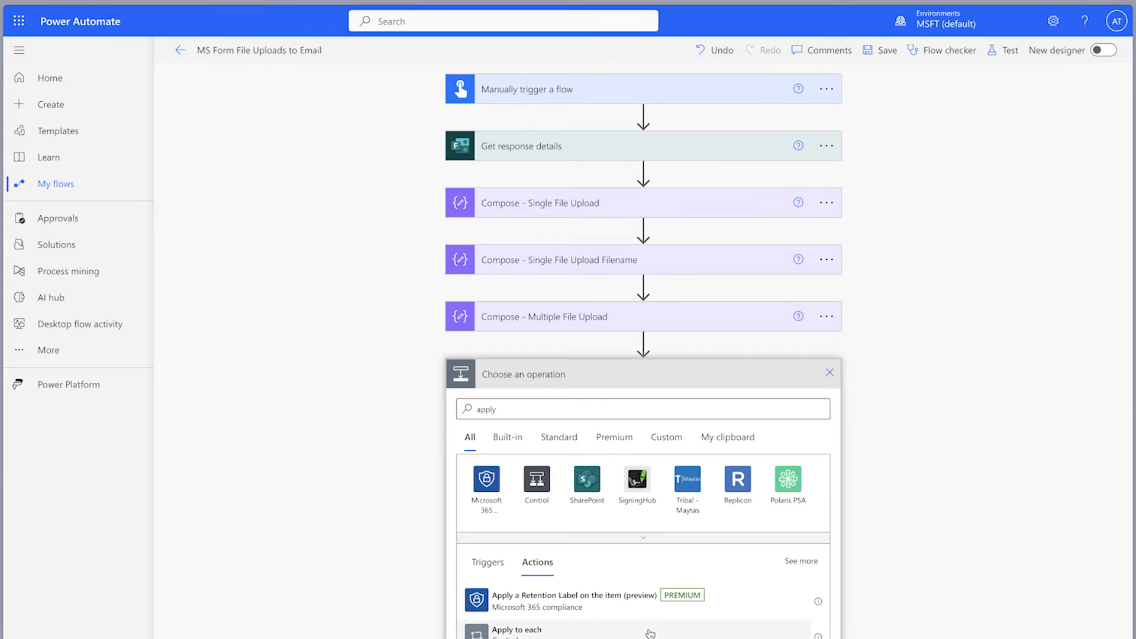
left_click(747, 420)
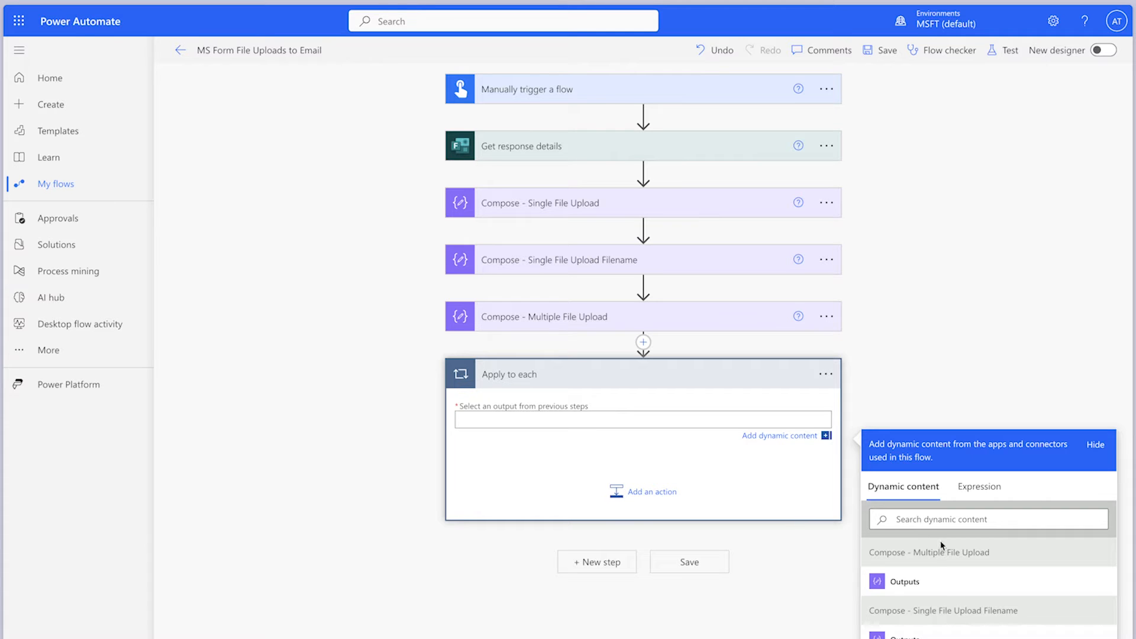
left_click(951, 581)
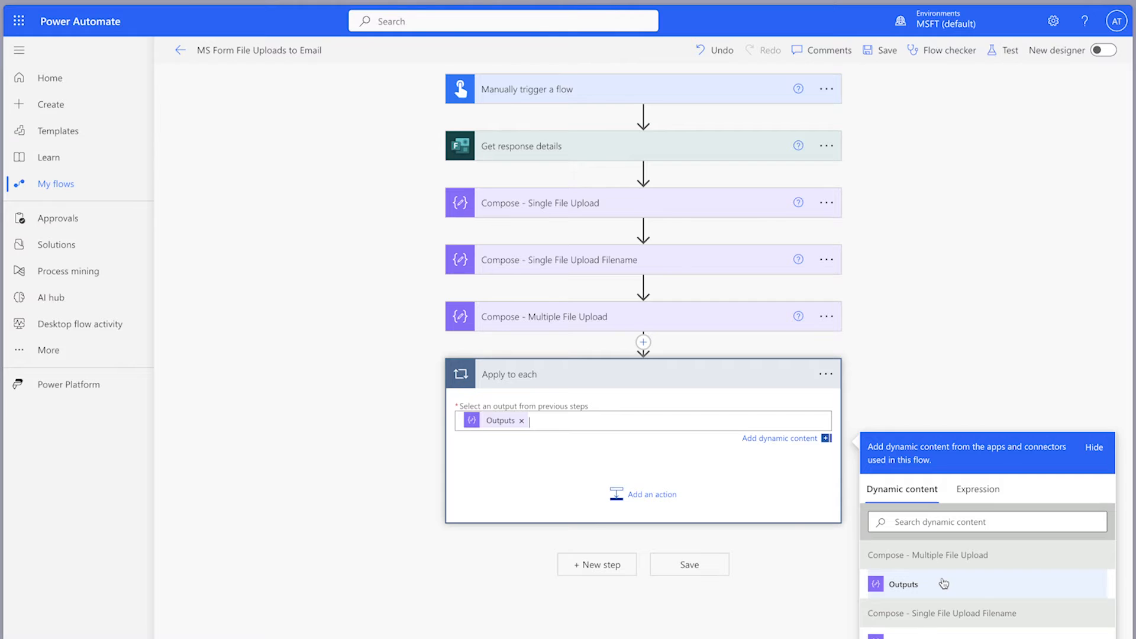
Add a Compose action named Compose - Multiple File Upload Filename inside the Apply to each loop
scroll(644, 397, "down", 2)
left_click(644, 399)
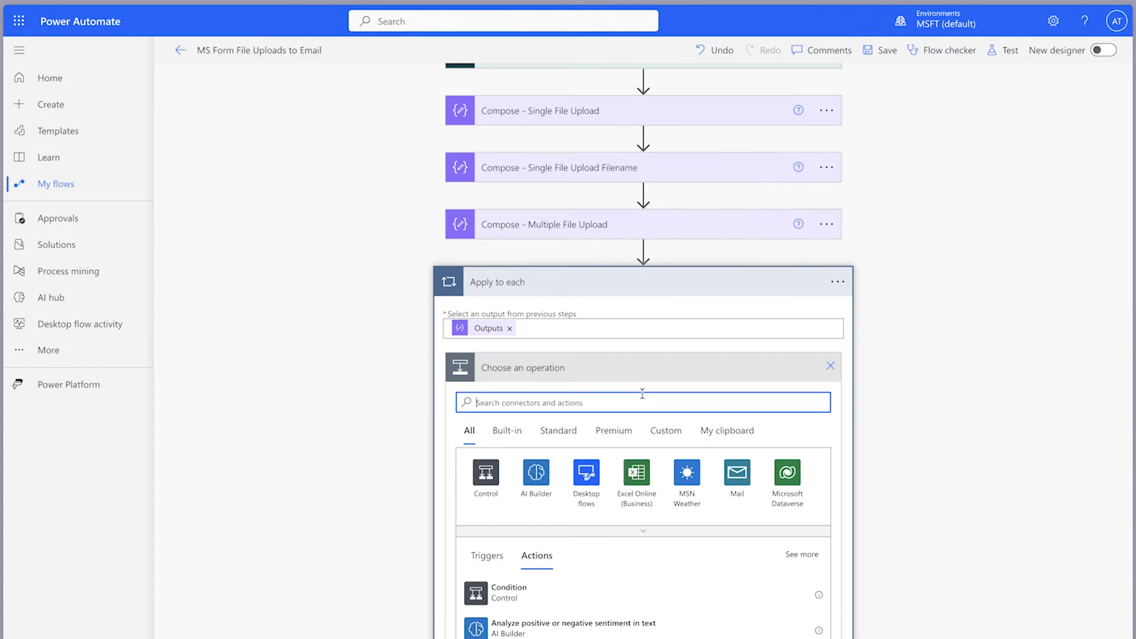
type("Compose - Multiple File Upload Filename")
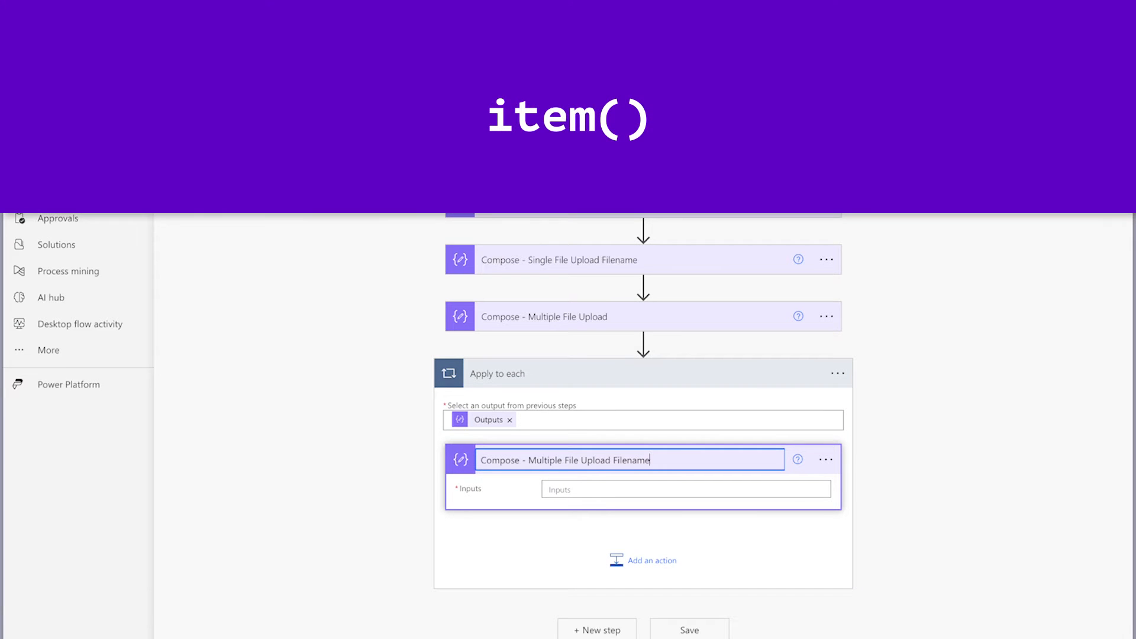
Set the inputs of Compose - Multiple File Upload Filename to the expression item()?['name']
left_click(637, 491)
left_click(976, 562)
type("item()")
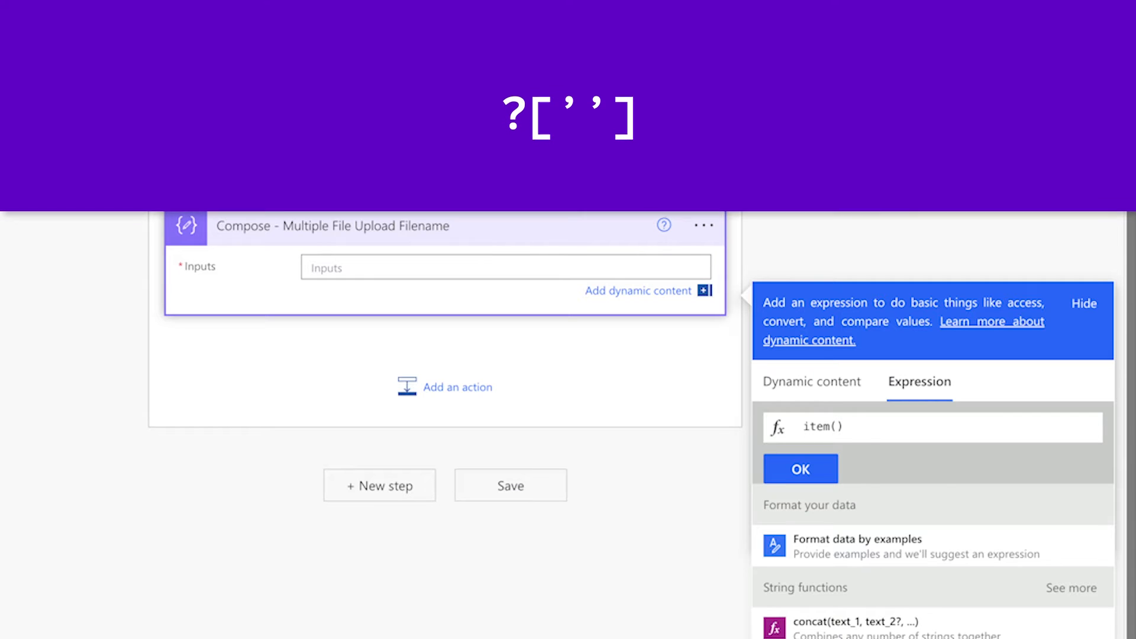
type("?['']")
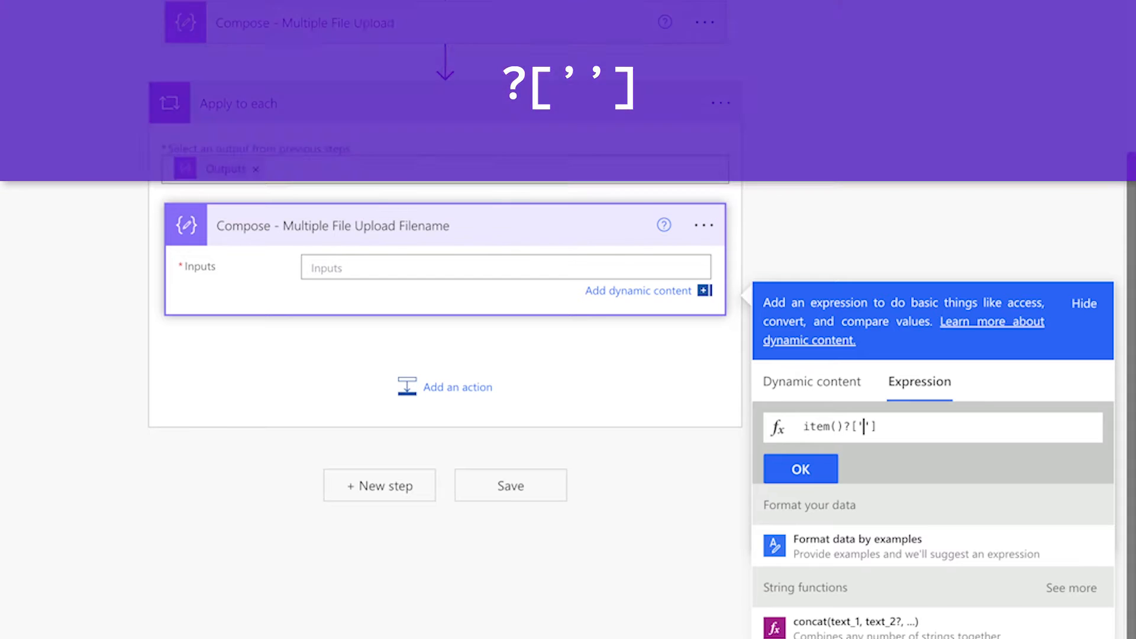
type("name")
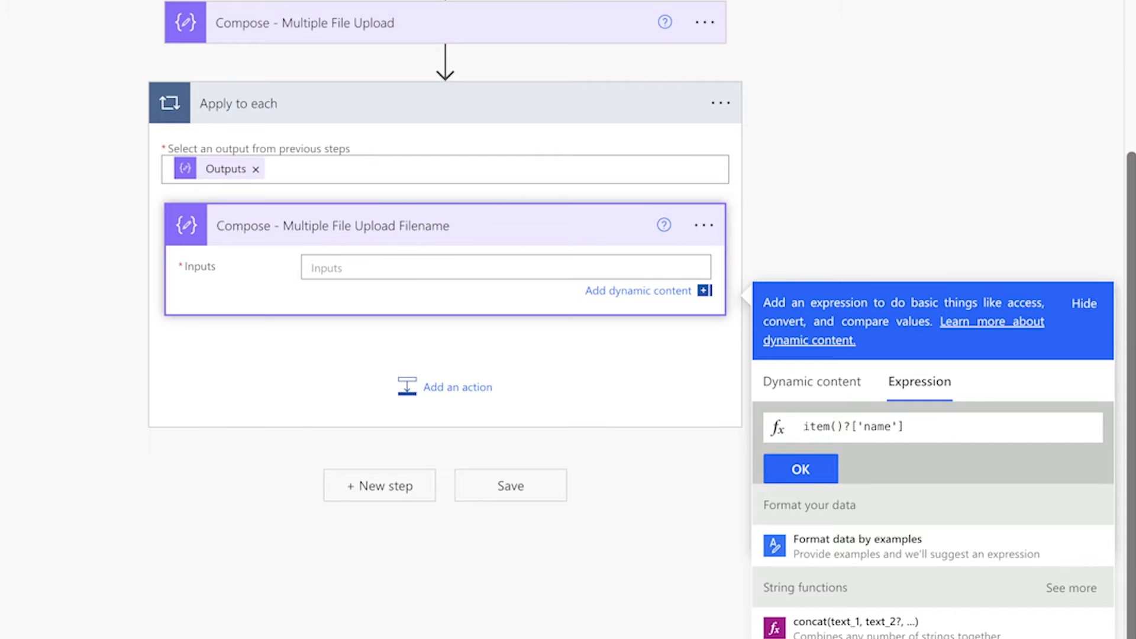
left_click(818, 468)
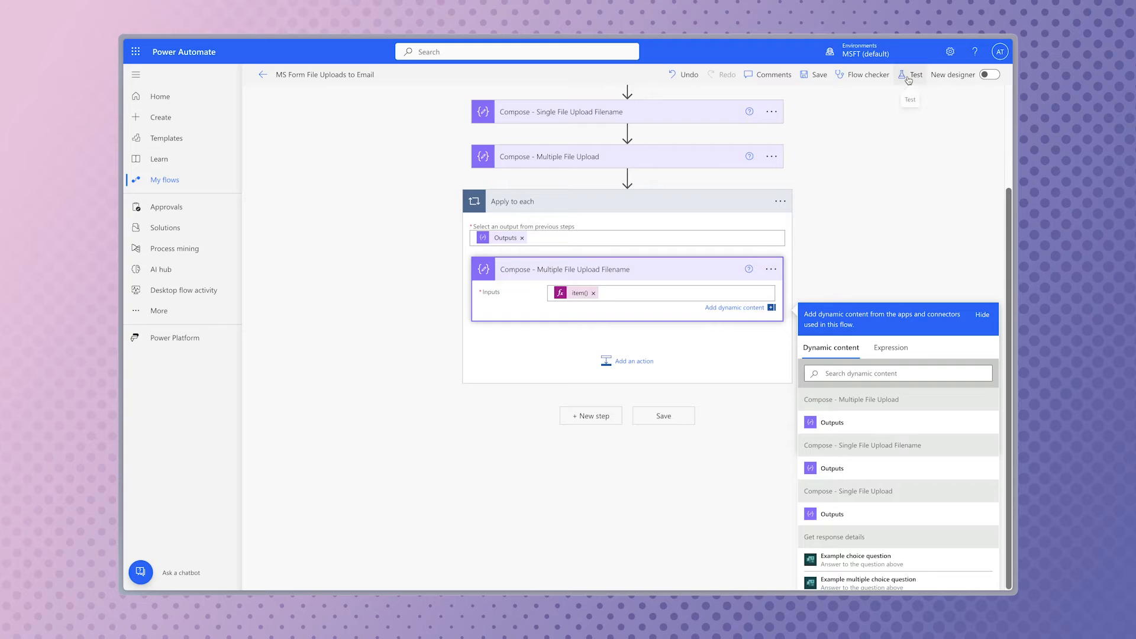
Save the flow, run a manual test, and examine the filename result of the Apply to each iterations
left_click(908, 75)
left_click(844, 573)
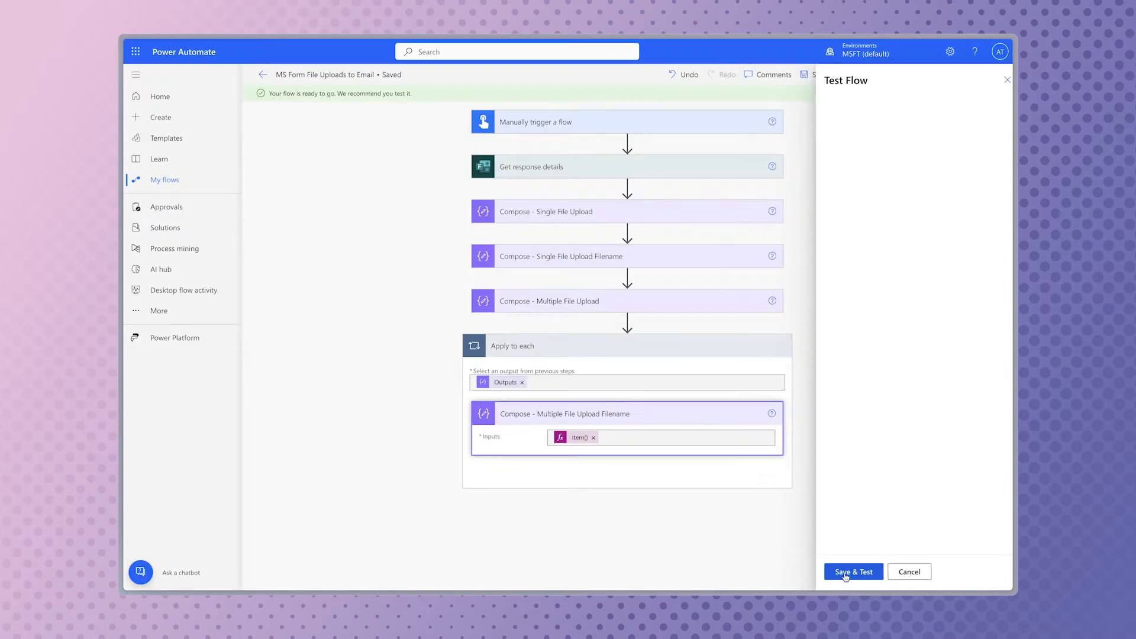
left_click(859, 572)
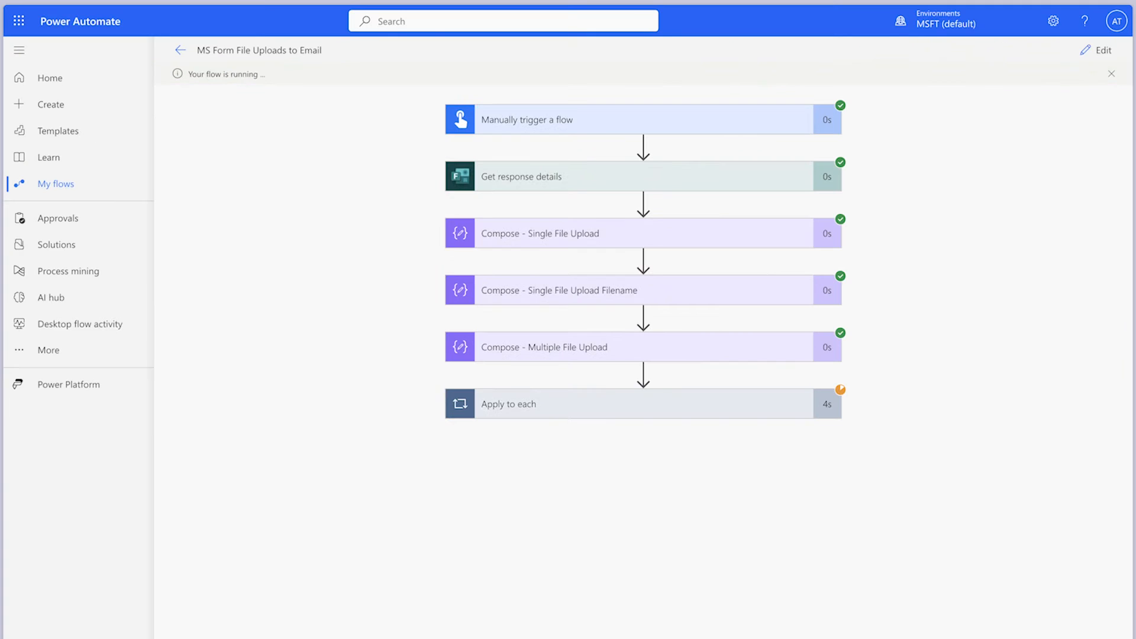
left_click(747, 410)
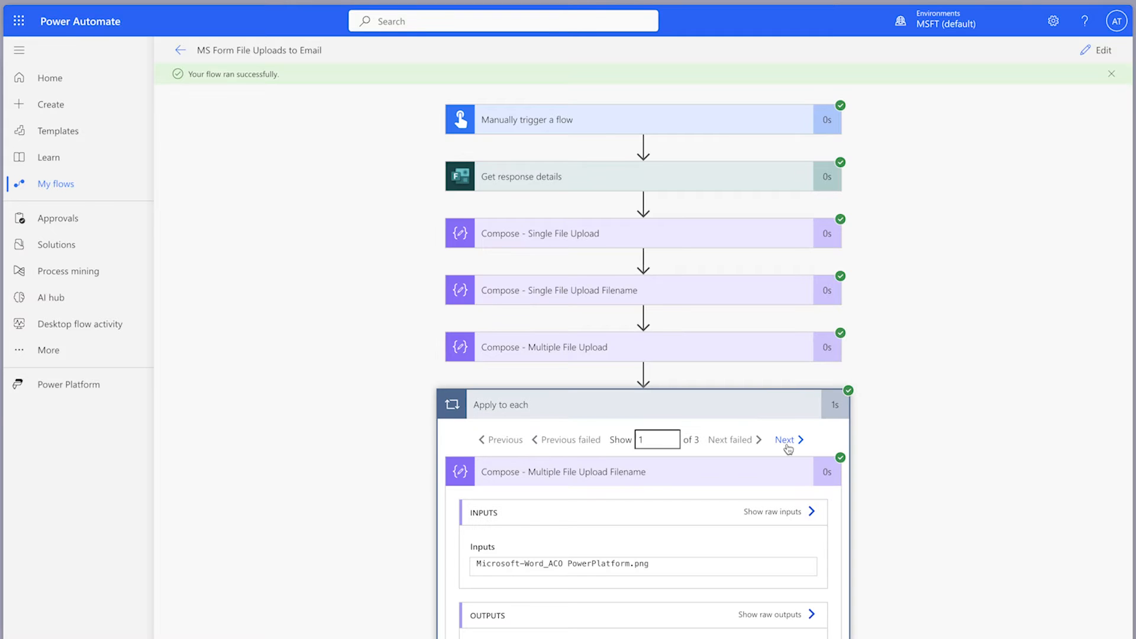
left_click(788, 444)
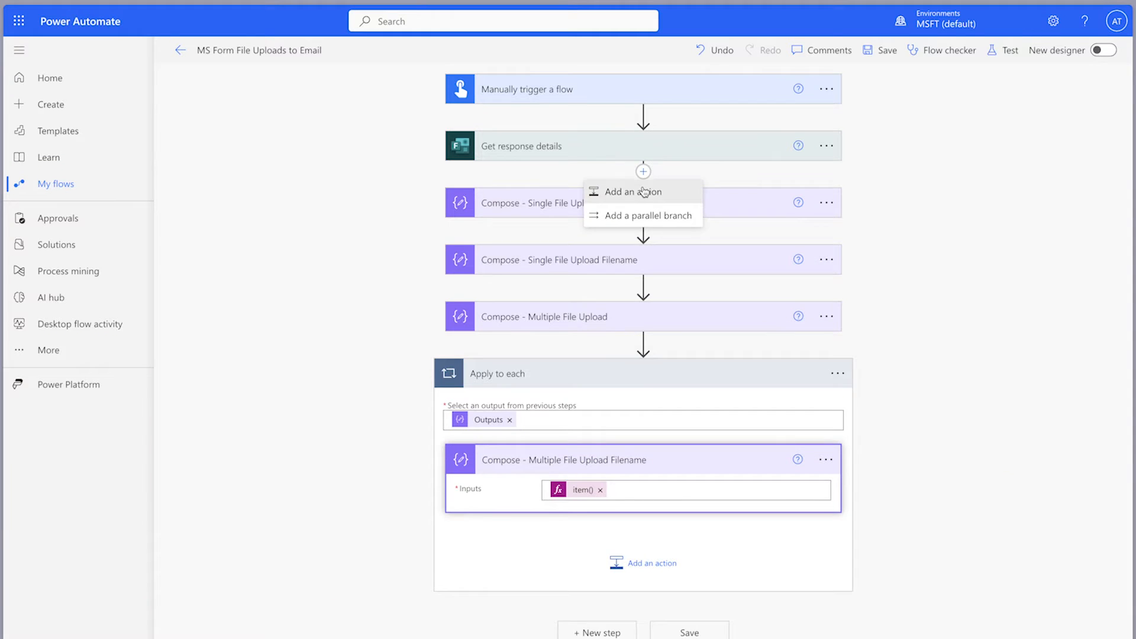
Insert a Scope action directly below Get response details and name it Scope - Single File Upload
left_click(645, 190)
type("scope")
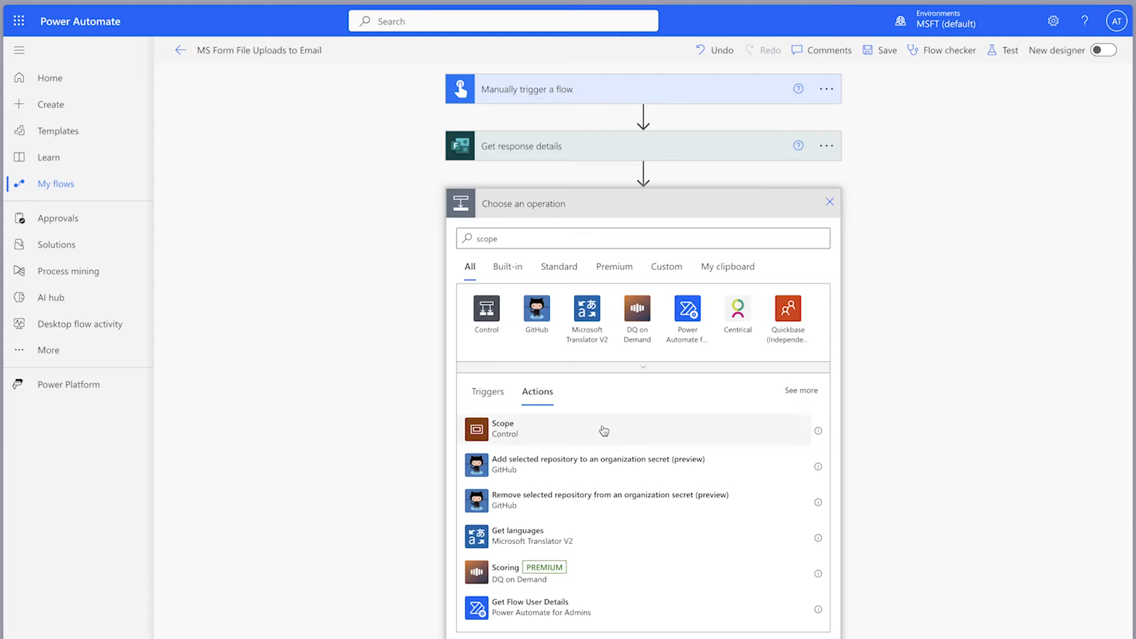
left_click(603, 426)
left_click(827, 202)
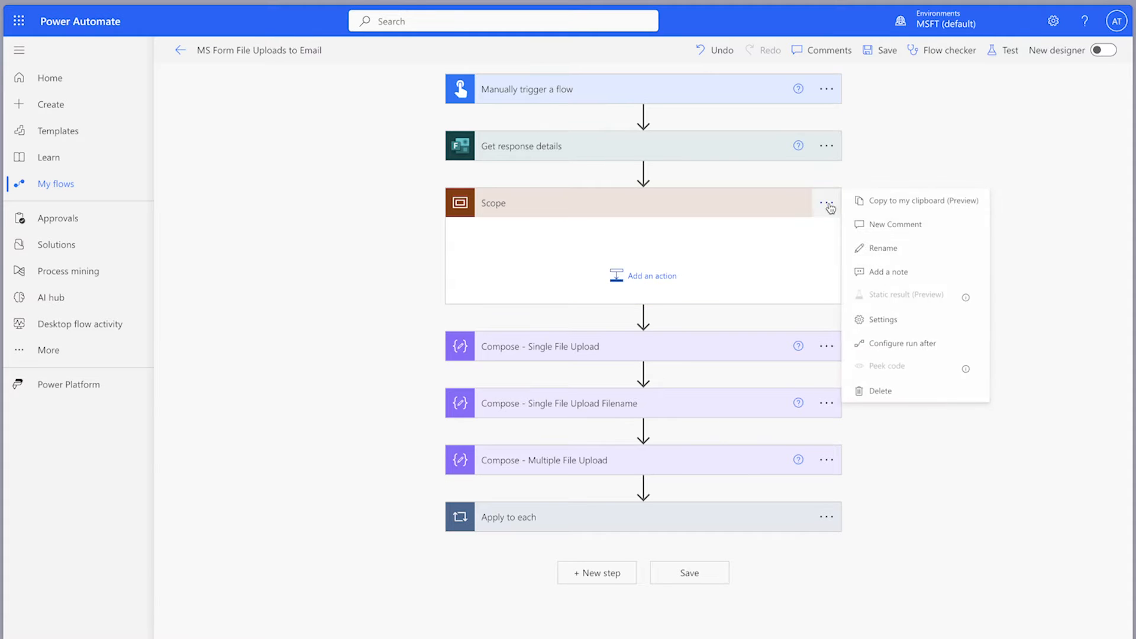
left_click(876, 246)
left_click(713, 204)
type("- Single File Upload")
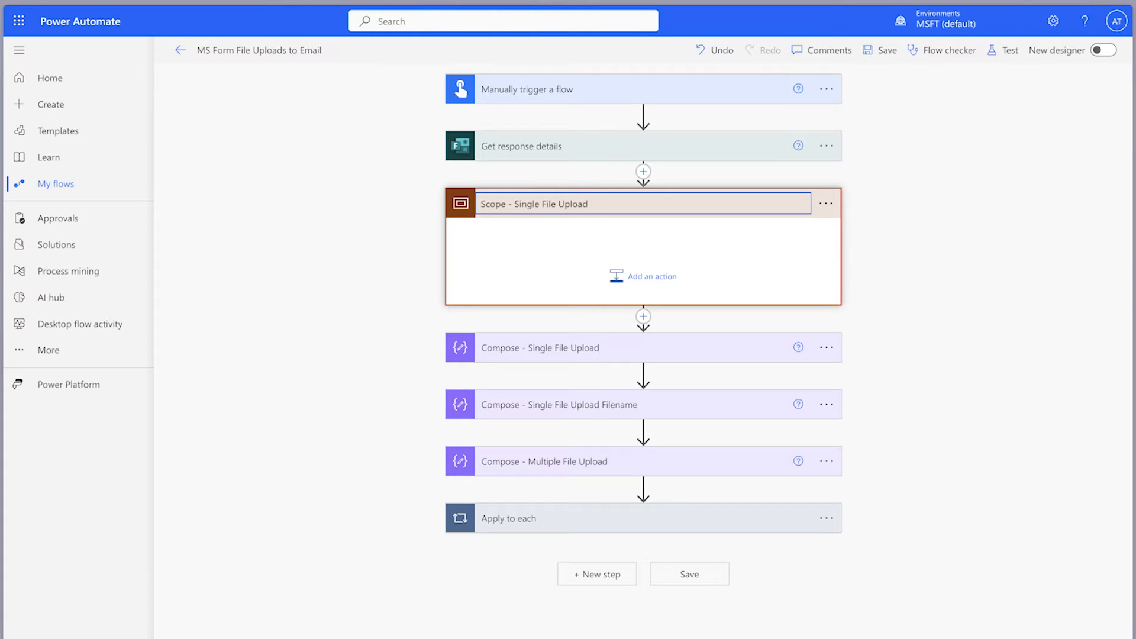
Add a parallel branch below Get response details containing a Scope action named Scope - Multiple File Upload
left_click(643, 172)
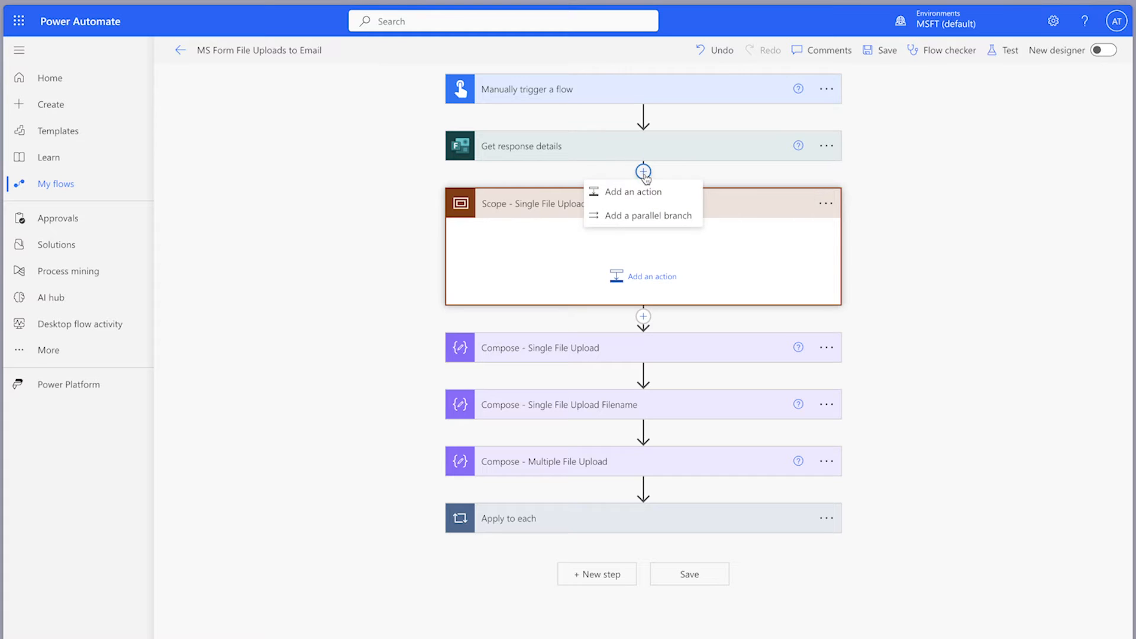
left_click(652, 216)
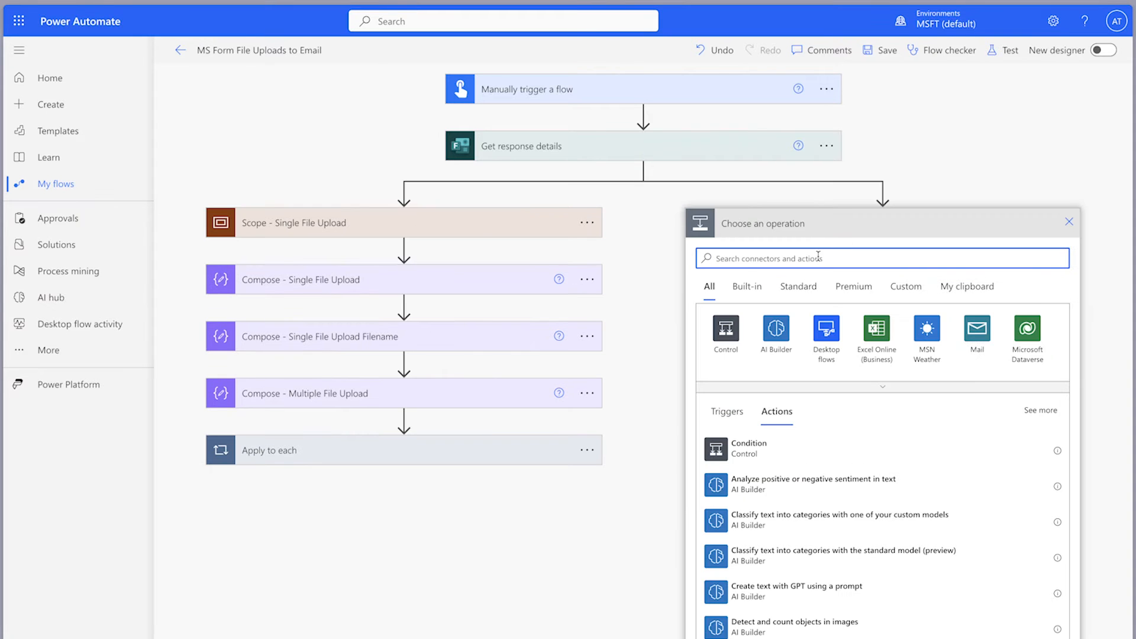
type("scope")
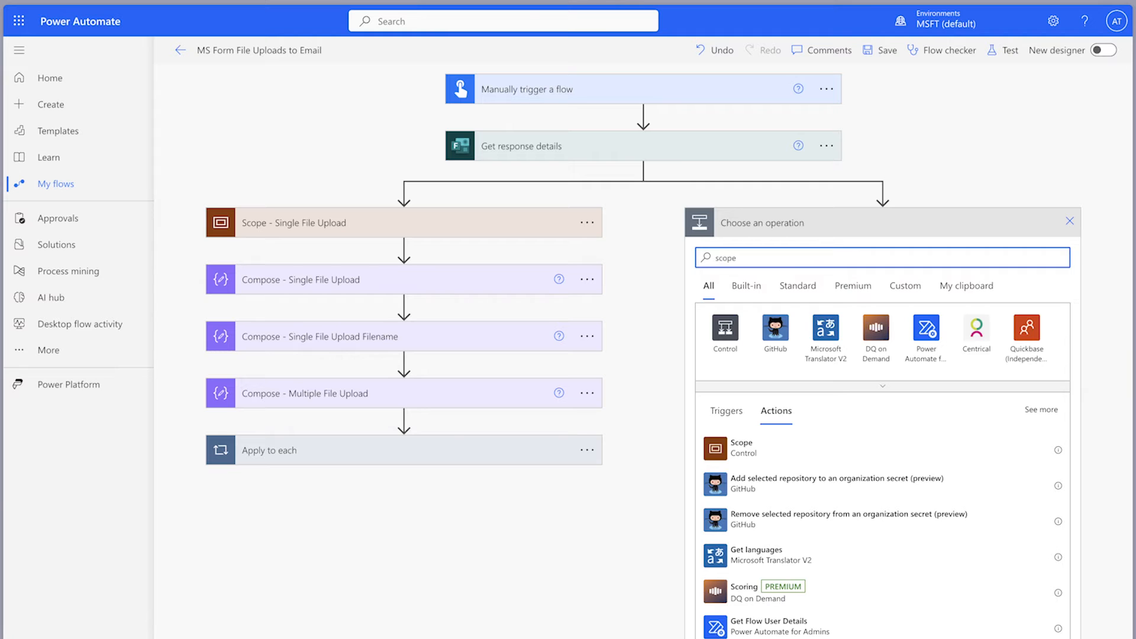
left_click(833, 454)
left_click(1065, 223)
left_click(986, 266)
left_click(833, 226)
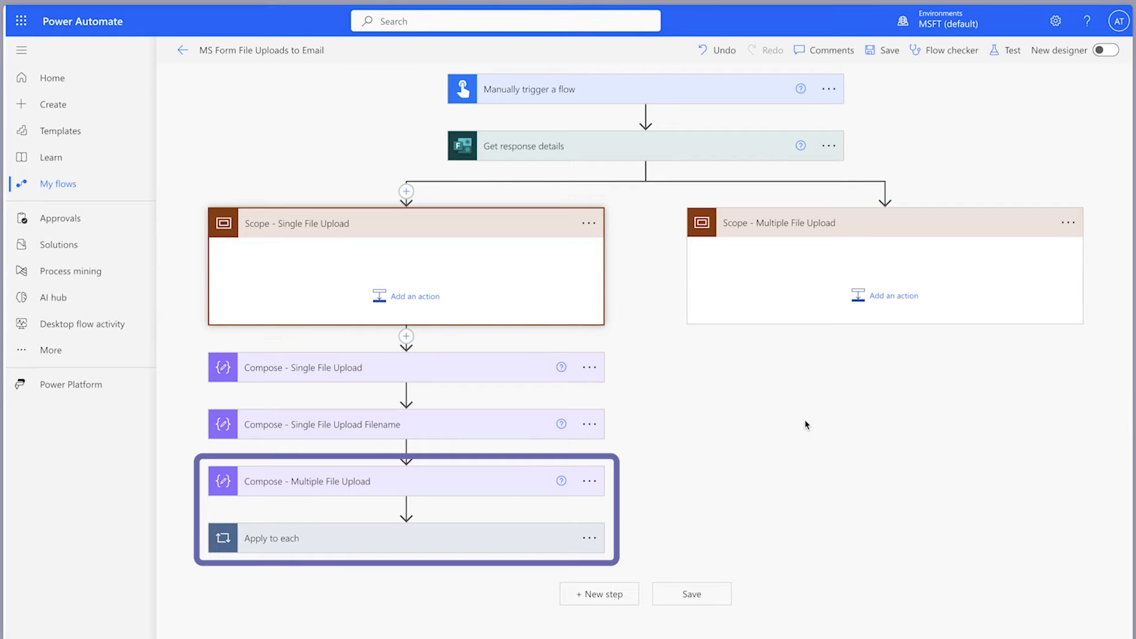
Move Compose - Single File Upload and Compose - Single File Upload Filename into Scope - Single File Upload, keeping their order
left_click_drag(478, 374, 465, 269)
left_click_drag(467, 429, 441, 321)
Try to move Compose - Multiple File Upload directly into Scope - Multiple File Upload
left_click_drag(451, 469, 908, 275)
left_click(568, 407)
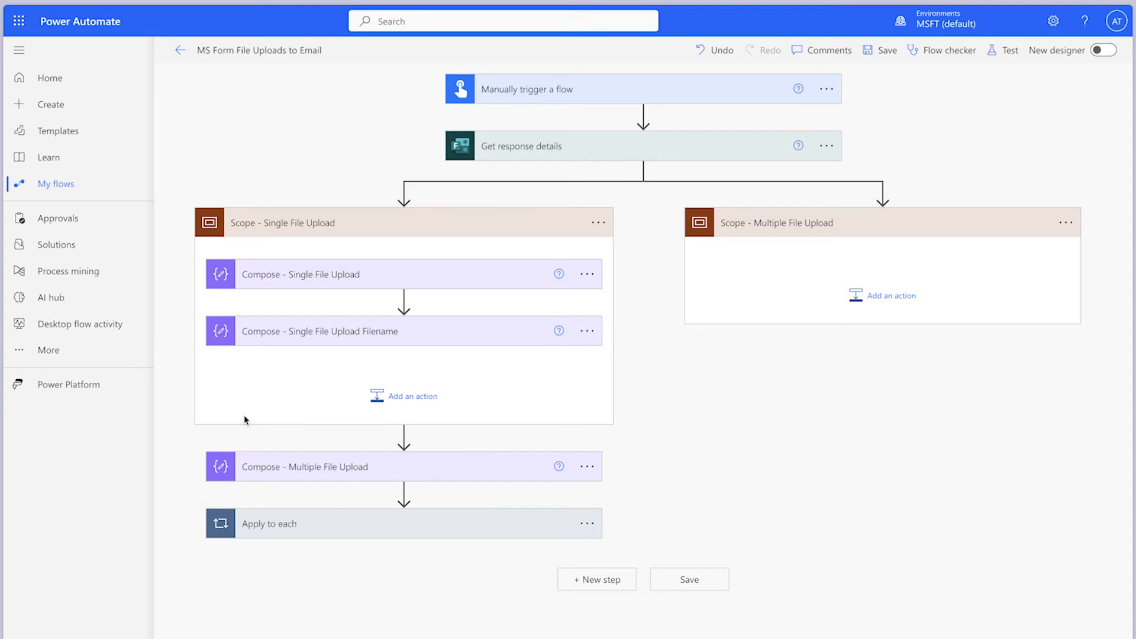
left_click_drag(376, 468, 824, 268)
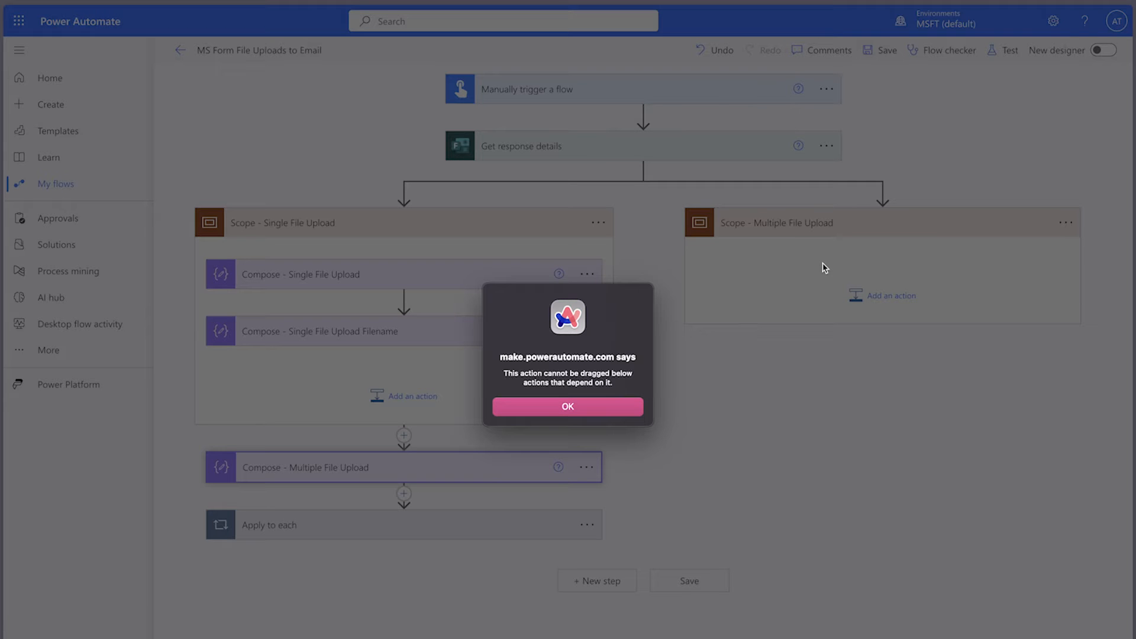
left_click(628, 405)
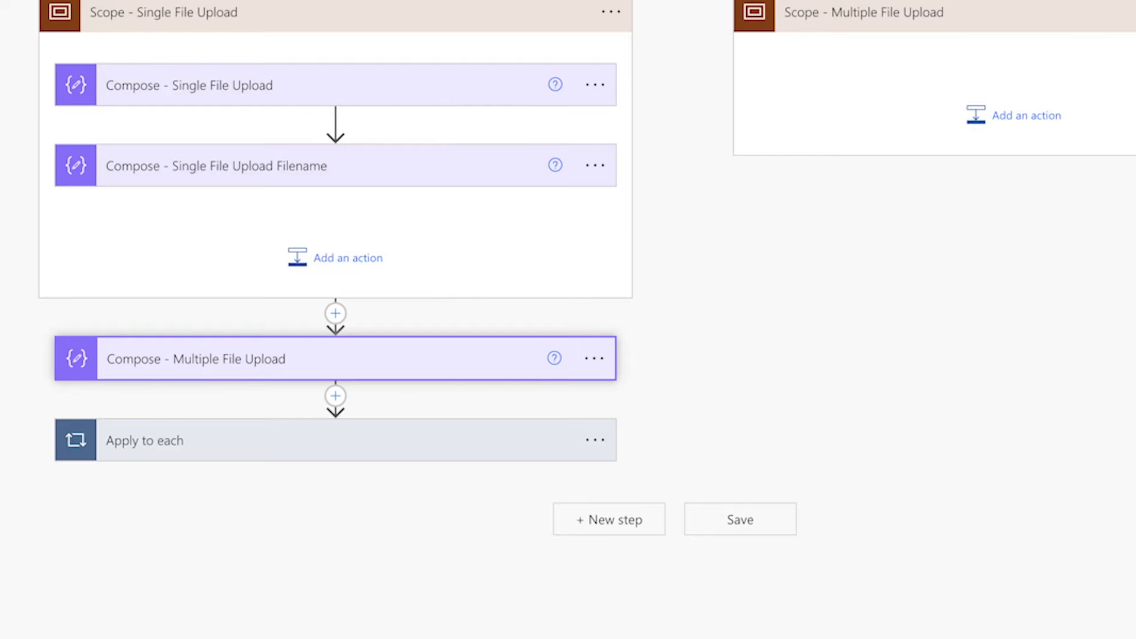
Copy the Apply to each loop and the Compose - Multiple File Upload action to the flow clipboard
left_click(595, 439)
left_click(682, 402)
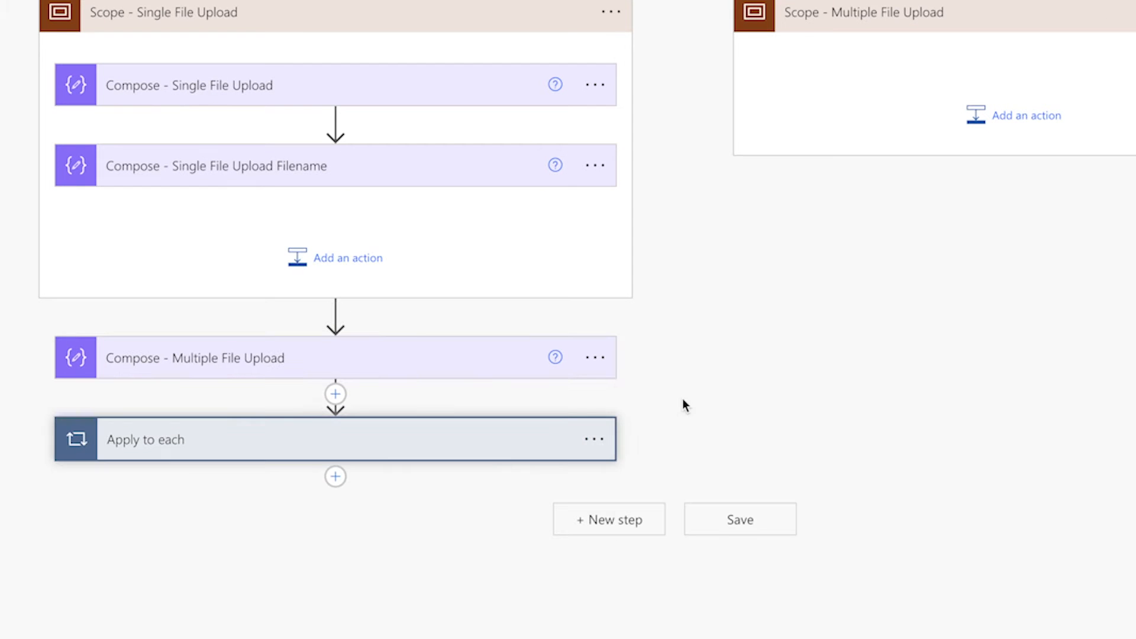
left_click(595, 361)
left_click(712, 358)
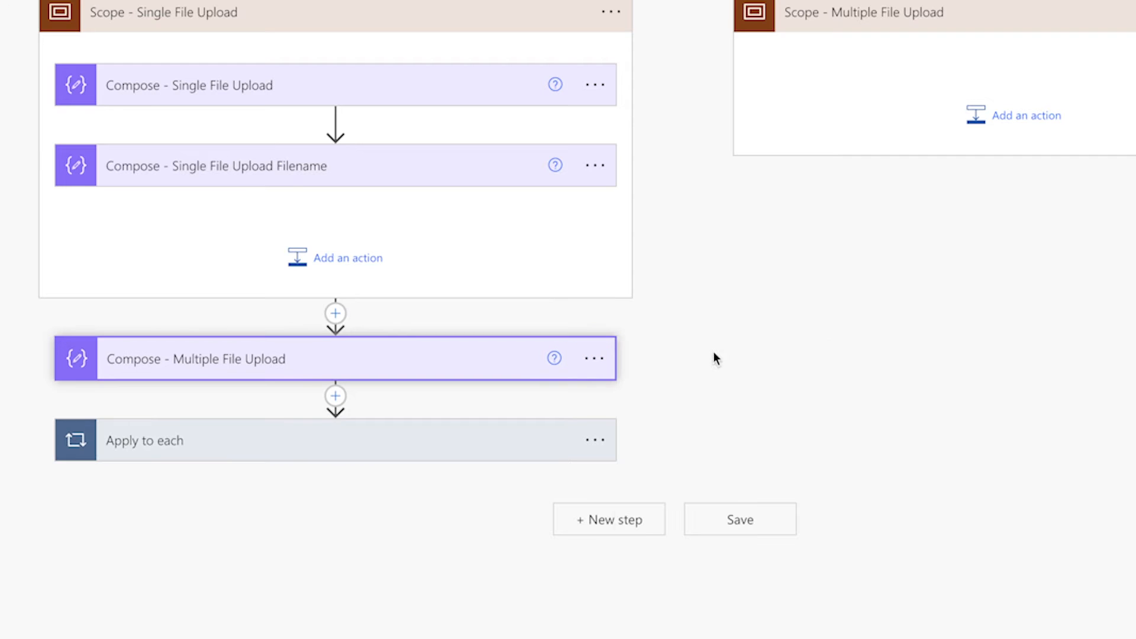
Delete the original Apply to each loop and Compose - Multiple File Upload action below Scope - Single File Upload
left_click(597, 441)
left_click(680, 632)
left_click(588, 197)
left_click(594, 300)
left_click(693, 559)
left_click(601, 186)
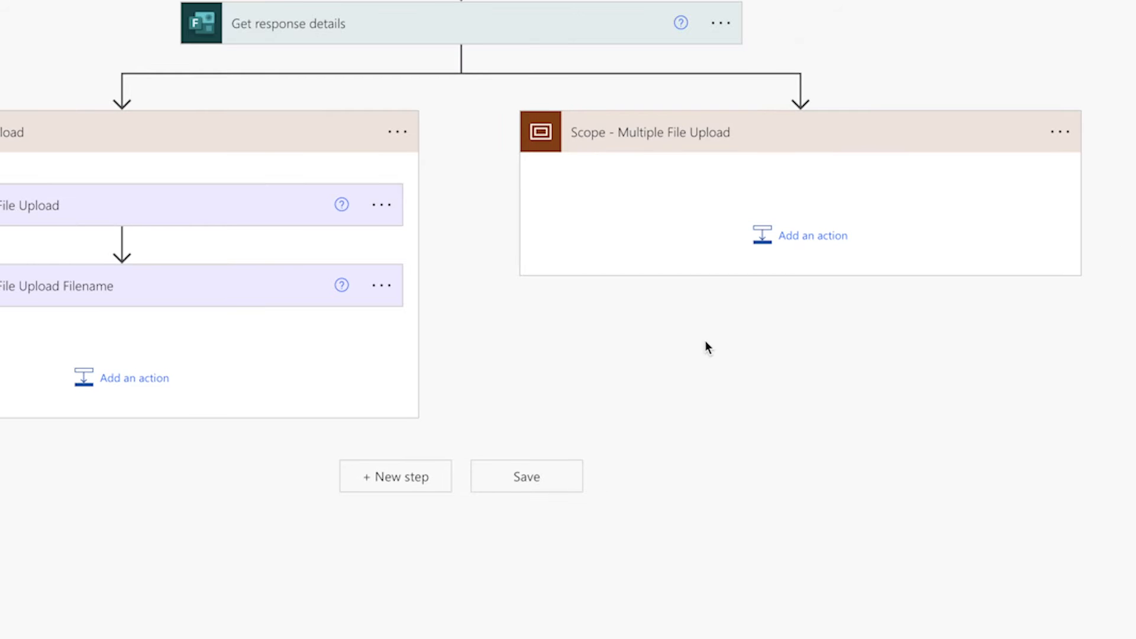
Paste the copied Compose - Multiple File Upload action and, below it, the Apply to each loop into Scope - Multiple File Upload
left_click(820, 237)
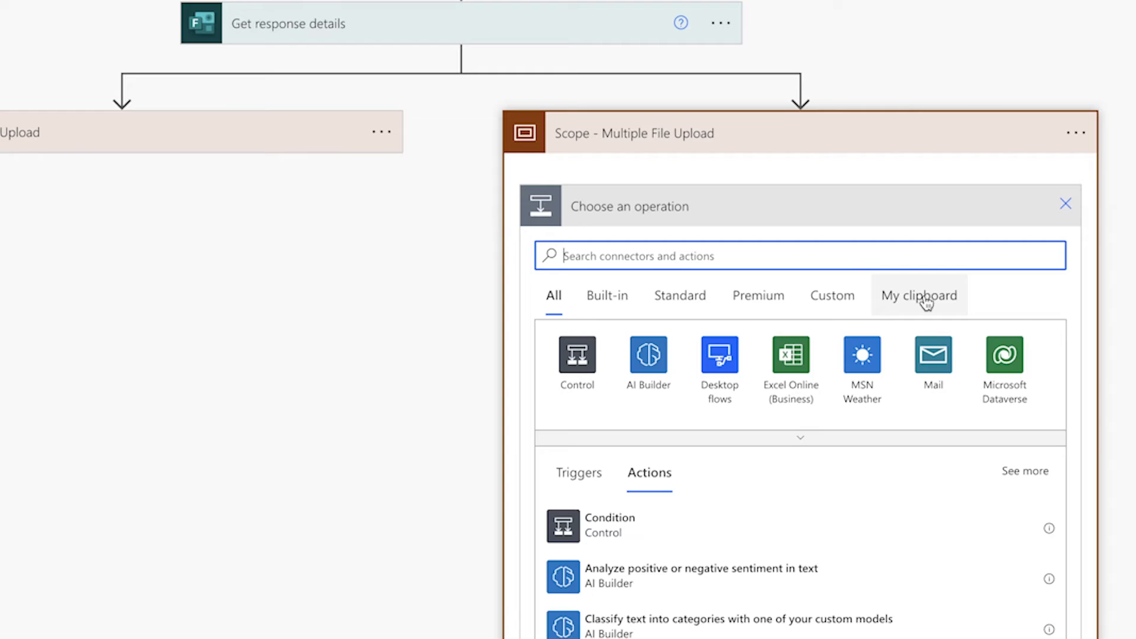
left_click(923, 295)
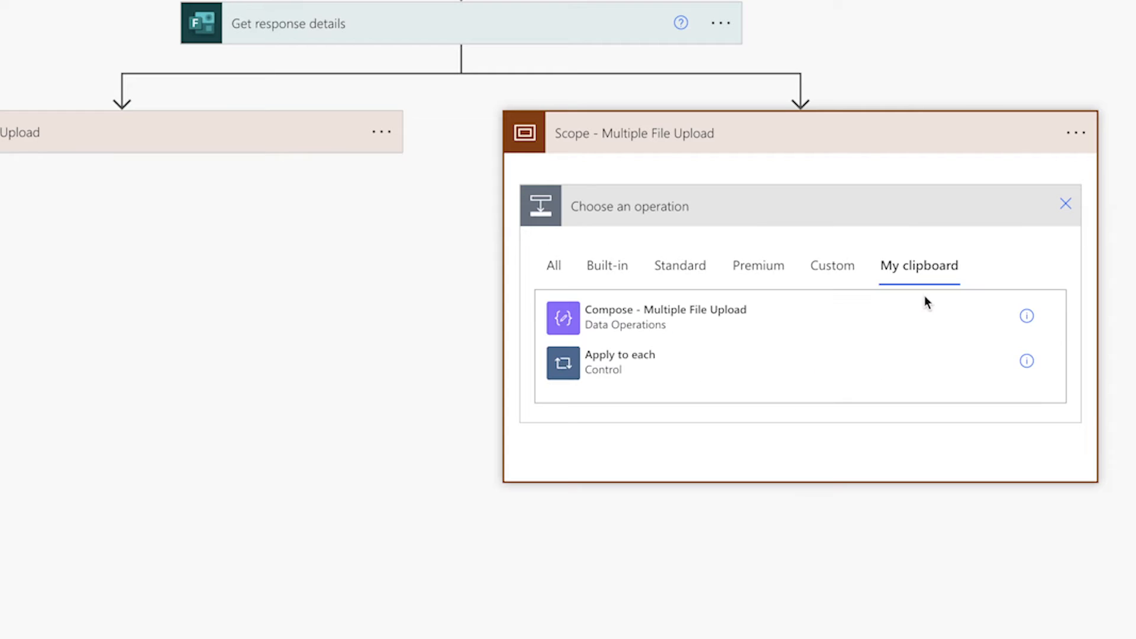
left_click(730, 318)
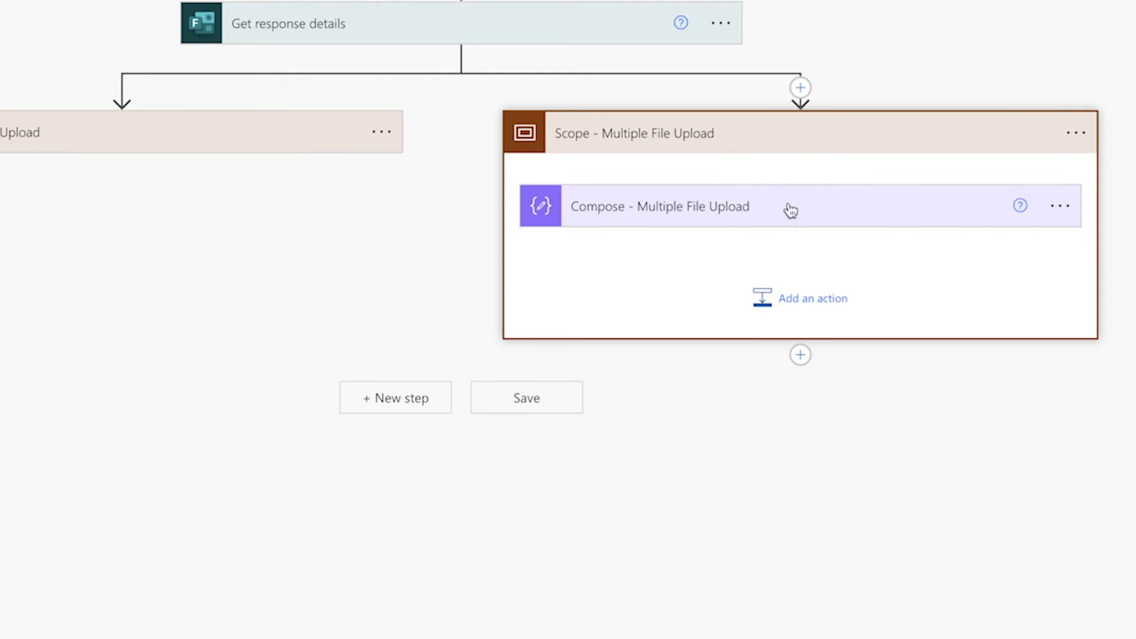
left_click(822, 307)
left_click(901, 372)
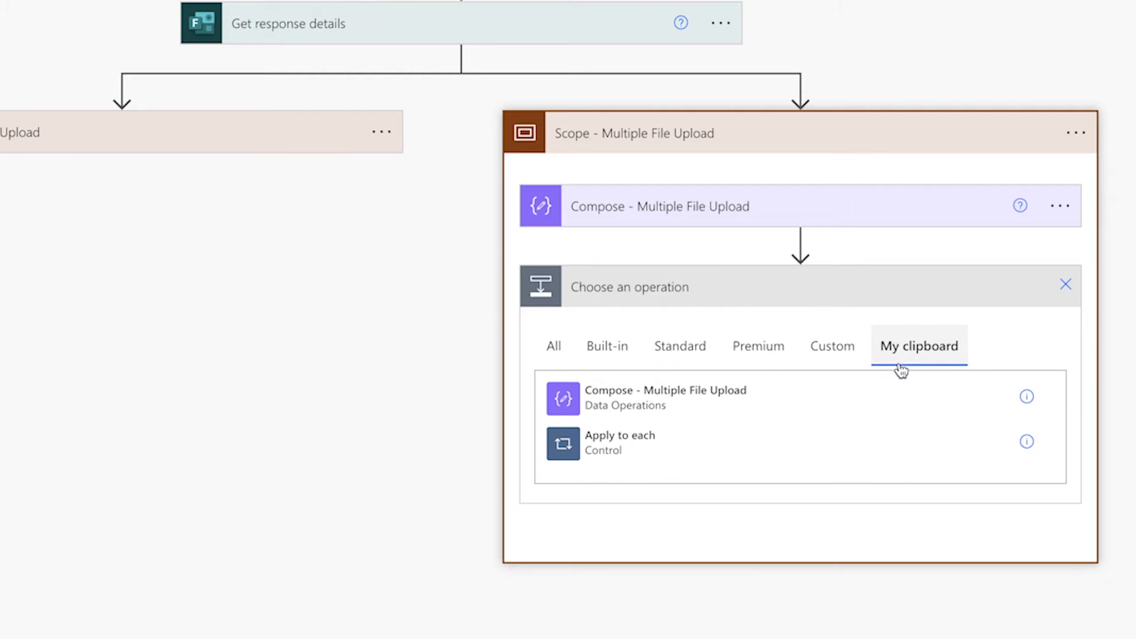
left_click(631, 446)
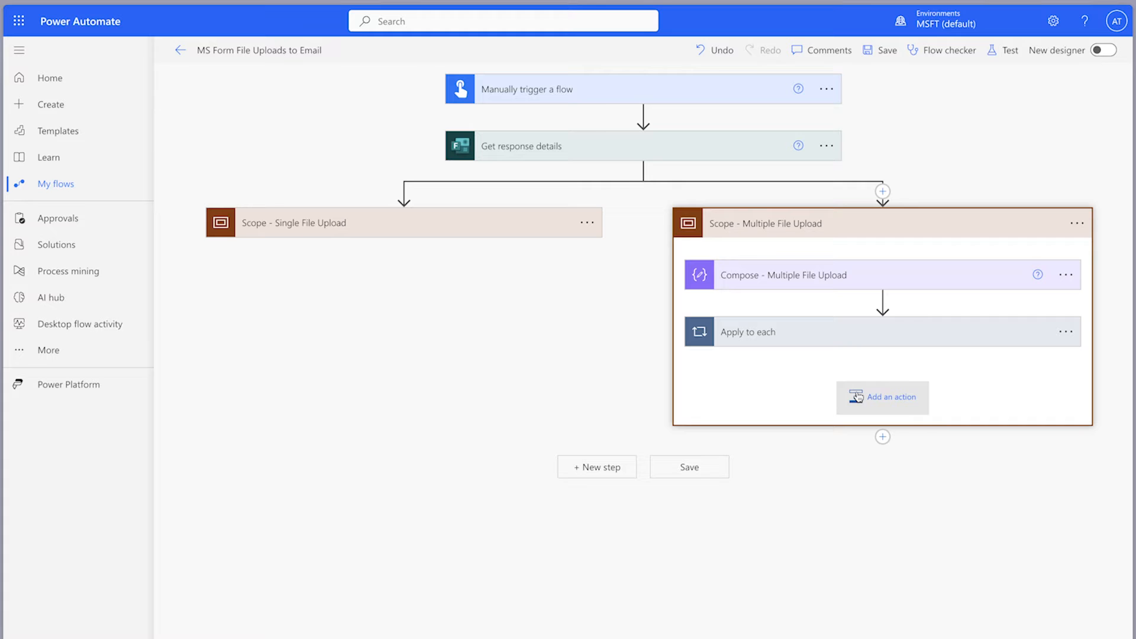
Add the SharePoint Get file content using path action below Compose - Single File Upload Filename in Scope - Single File Upload
left_click(851, 231)
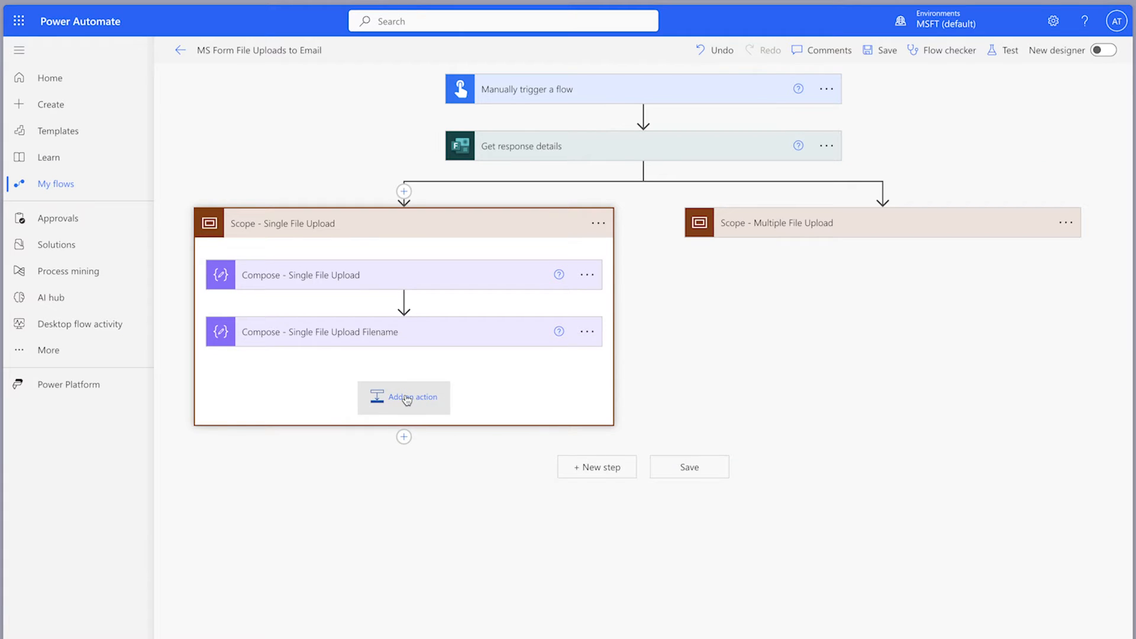
left_click(407, 399)
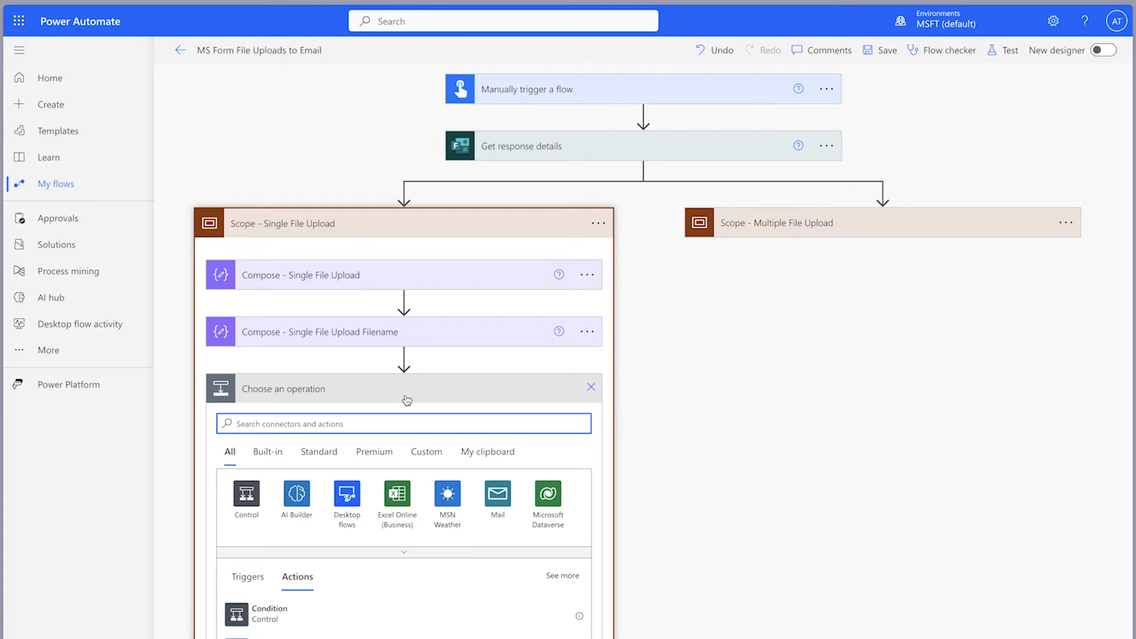
type("get file content")
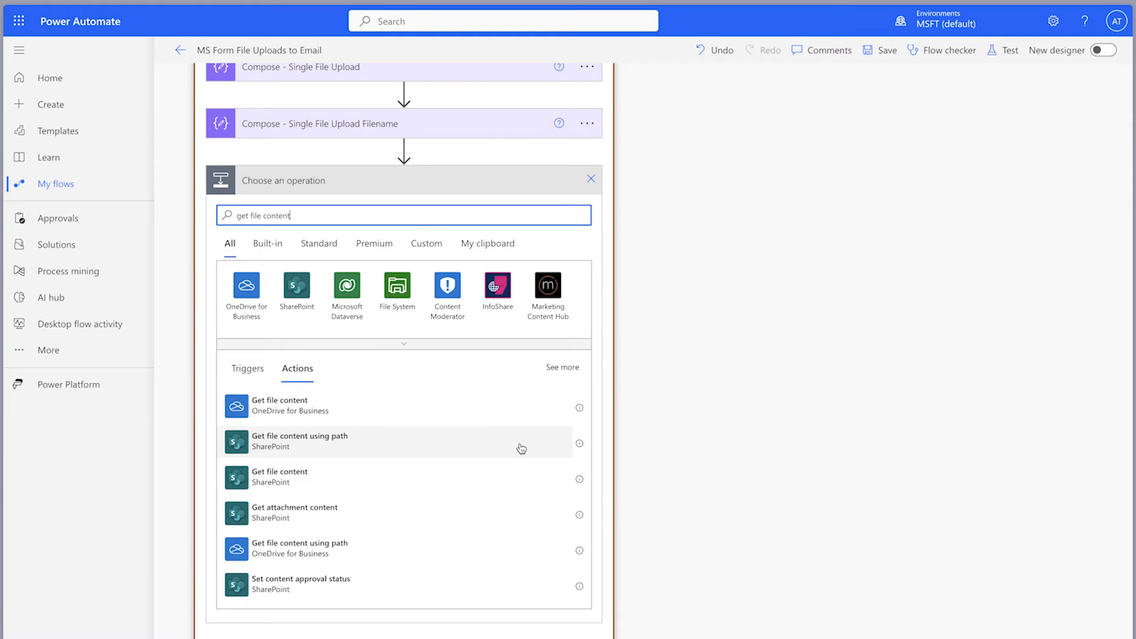
left_click(345, 446)
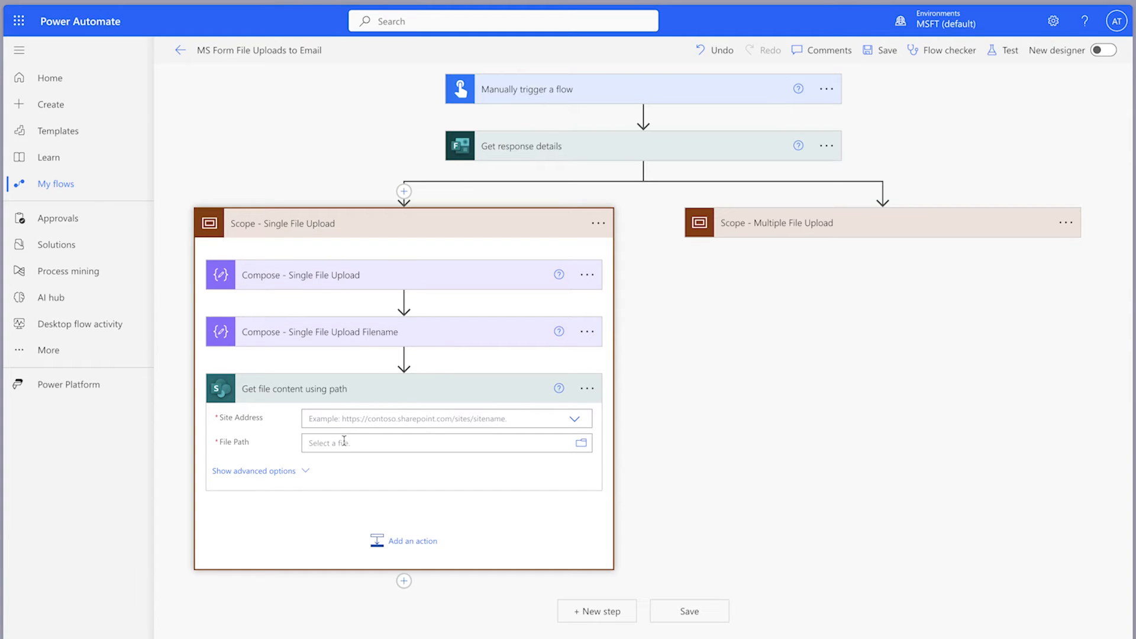
Set the site to Power Platform Sandbox and the file path to /Shared Documents/Apps/Microsoft Forms/Sample Form with File Uploads/Single file upload/A Special Project_ACO PowerPlatform.pdf
left_click(573, 422)
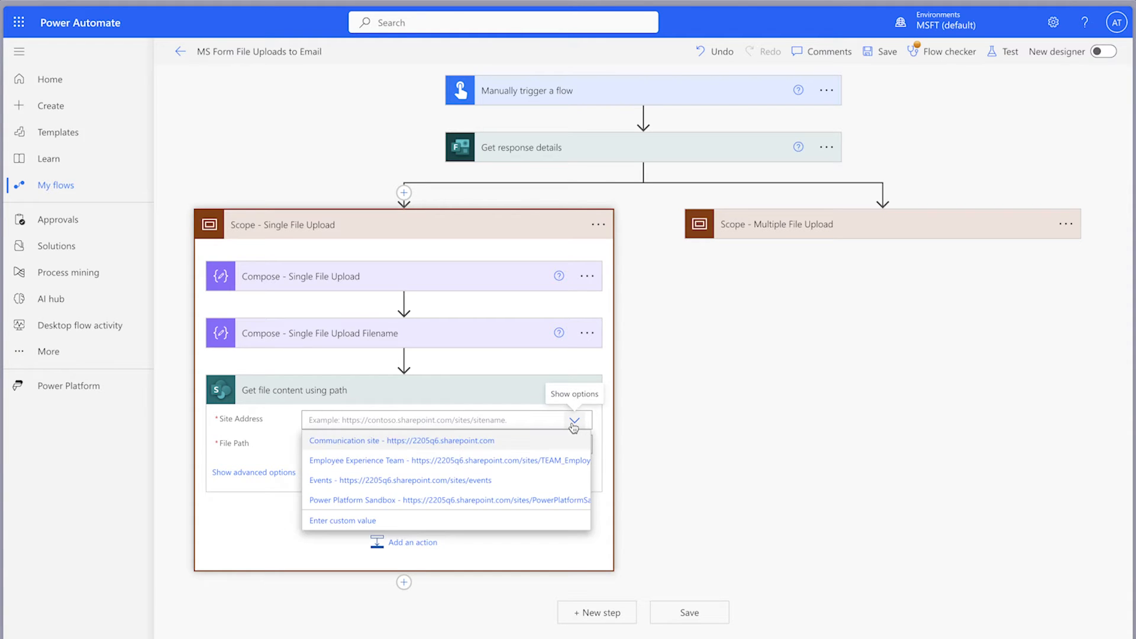
left_click(533, 500)
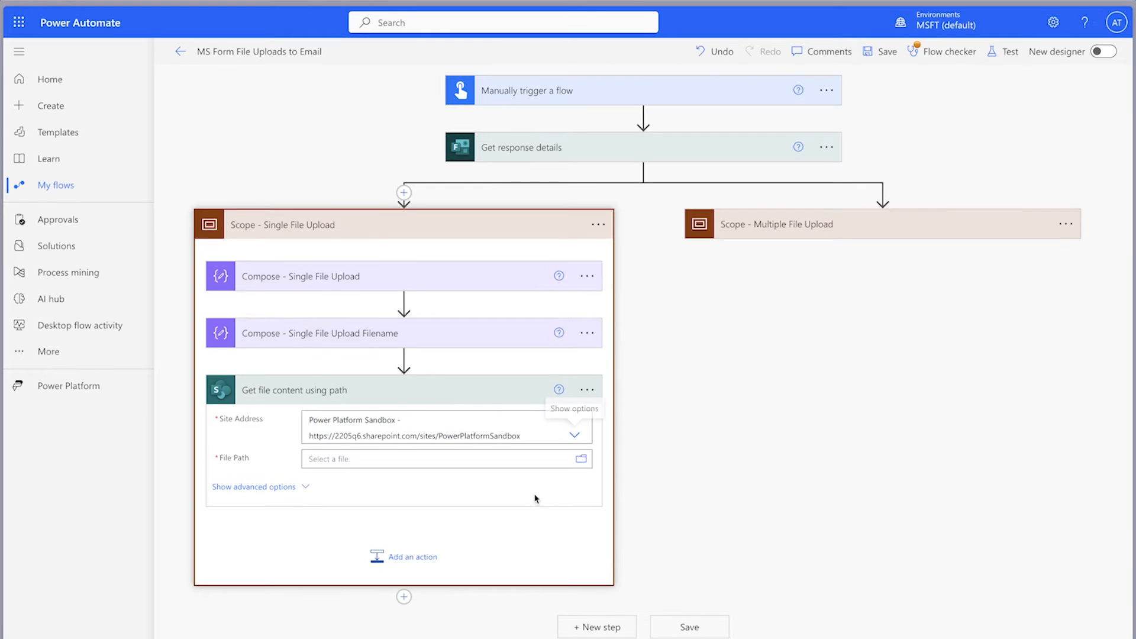
left_click(582, 459)
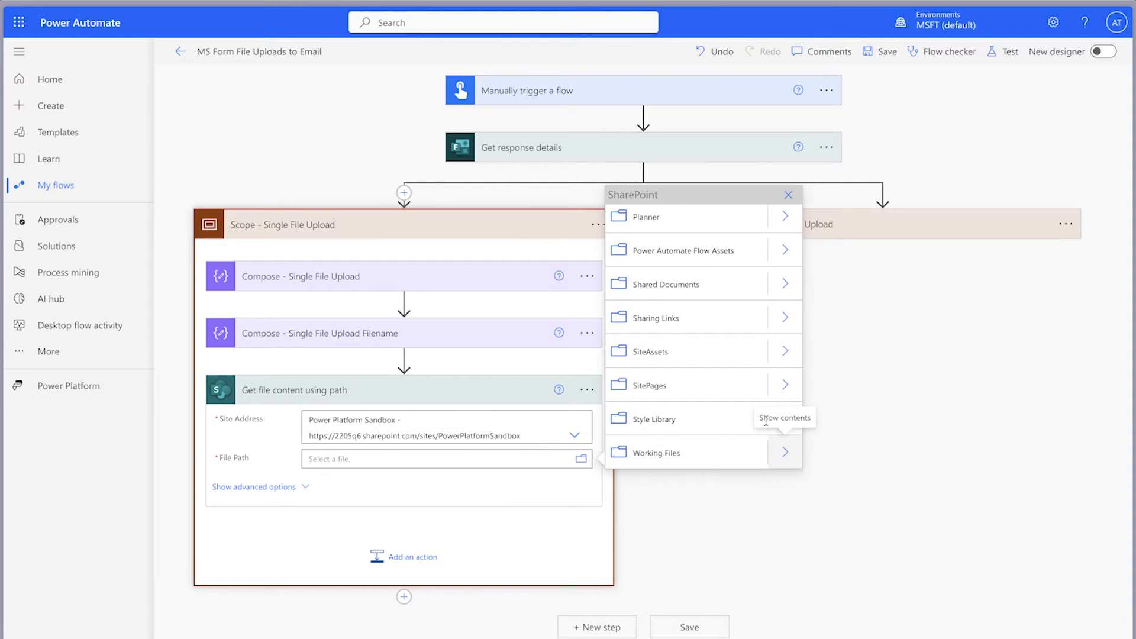
left_click(790, 289)
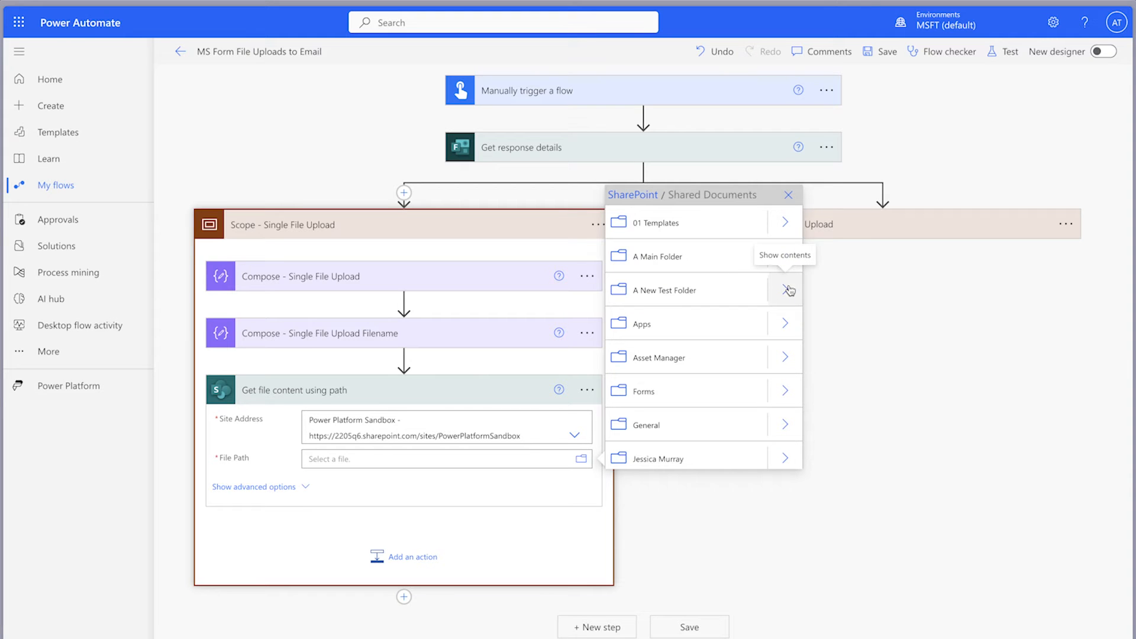
left_click(787, 323)
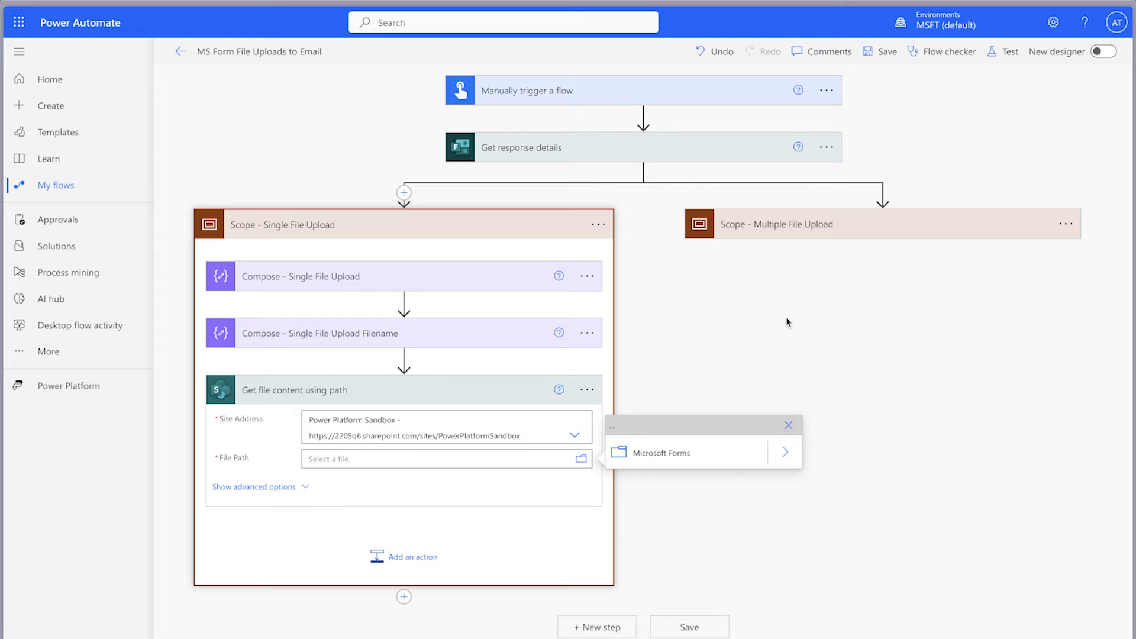
left_click(788, 453)
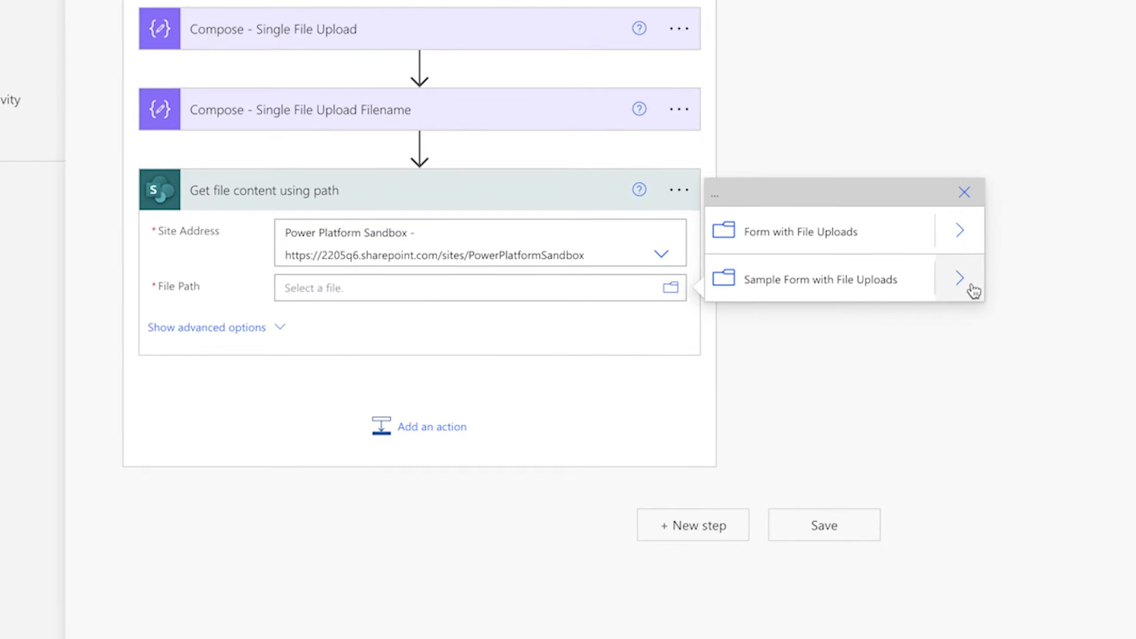
left_click(960, 279)
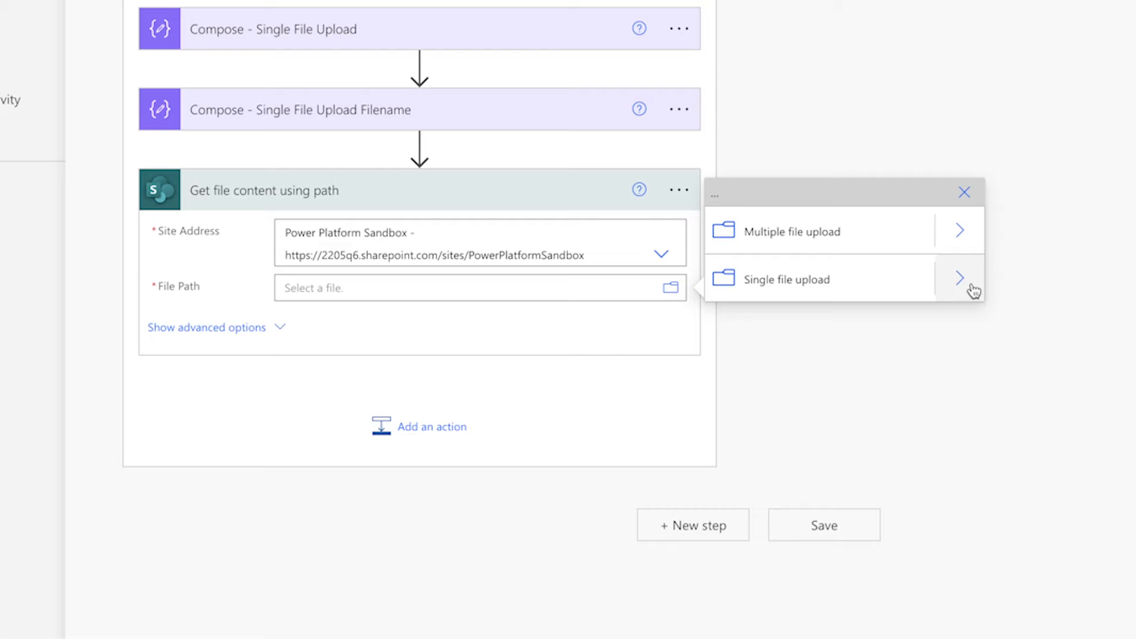
left_click(959, 280)
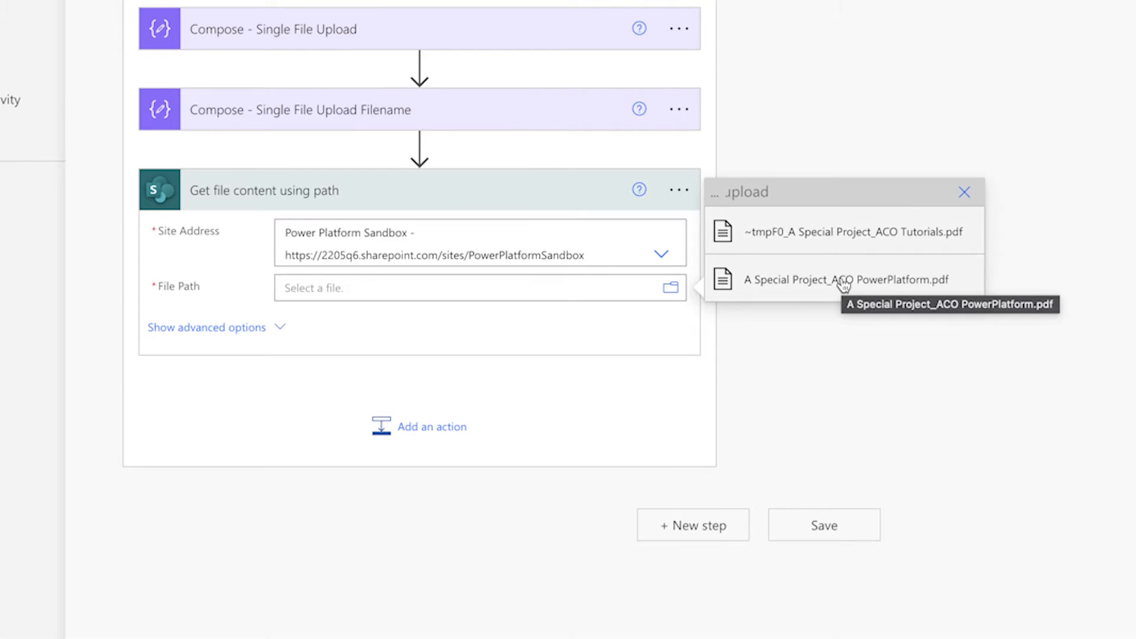
left_click(843, 283)
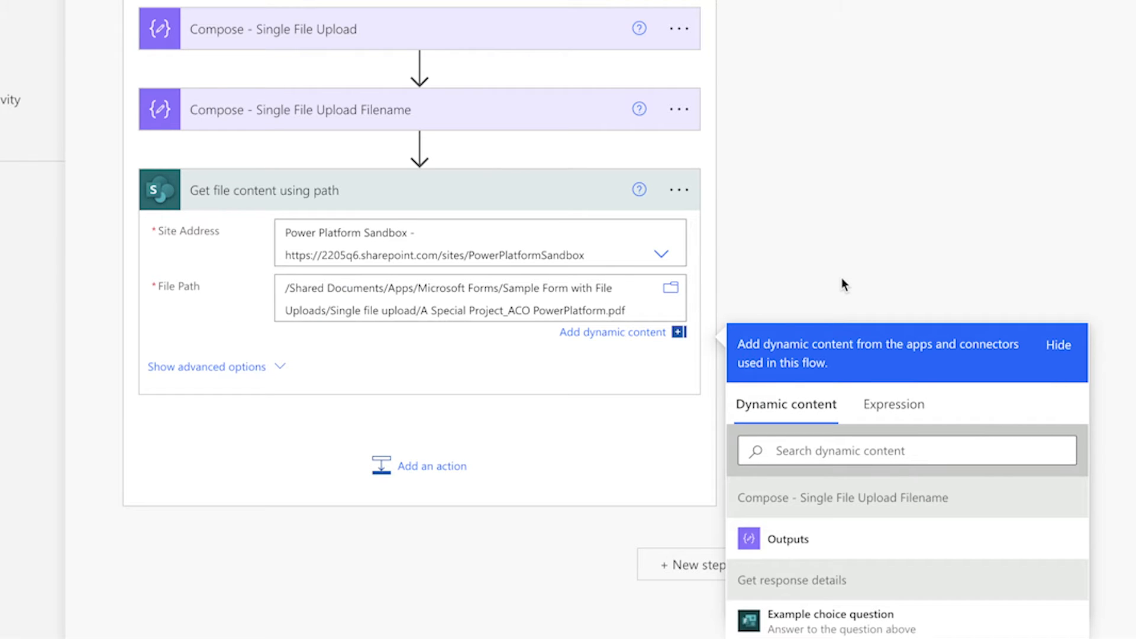
Replace the PDF filename at the end of the file path with the Outputs of Compose - Single File Upload Filename
left_click_drag(422, 311, 643, 313)
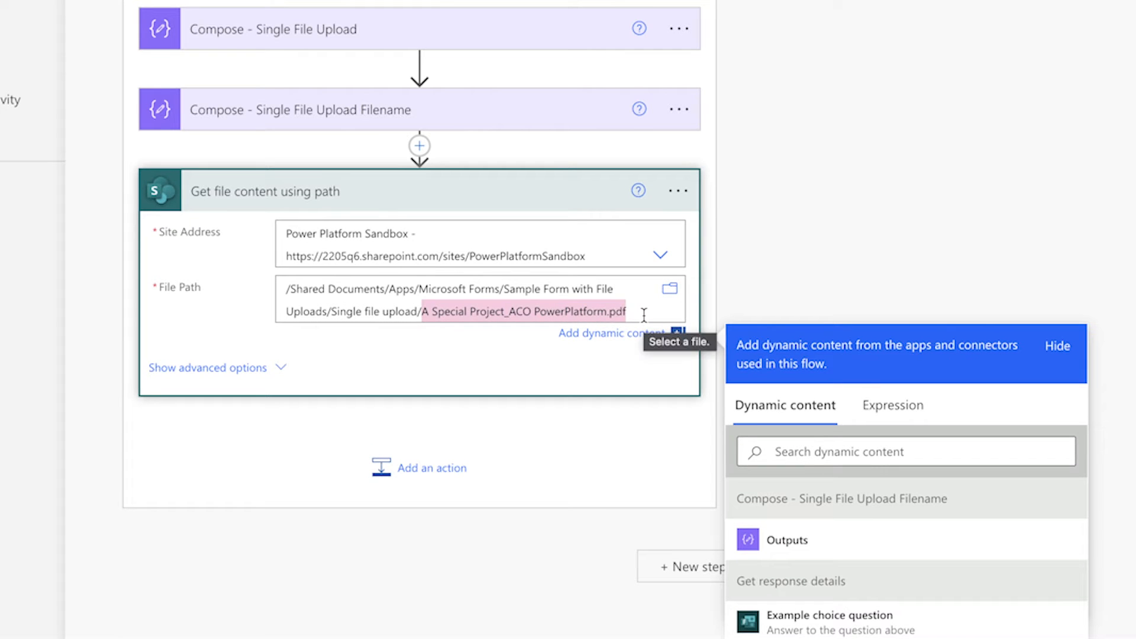
key("BackSpace")
left_click(845, 542)
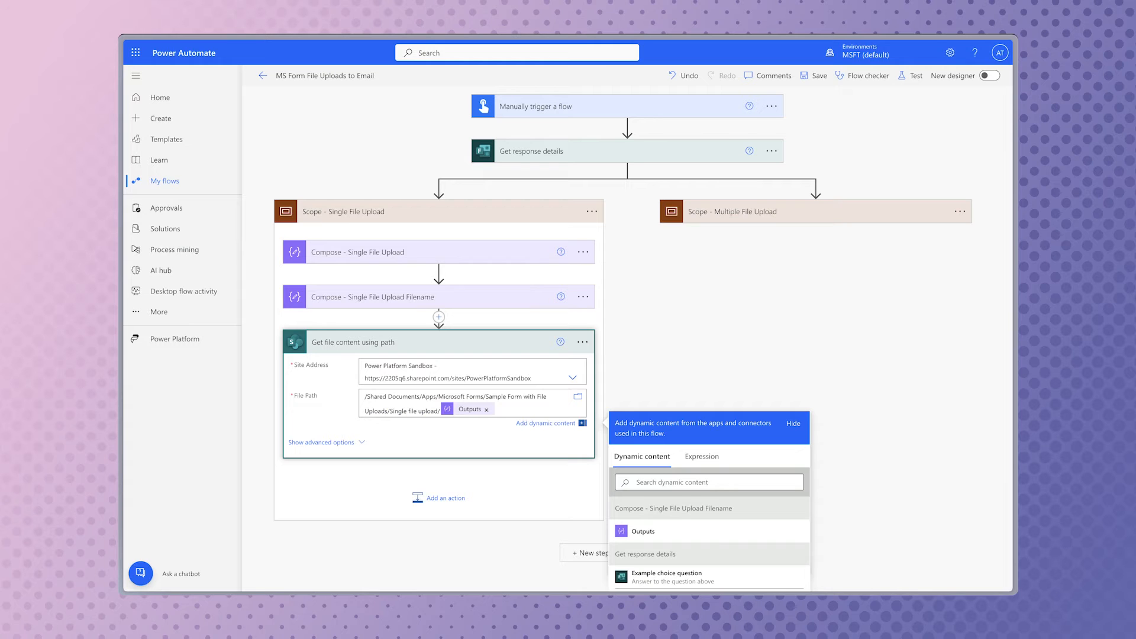
Save the flow, run a manual test, and expand Scope - Single File Upload in the run results
left_click(904, 73)
left_click(853, 102)
left_click(844, 571)
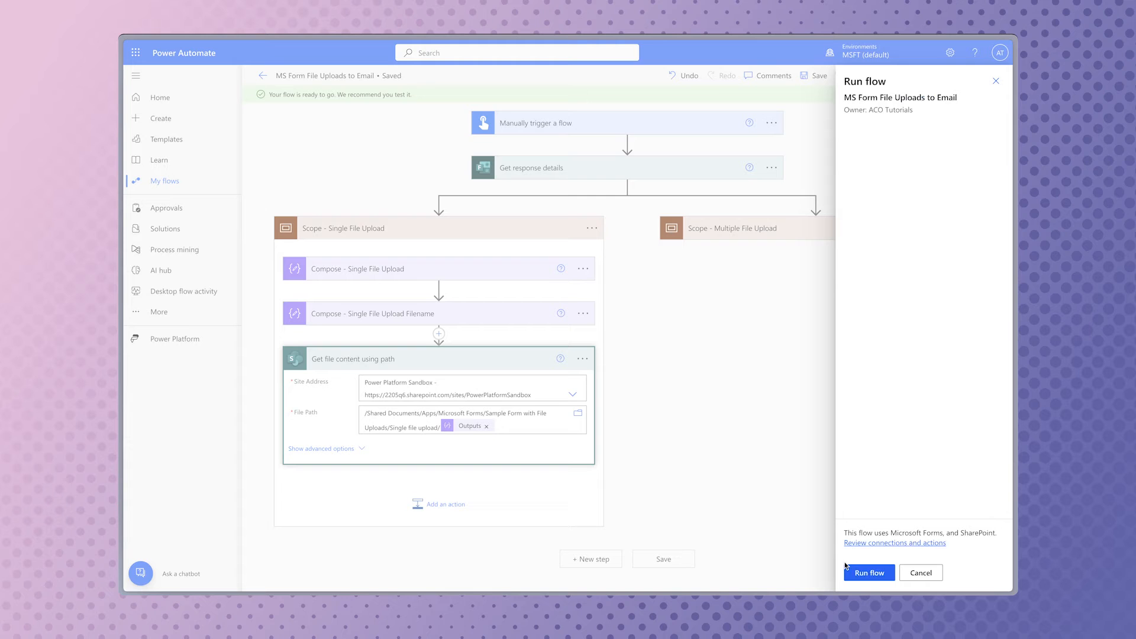
left_click(855, 571)
left_click(855, 572)
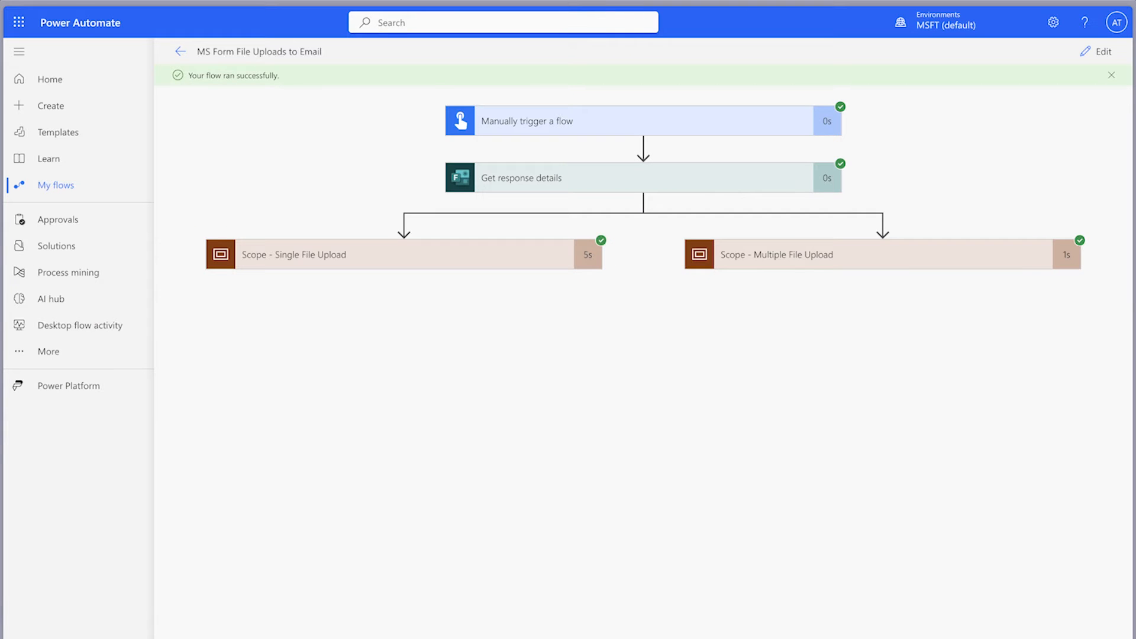
left_click(482, 263)
Return to editing and add SharePoint's Get file content using path action to the Apply to each loop in Scope - Multiple File Upload
left_click(1104, 59)
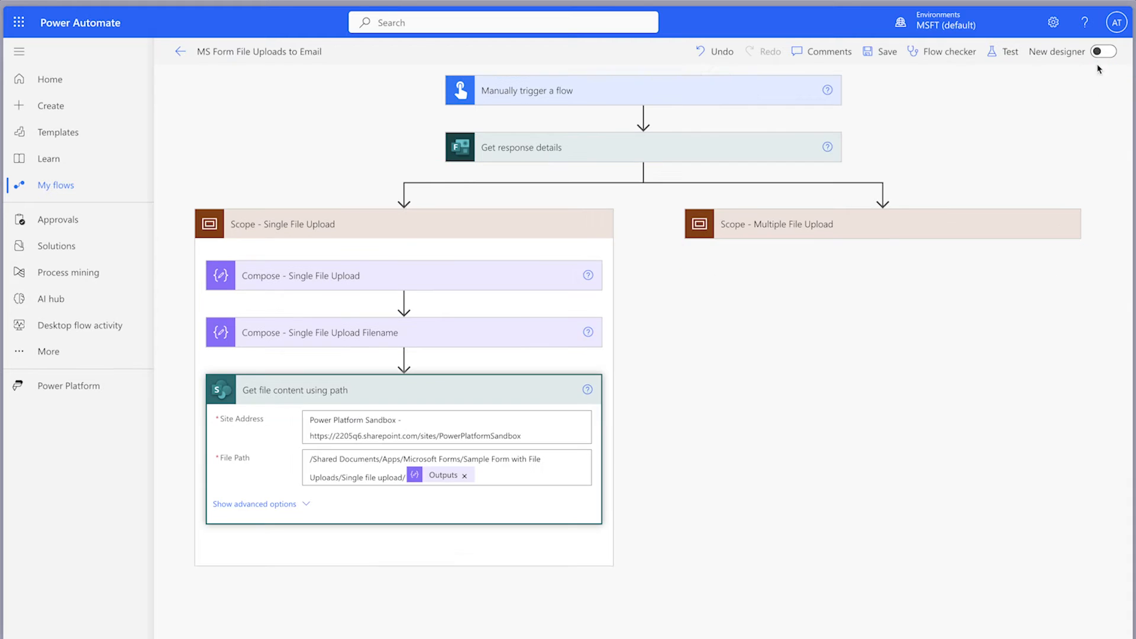
left_click(894, 236)
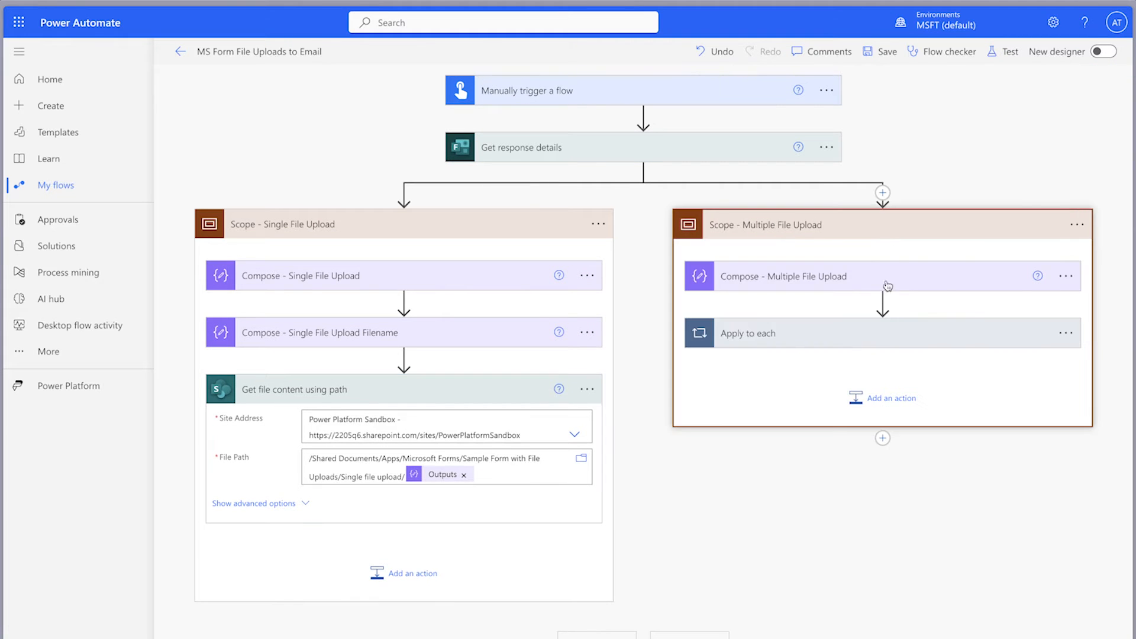
left_click(874, 336)
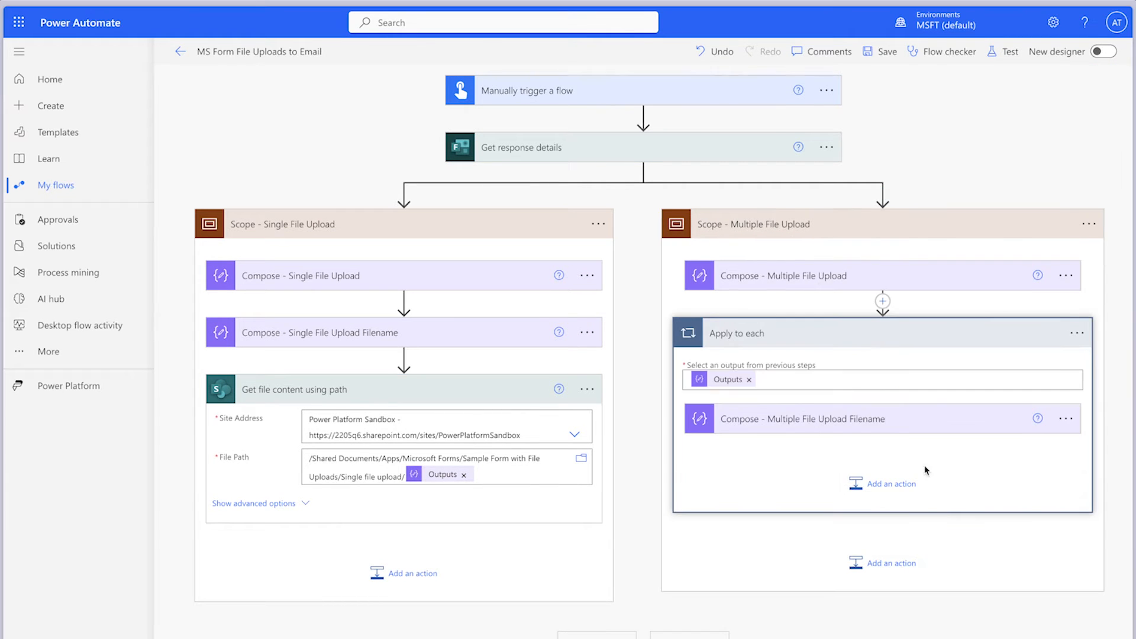
left_click(891, 483)
type("Get file content using path")
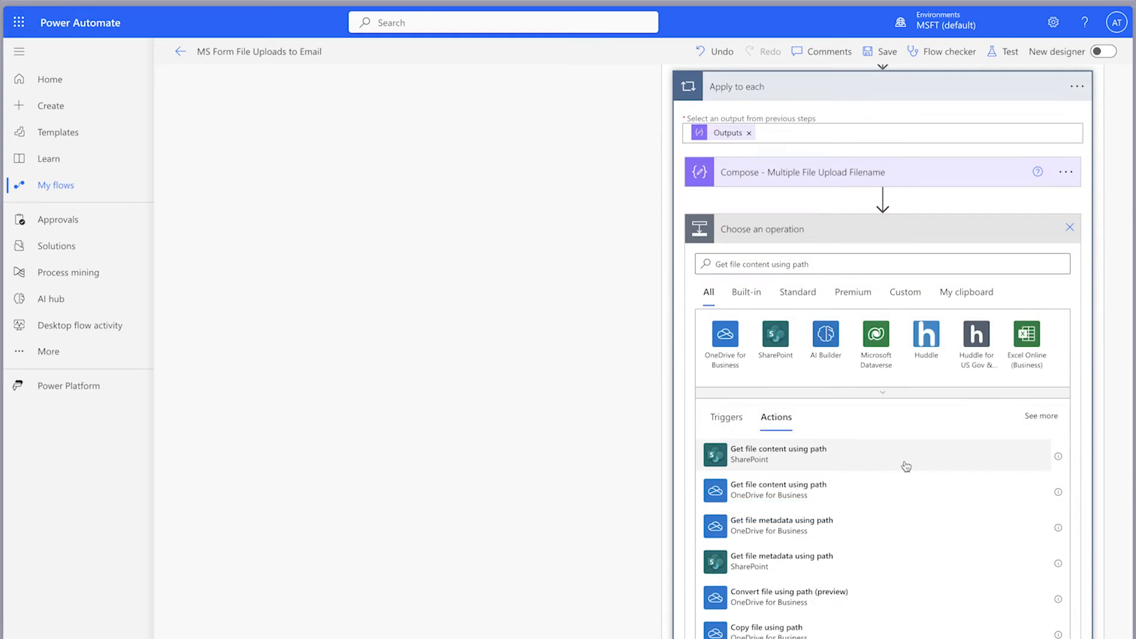
left_click(906, 466)
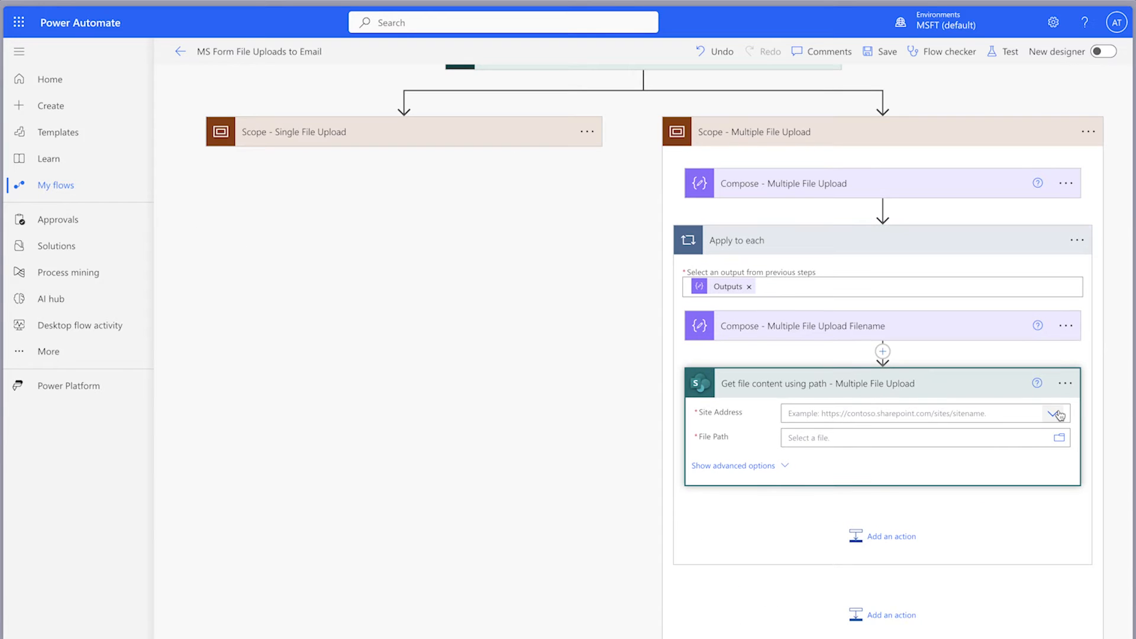
Set the site to Power Platform Sandbox and the file path to /Shared Documents/Apps/Microsoft Forms/Sample Form with File Uploads/Multiple file upload/Microsoft-Word_ACO PowerPlatform.png
left_click(1051, 415)
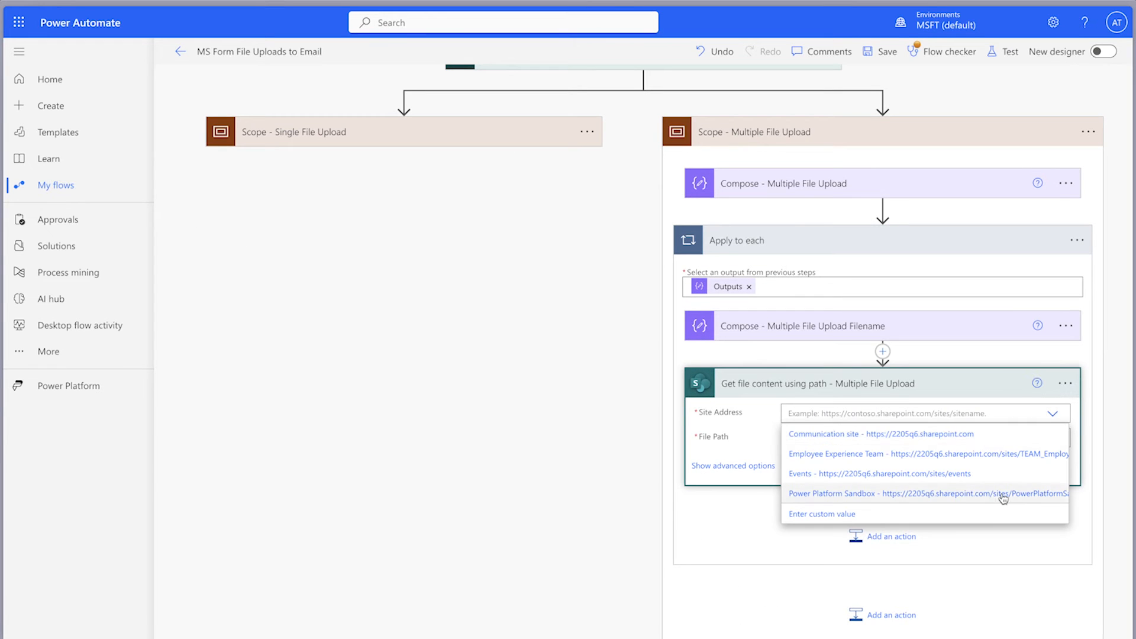
left_click(1003, 497)
left_click(1059, 454)
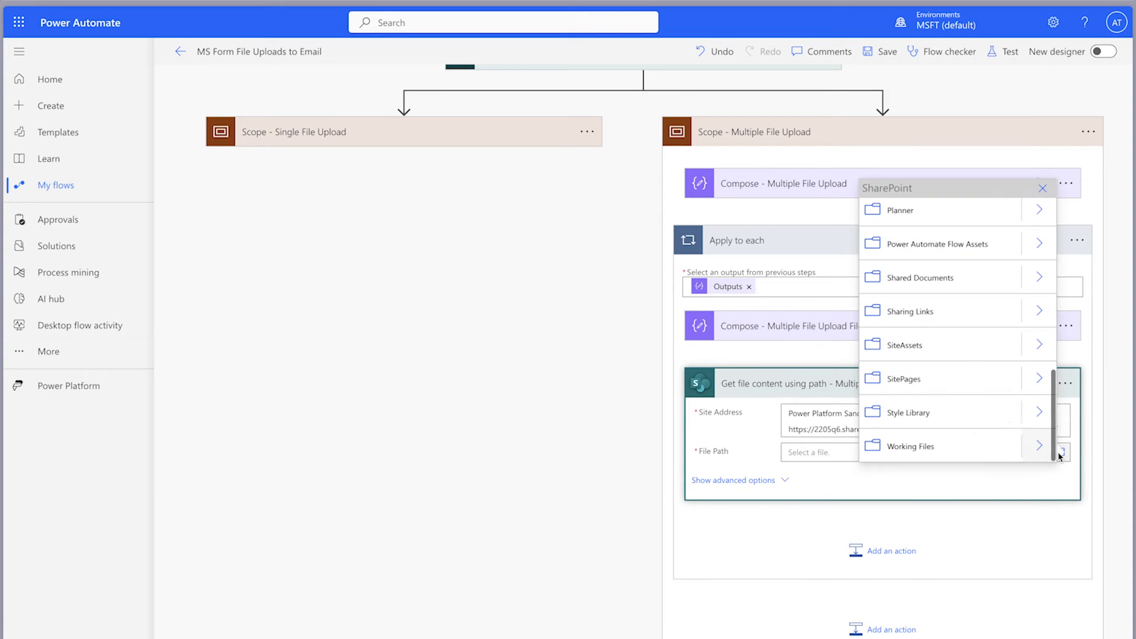
left_click(1040, 279)
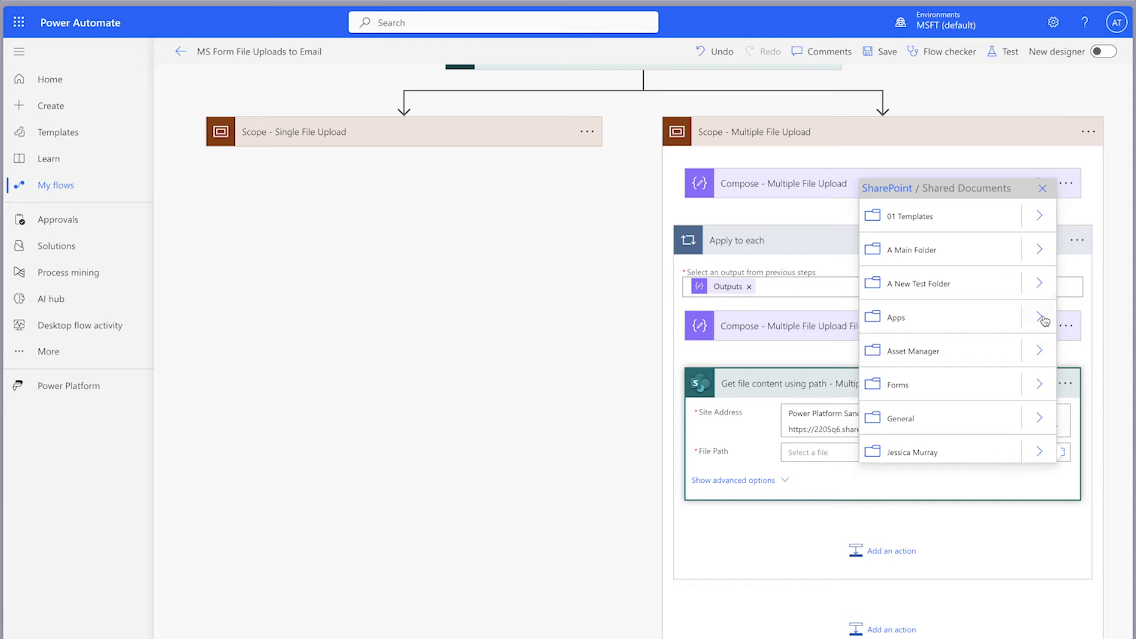
left_click(1042, 315)
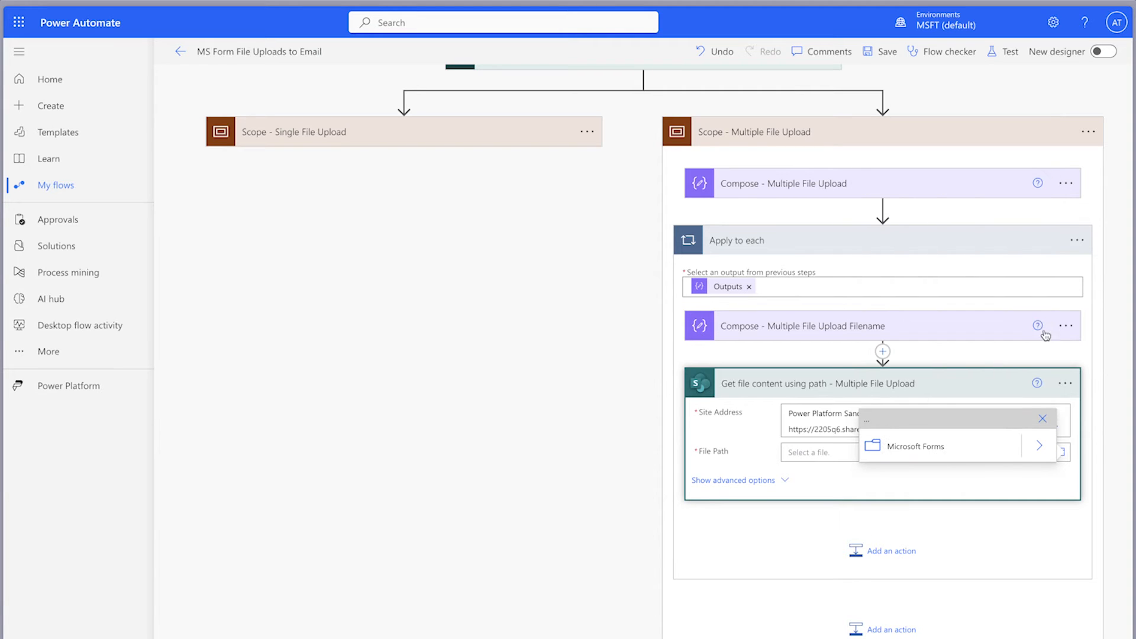
left_click(1041, 445)
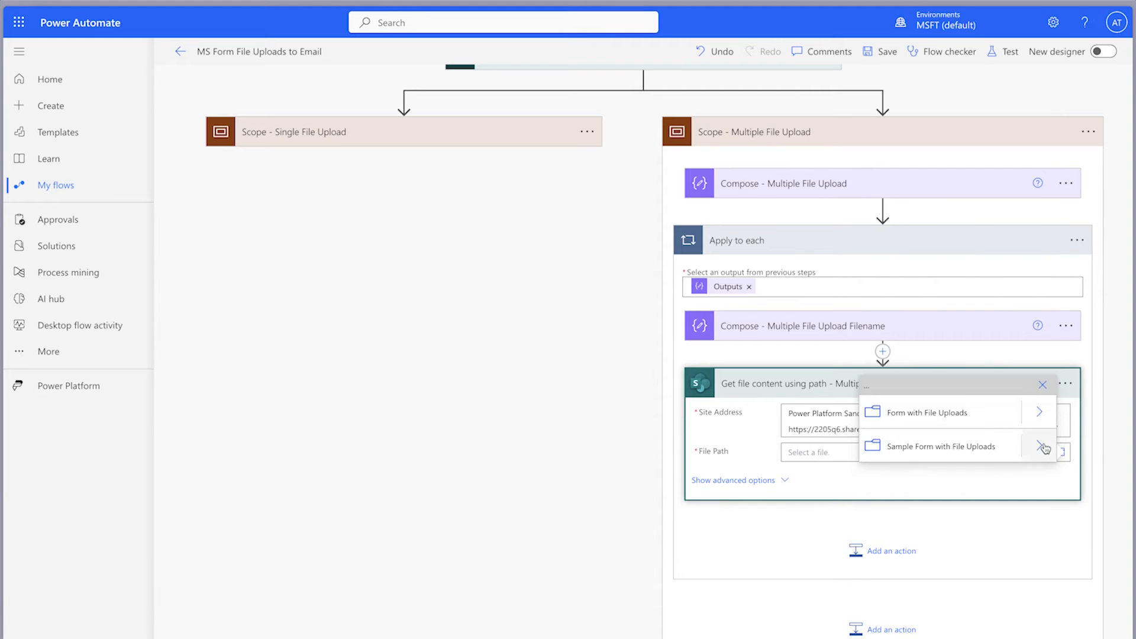
left_click(1043, 446)
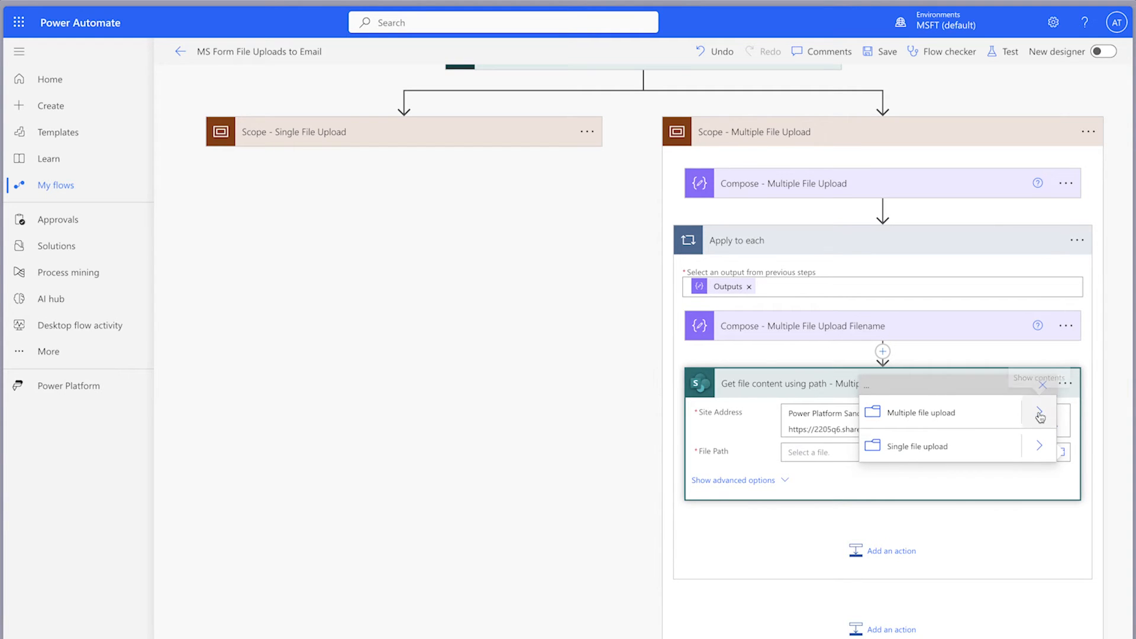
left_click(1040, 414)
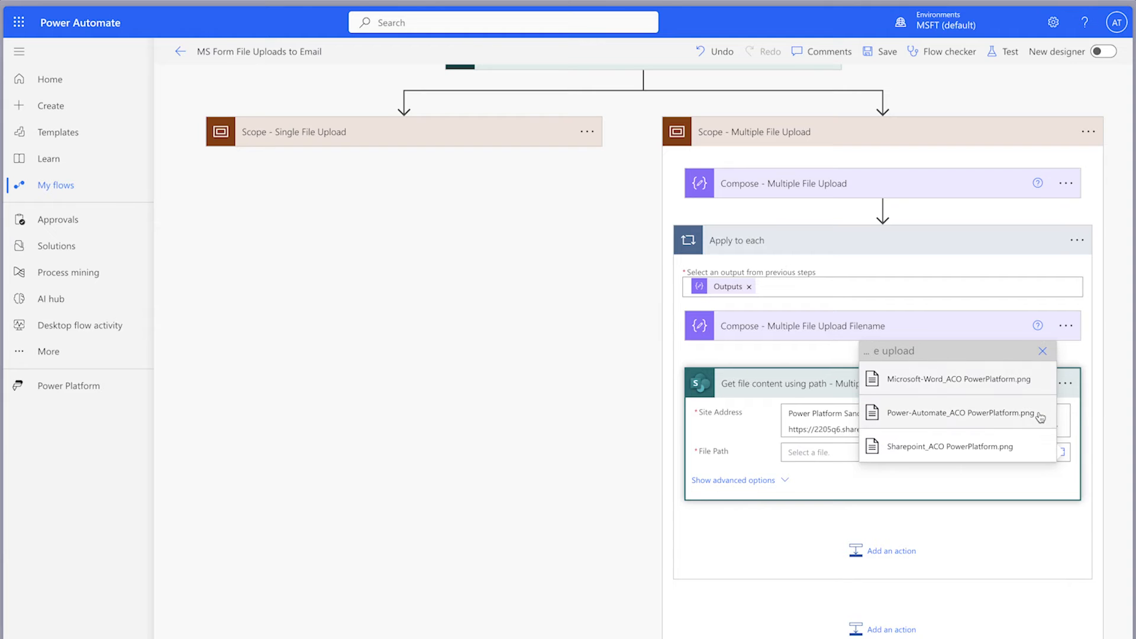
left_click(969, 384)
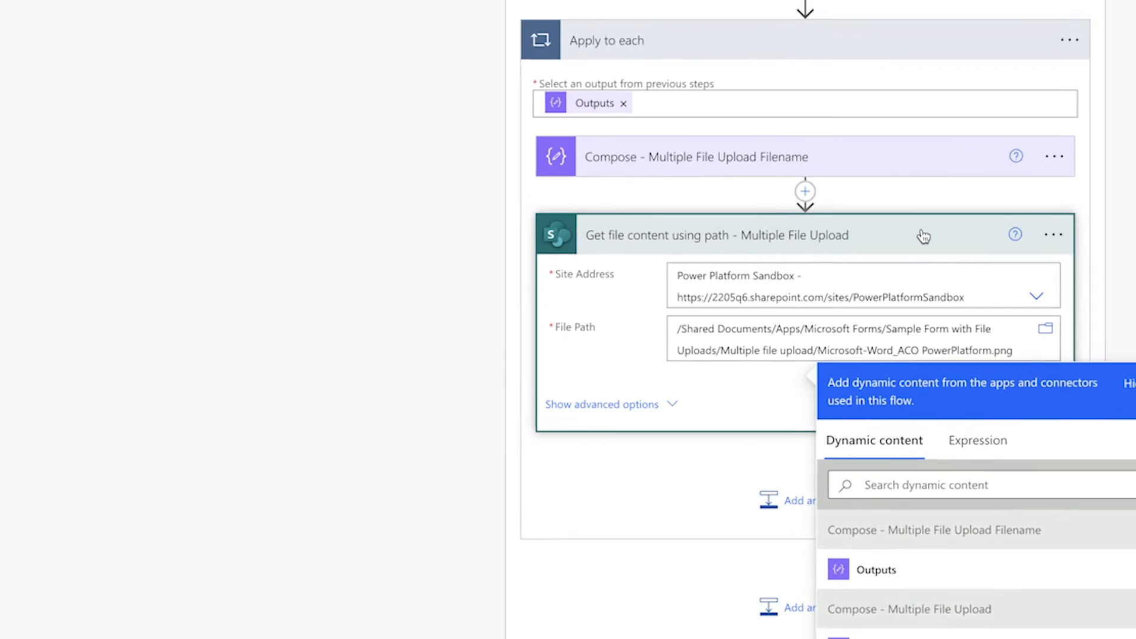
Replace the PNG filename at the end of the file path with the Outputs of Compose - Multiple File Upload Filename
left_click_drag(891, 468, 1040, 471)
key("BackSpace")
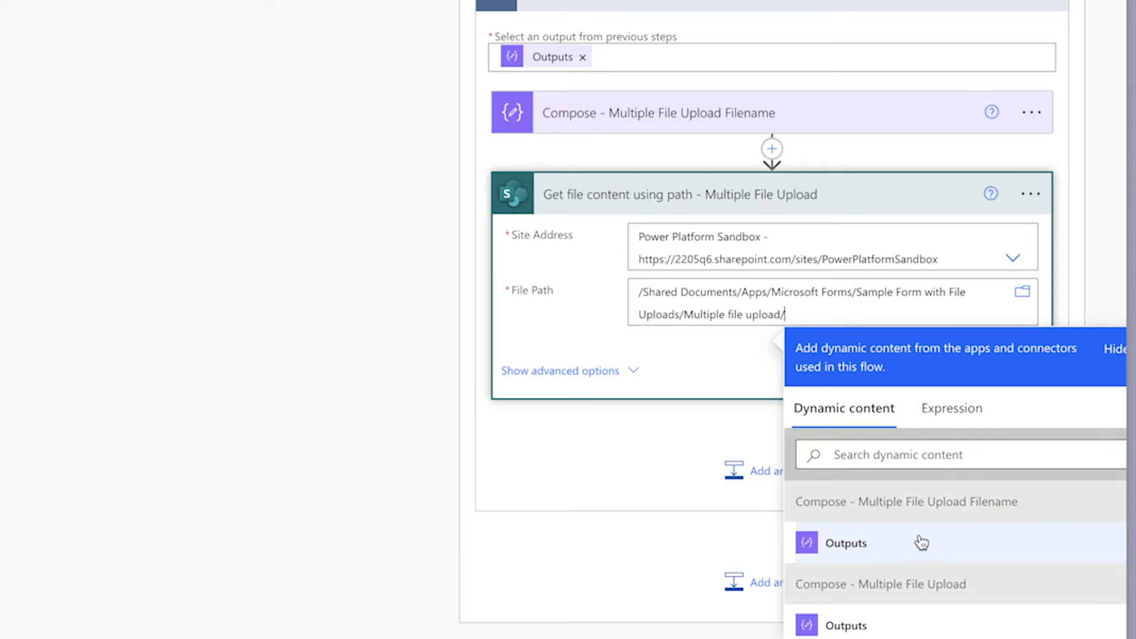
left_click(922, 543)
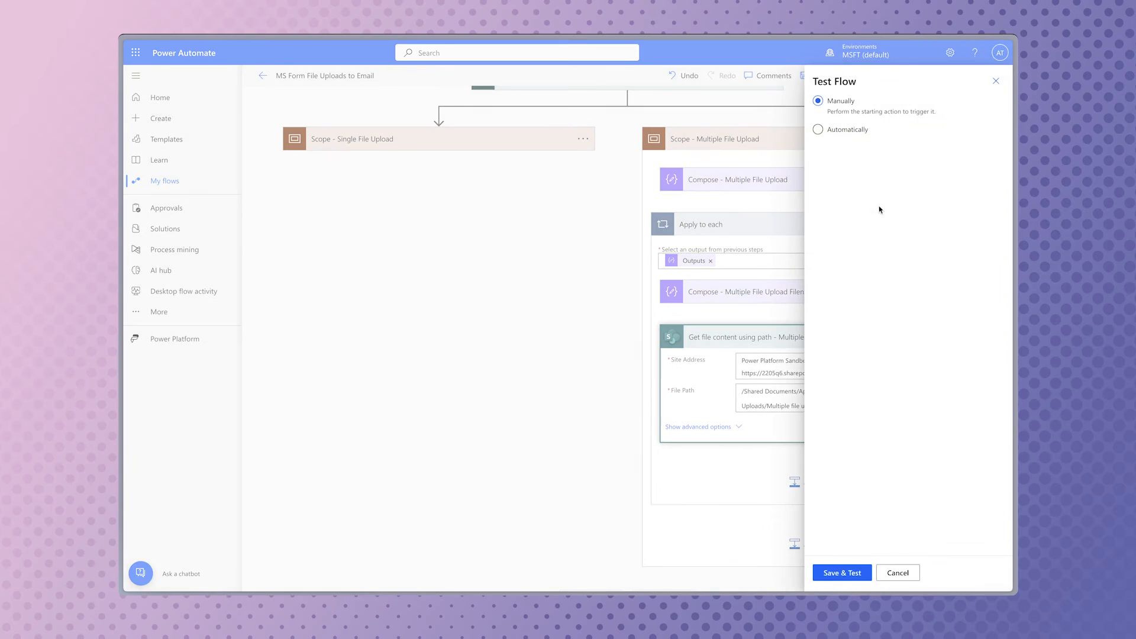
Save and manually test the flow, and expand Scope - Multiple File Upload and its Apply to each loop in the run results
left_click(852, 569)
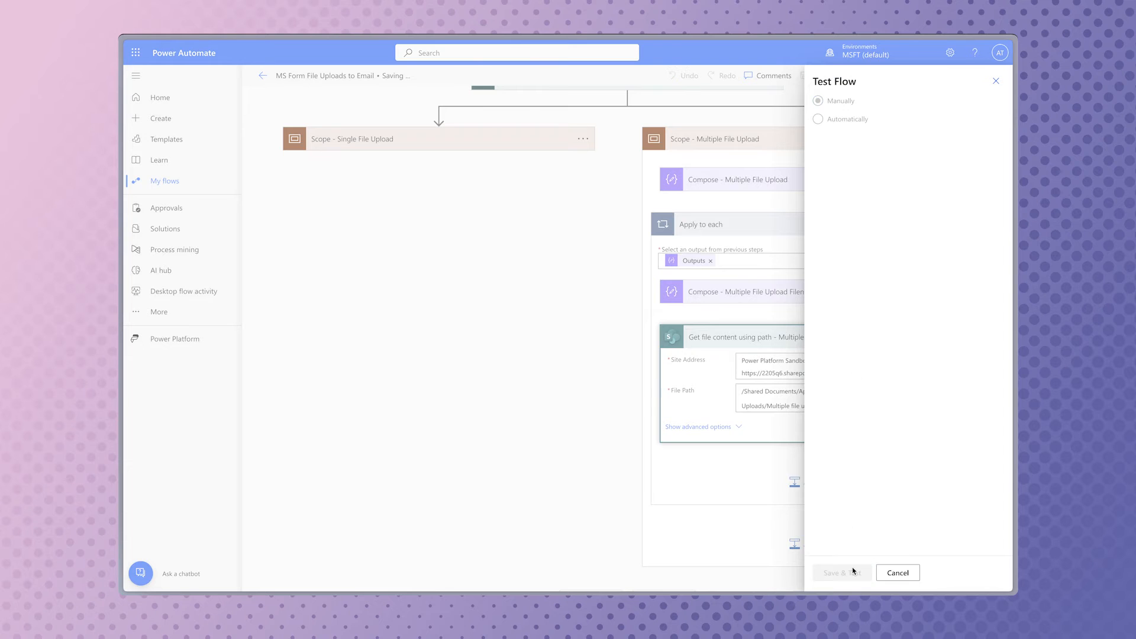
left_click(871, 569)
left_click(862, 573)
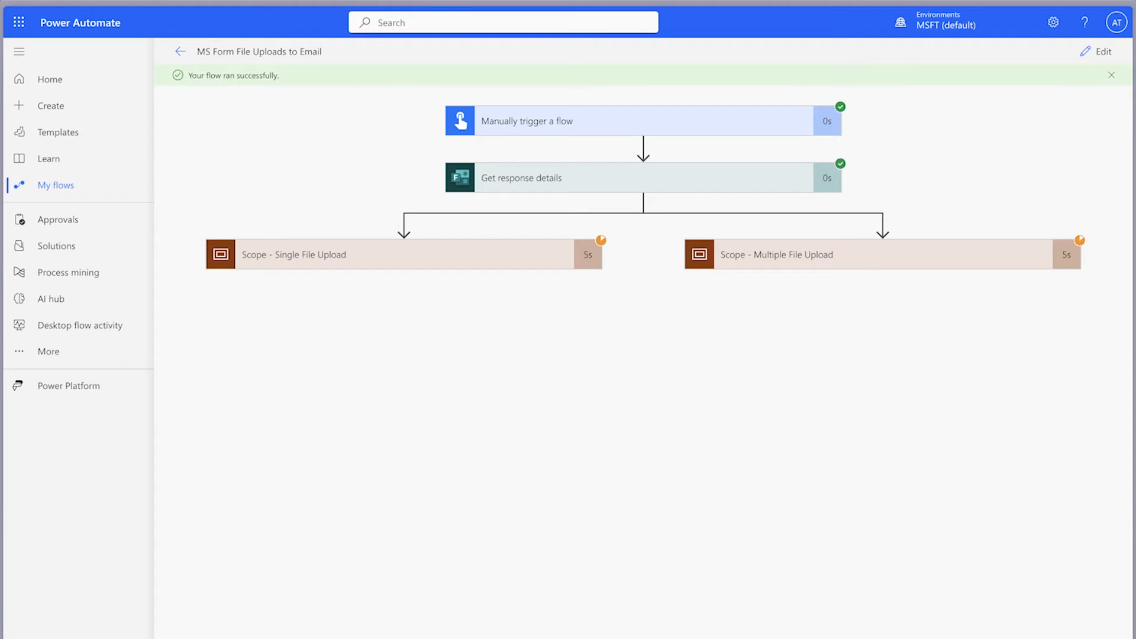
left_click(809, 260)
left_click(839, 352)
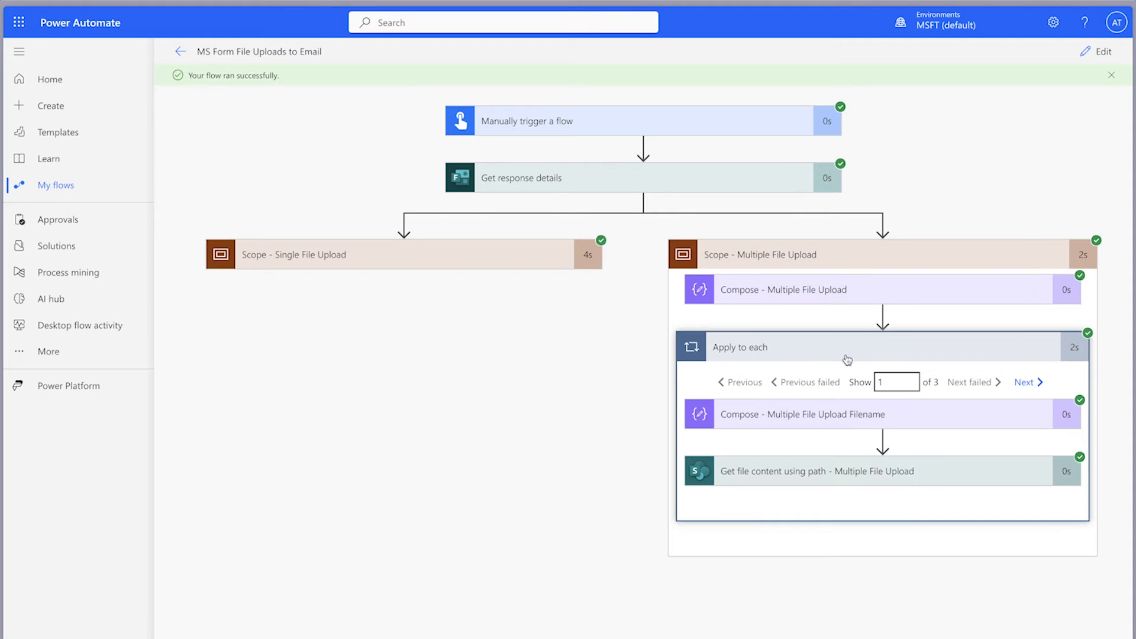
Examine the run result of Get file content using path - Multiple File Upload
left_click(911, 475)
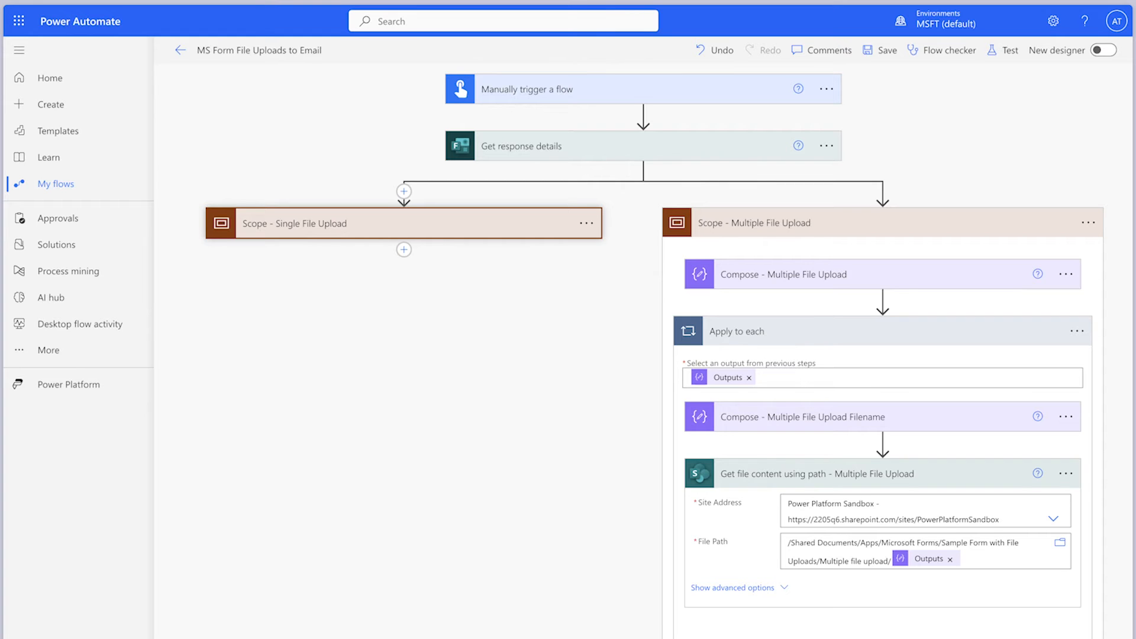
Insert the Date Time Convert time zone action directly below Get response details, before the parallel scopes
left_click(644, 172)
left_click(643, 189)
type("convert")
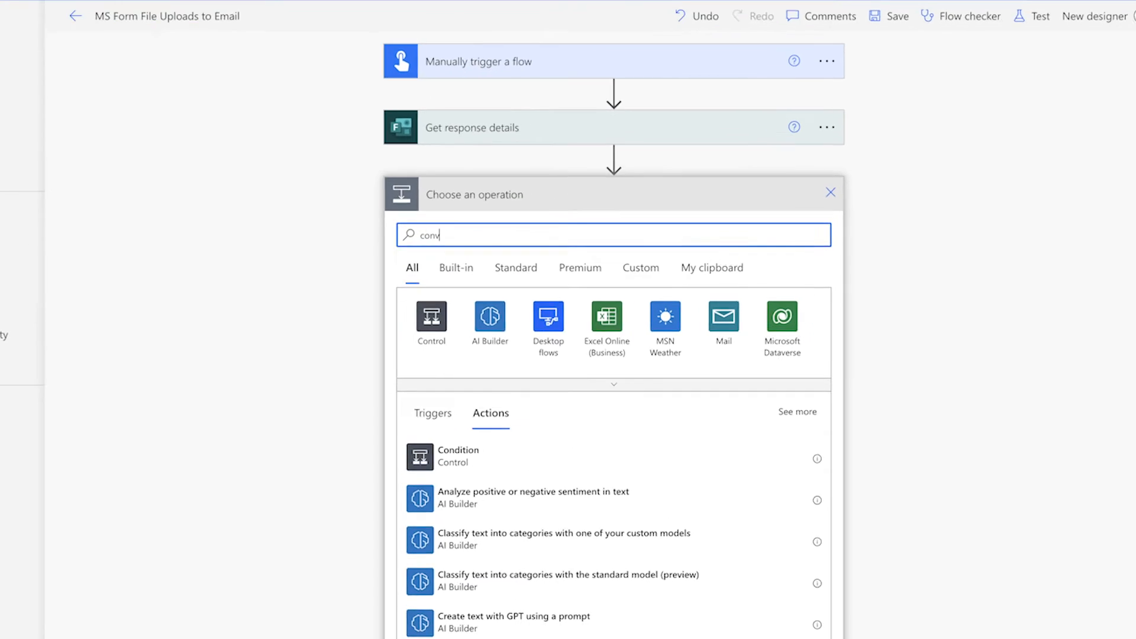
type(" time zone")
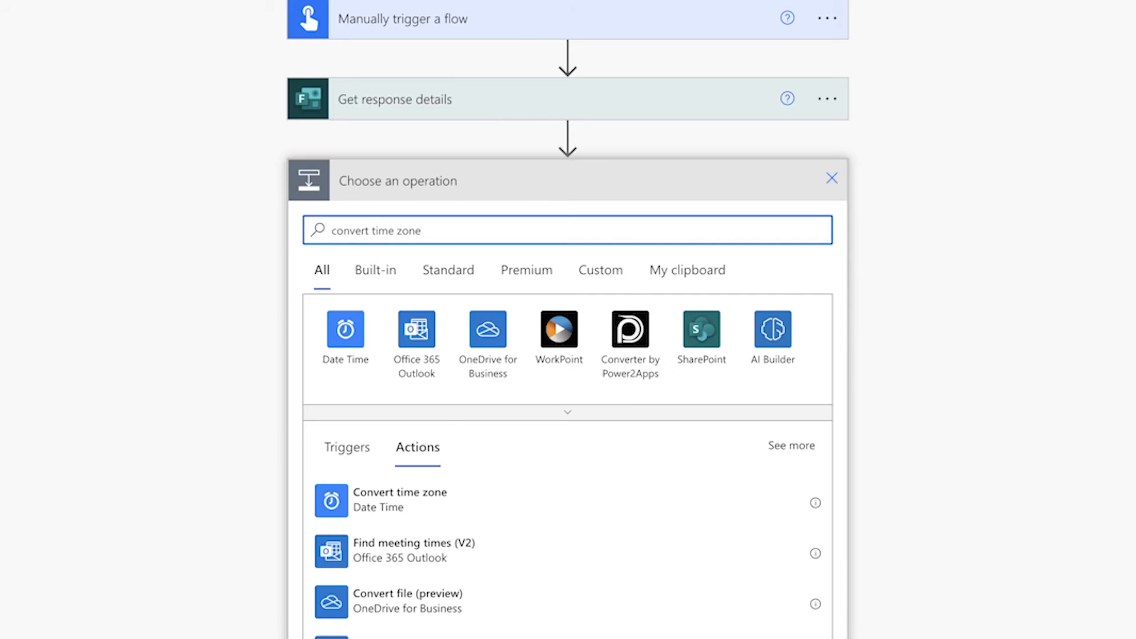
left_click(603, 493)
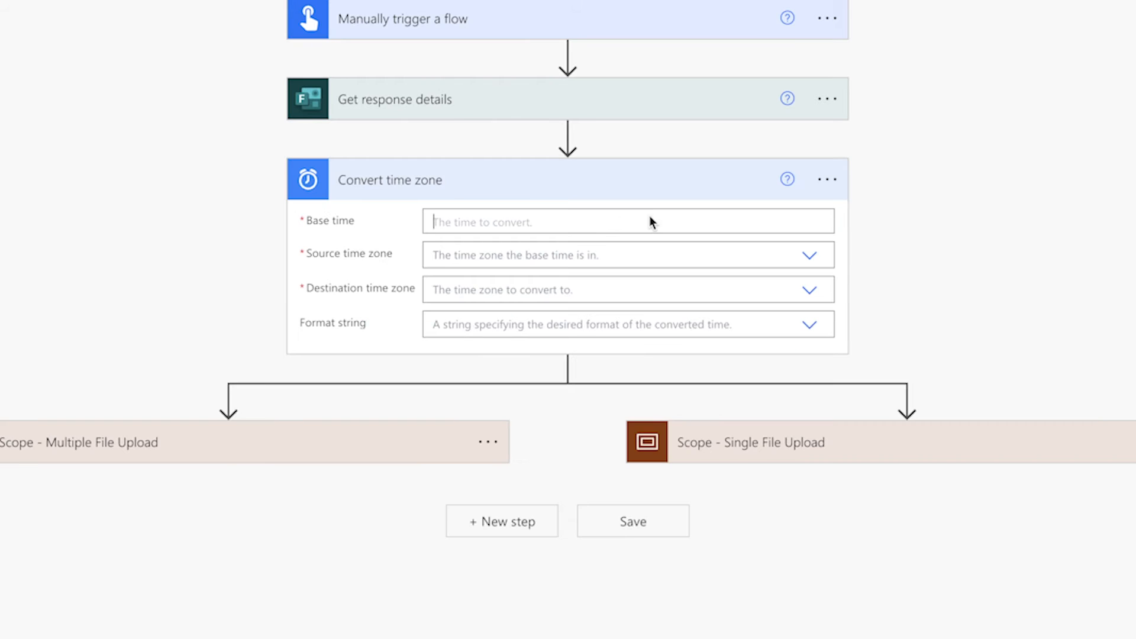
Set Convert time zone's base time to the expression utcNow() and its source time zone to (UTC) Coordinated Universal Time
left_click(651, 219)
left_click(1045, 313)
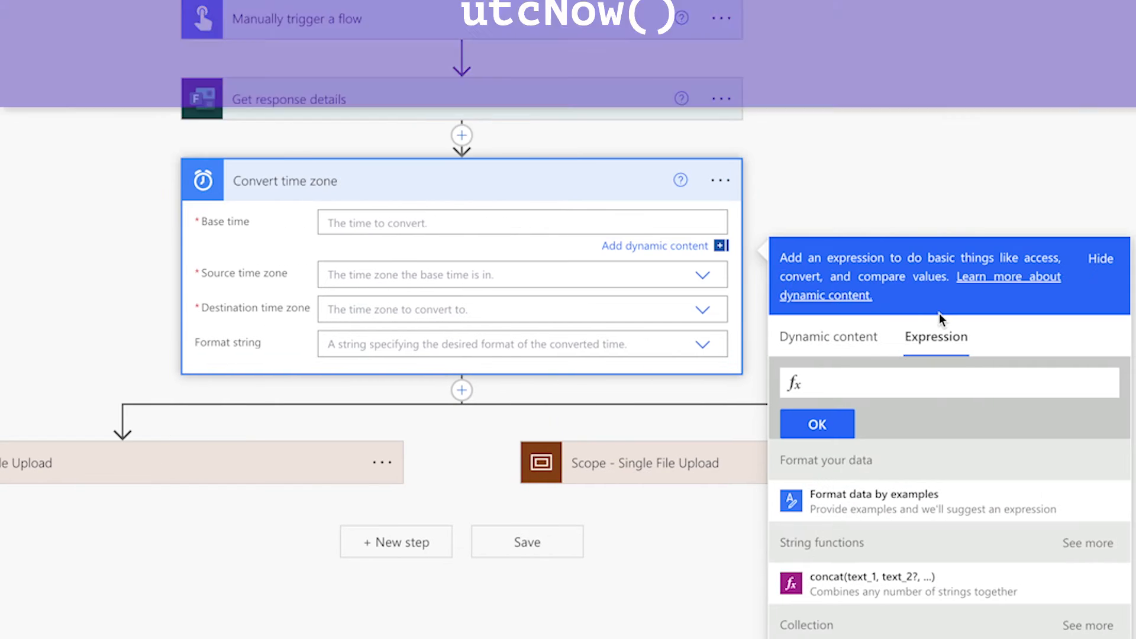
type("utcNow()")
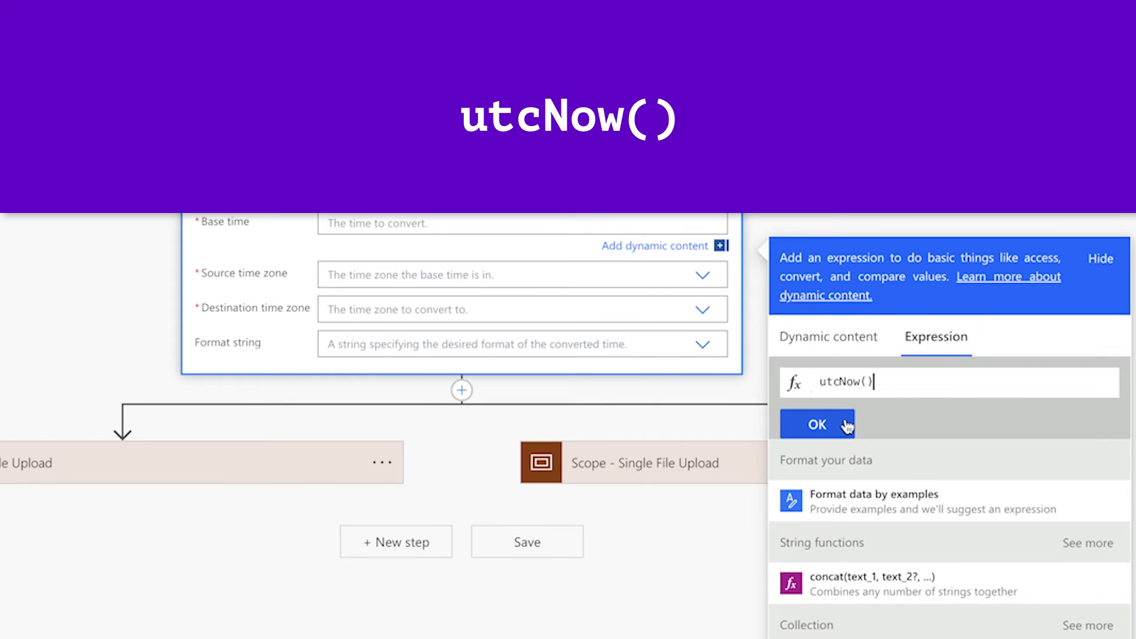
left_click(828, 428)
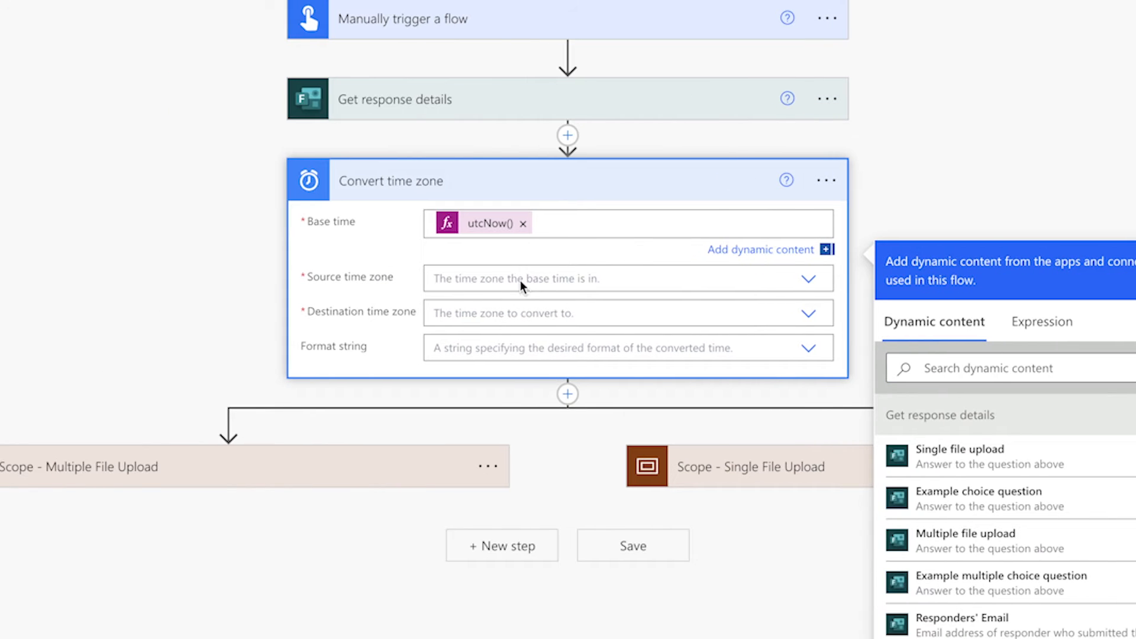
left_click(520, 280)
type("univers")
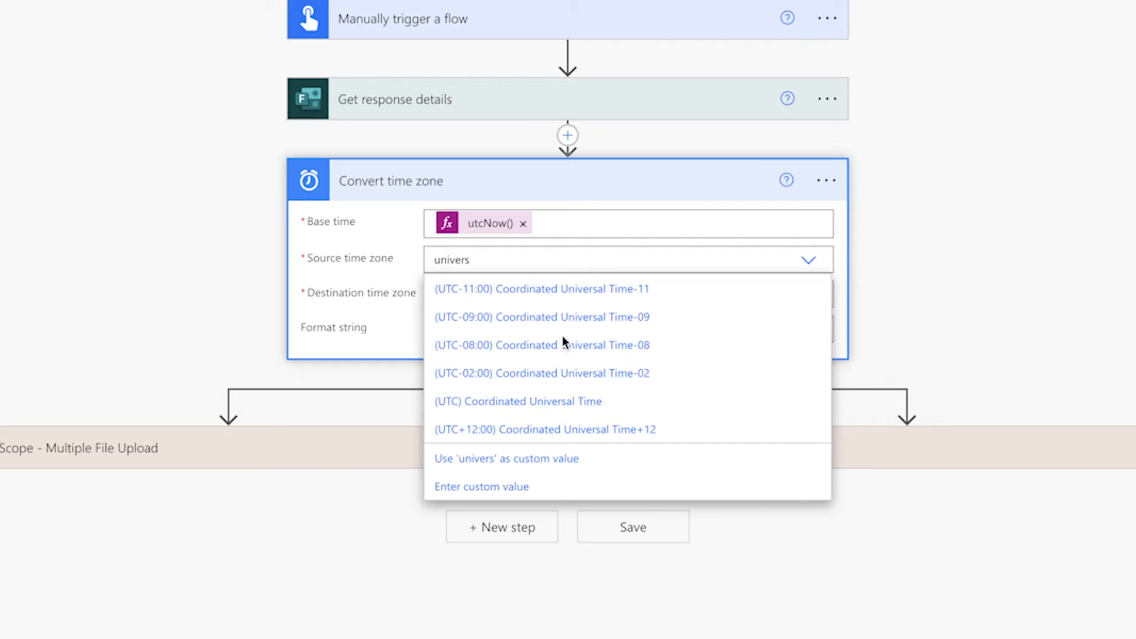
left_click(577, 402)
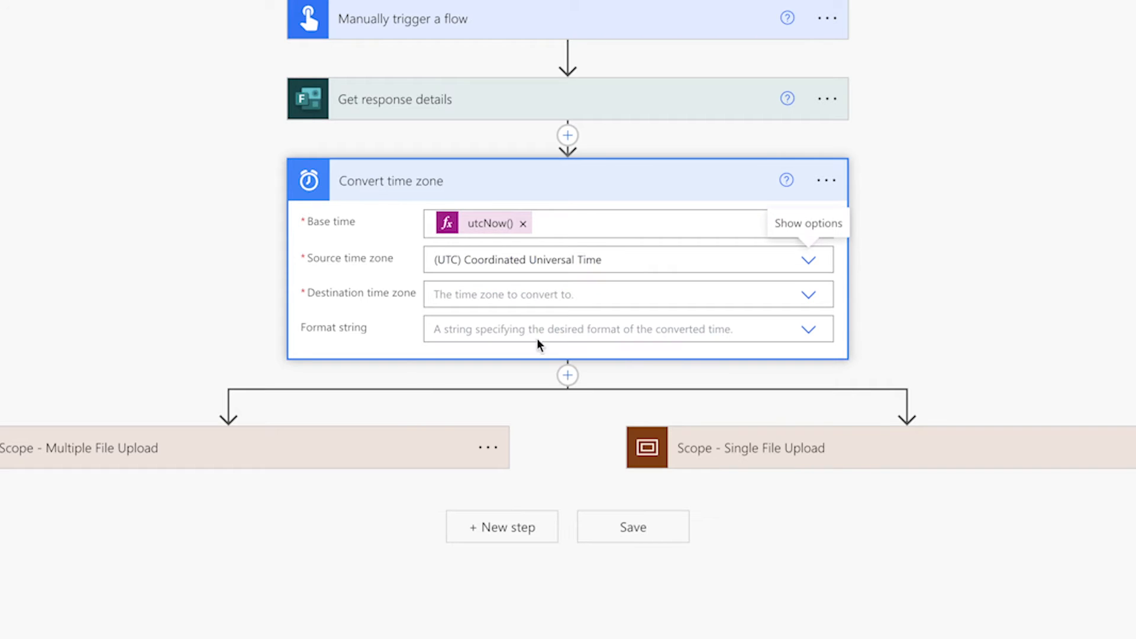
Set the destination time zone to (UTC-07:00) Mountain Time (US & Canada) and the format string to the Round-trip date/time pattern
left_click(498, 299)
type("mount")
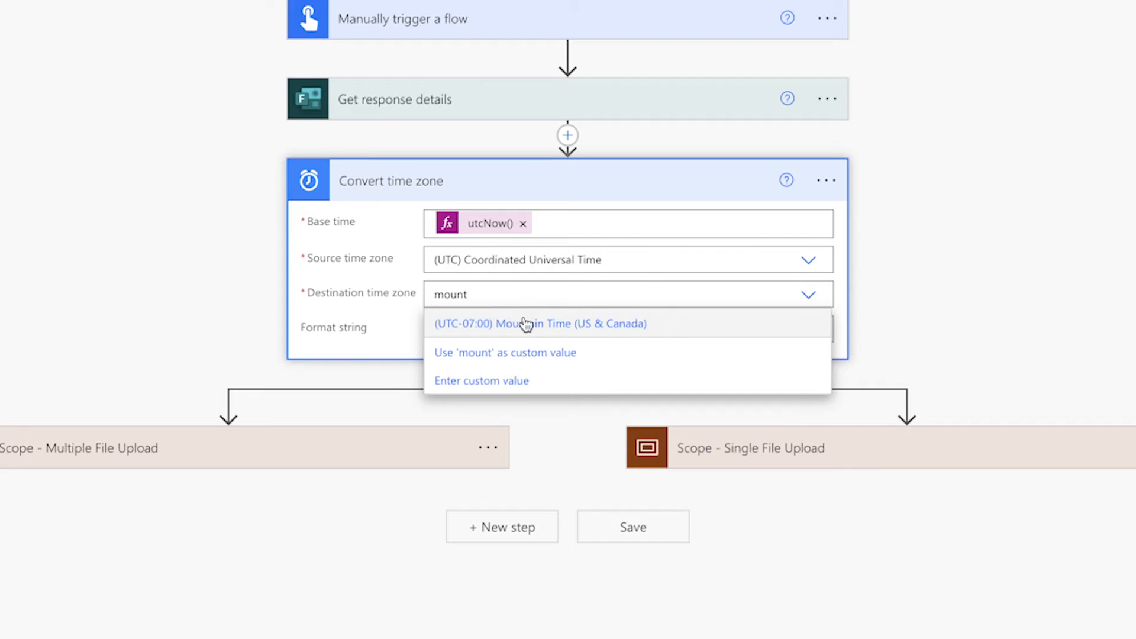
left_click(524, 323)
left_click(503, 329)
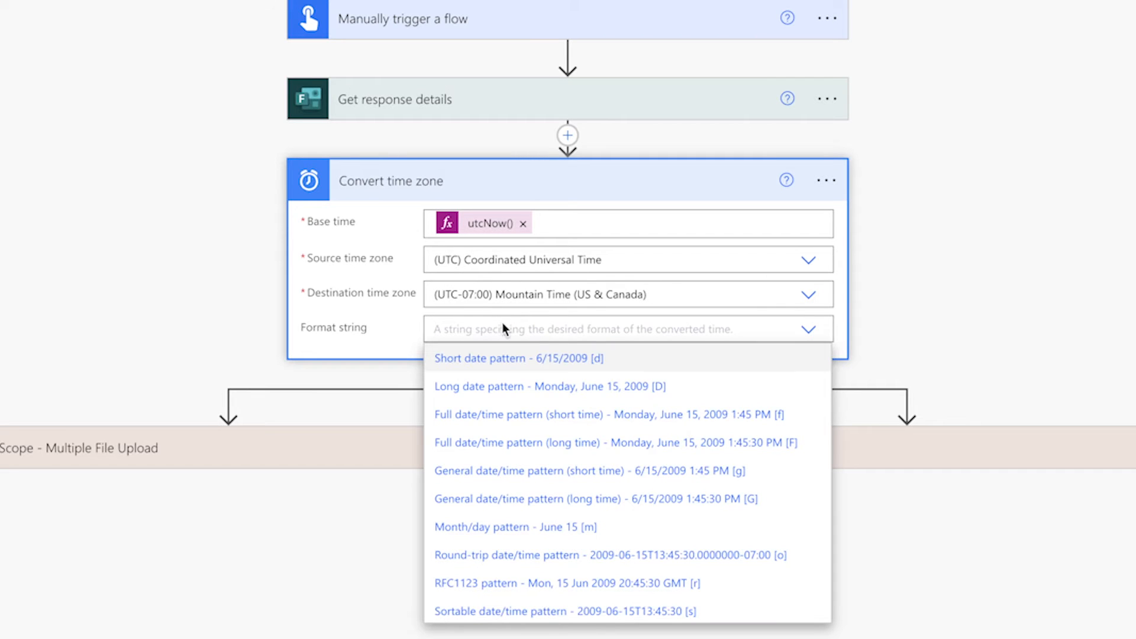
type("round")
left_click(499, 358)
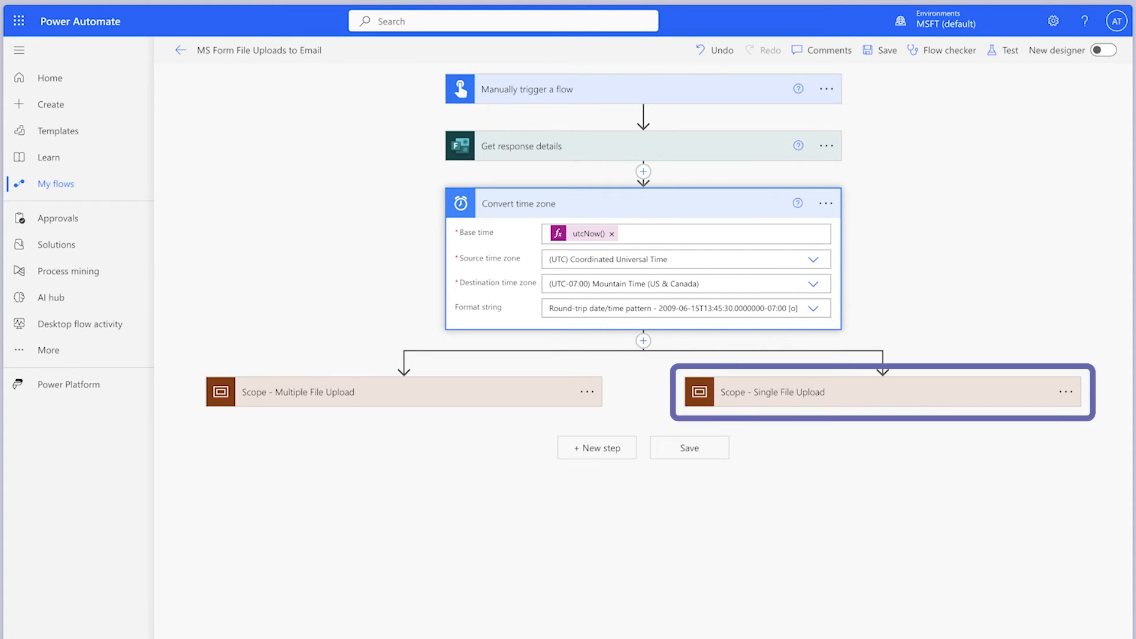
Add a Compose action at the end of Scope - Single File Upload, below Get file content using path
left_click(801, 393)
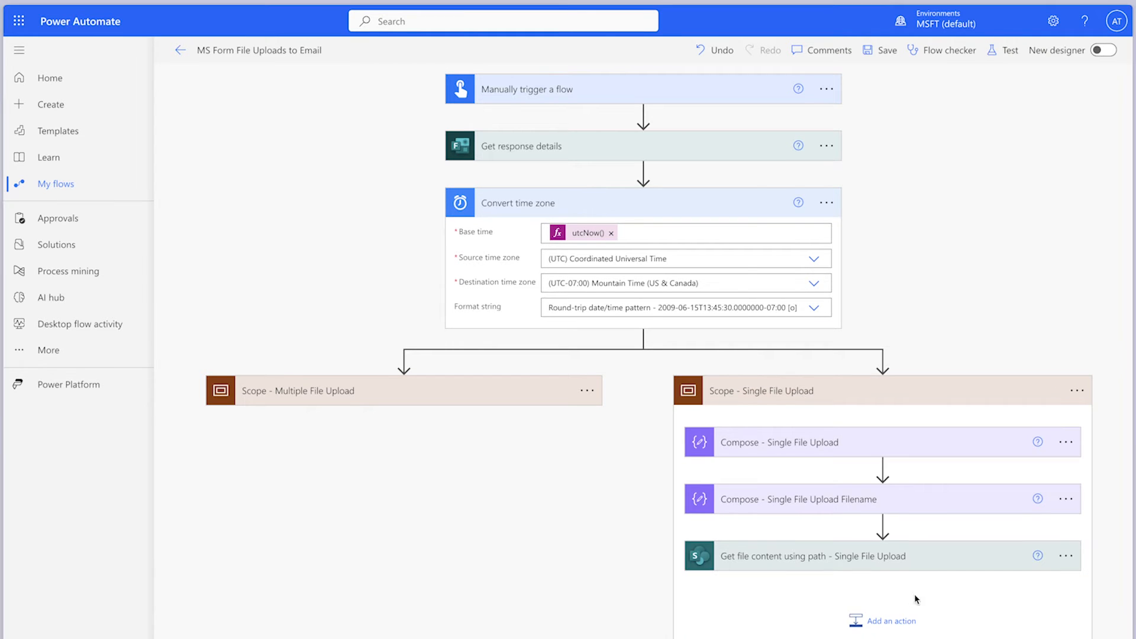
left_click(888, 620)
type("compose")
scroll(812, 559, "down", 3)
left_click(812, 559)
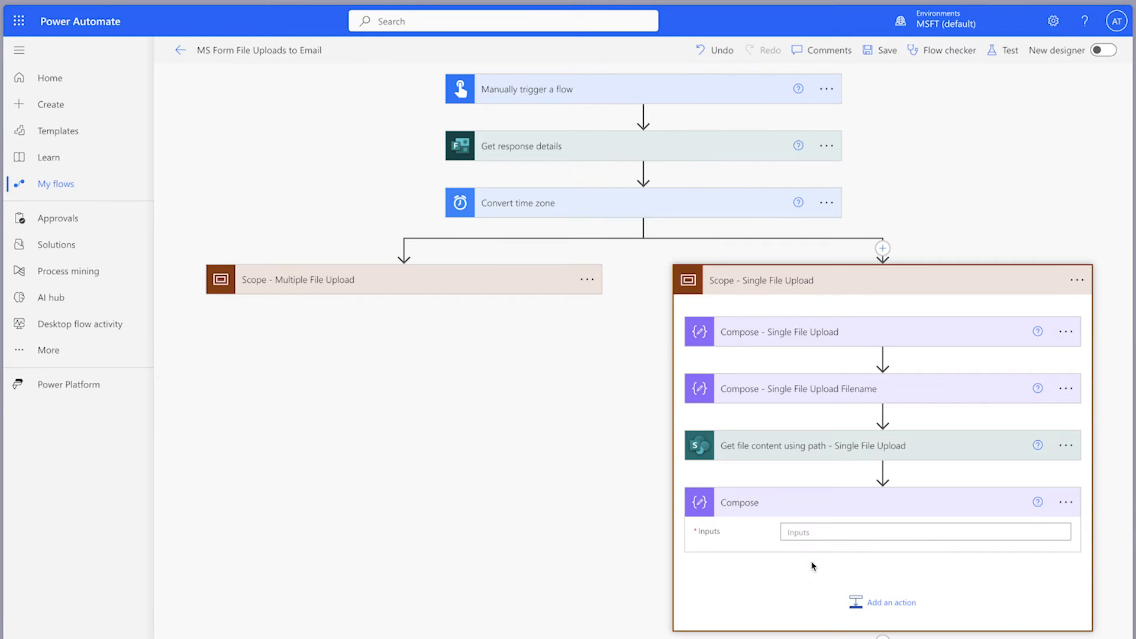
Rename the new Compose action as Compose - Single File Attachment Name
left_click(1069, 503)
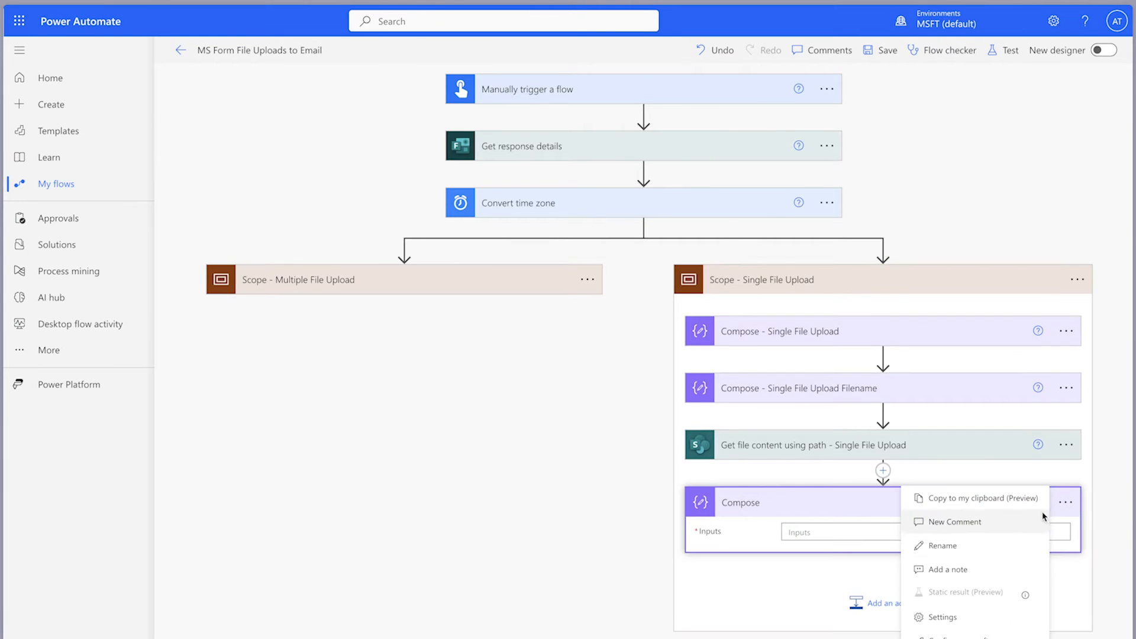
left_click(1000, 545)
left_click(929, 508)
type("- ")
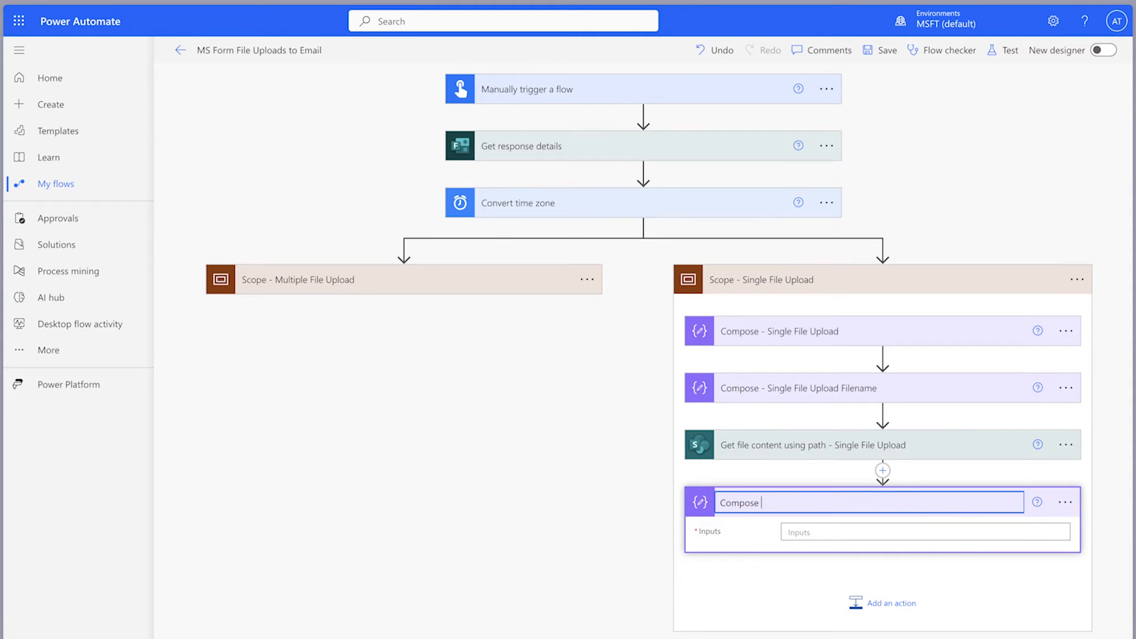
type("Single File Attachment Name")
Set the inputs of Compose - Single File Attachment Name to the expression formatDateTime(body('Convert_time_zone'),'yyyy-MM-dd')
left_click(926, 530)
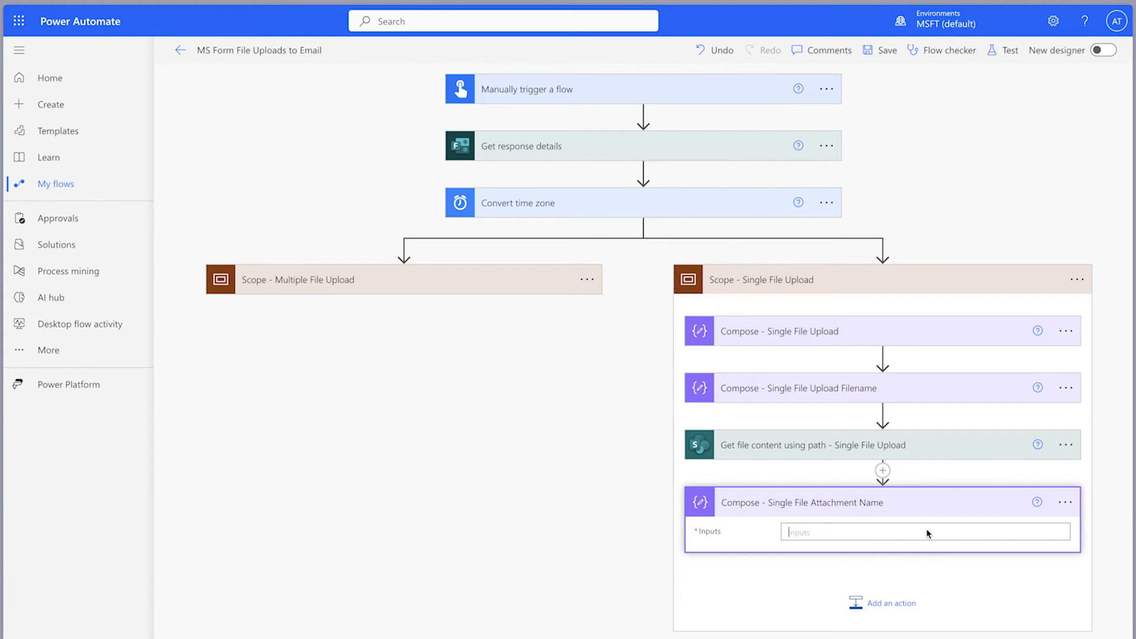
left_click(1009, 599)
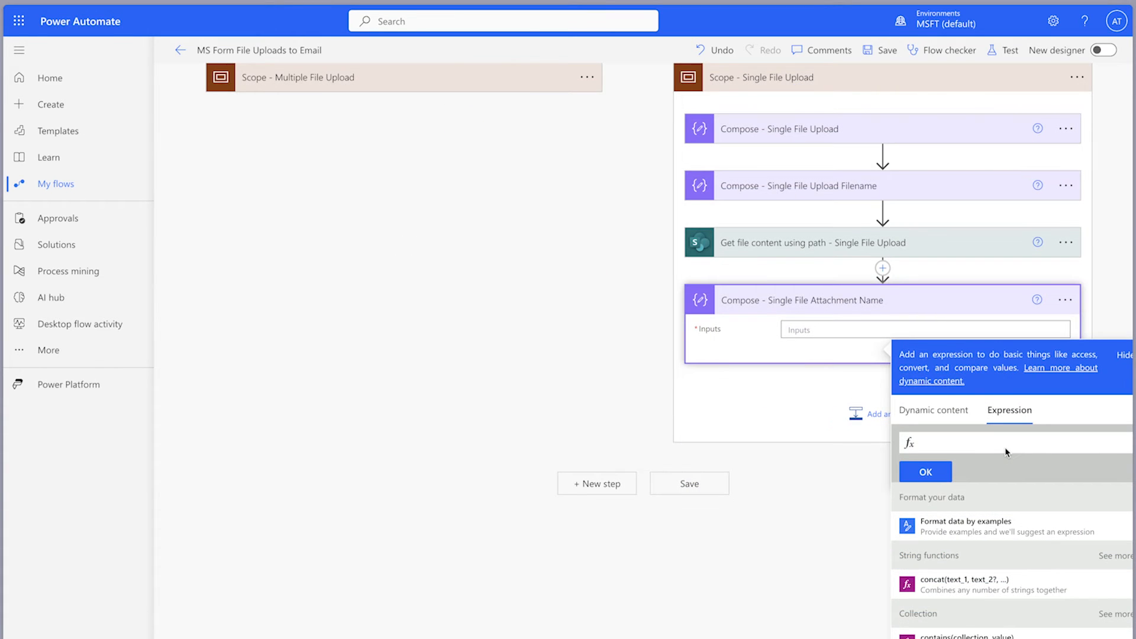
type("for")
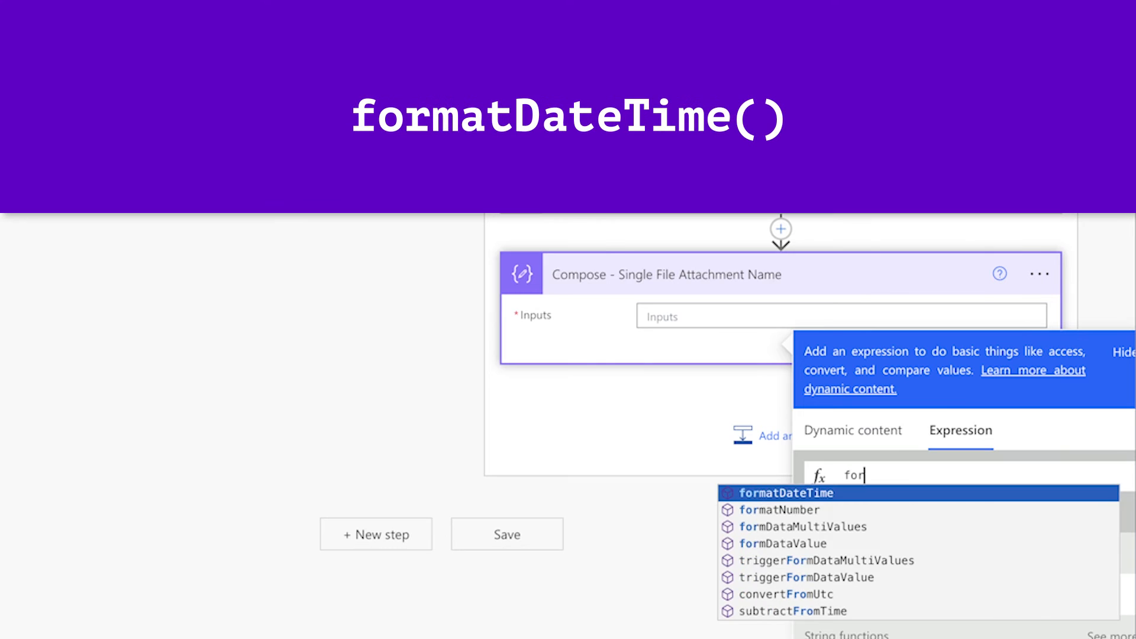
key("Tab")
type("(")
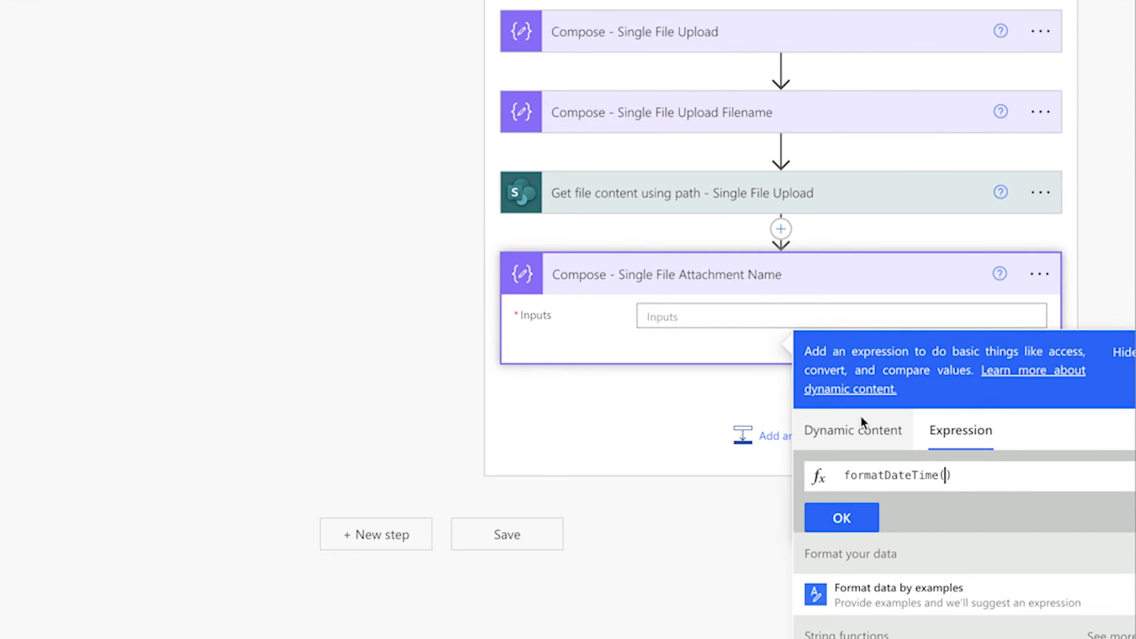
left_click(858, 421)
scroll(913, 430, "down", 3)
left_click(921, 537)
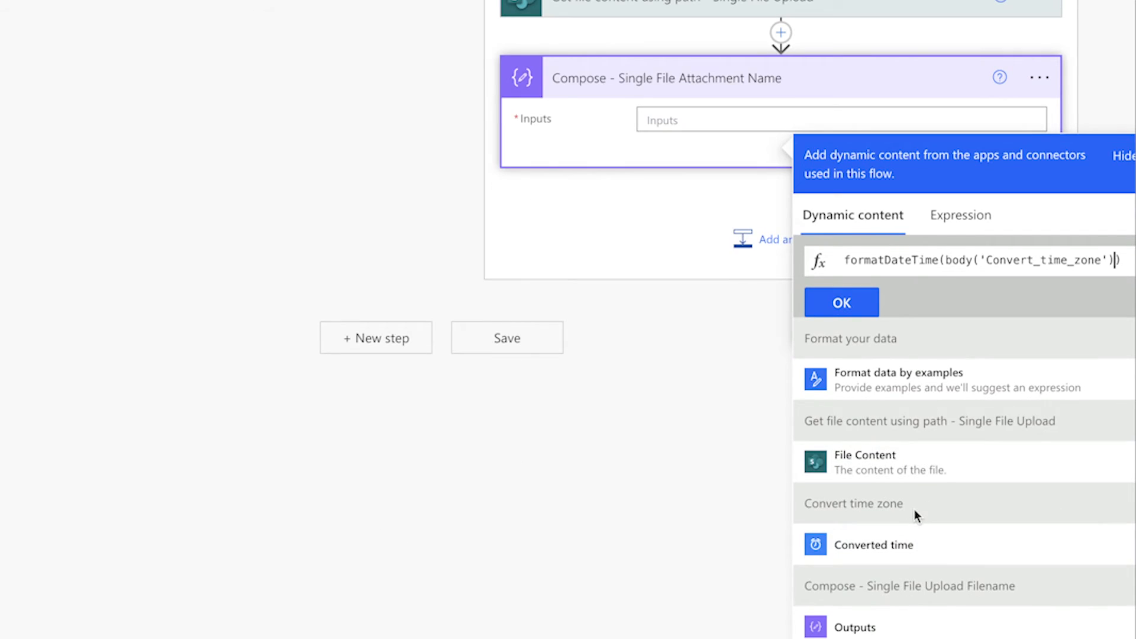
type(",'")
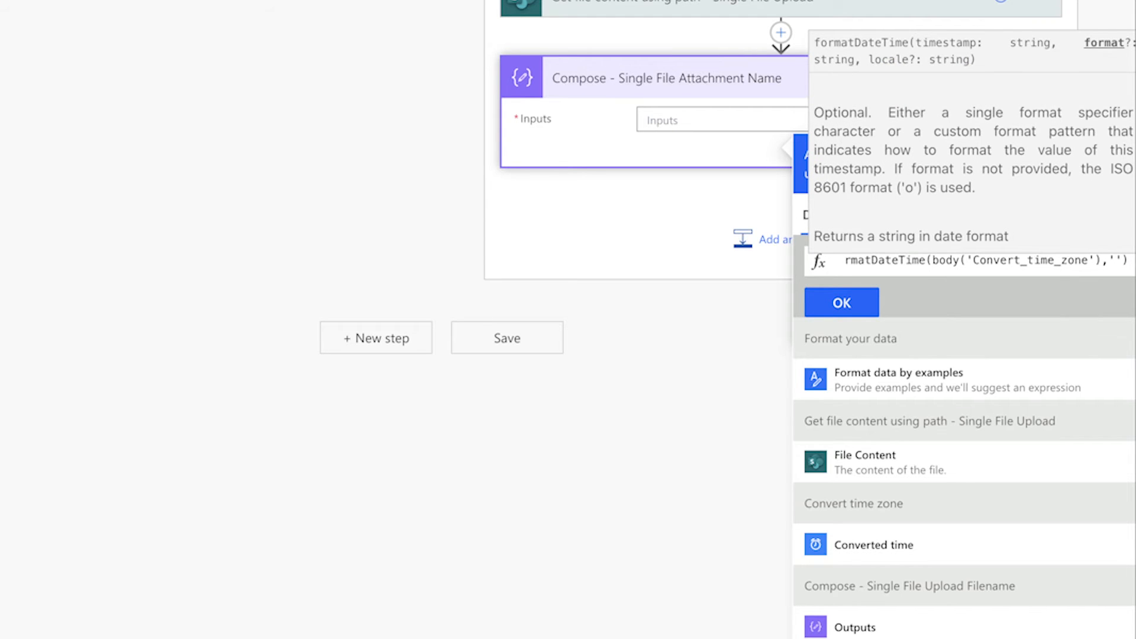
type("yyyy-")
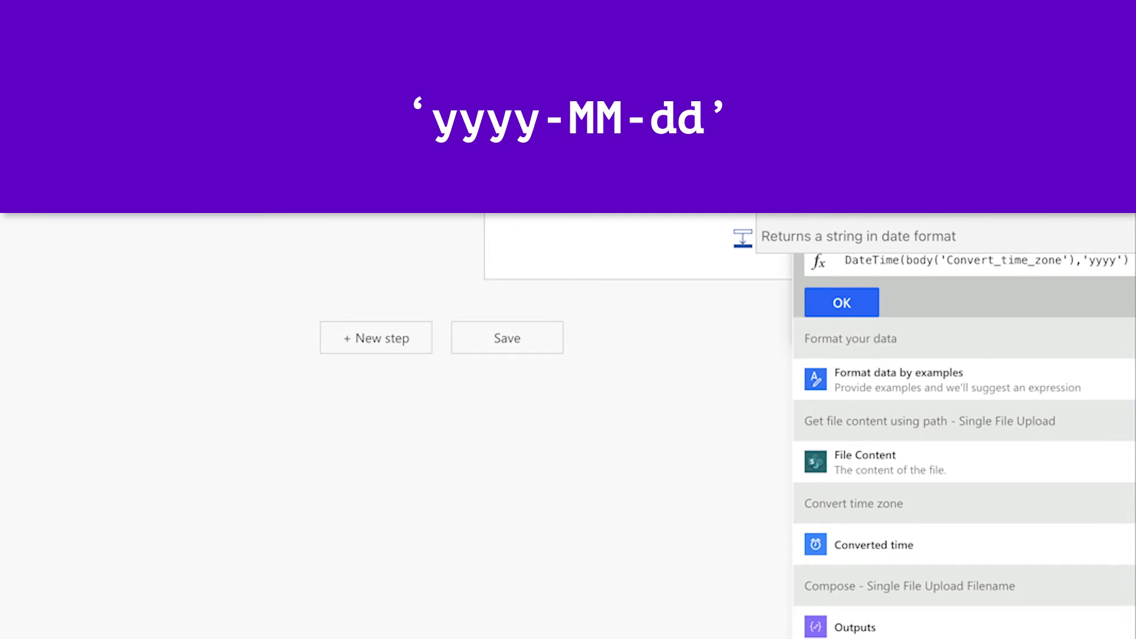
type("MM-dd")
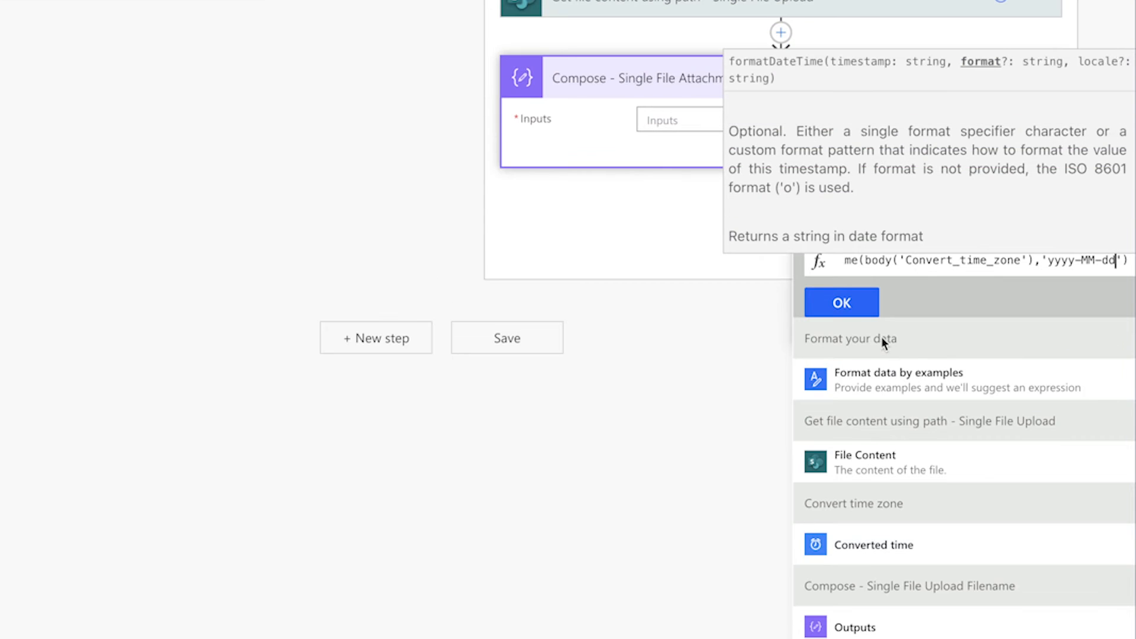
left_click(852, 310)
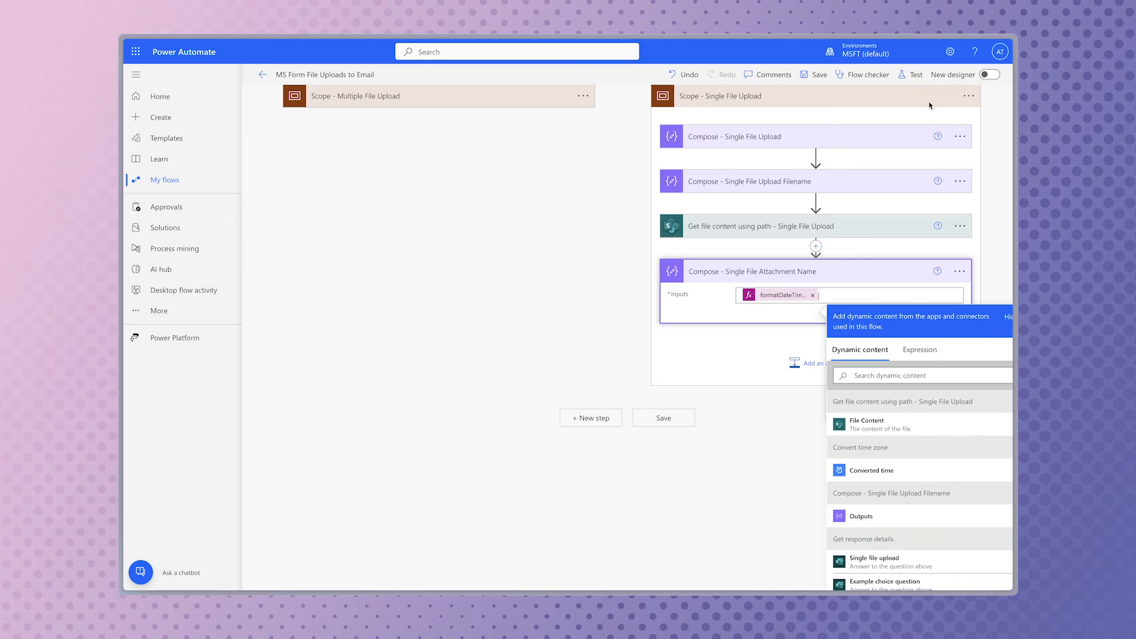
Test the flow and inspect the result of Compose - Single File Attachment Name in Scope - Single File Upload
left_click(915, 76)
left_click(855, 568)
left_click(854, 568)
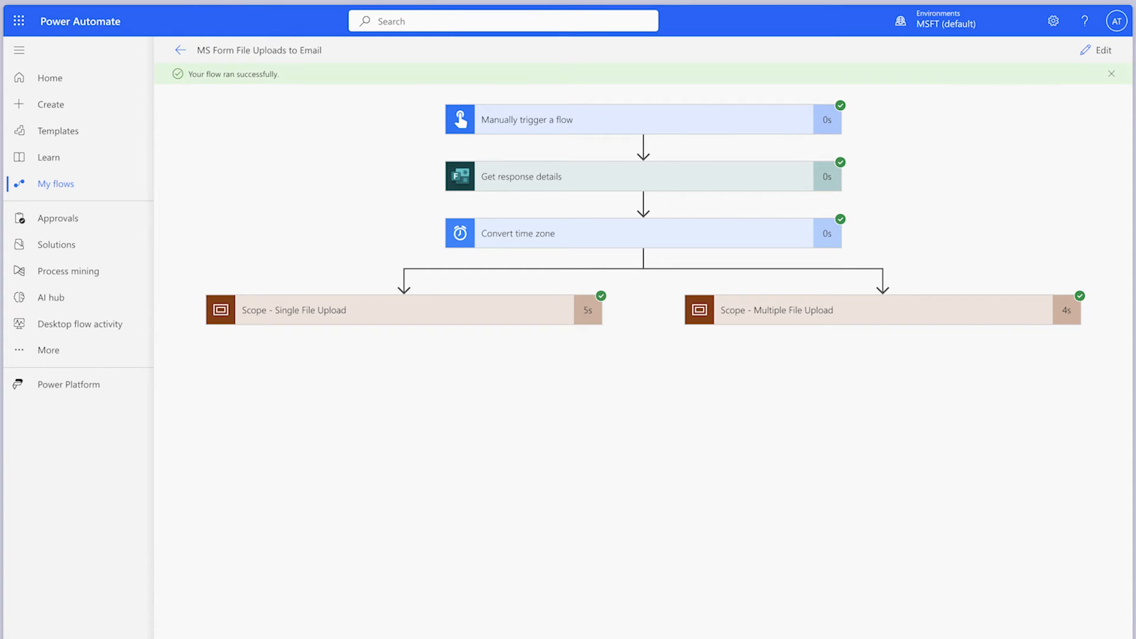
left_click(380, 314)
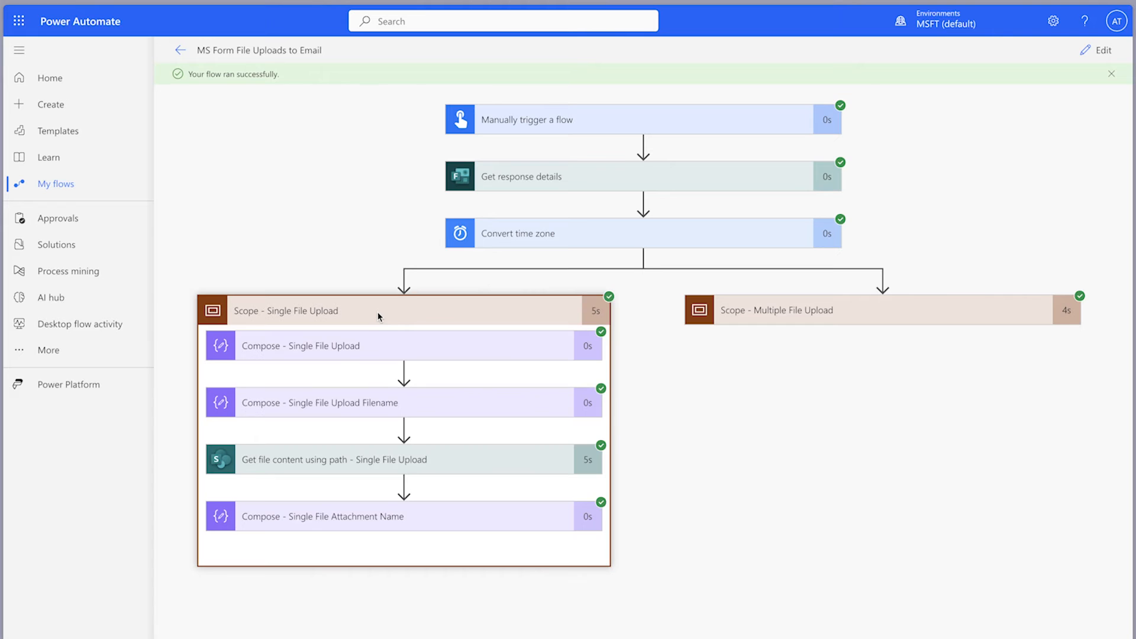
left_click(441, 522)
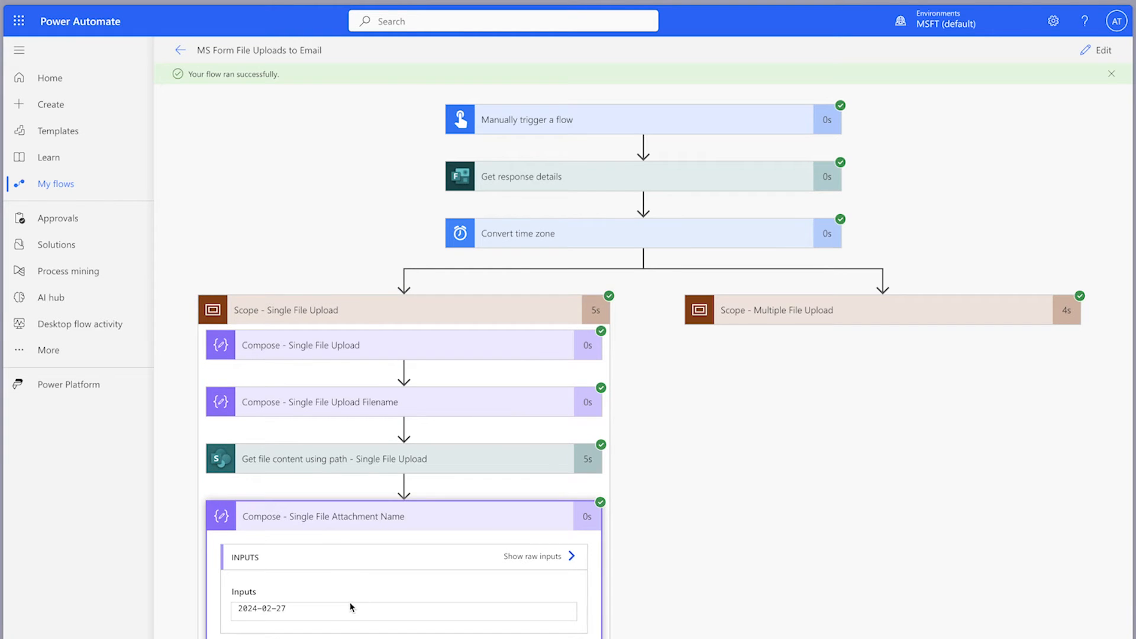
scroll(583, 562, "down", 2)
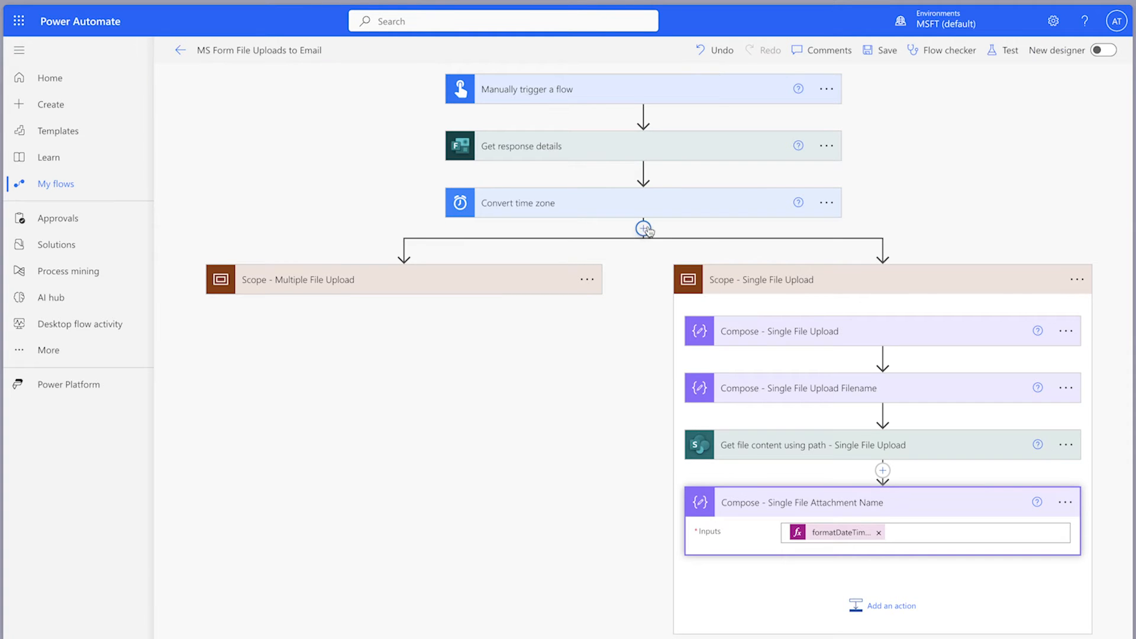
Insert the Office 365 Users Get user profile (V2) action below Convert time zone, with Responders' Email as the User (UPN)
left_click(644, 225)
left_click(645, 246)
type("get user profile")
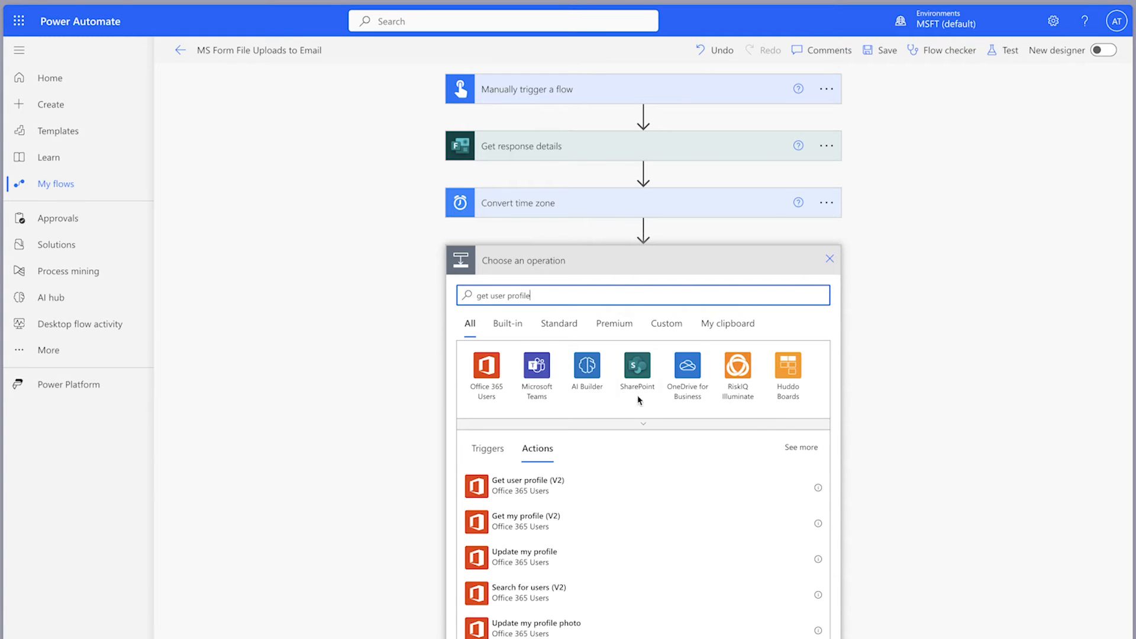
left_click(644, 479)
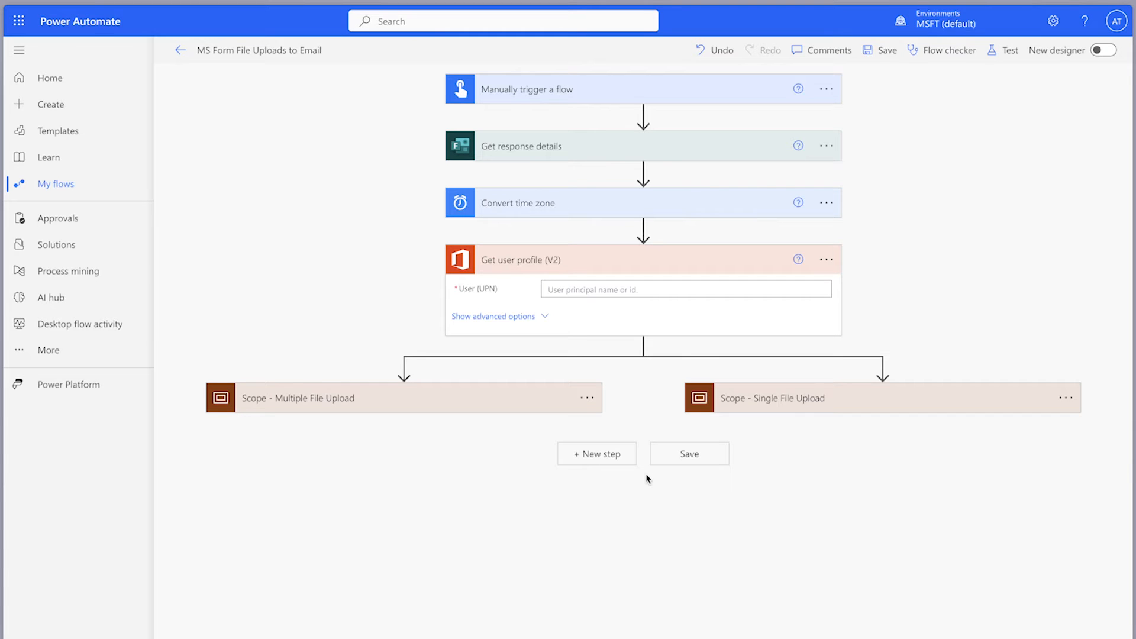
type("ail")
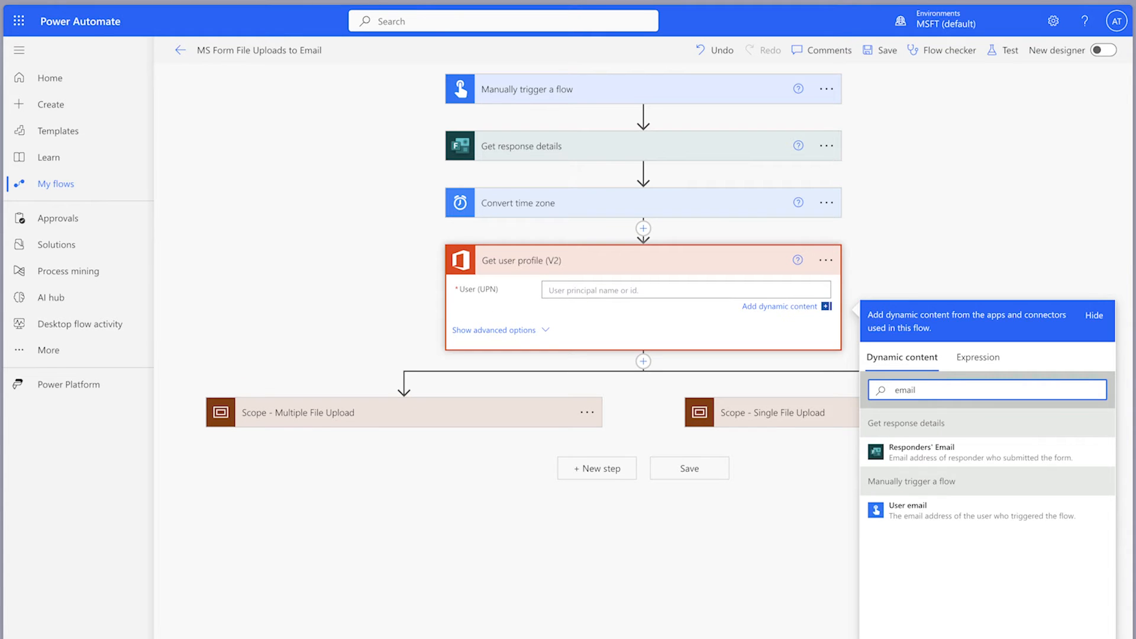
left_click(960, 457)
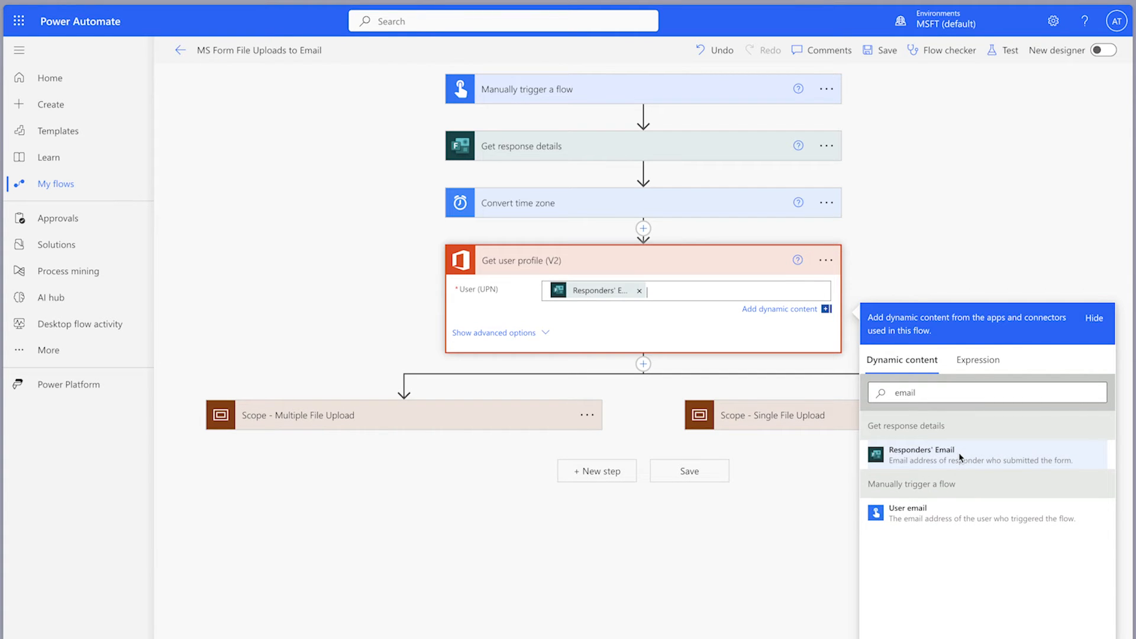
Insert the Display Name from Get user profile (V2) before the date expression in Compose - Single File Attachment Name
left_click(814, 423)
scroll(888, 485, "down", 1)
left_click(958, 544)
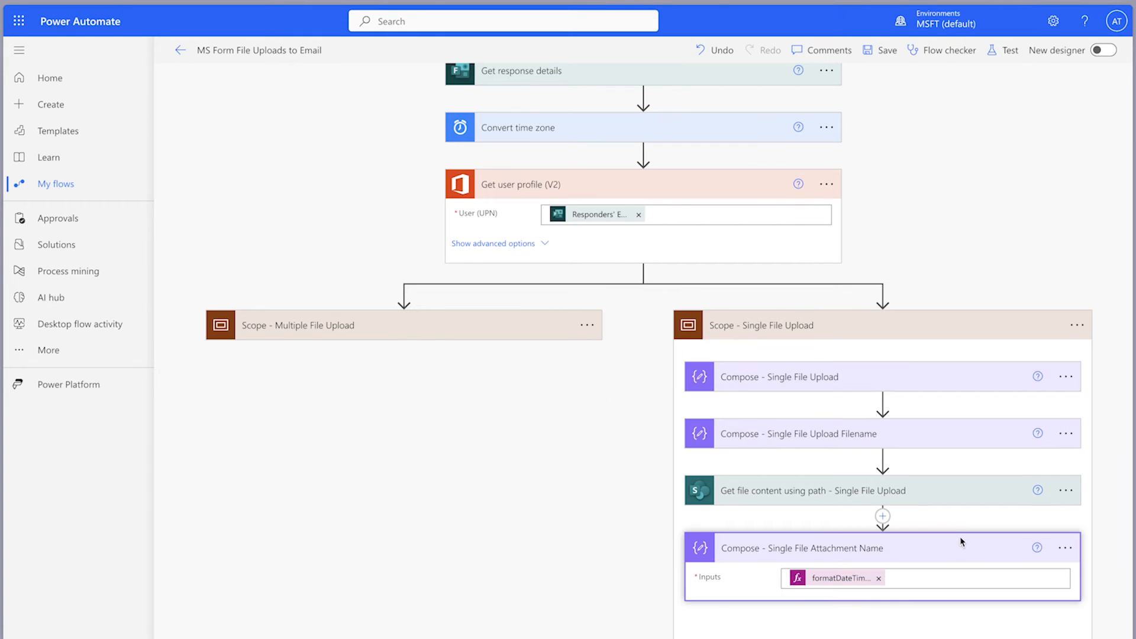
left_click(790, 585)
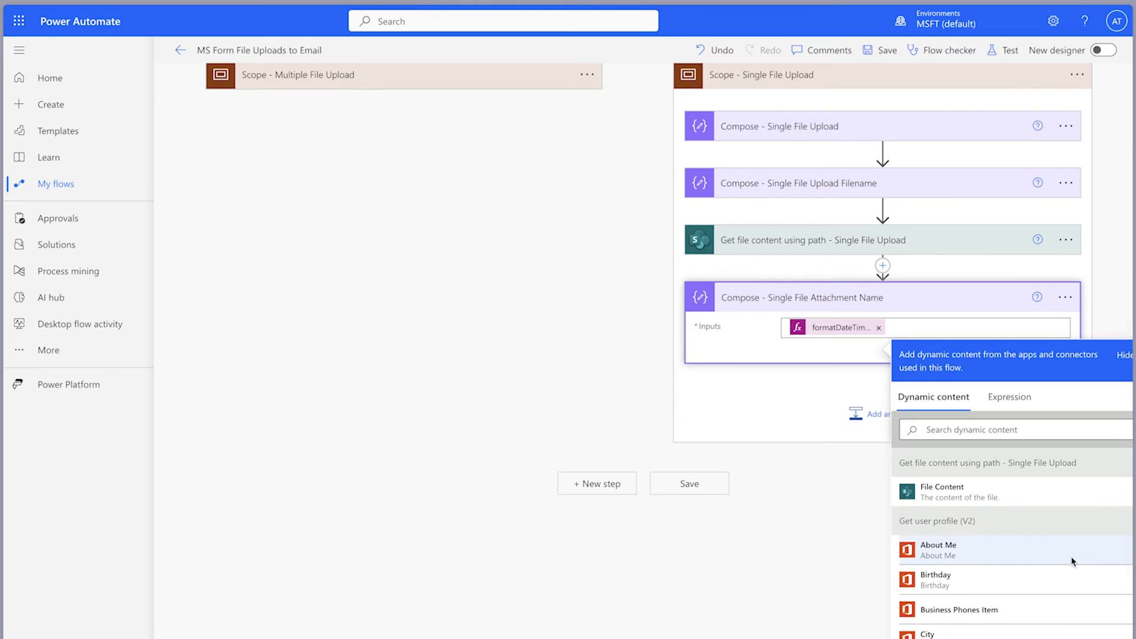
scroll(1035, 583, "down", 3)
scroll(1035, 583, "down", 2)
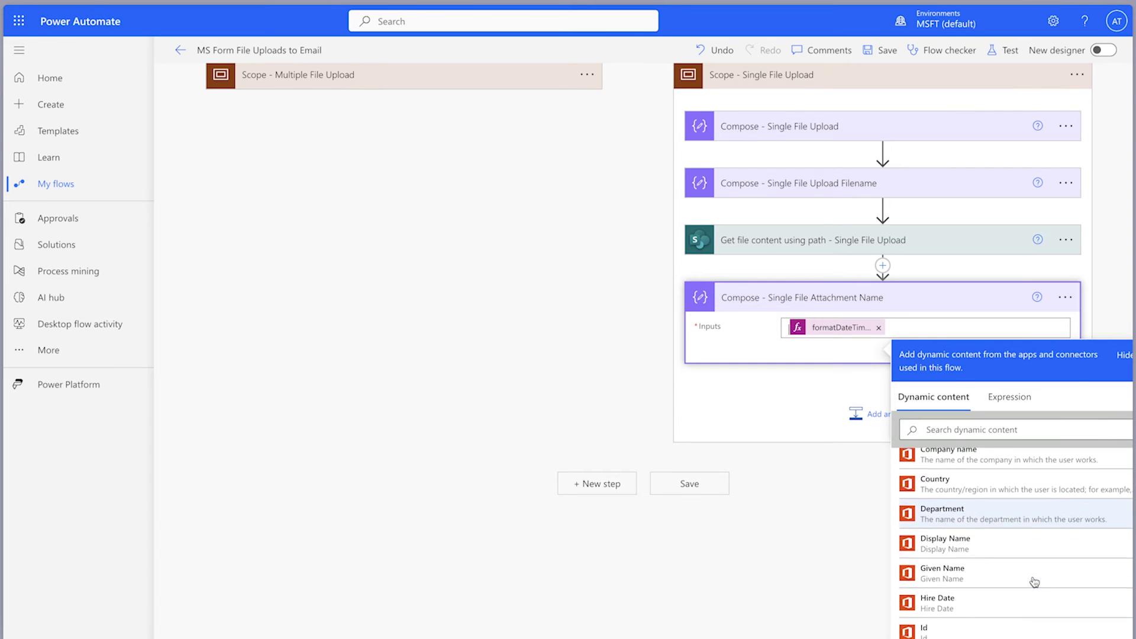
left_click(1034, 544)
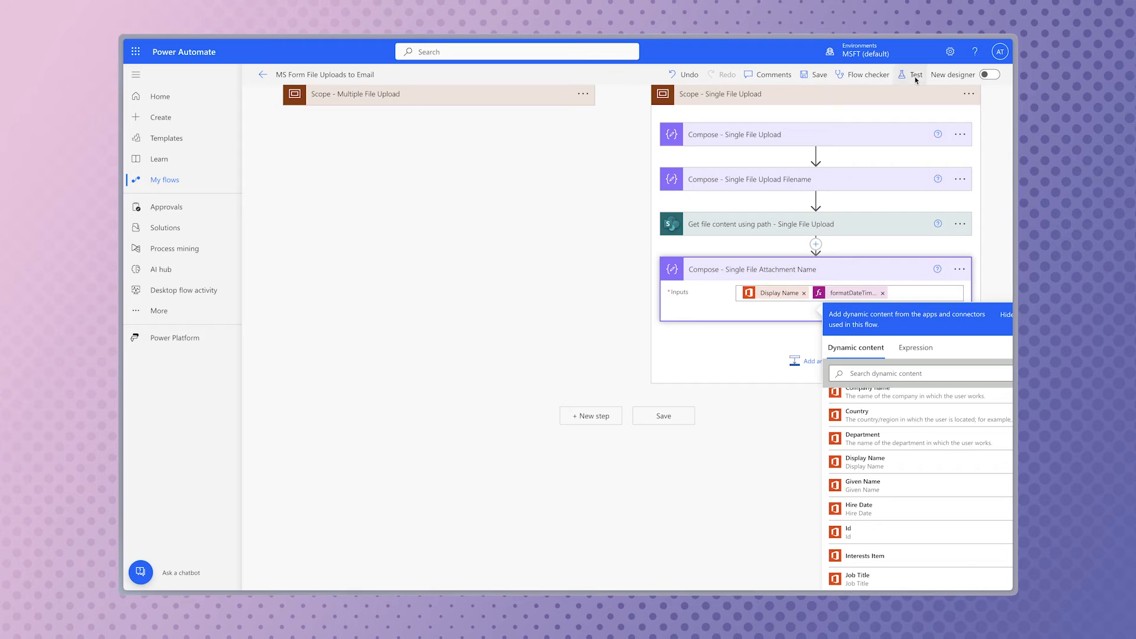
Save and manually test the flow, and inspect the attachment name composed from the display name and date
left_click(1004, 50)
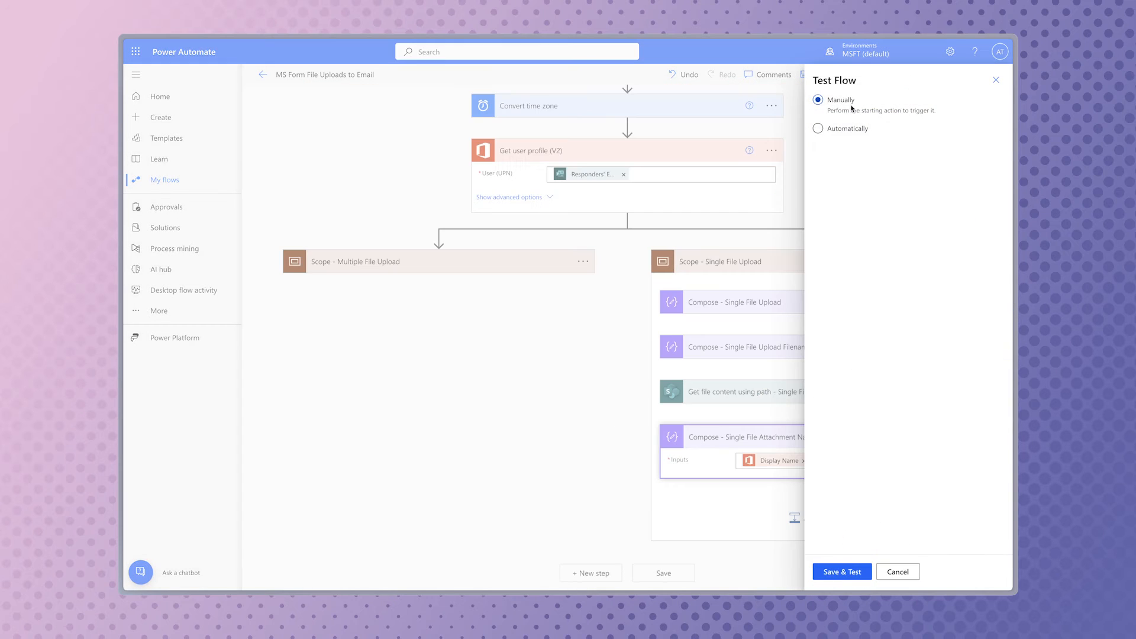
left_click(850, 570)
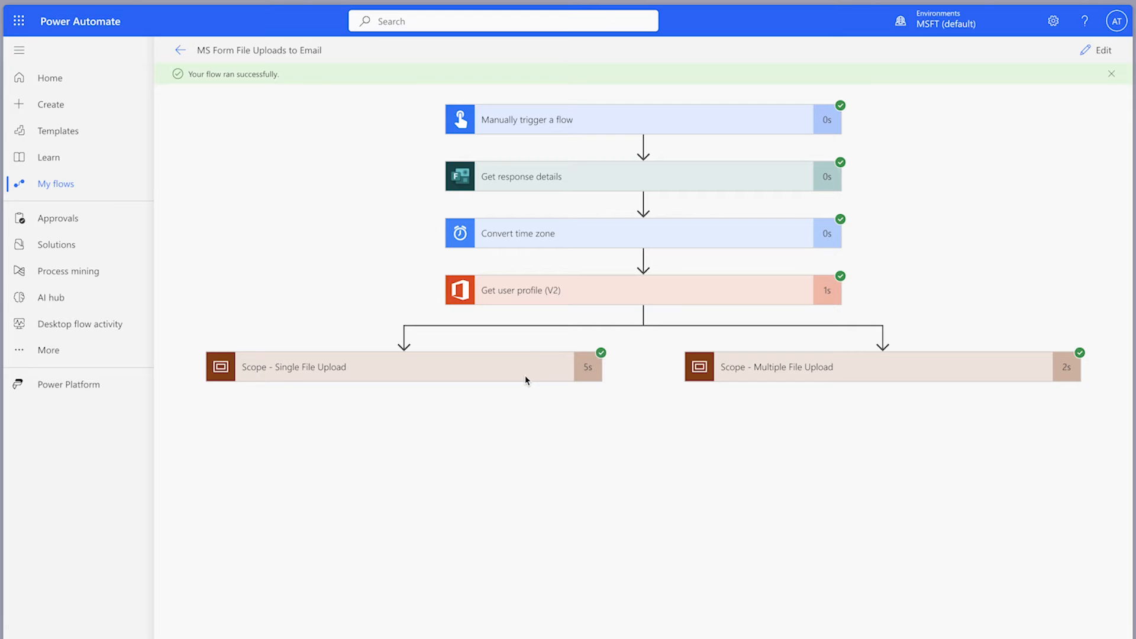
left_click(527, 380)
left_click(507, 582)
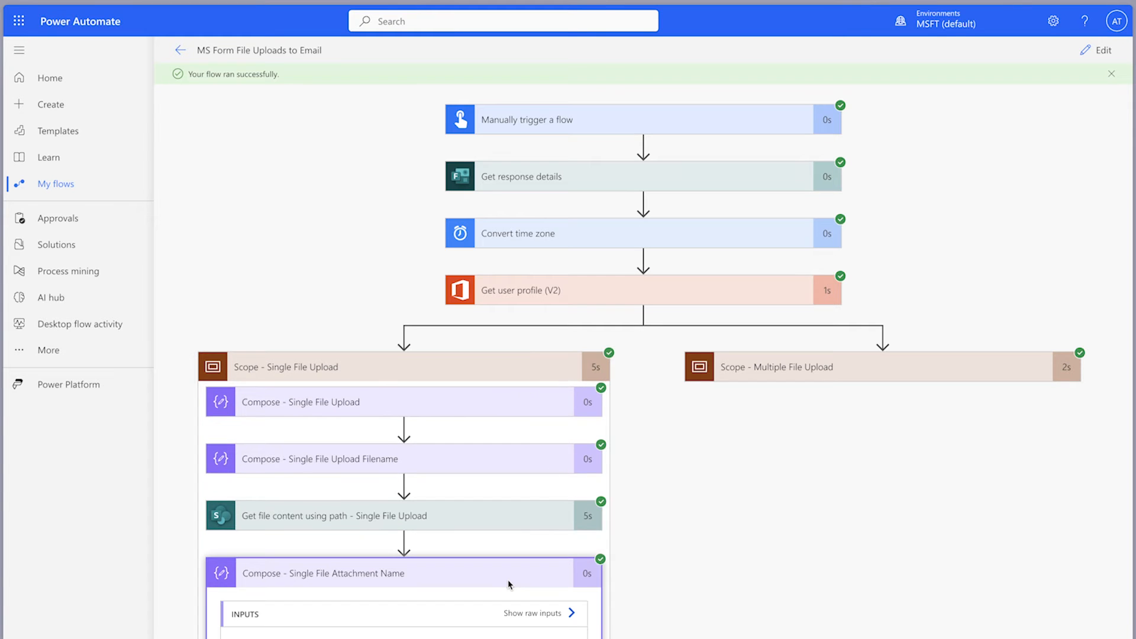
scroll(559, 569, "down", 3)
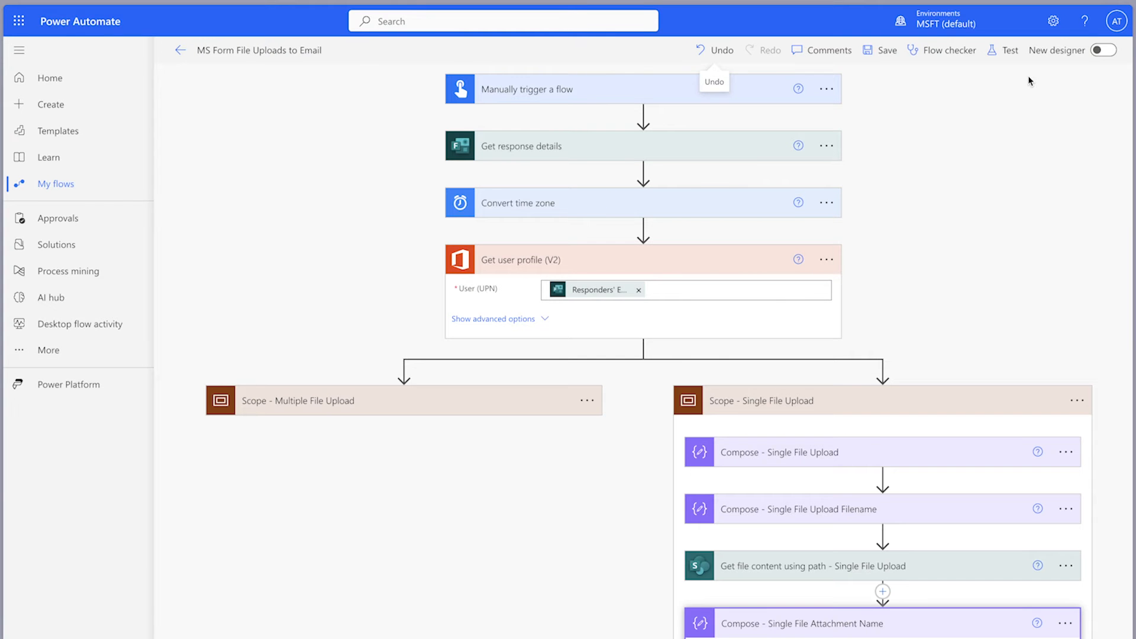
Replace Display Name in Compose - Single File Attachment Name with a toLower expression around the Display Name from Get user profile (V2)
left_click(837, 619)
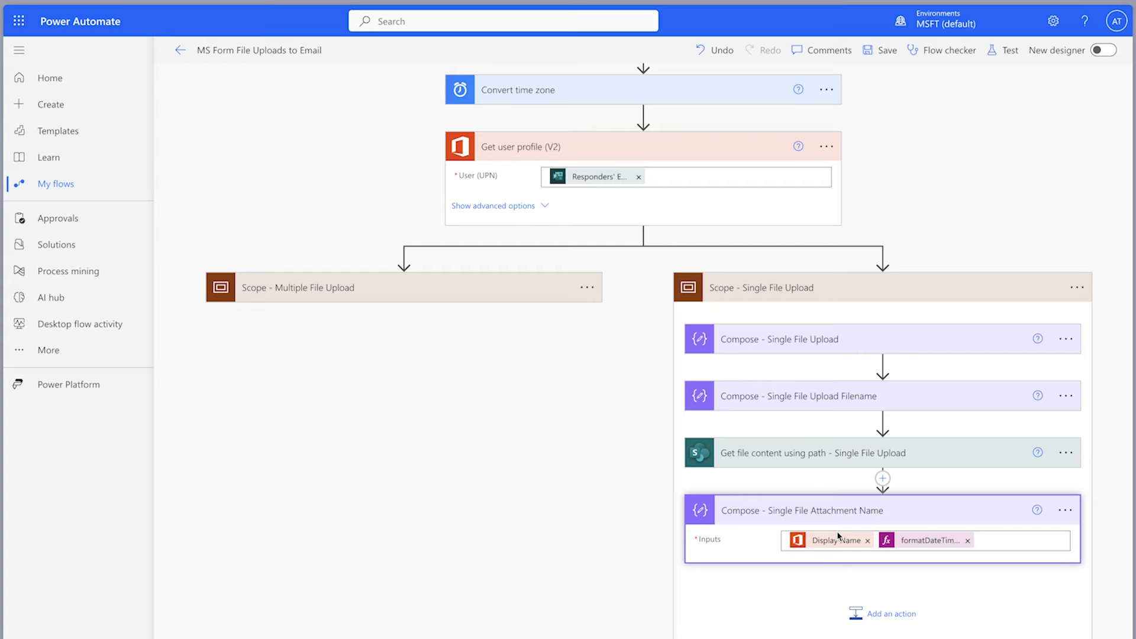
left_click(867, 541)
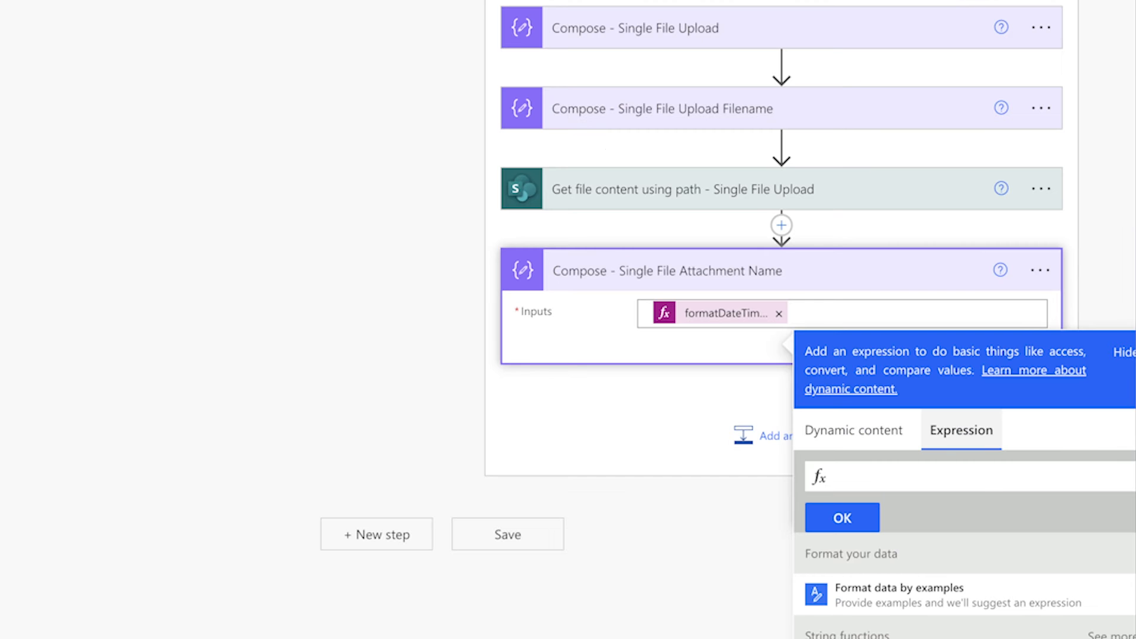
type("to")
key("Return")
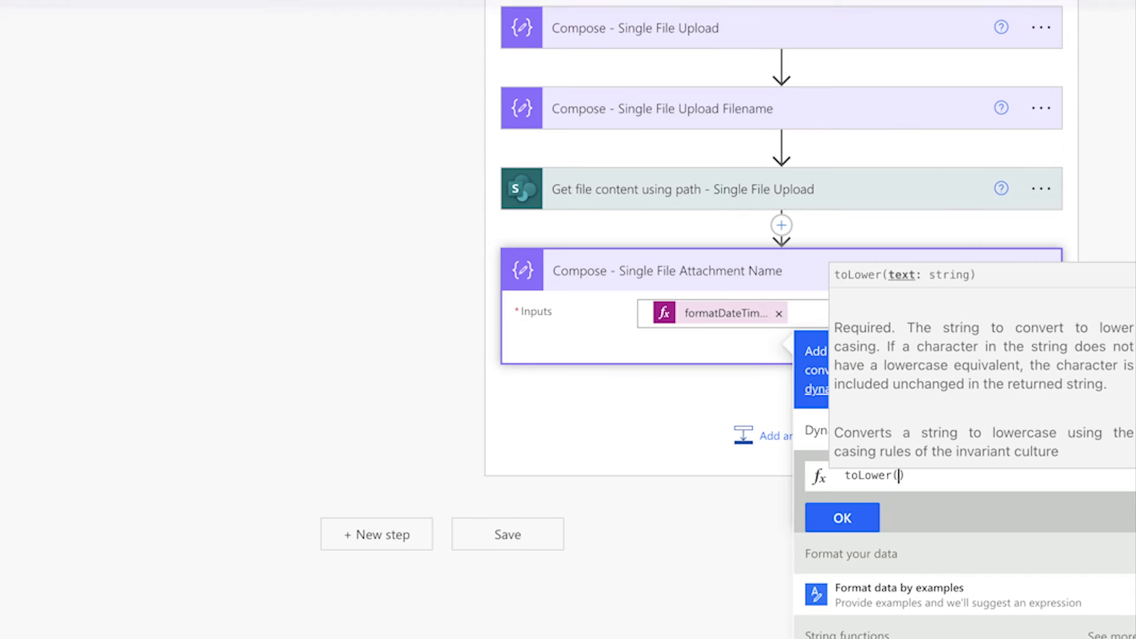
left_click(819, 429)
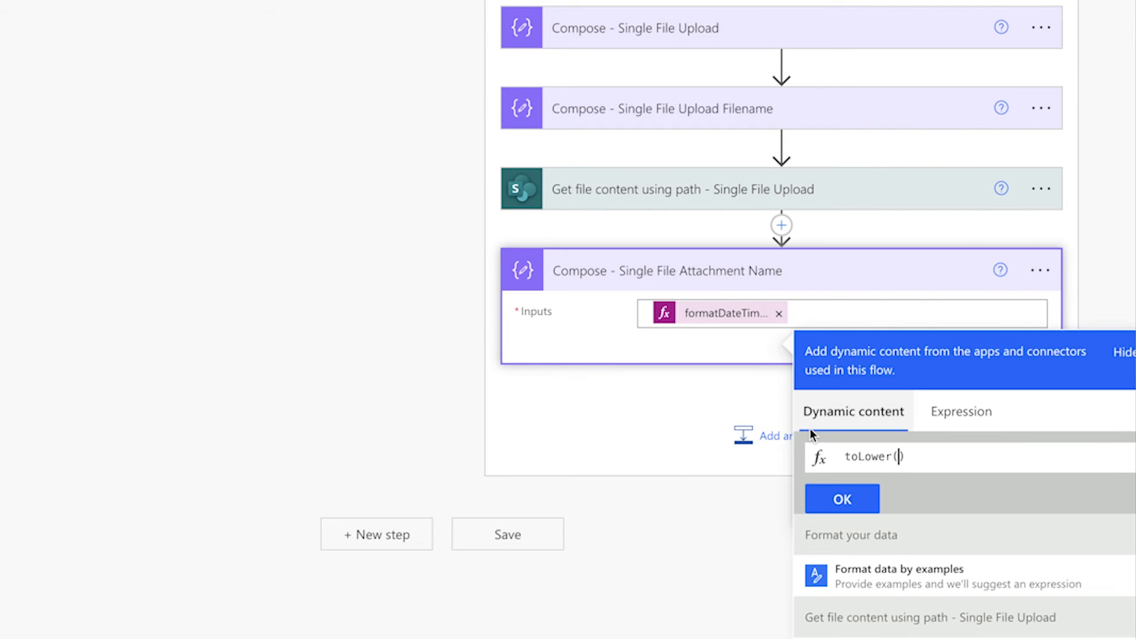
scroll(920, 613, "down", 6)
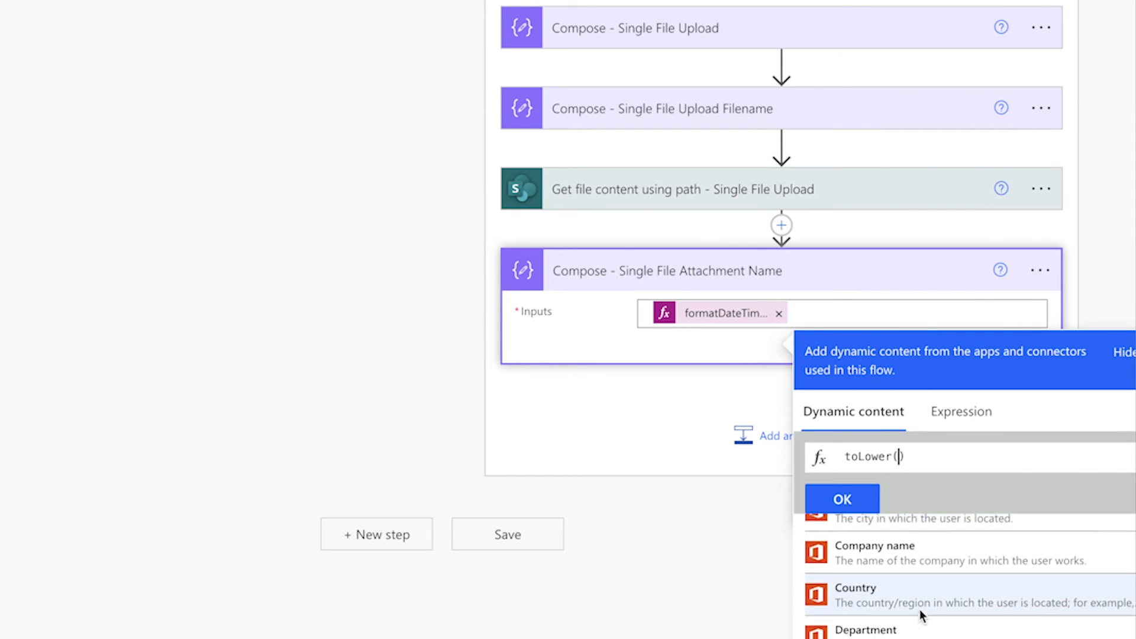
left_click(878, 602)
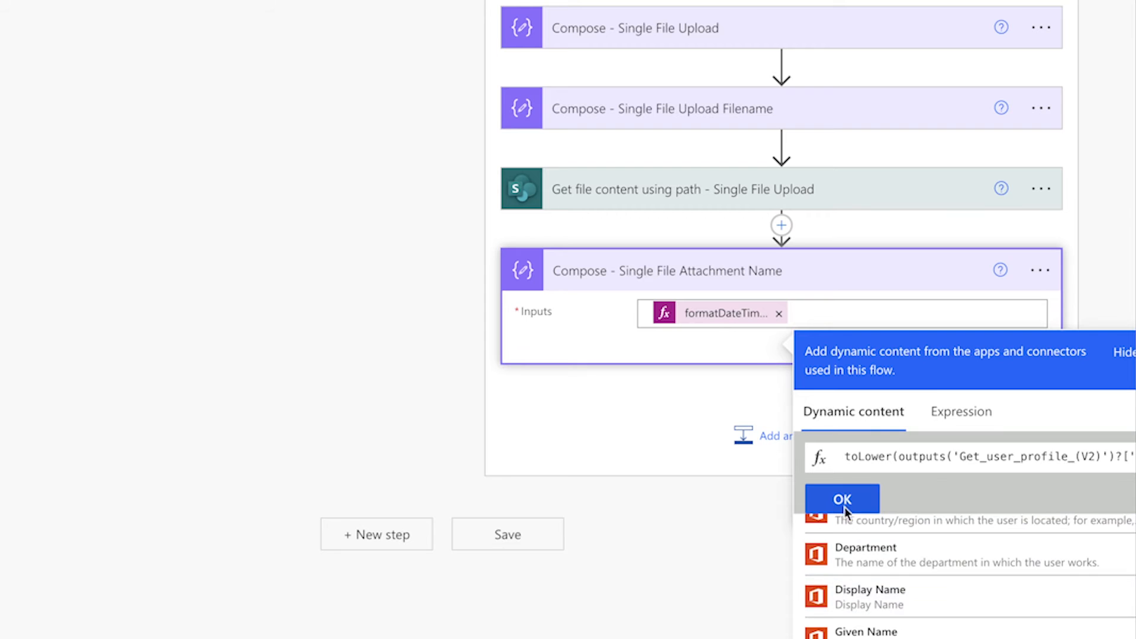
left_click(842, 498)
Test the flow manually and check the lowercase display name in the result of Compose - Single File Attachment Name
left_click(913, 76)
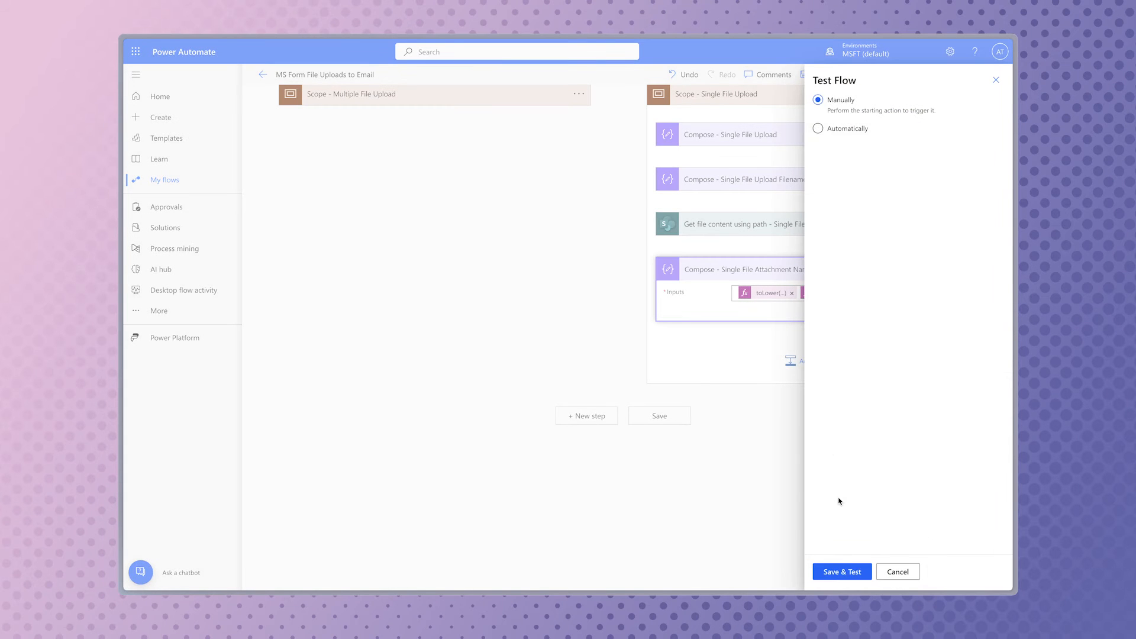
left_click(850, 569)
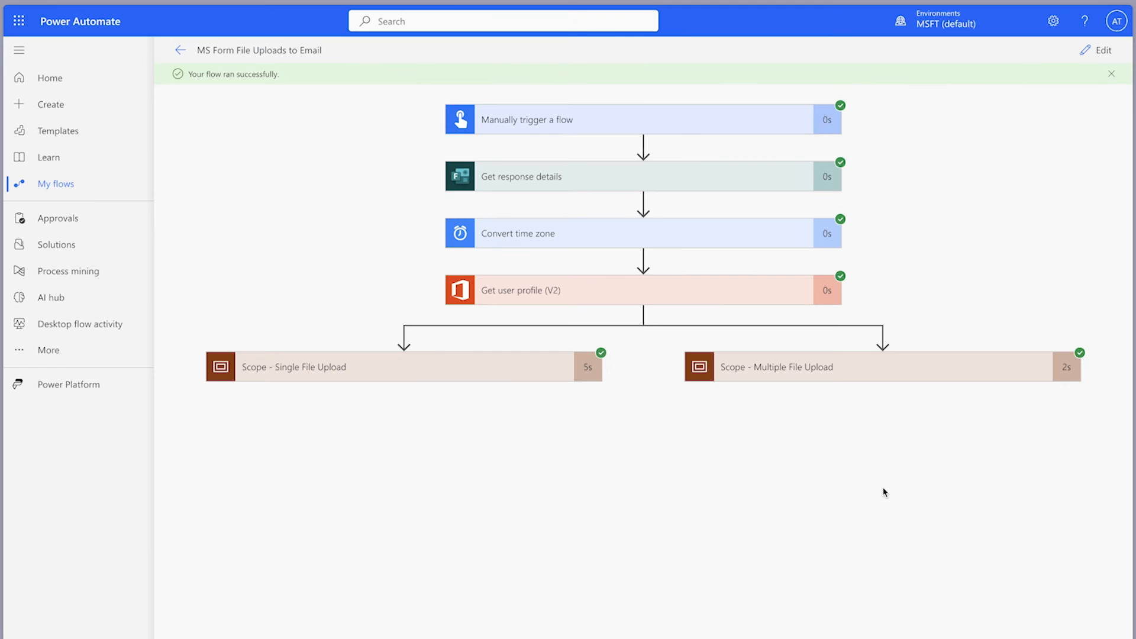
left_click(482, 363)
left_click(442, 571)
scroll(442, 571, "down", 3)
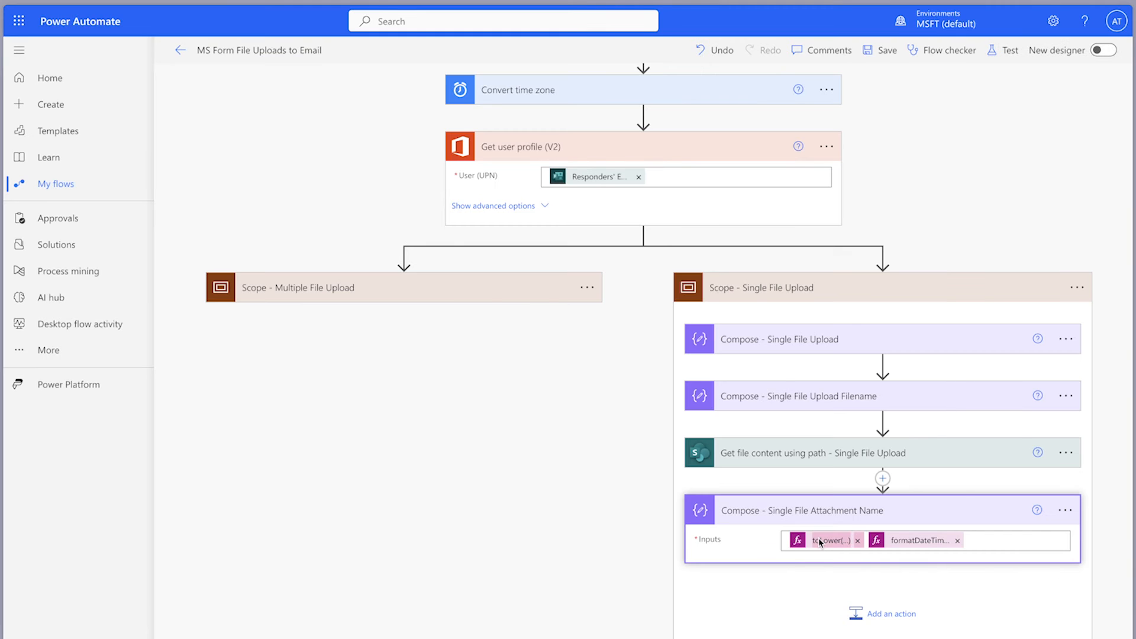
Wrap the toLower expression as replace(toLower(outputs('Get_user_profile_(V2)')?['body/displayName']),' ','-') to substitute spaces with hyphens
left_click(818, 541)
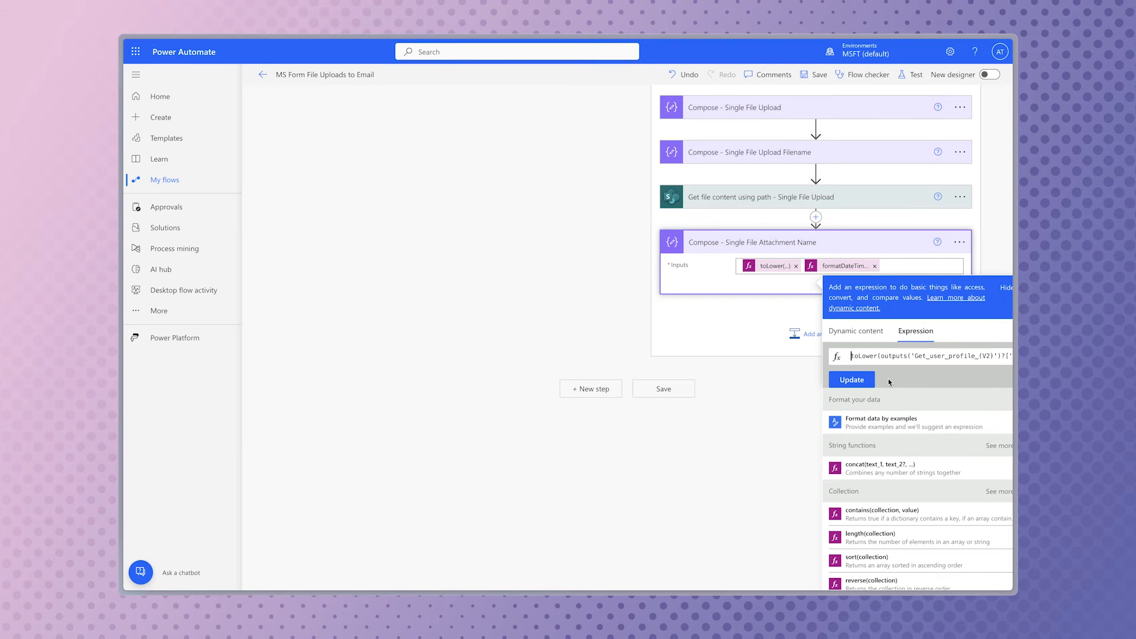
type("replace(toLower(outputs('Get_user_profile_")
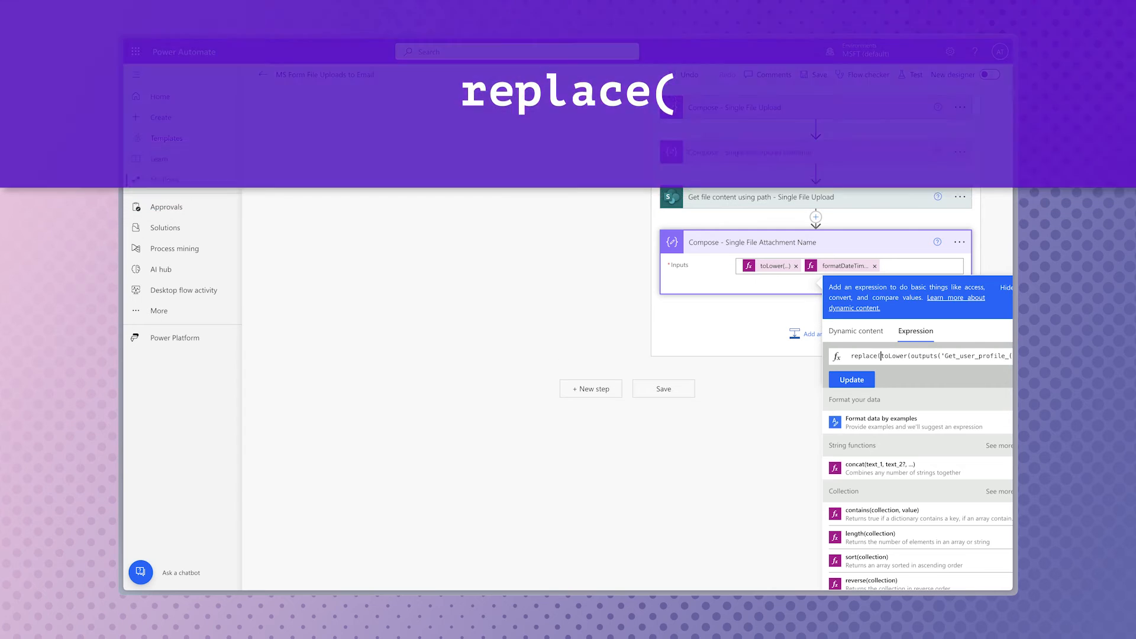
type("(")
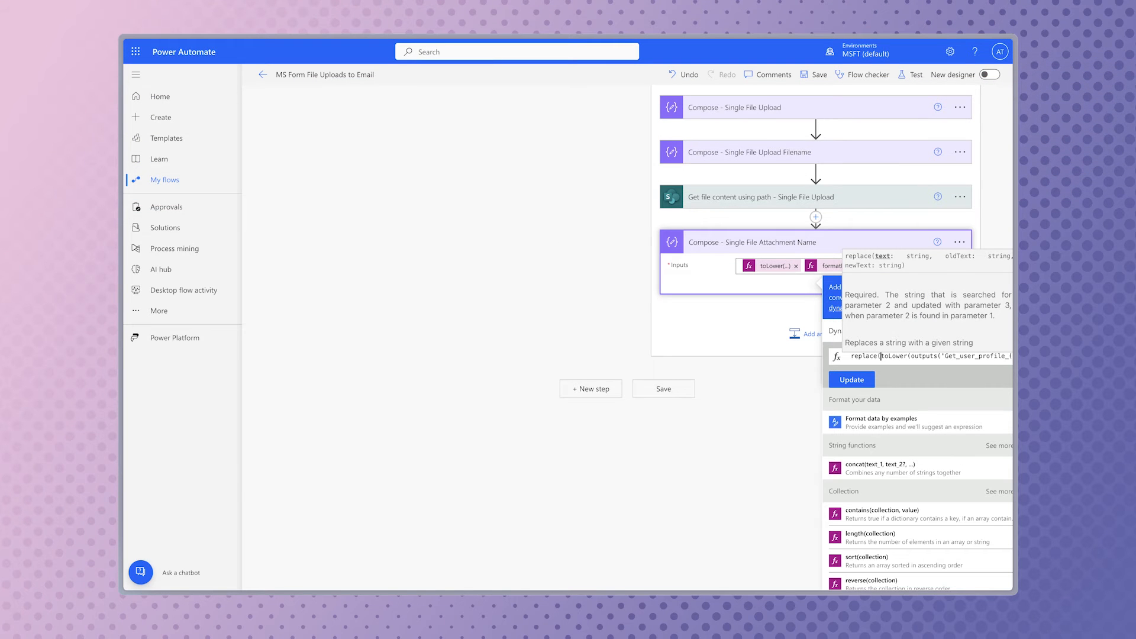
key("Down")
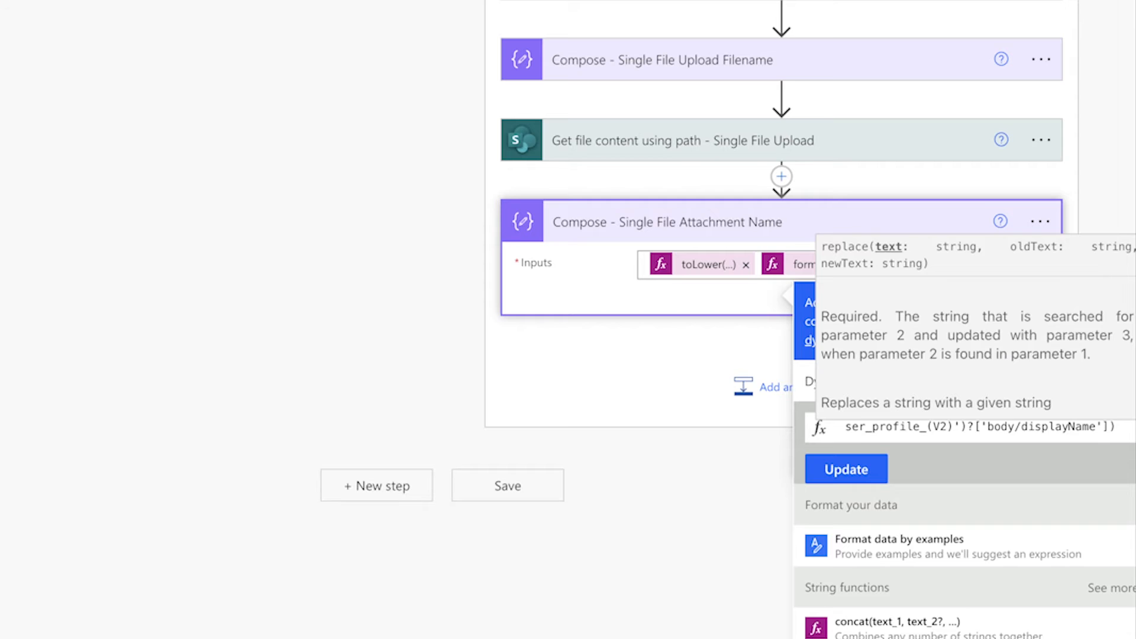
type(",'")
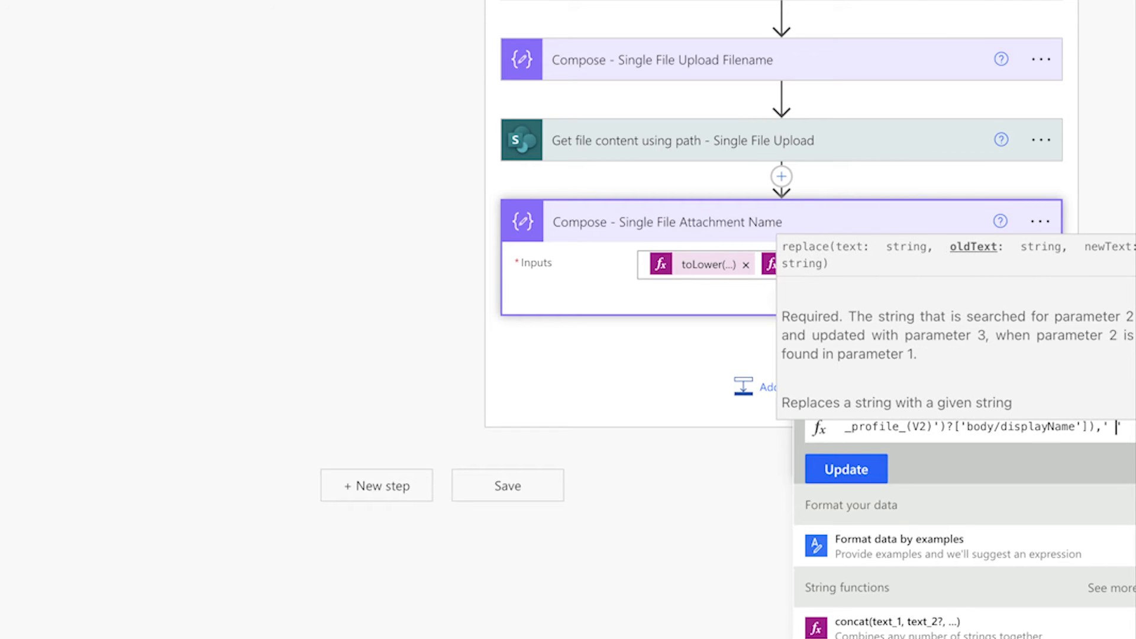
type(" '")
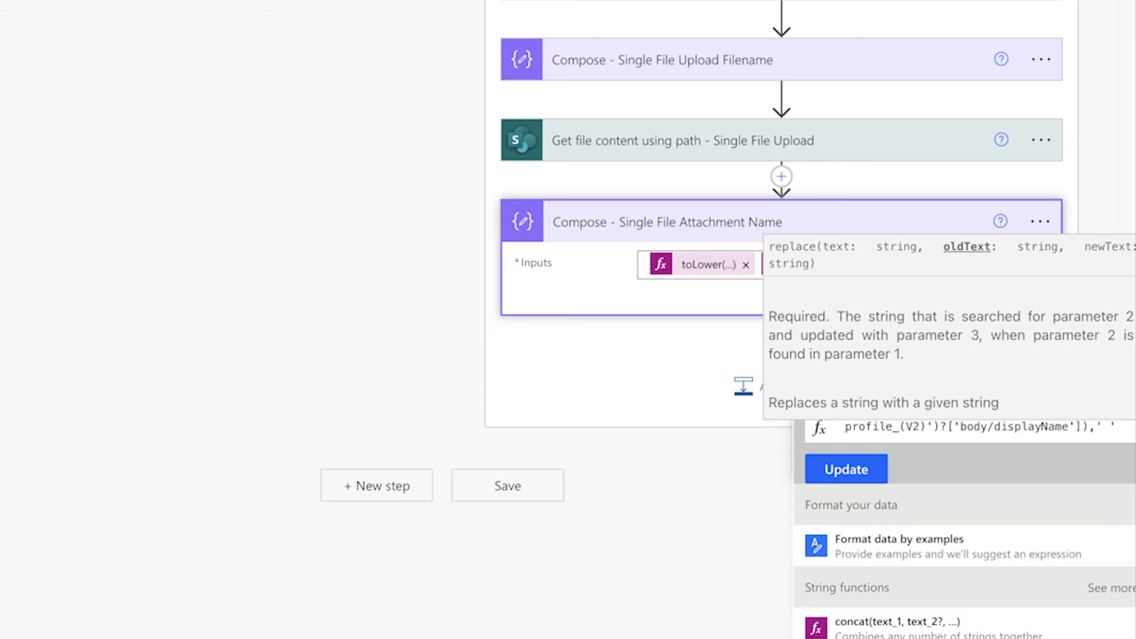
type(",")
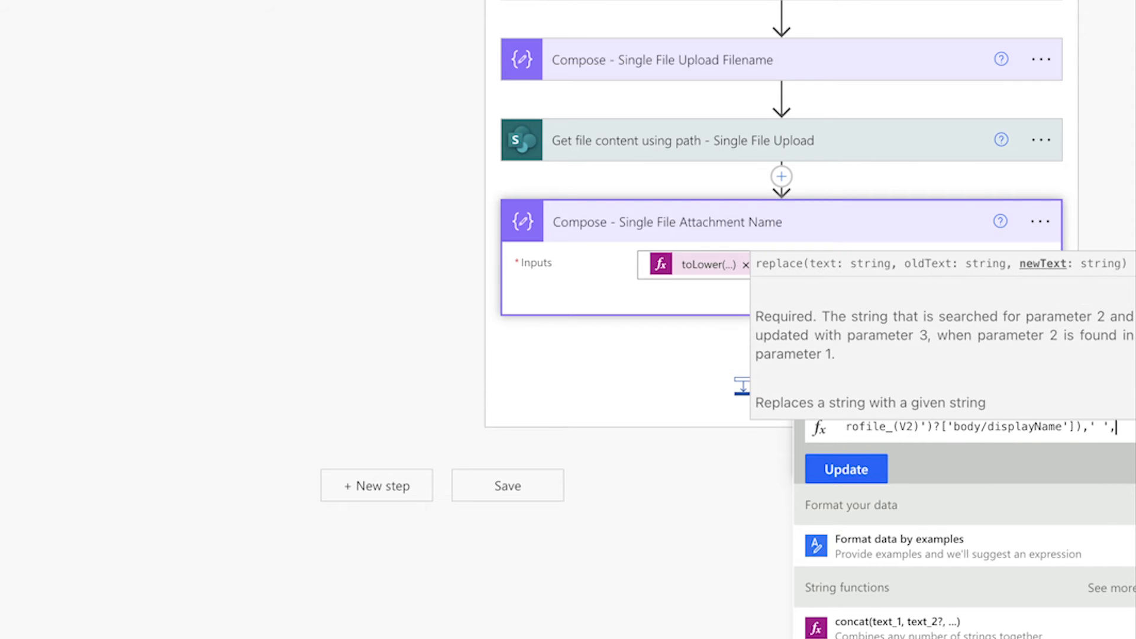
type("'-'")
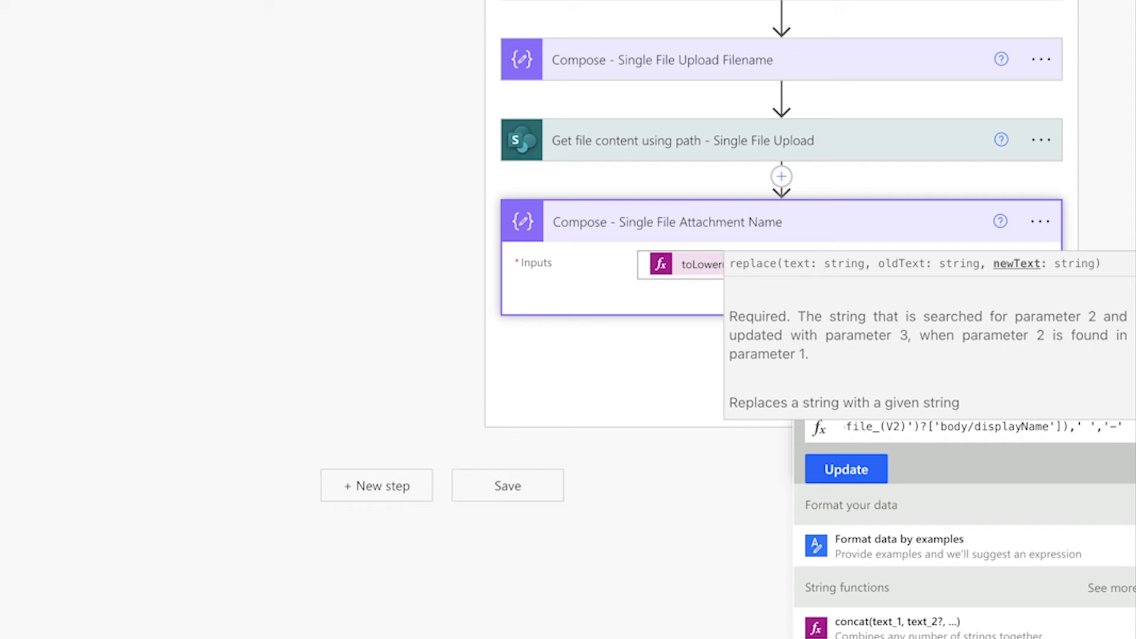
type(")")
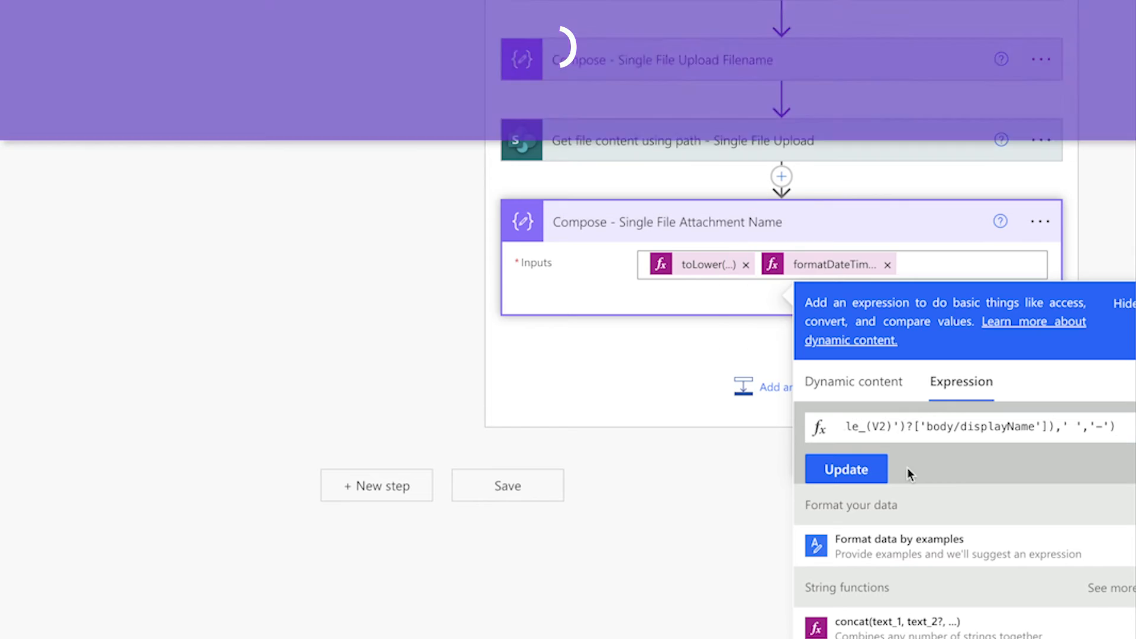
left_click(847, 472)
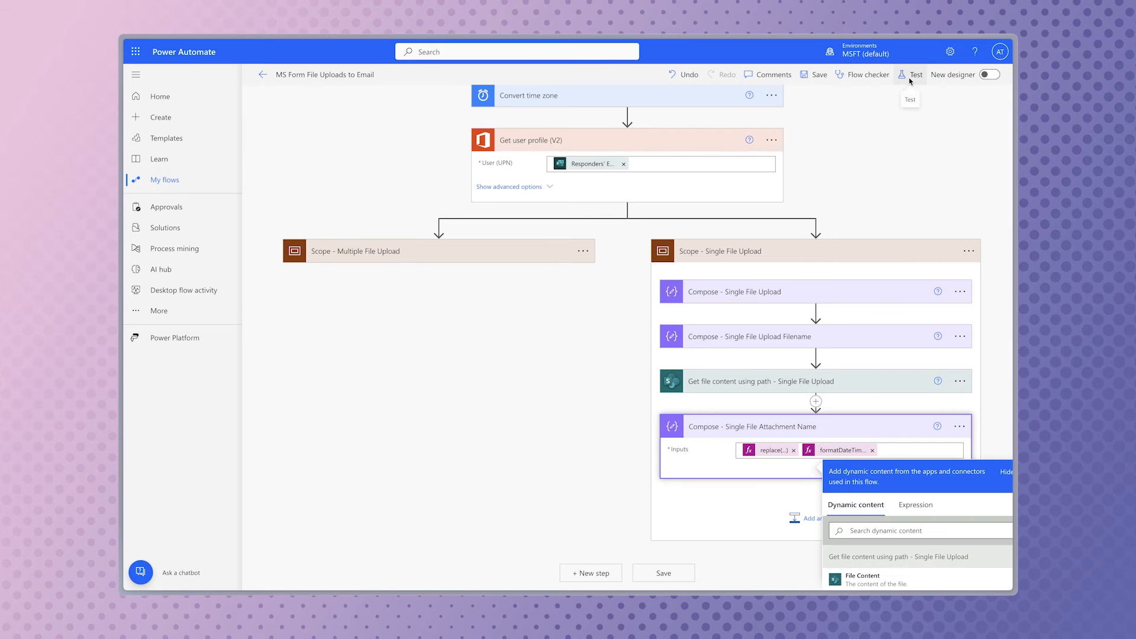
Rerun the flow test and examine how the replace expression formats the name in Compose - Single File Attachment Name
left_click(910, 77)
left_click(843, 571)
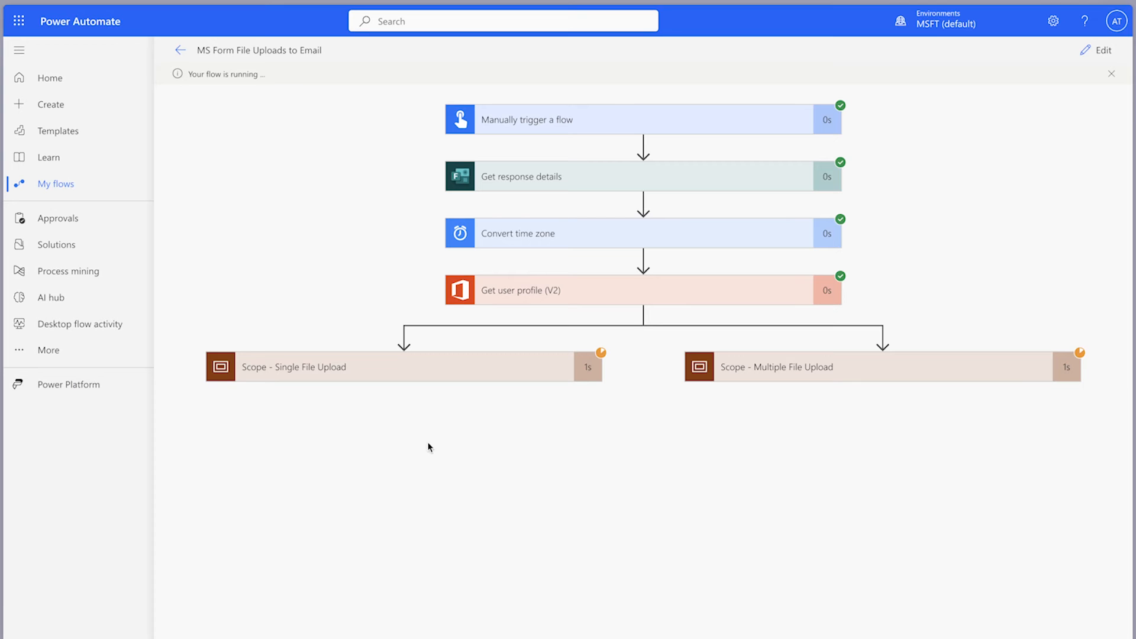
left_click(481, 368)
left_click(488, 569)
scroll(712, 527, "down", 3)
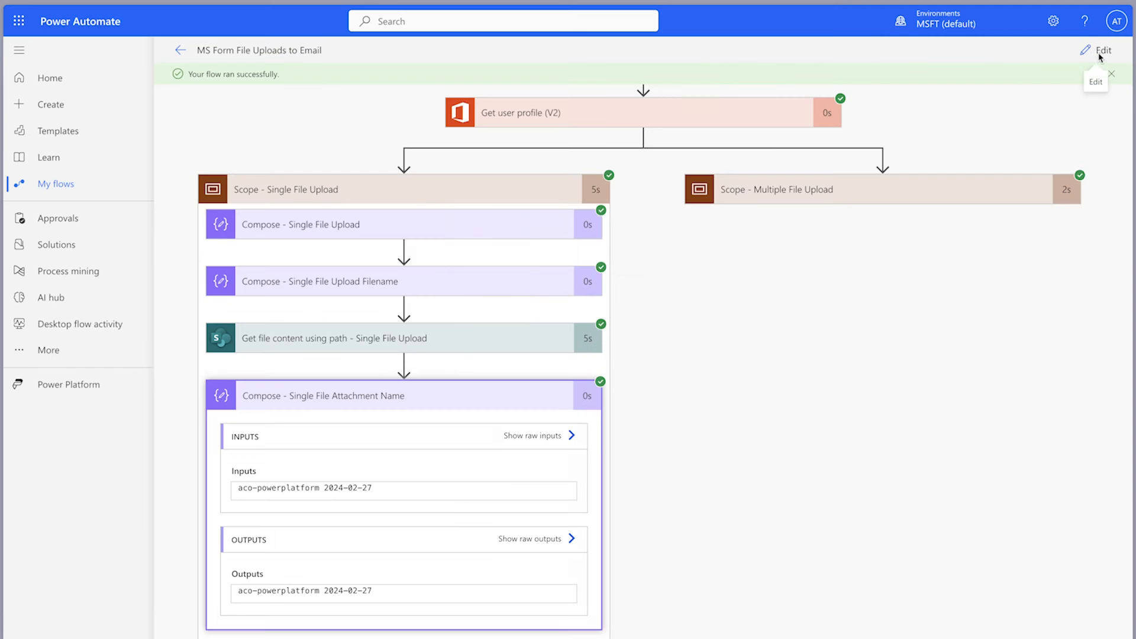
Return to editing the flow and prefix the Compose - Single File Attachment Name inputs with the text Single File Upload
left_click(1098, 54)
left_click(981, 544)
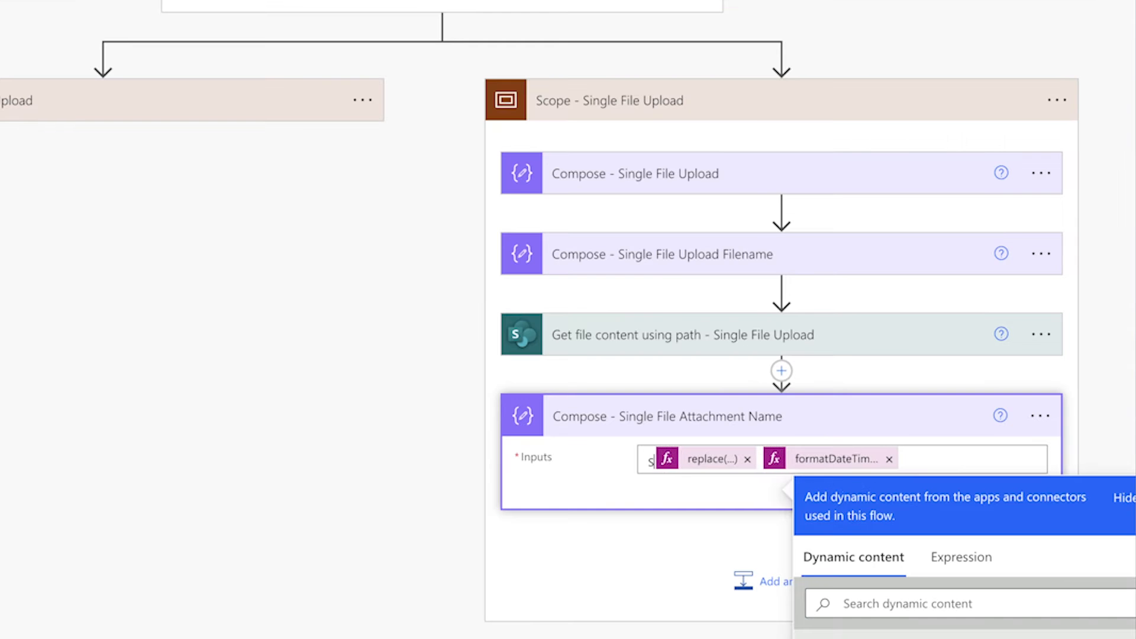
type("Single File Upload")
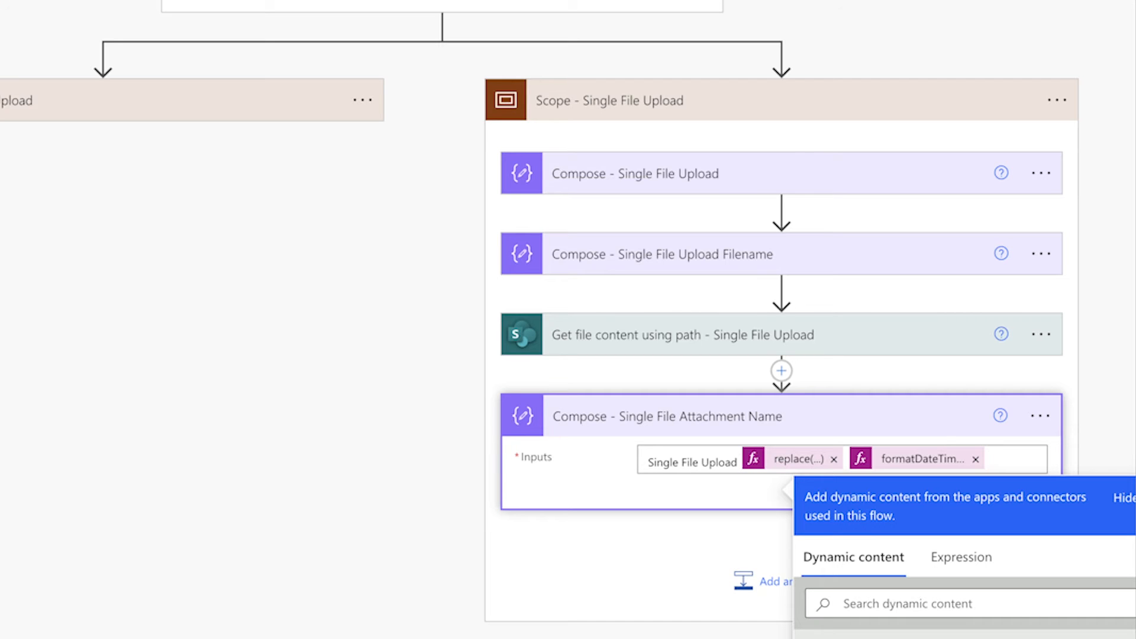
left_click(809, 374)
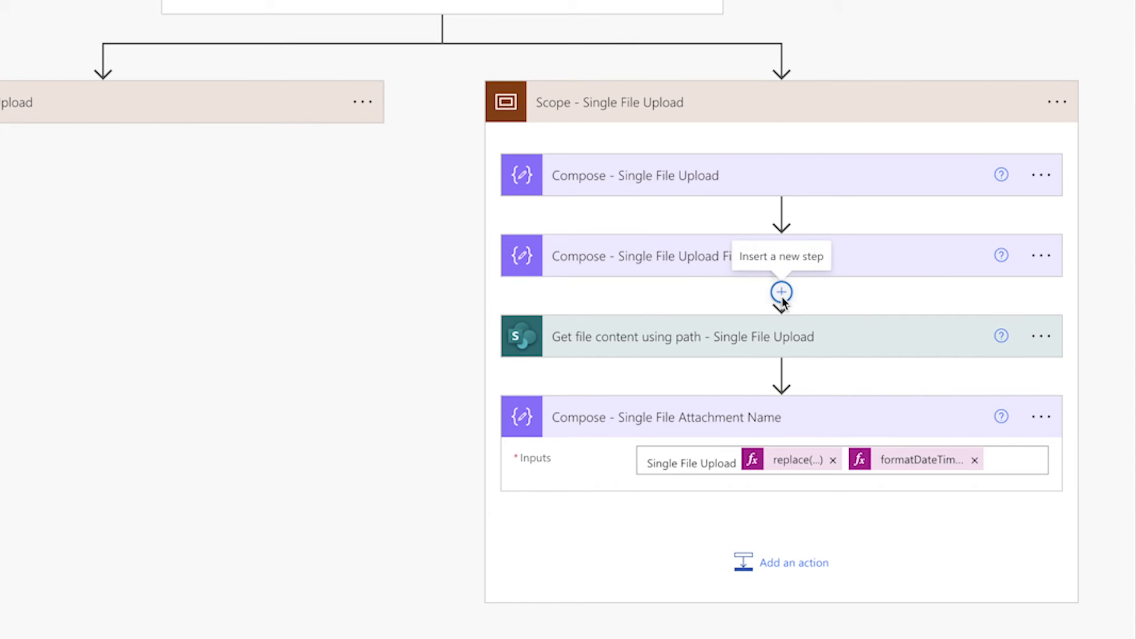
Insert a Data Operation Compose action between Compose - Single File Upload Filename and Get file content using path - Single File Upload
left_click(782, 297)
left_click(775, 314)
type("Compose")
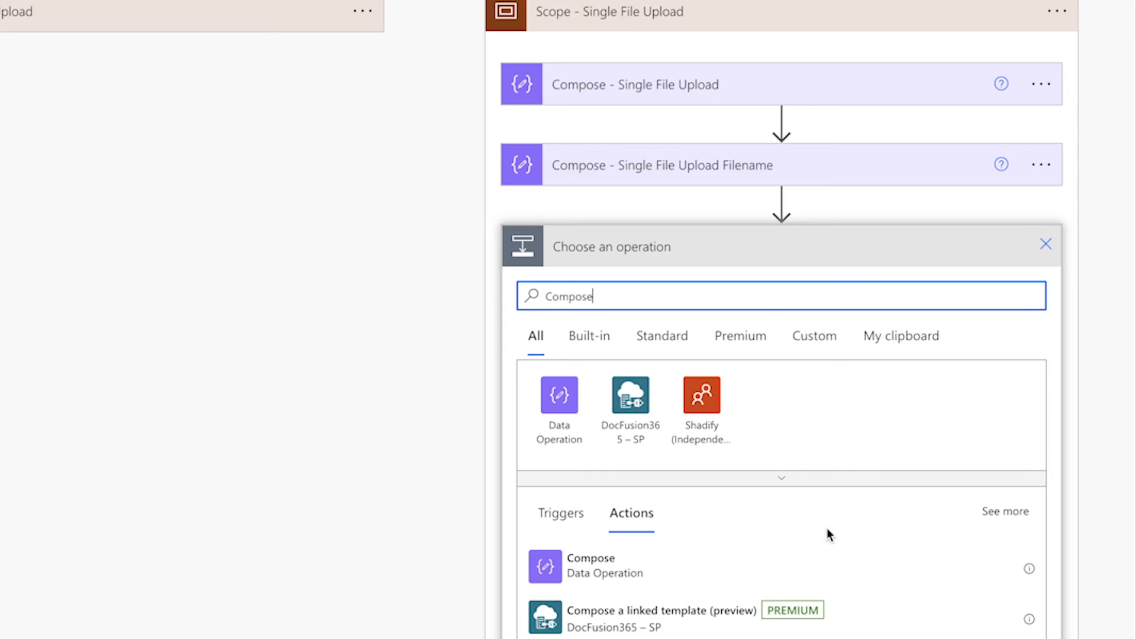
left_click(826, 567)
Rename the inserted Compose action as Compose - Single File Upload Extension and open its inputs for editing
left_click(1040, 258)
left_click(866, 323)
left_click(770, 258)
type("- Single File Upload Extension")
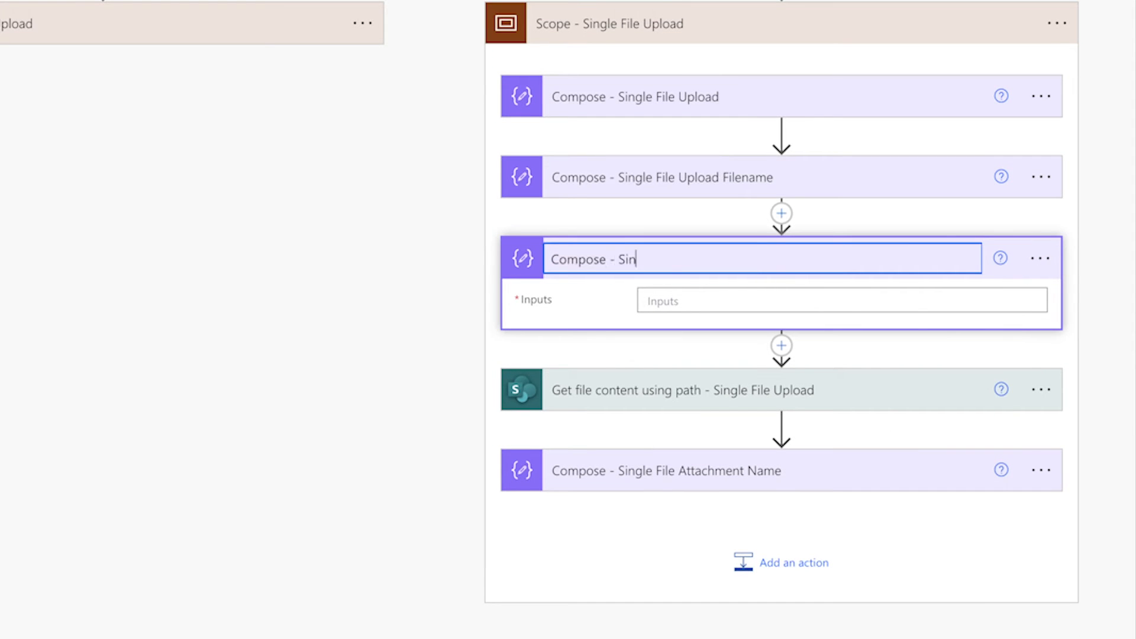
left_click(698, 298)
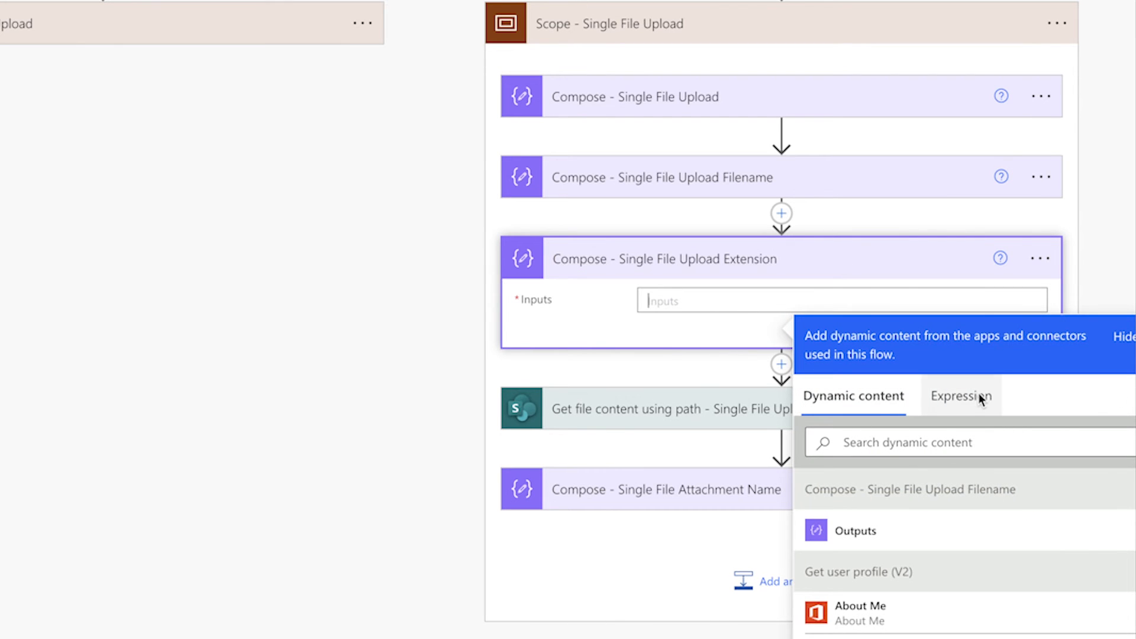
Set the Compose - Single File Upload Extension inputs to a split expression on the Compose - Single File Upload Filename outputs, separated by '.'
left_click(978, 394)
type("split(")
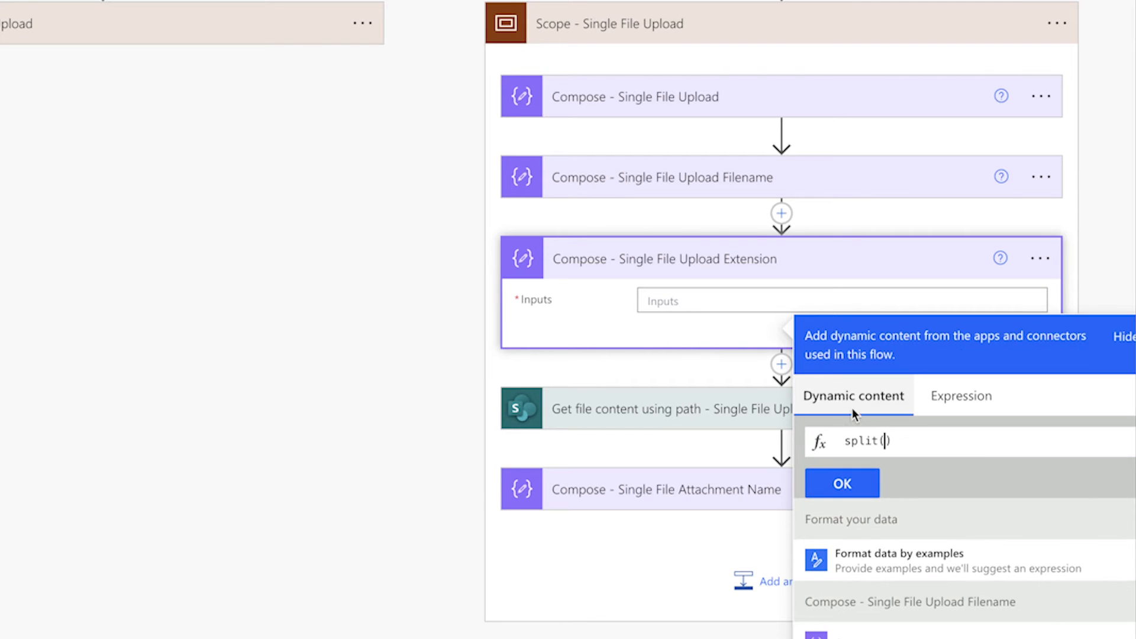
scroll(976, 455, "down", 3)
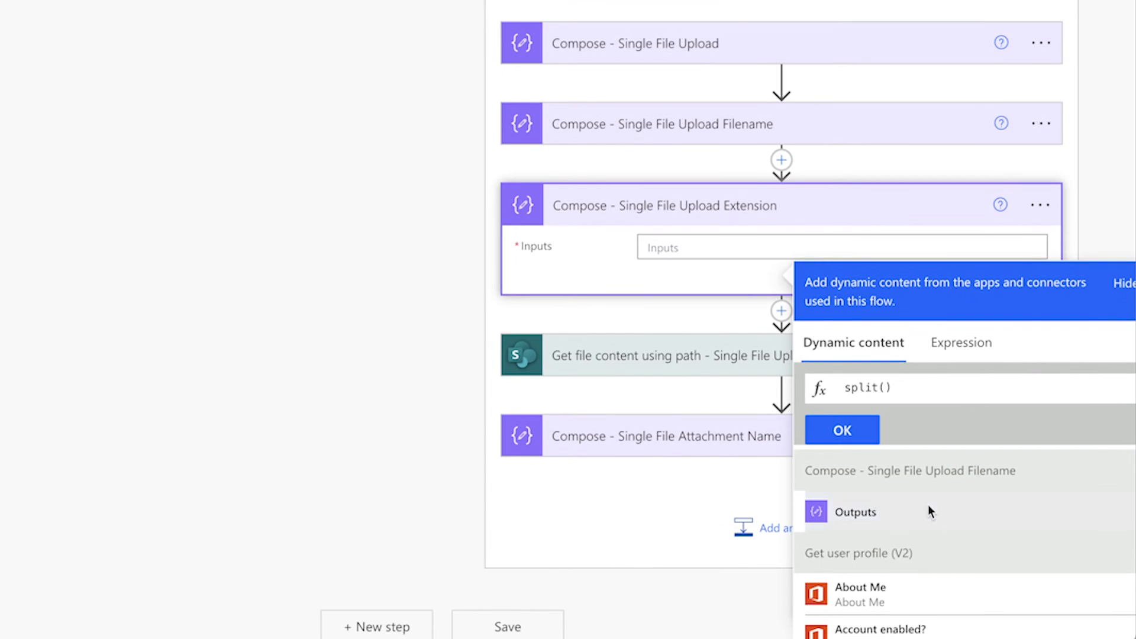
left_click(929, 509)
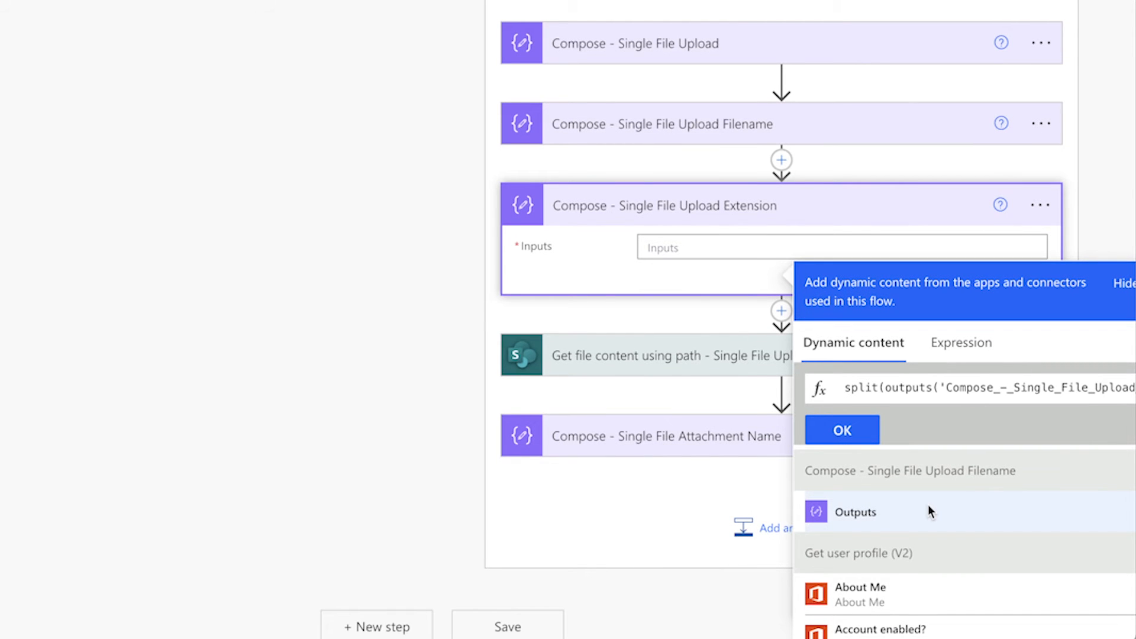
type(",'")
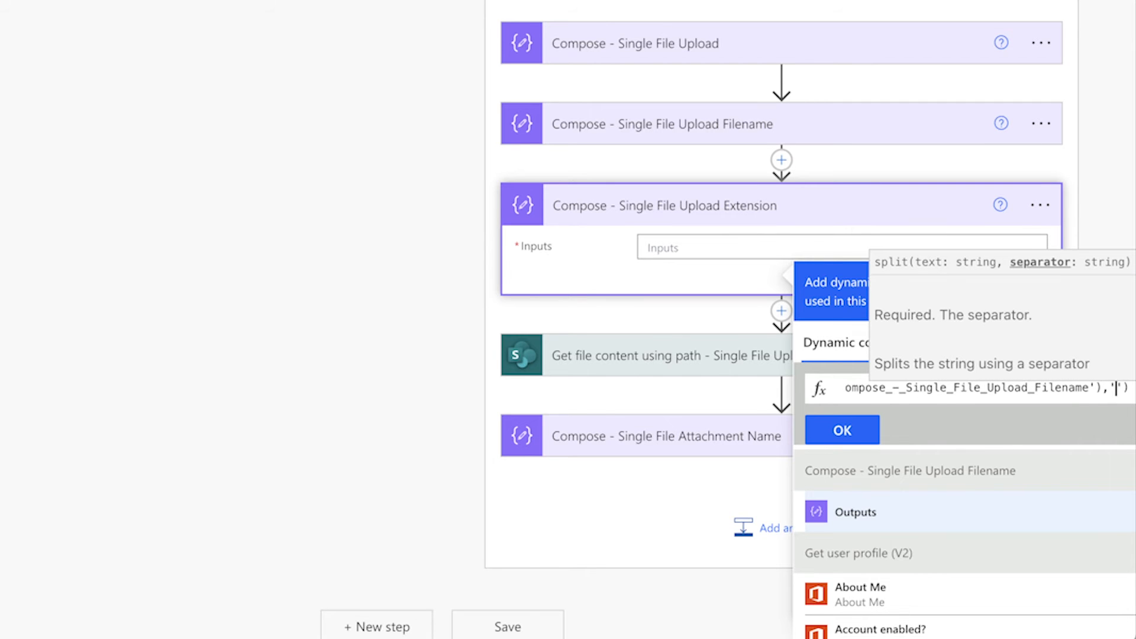
type(".")
left_click(845, 431)
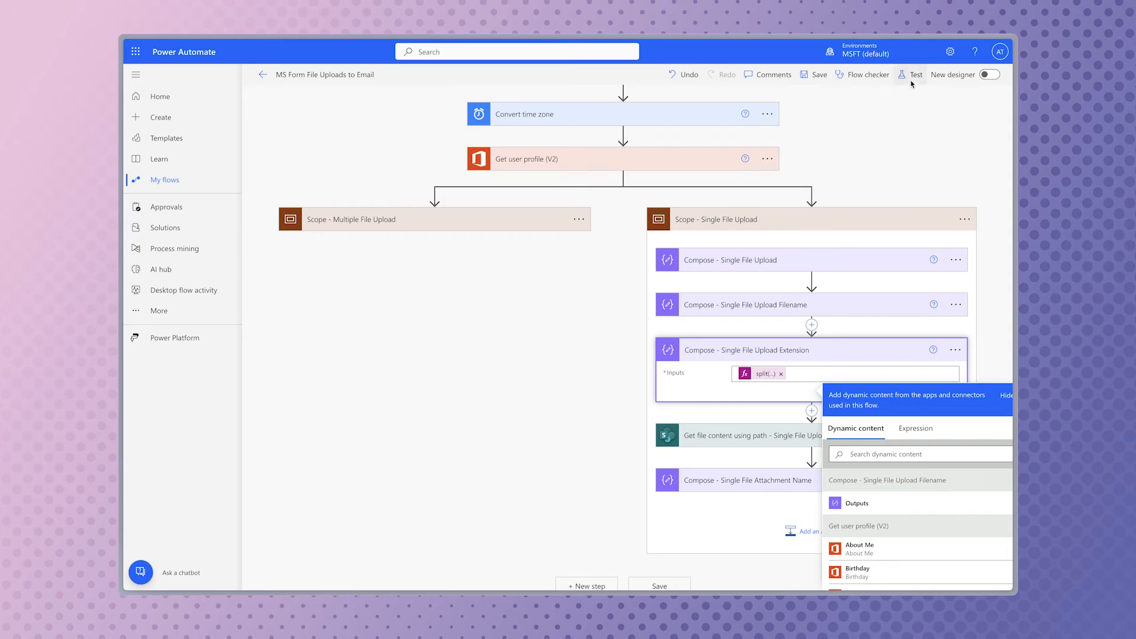
Save and manually test the flow, and examine the outputs of Compose - Single File Upload Extension in Scope - Single File Upload
left_click(902, 75)
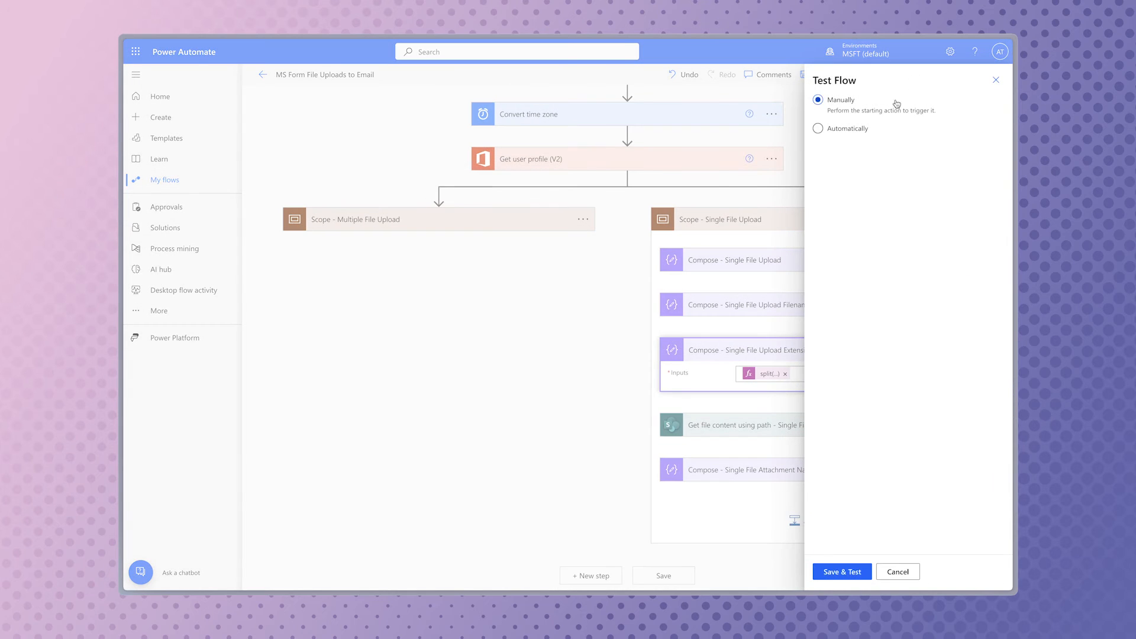
left_click(855, 568)
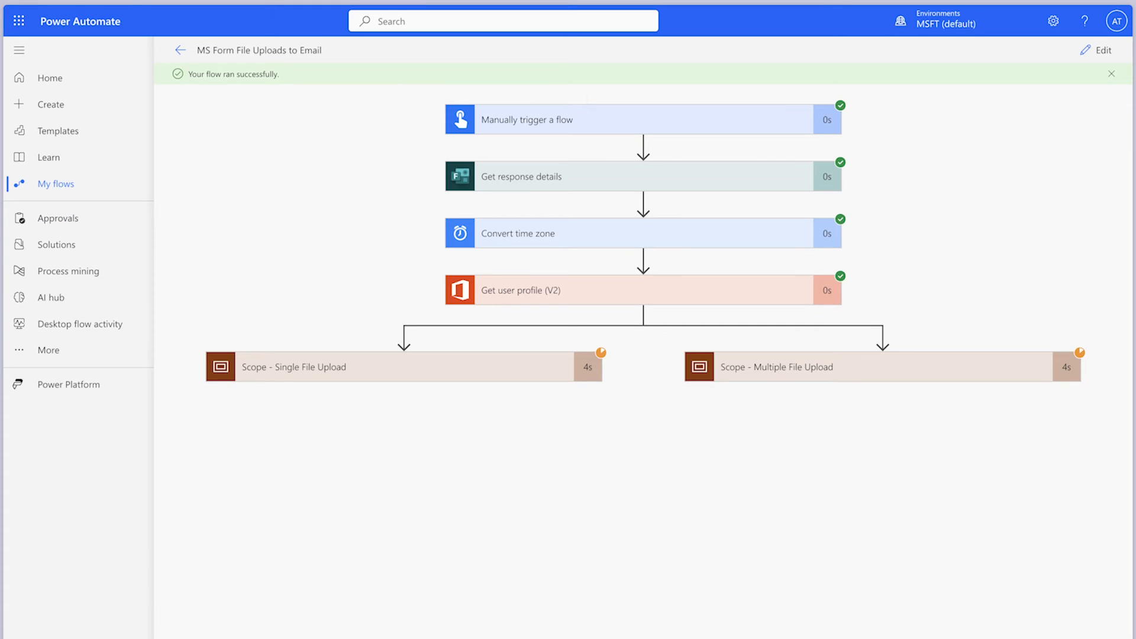
left_click(448, 367)
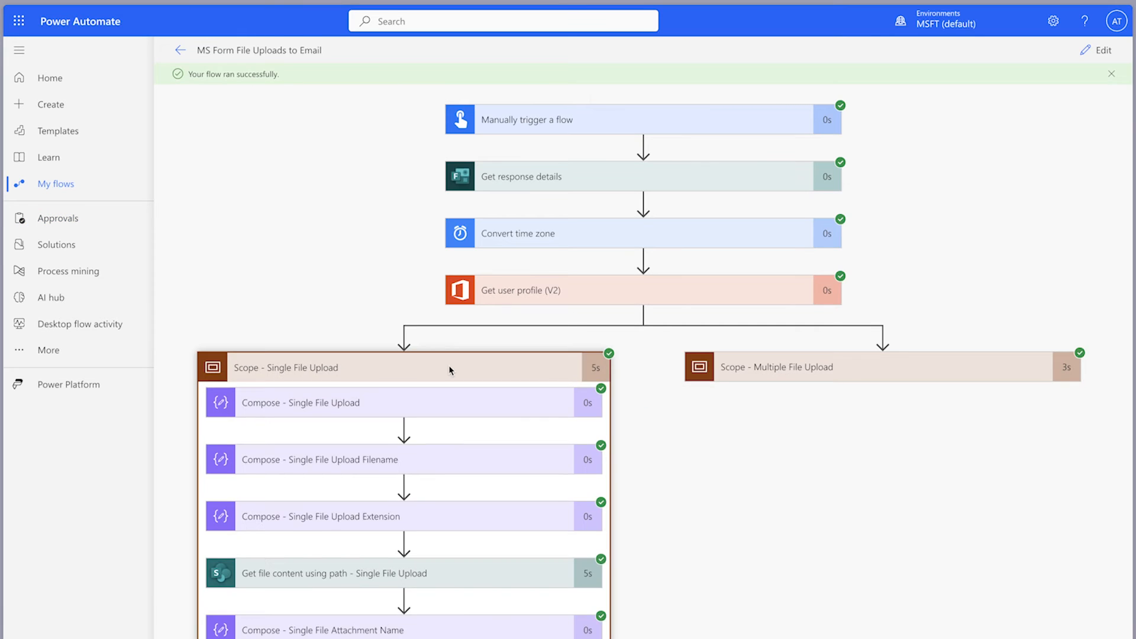
left_click(464, 515)
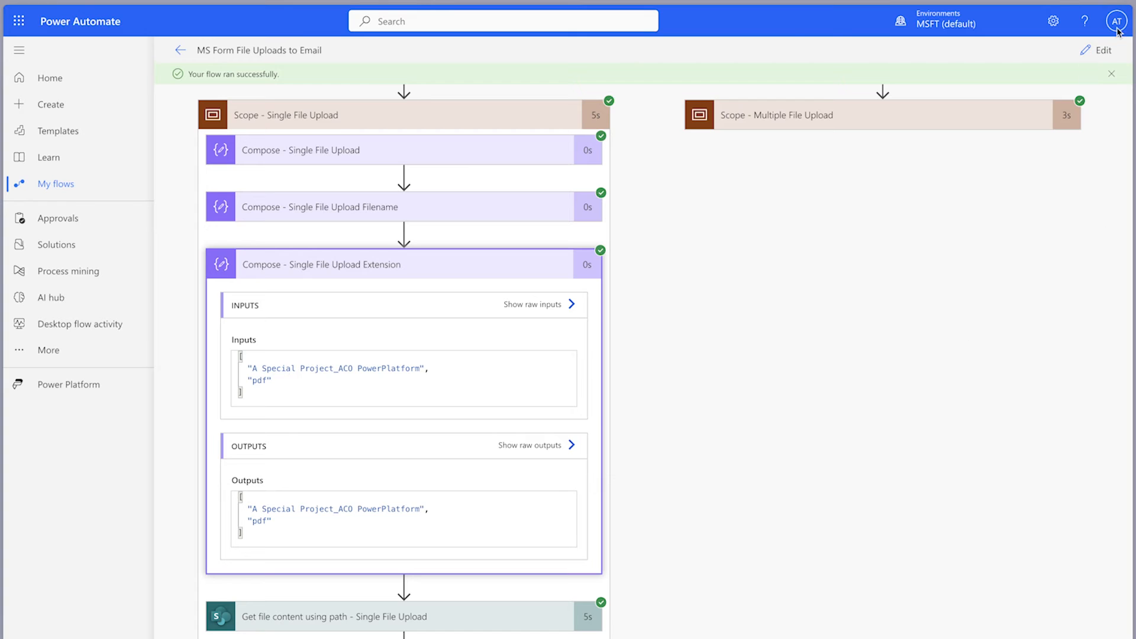
Return to editing the flow and wrap the split expression in Compose - Single File Upload Extension with last()
left_click(1100, 49)
scroll(964, 329, "down", 2)
left_click(825, 427)
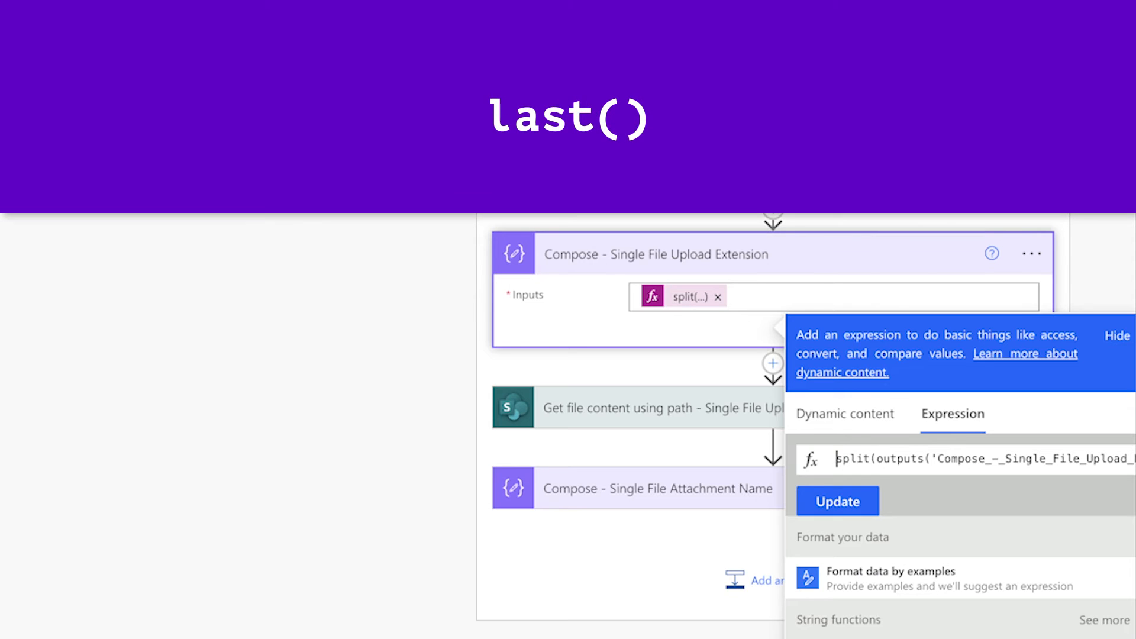
type("last(")
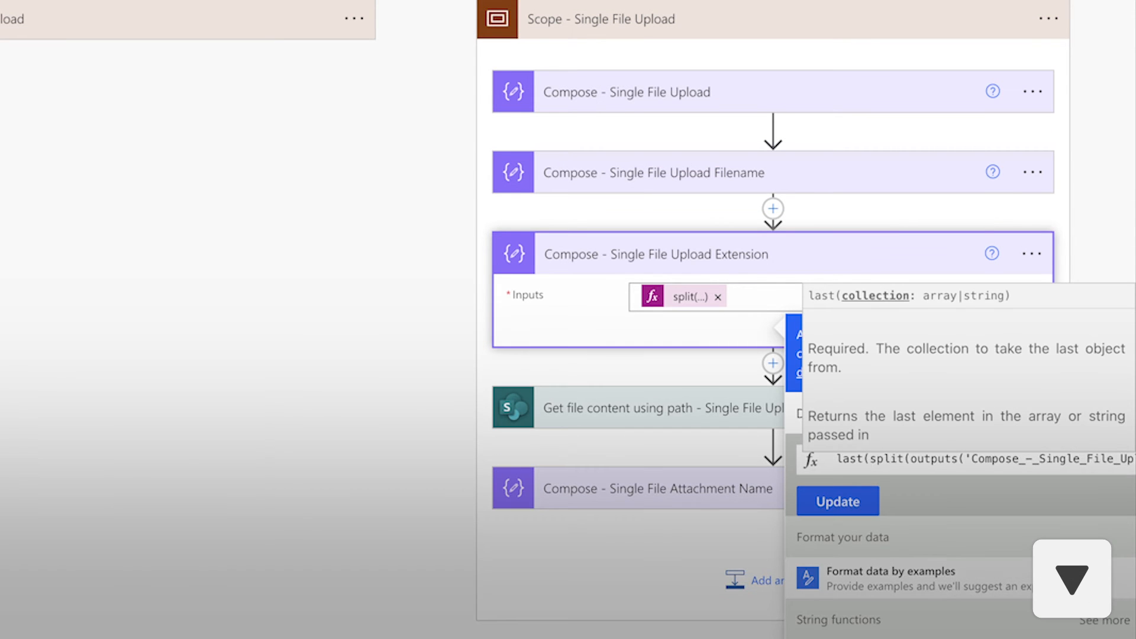
key("End")
type(")")
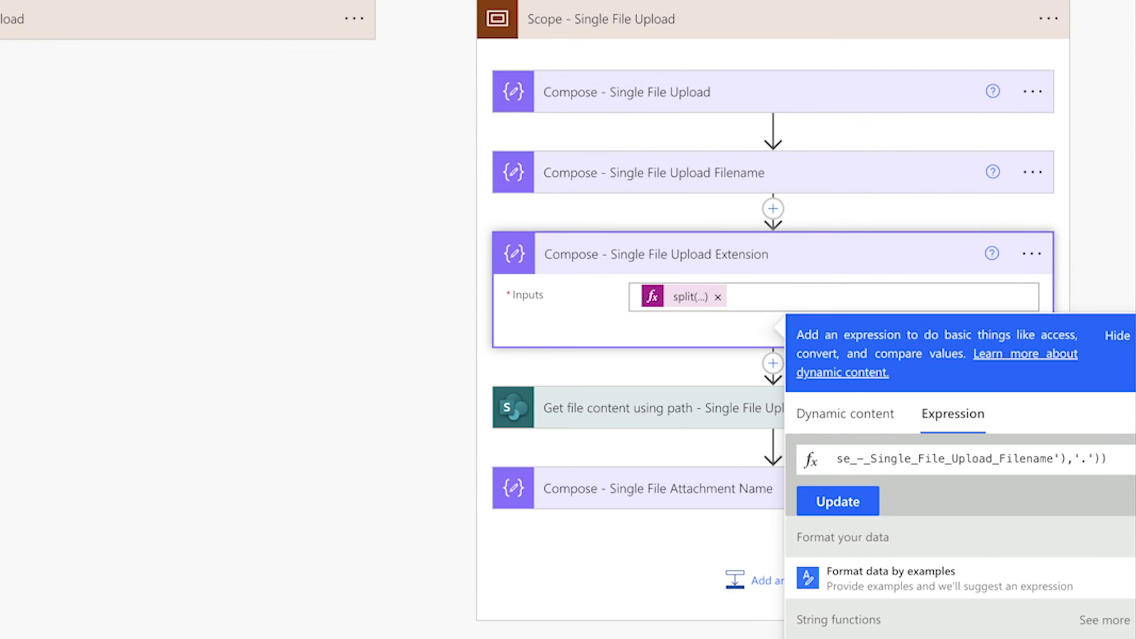
left_click(848, 502)
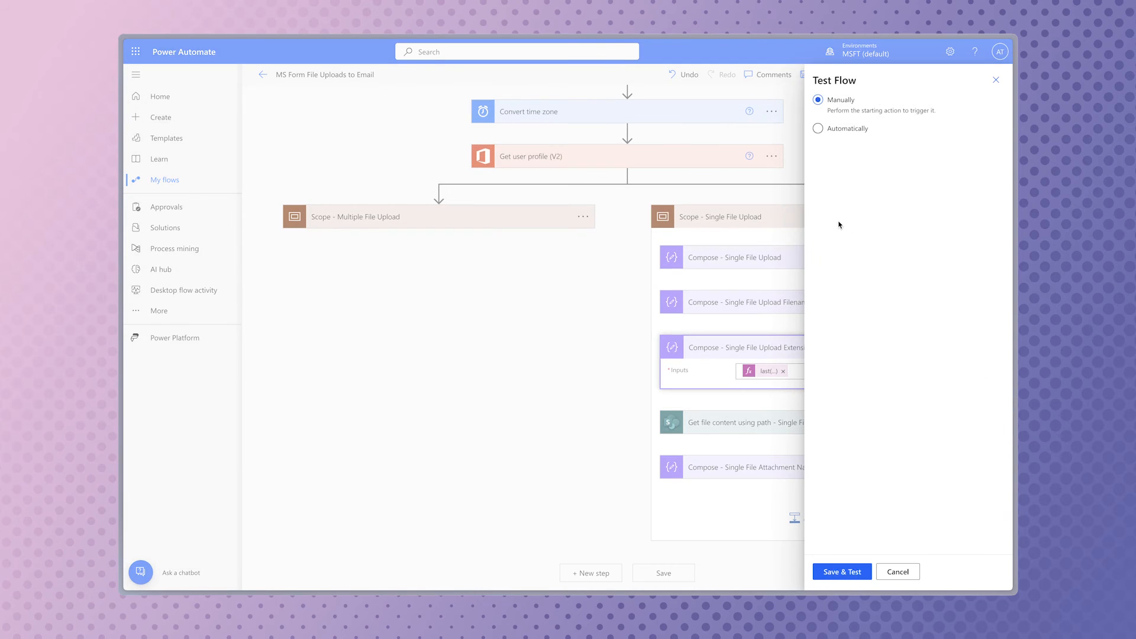
Rerun the manual flow test and examine what the last expression returns in Compose - Single File Upload Extension
left_click(837, 570)
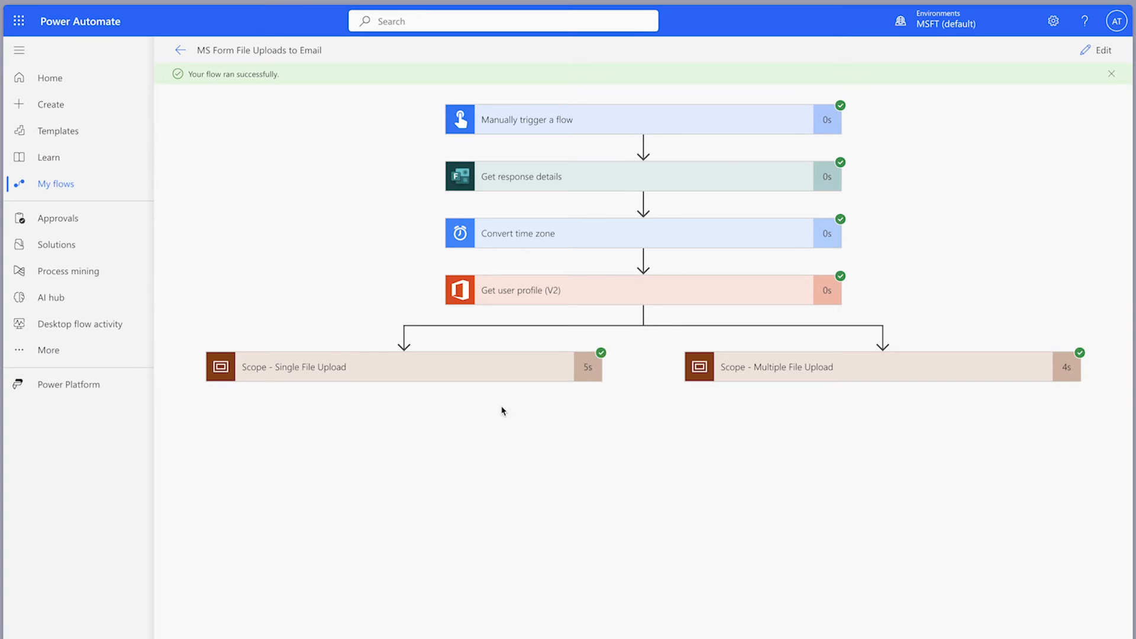
left_click(477, 377)
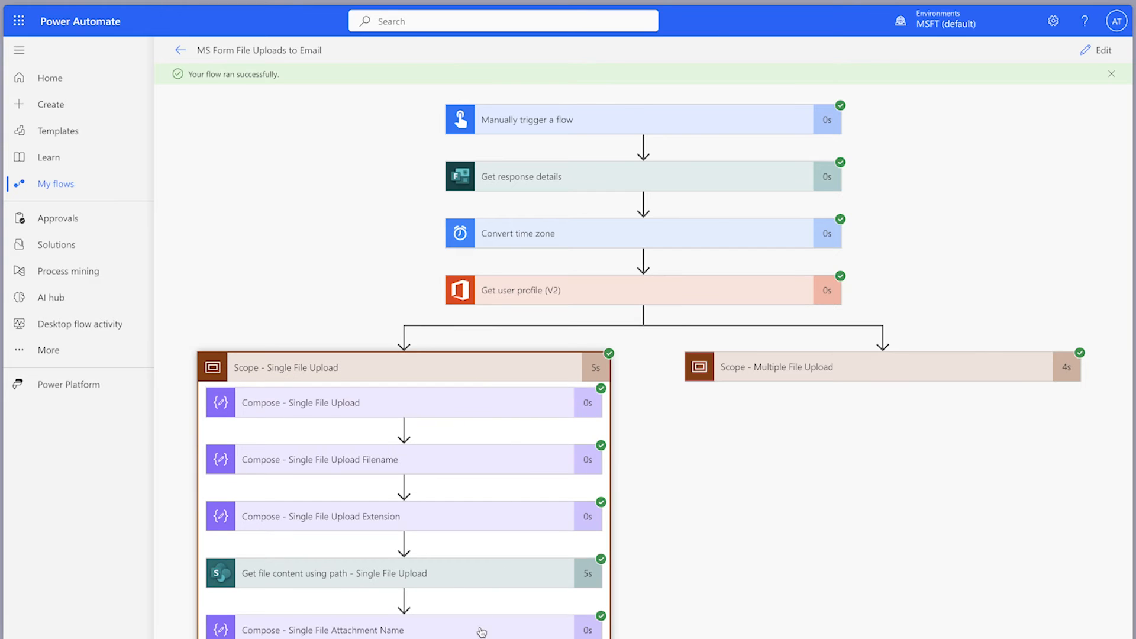
left_click(455, 525)
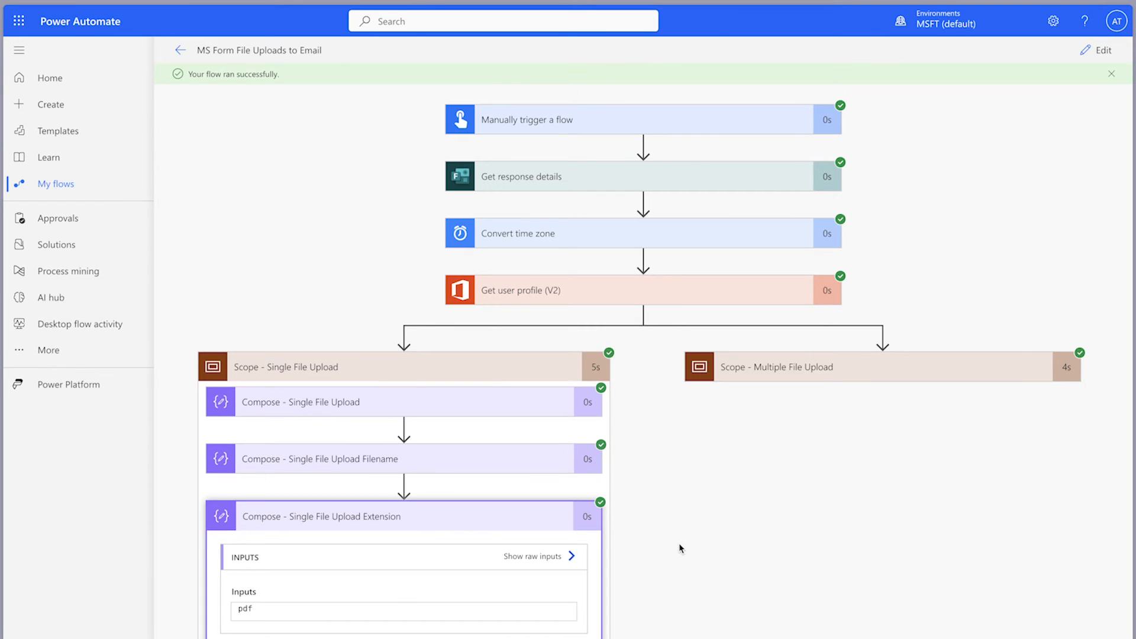
scroll(680, 545, "down", 4)
Append a period and a copy of the Compose - Single File Upload Extension last(split()) expression to the Compose - Single File Attachment Name inputs
scroll(943, 424, "down", 3)
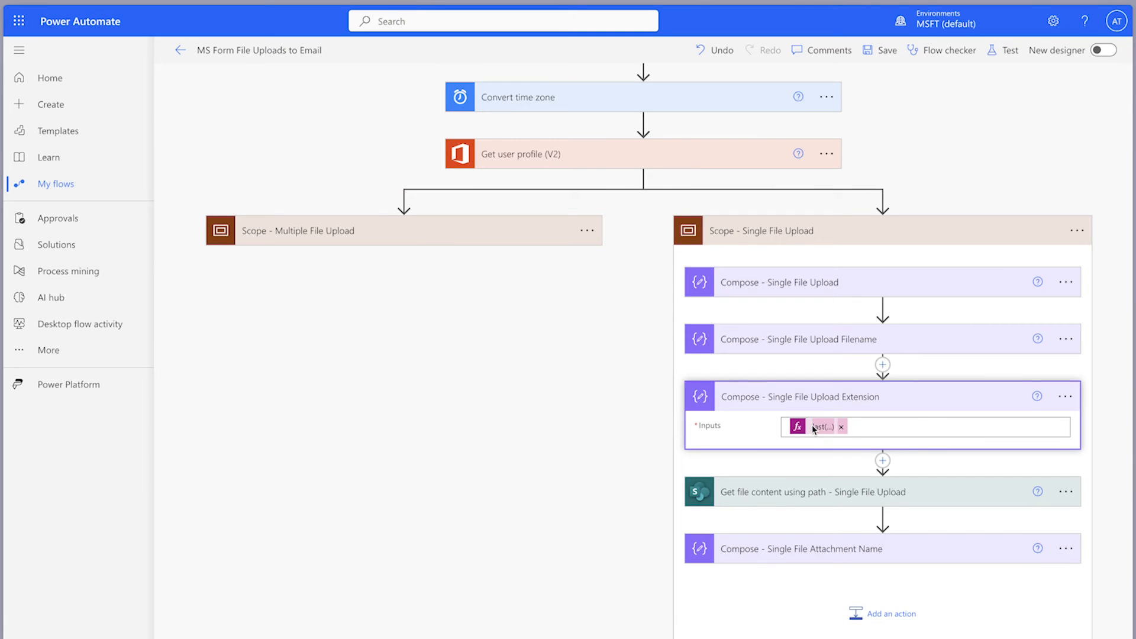
left_click(811, 426)
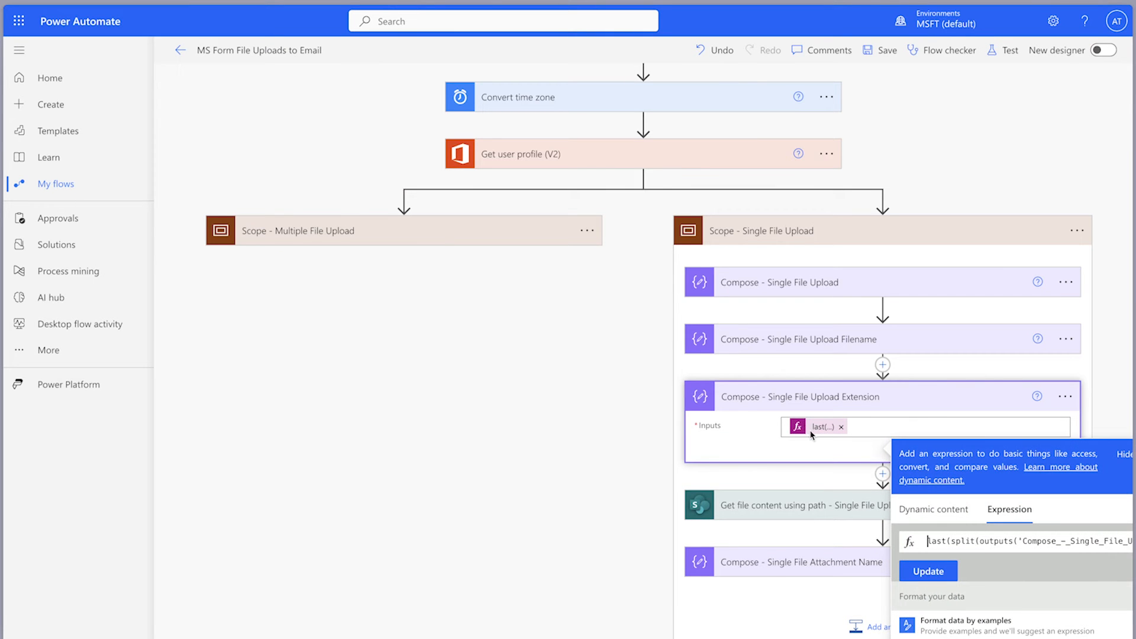
left_click(841, 561)
left_click(1039, 580)
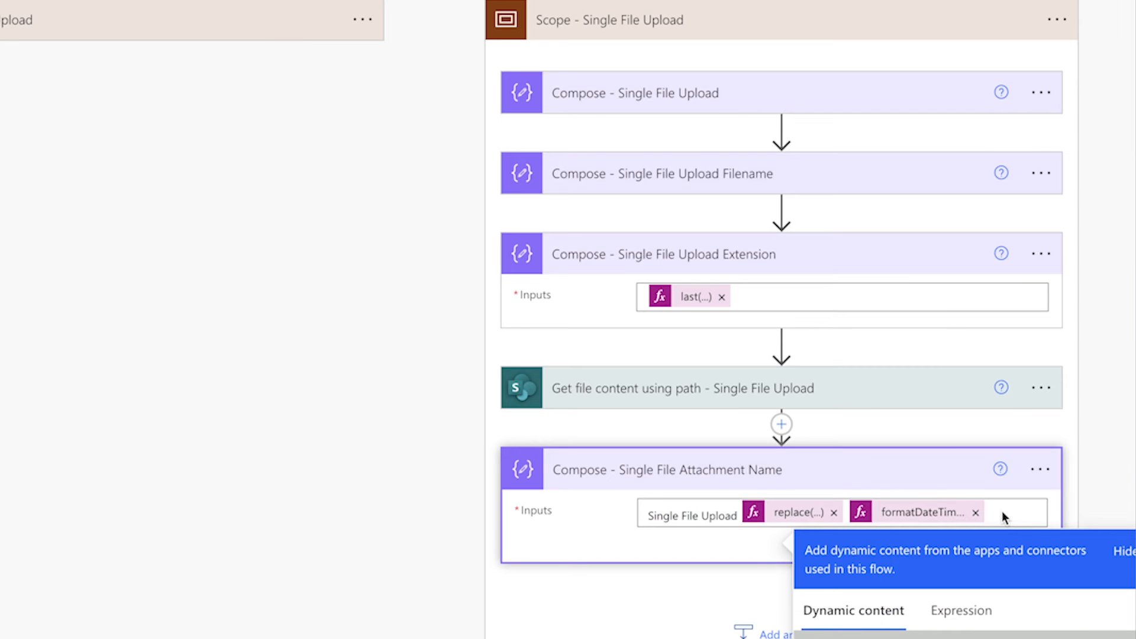
type(".")
left_click(960, 610)
key("ctrl+v")
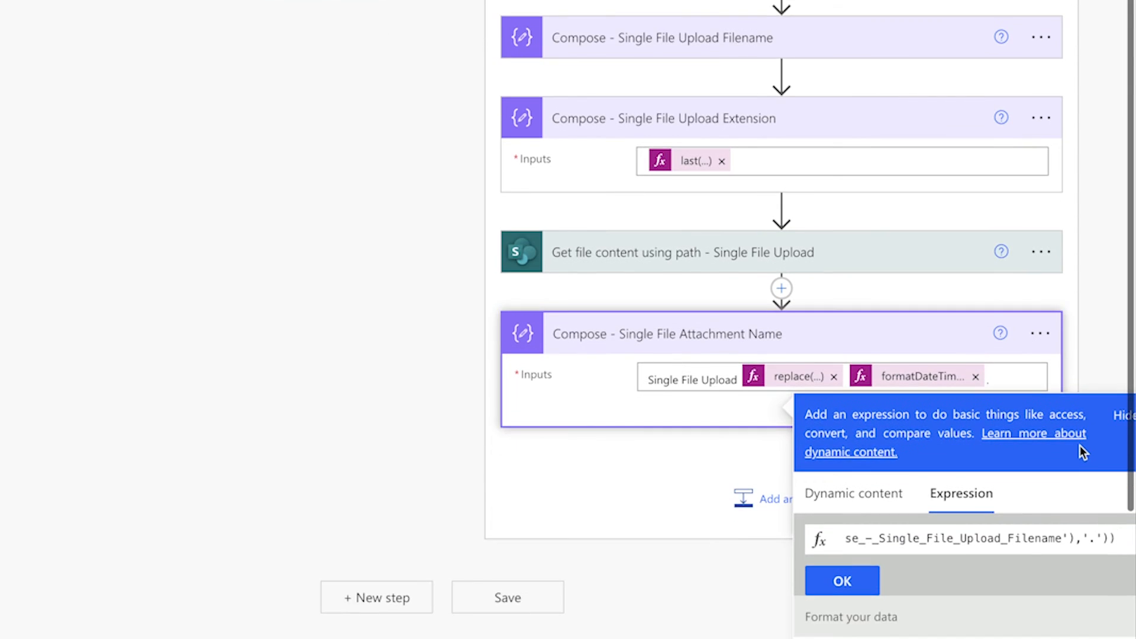
scroll(1080, 445, "down", 5)
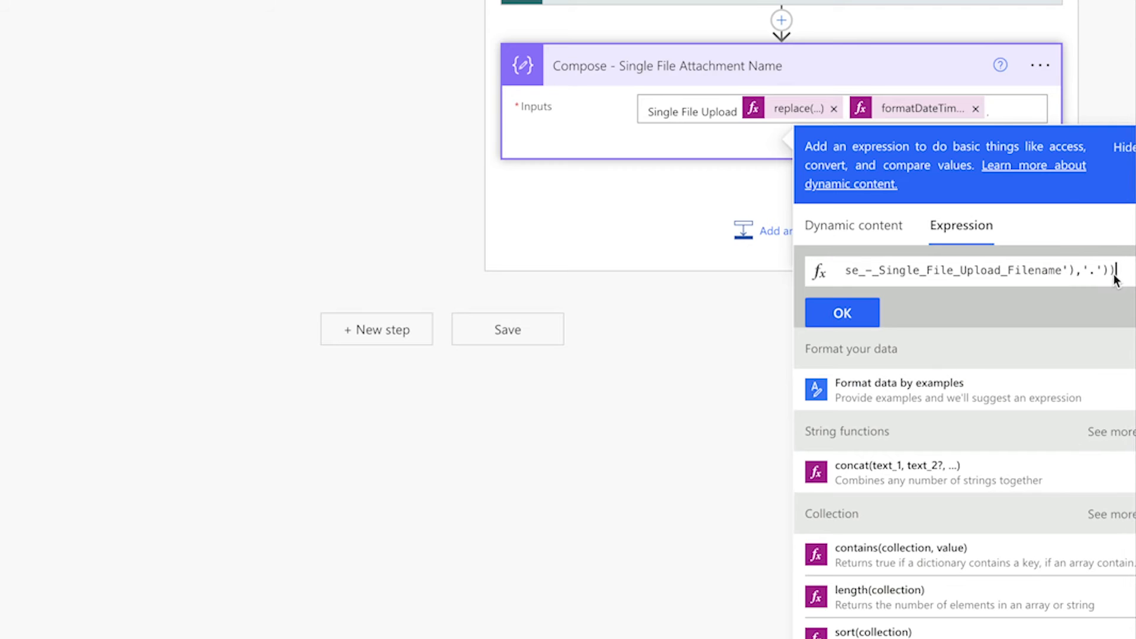
left_click(847, 319)
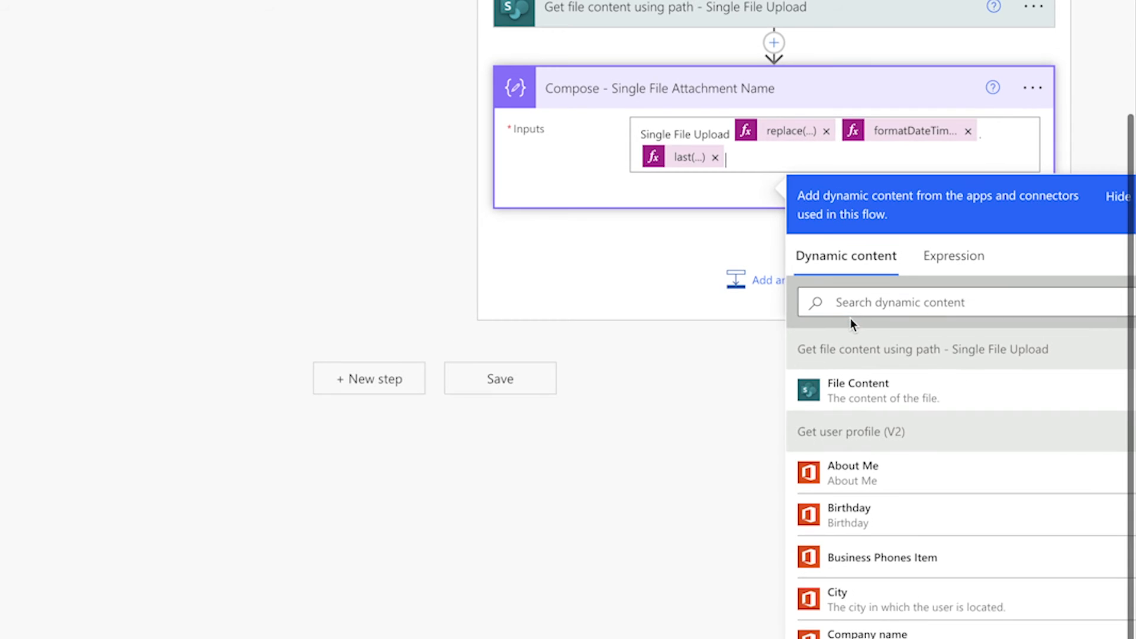
Delete the Compose - Single File Upload Extension action from Scope - Single File Upload
scroll(1081, 170, "up", 5)
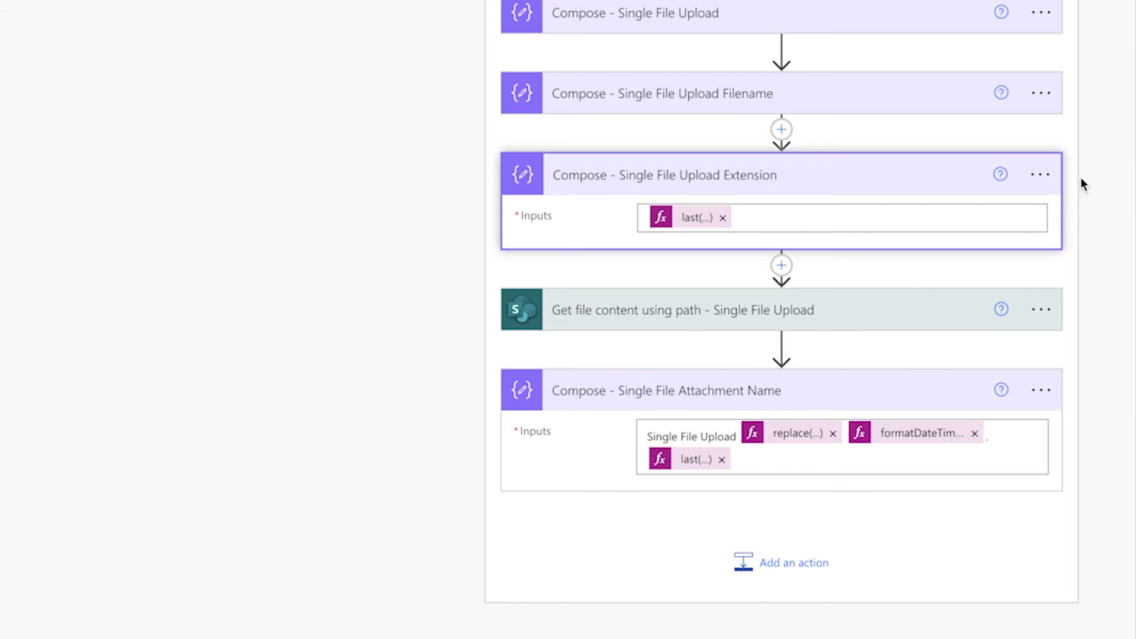
left_click(1041, 175)
left_click(935, 442)
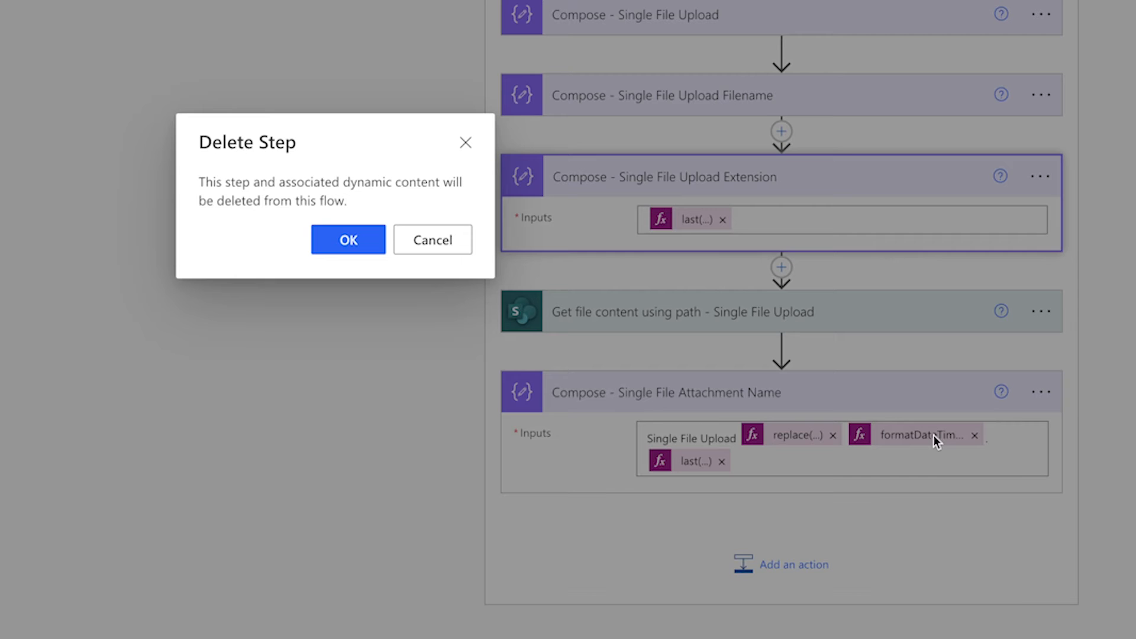
left_click(348, 240)
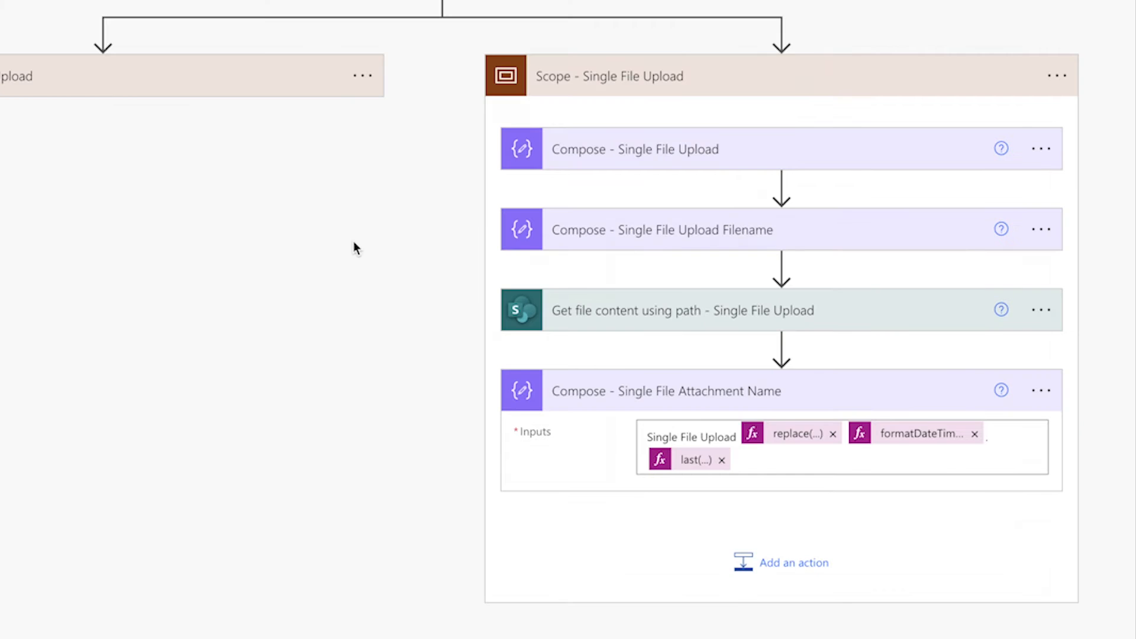
Save and manually test the flow, and examine the full file name produced by Compose - Single File Attachment Name
left_click(870, 74)
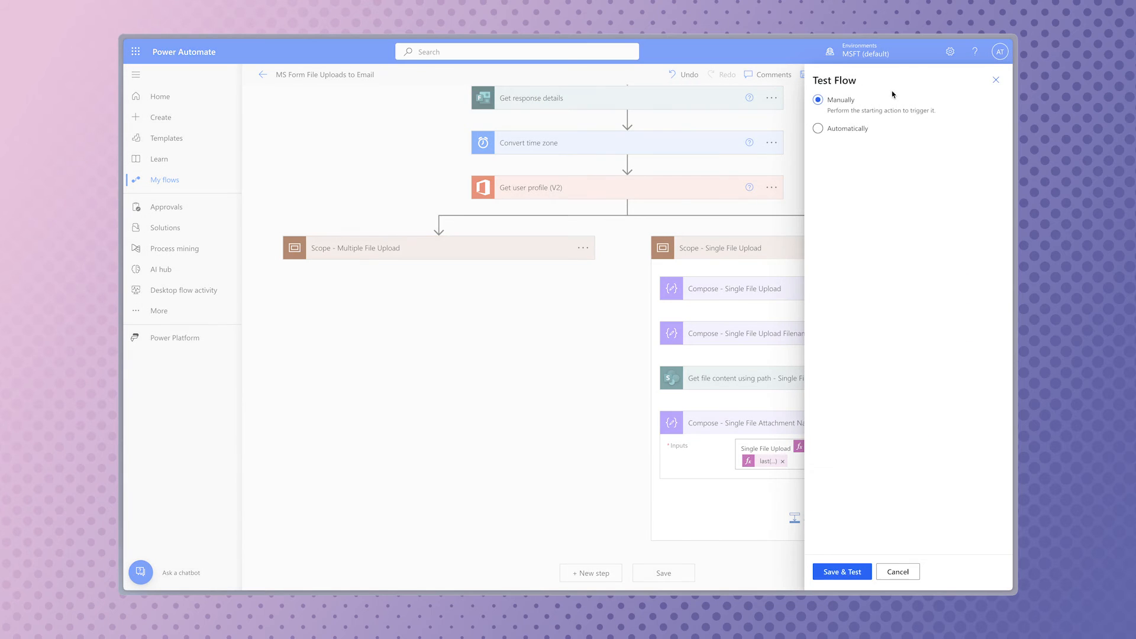
left_click(842, 570)
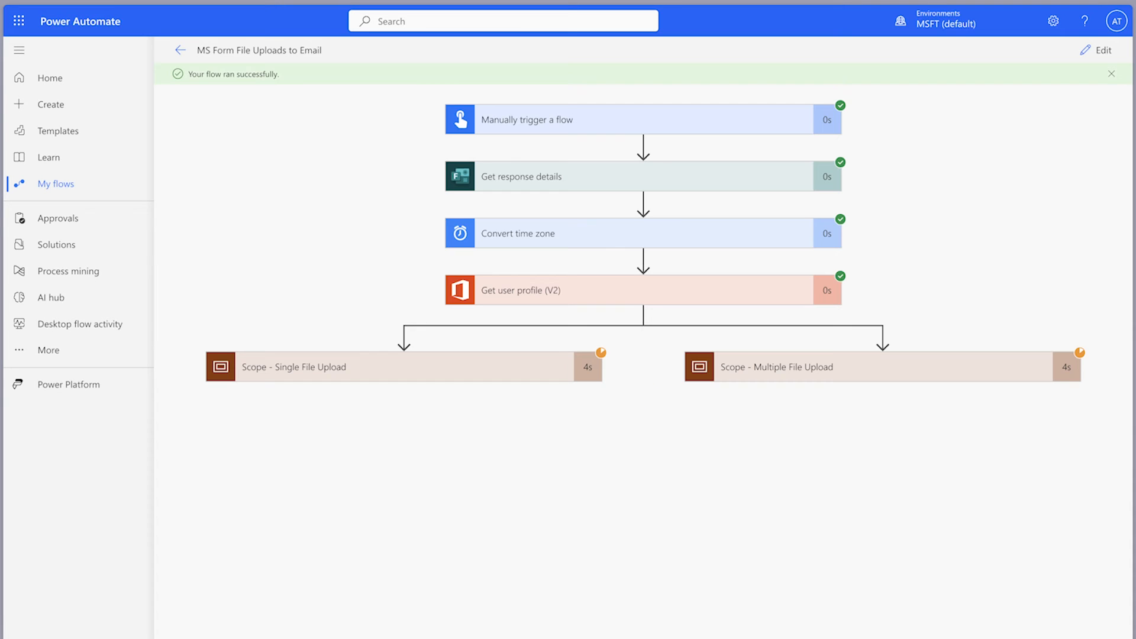
left_click(481, 376)
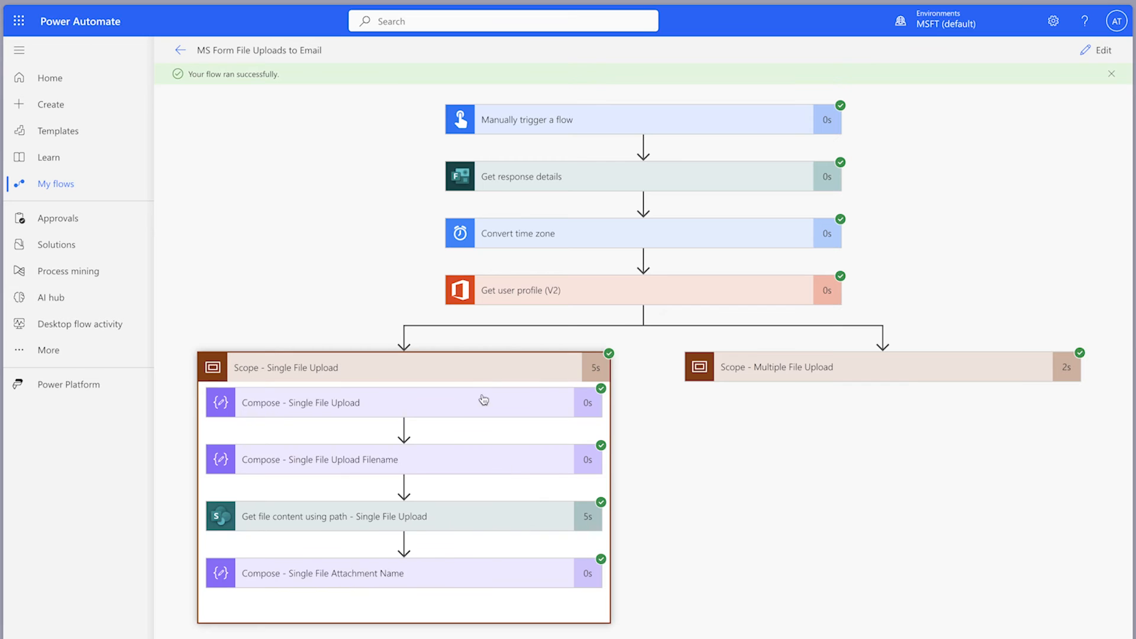
left_click(481, 571)
scroll(664, 544, "down", 4)
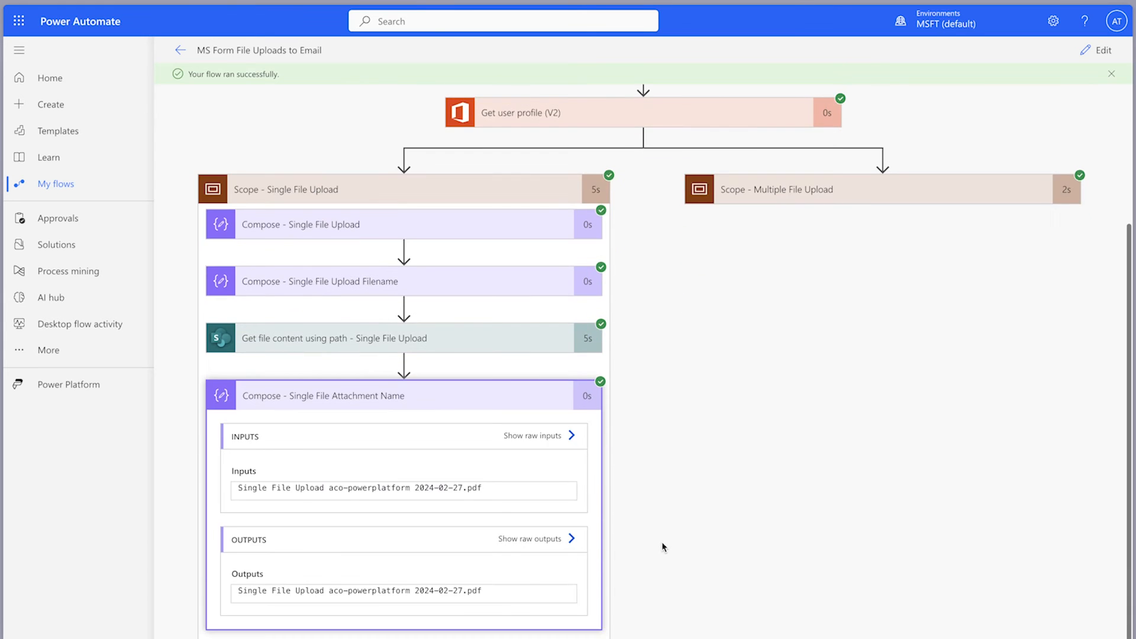
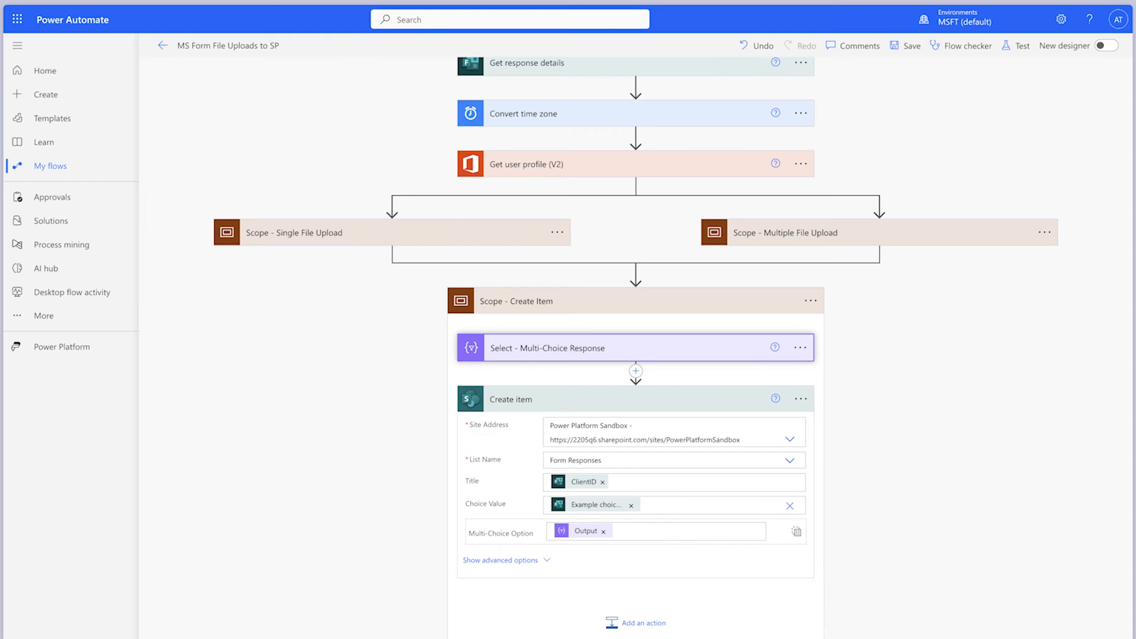
In the MS Form File Uploads to SP flow, insert a SharePoint Add attachment action after Create item in Scope - Create Item
left_click(631, 624)
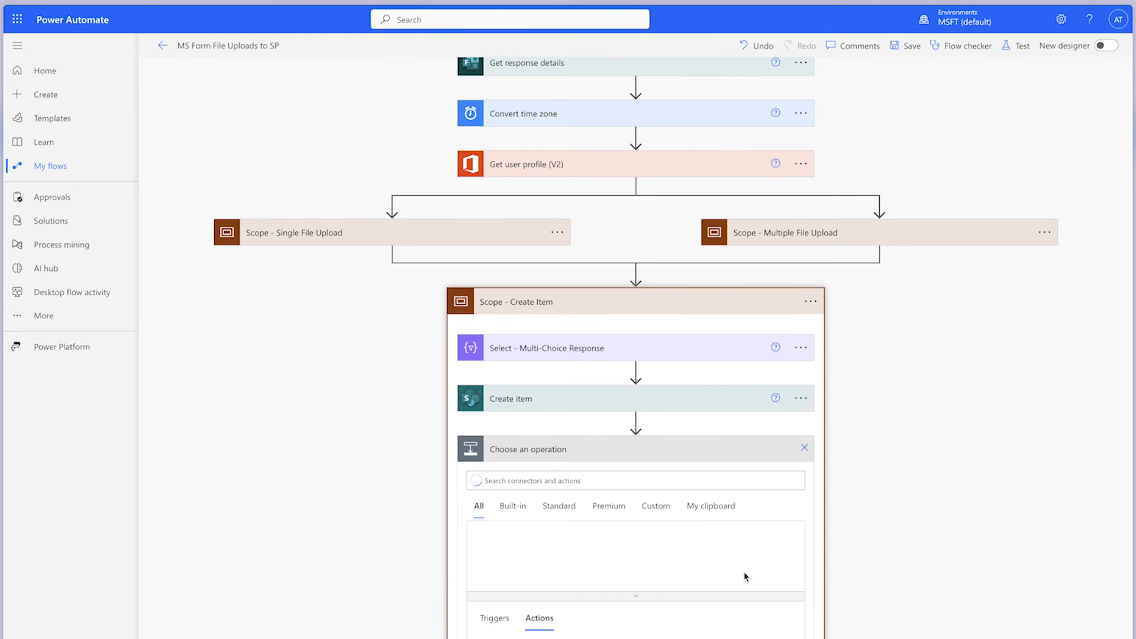
type("add attachment")
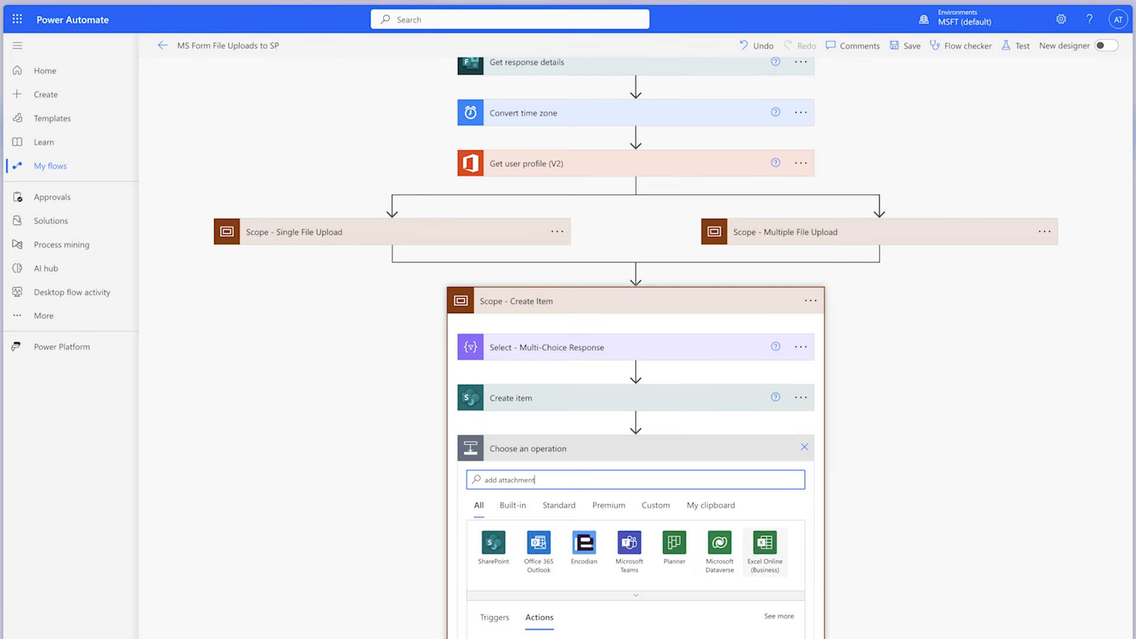
left_click(698, 638)
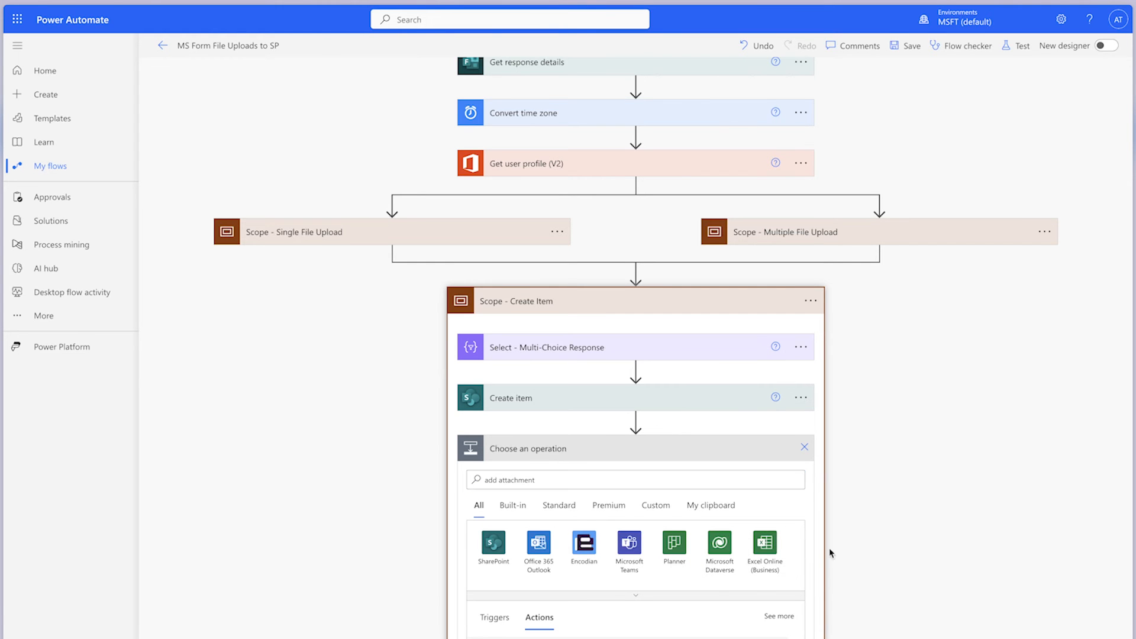
Point the Add attachment action to the Power Platform Sandbox site and Form Responses list, with Id set to Create item's ID
left_click(774, 407)
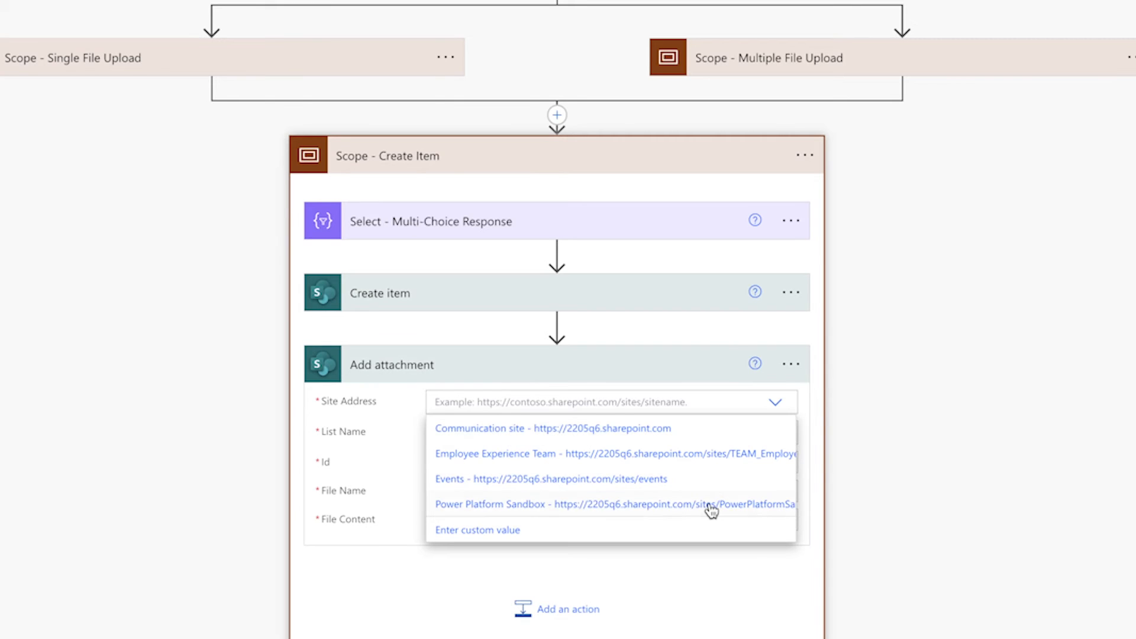
left_click(724, 503)
left_click(775, 454)
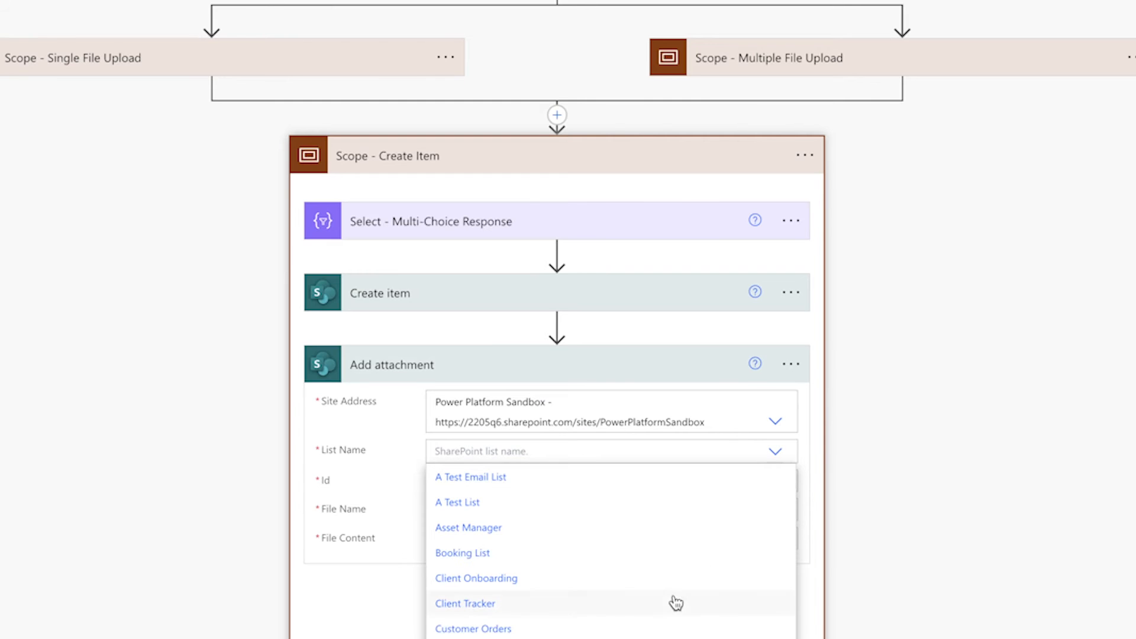
scroll(675, 601, "down", 3)
left_click(518, 586)
left_click(782, 478)
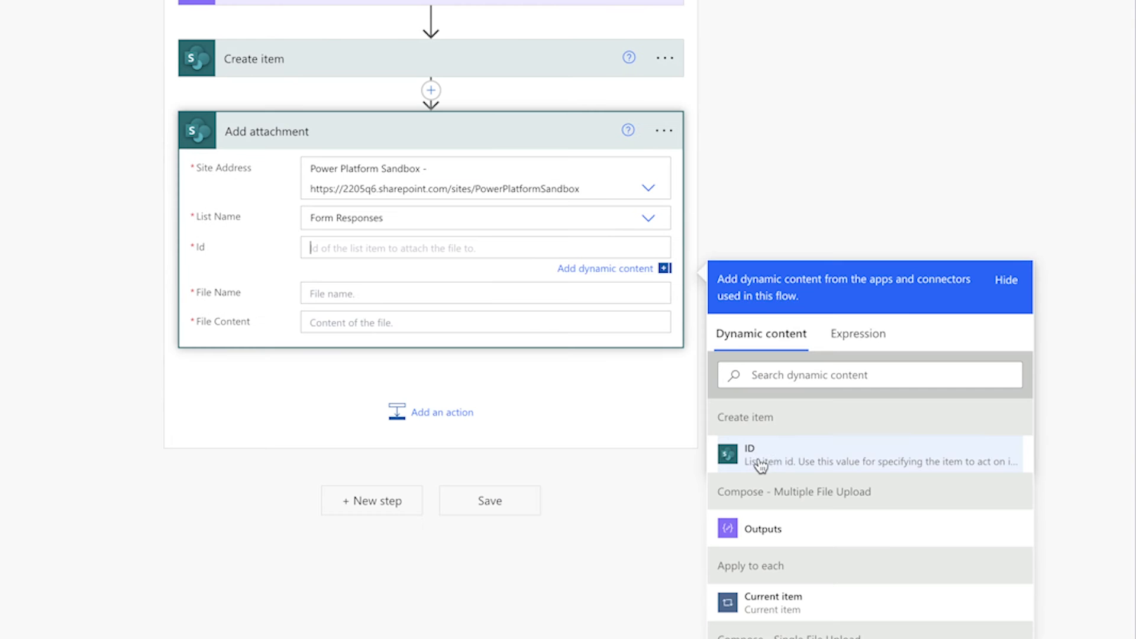
left_click(788, 464)
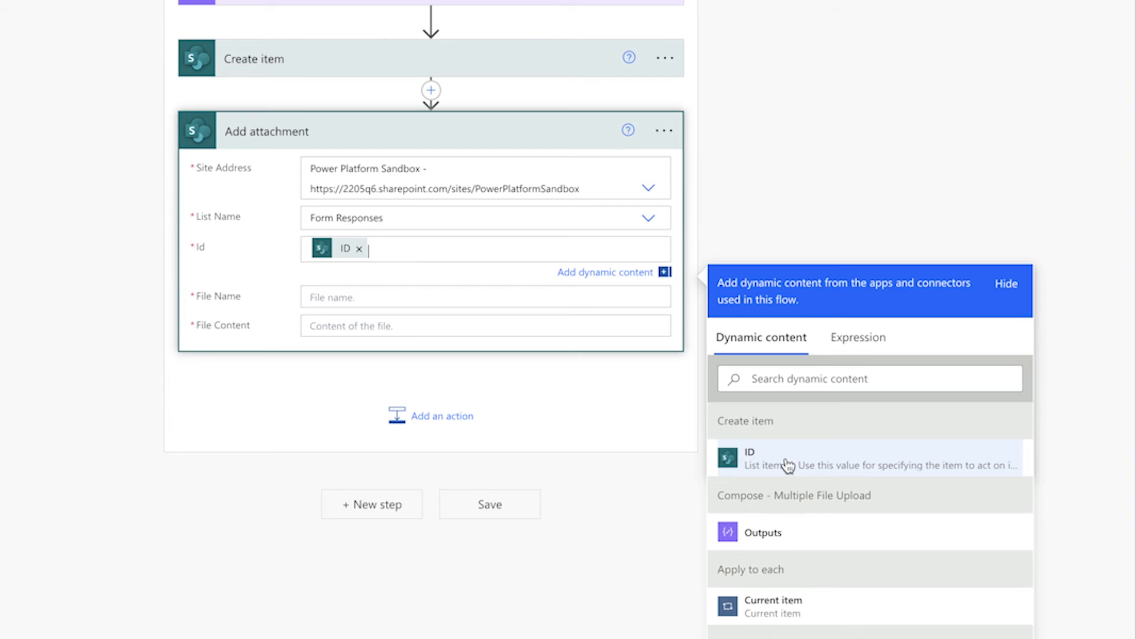
Set Add attachment's File Name to the Compose - Single File Upload Filename outputs and File Content to the single file upload's File Content
left_click(393, 295)
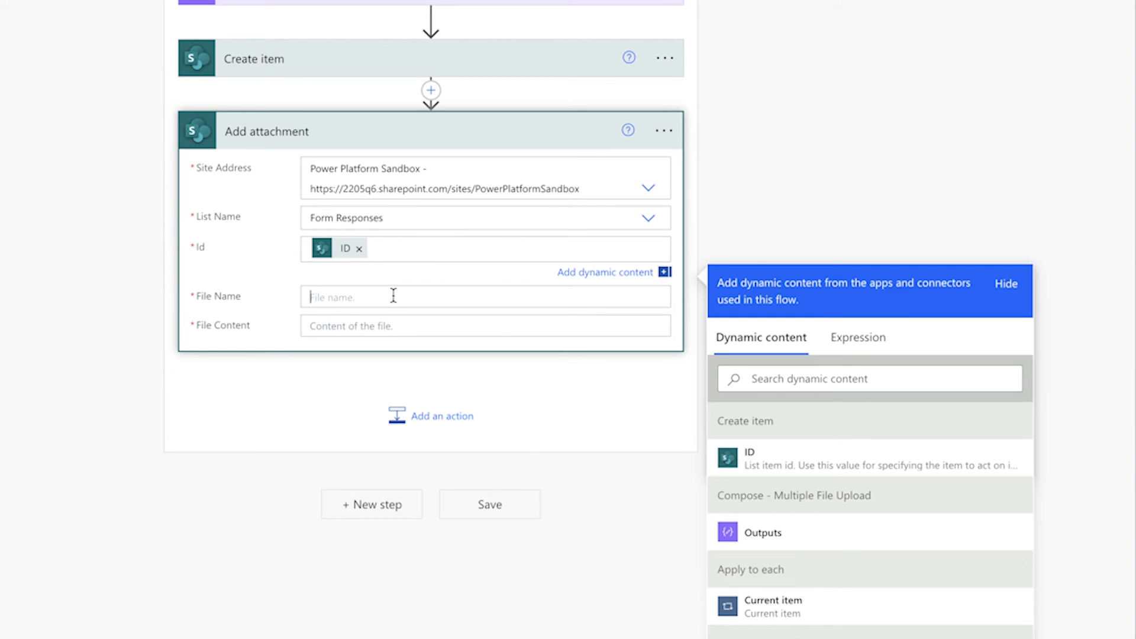
left_click(796, 425)
type("output")
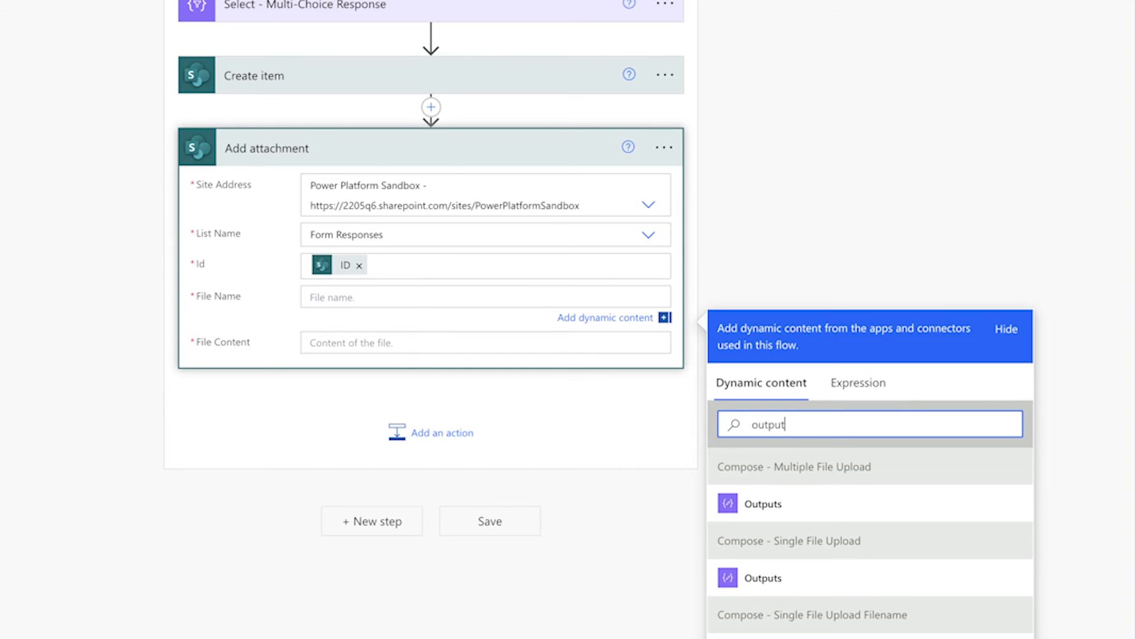
scroll(828, 562, "down", 1)
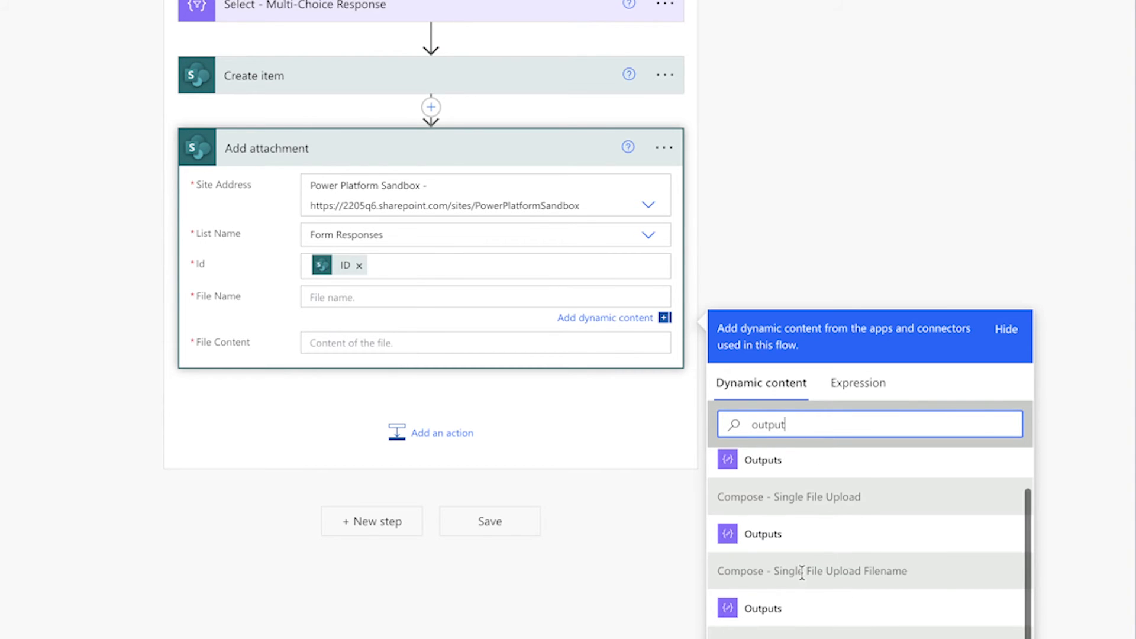
left_click(769, 609)
left_click(395, 347)
left_click(788, 473)
type("fi")
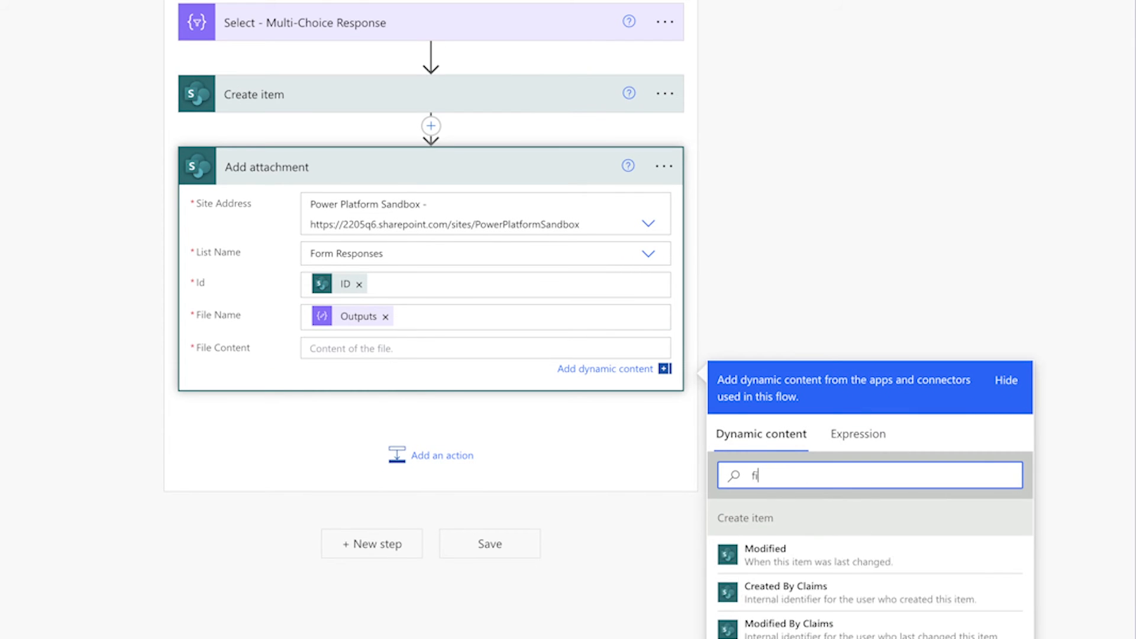
type("le cont")
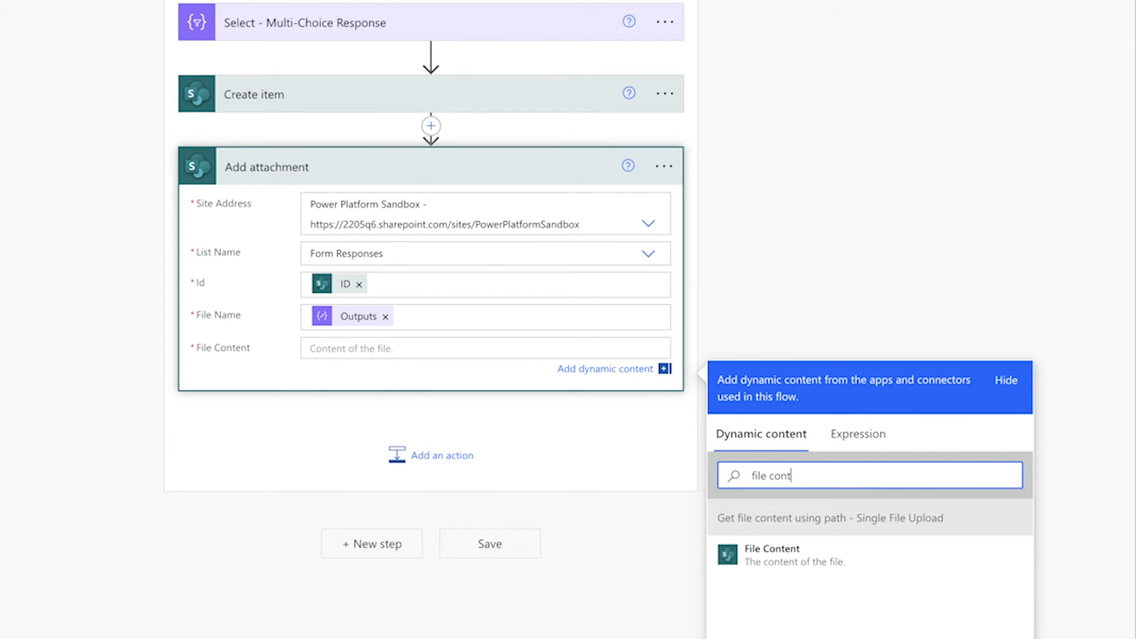
left_click(807, 568)
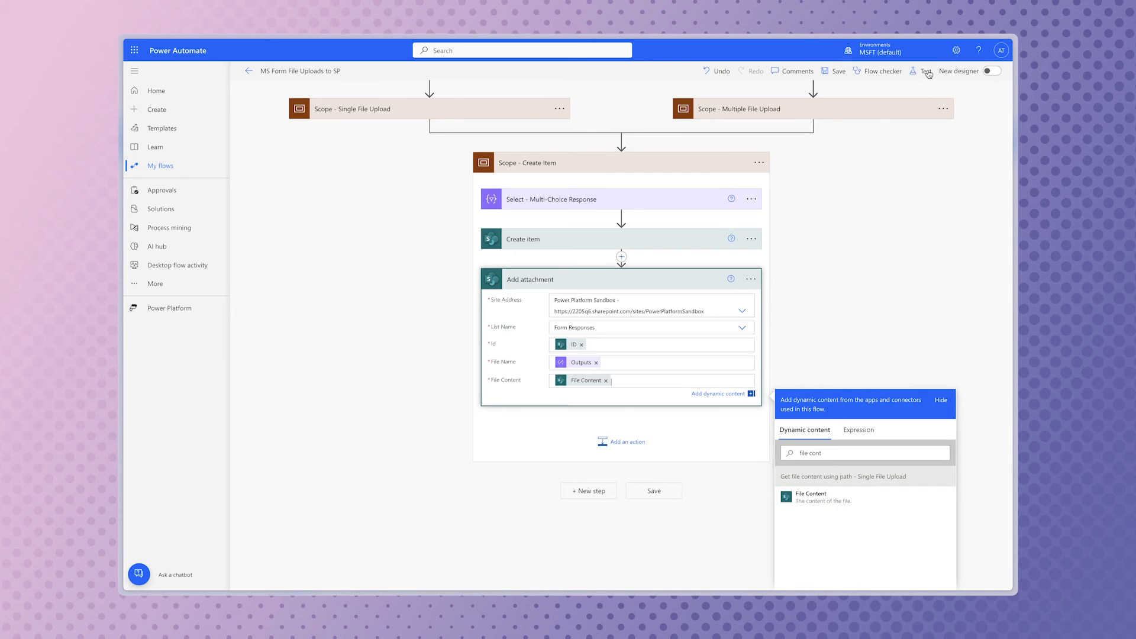
Save and manually test the flow, and open the created item's details in the SharePoint Form Responses list
left_click(928, 71)
left_click(848, 574)
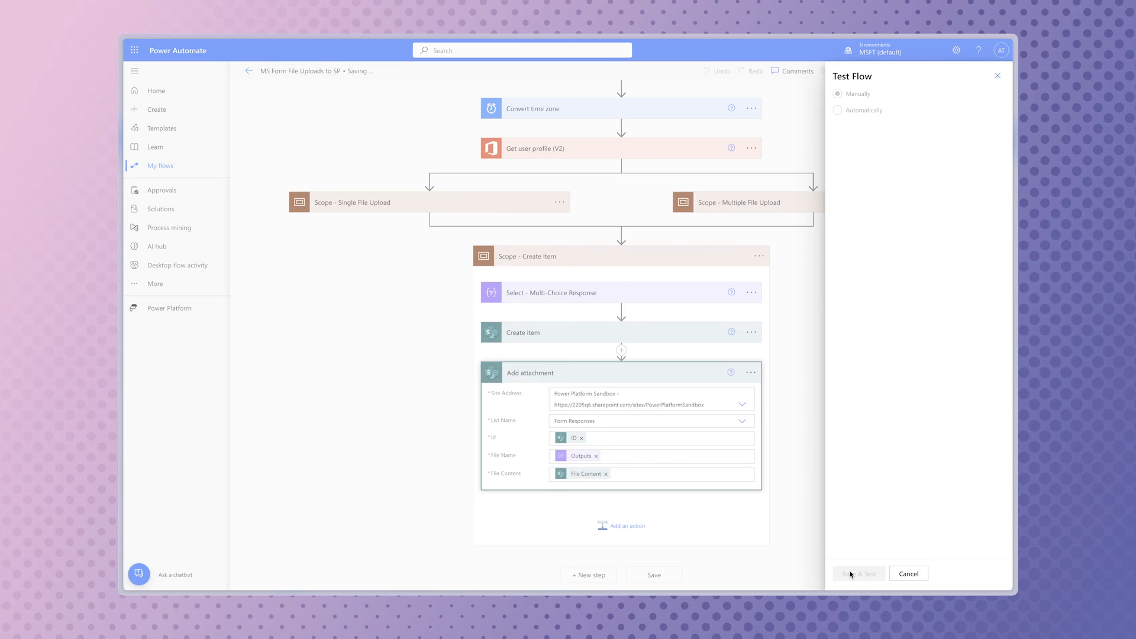
left_click(879, 573)
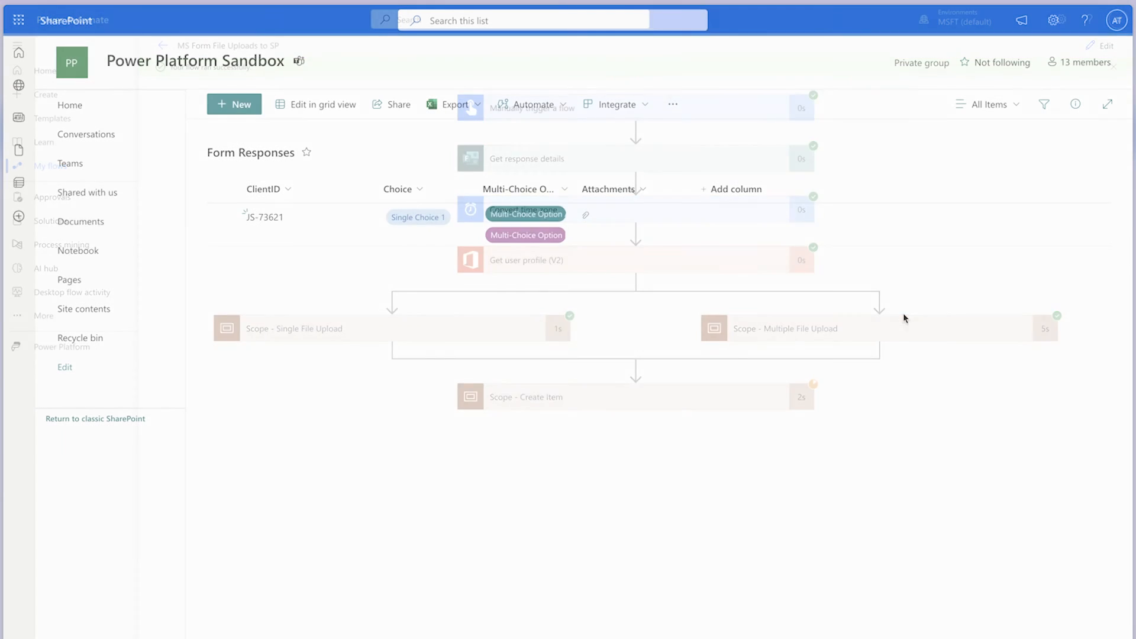
left_click(795, 218)
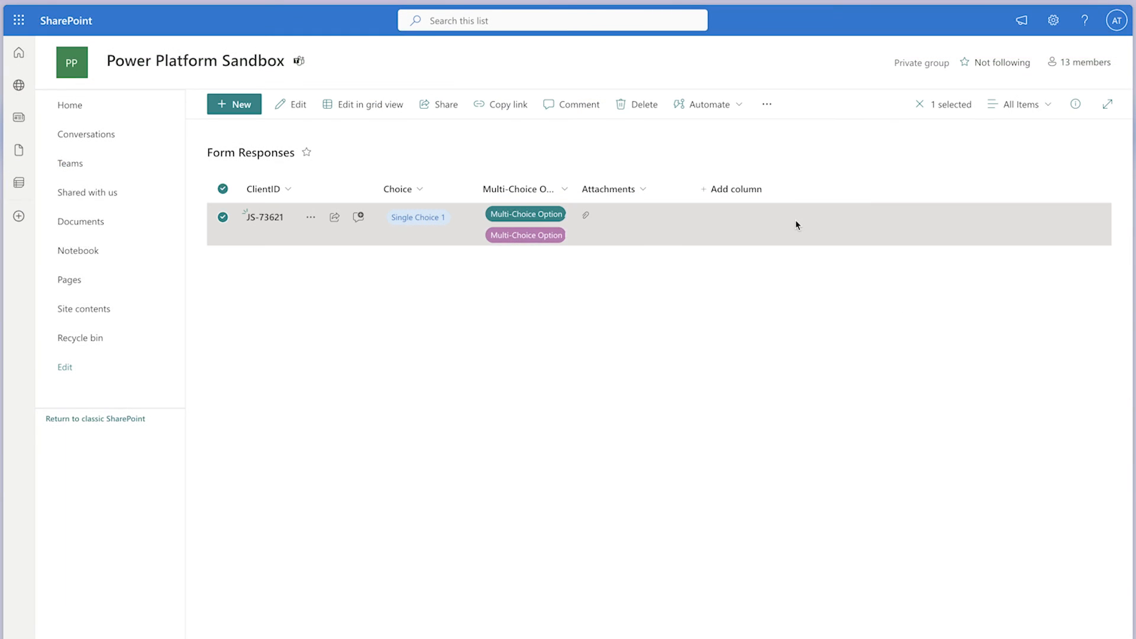
left_click(1076, 105)
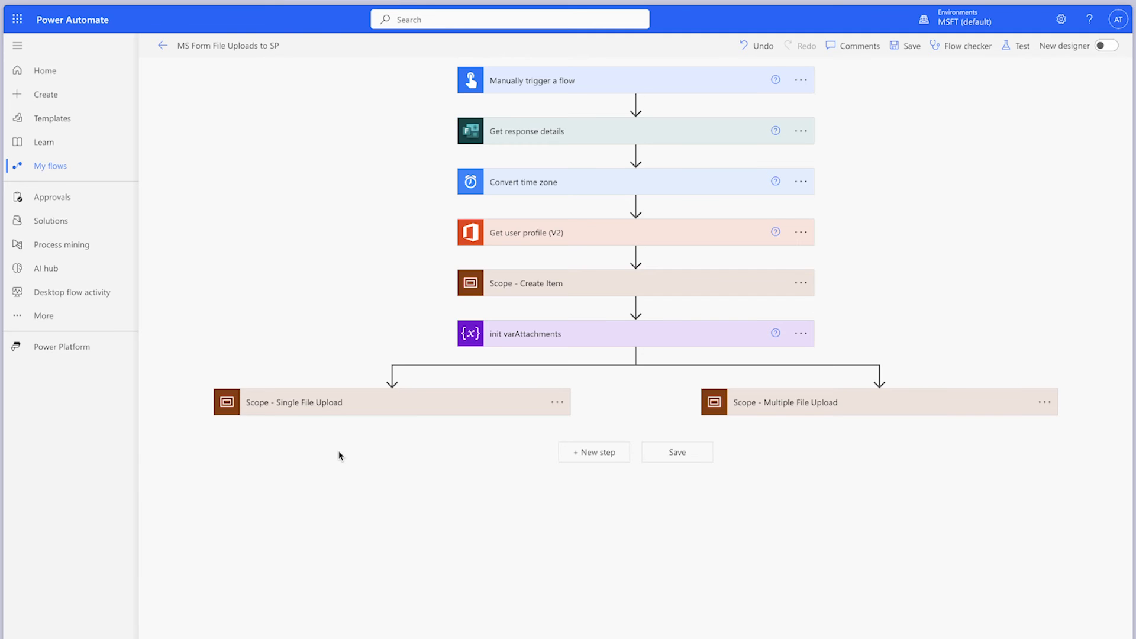
Examine the conditions inside Scope - Single File Upload and Scope - Multiple File Upload, including the multiple-file Apply to each loop
left_click(361, 408)
left_click(383, 453)
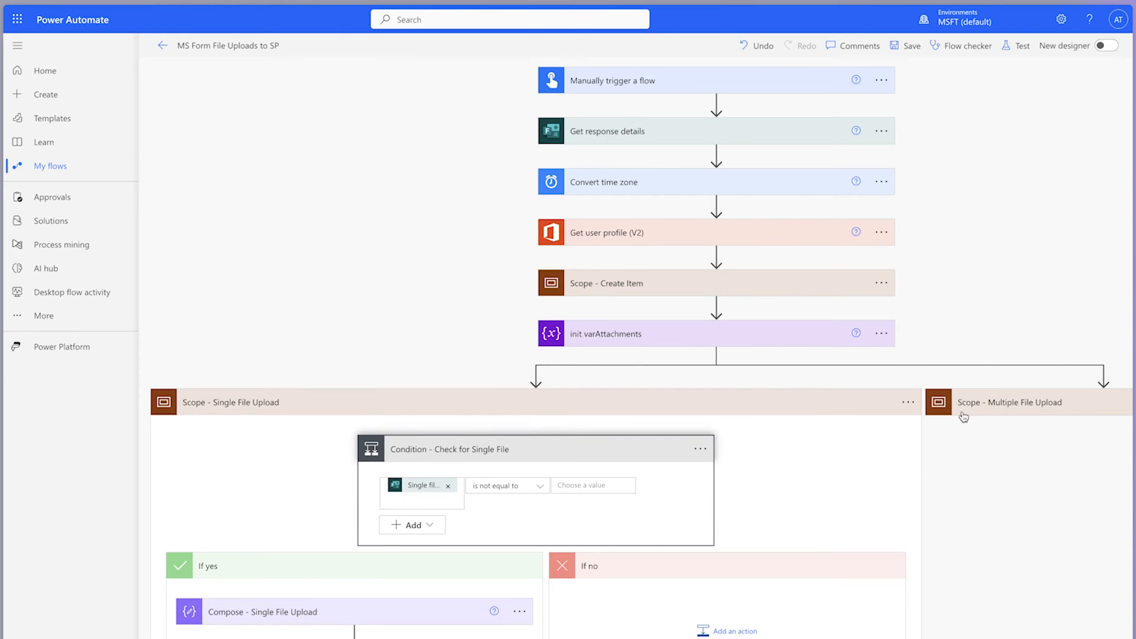
left_click(983, 411)
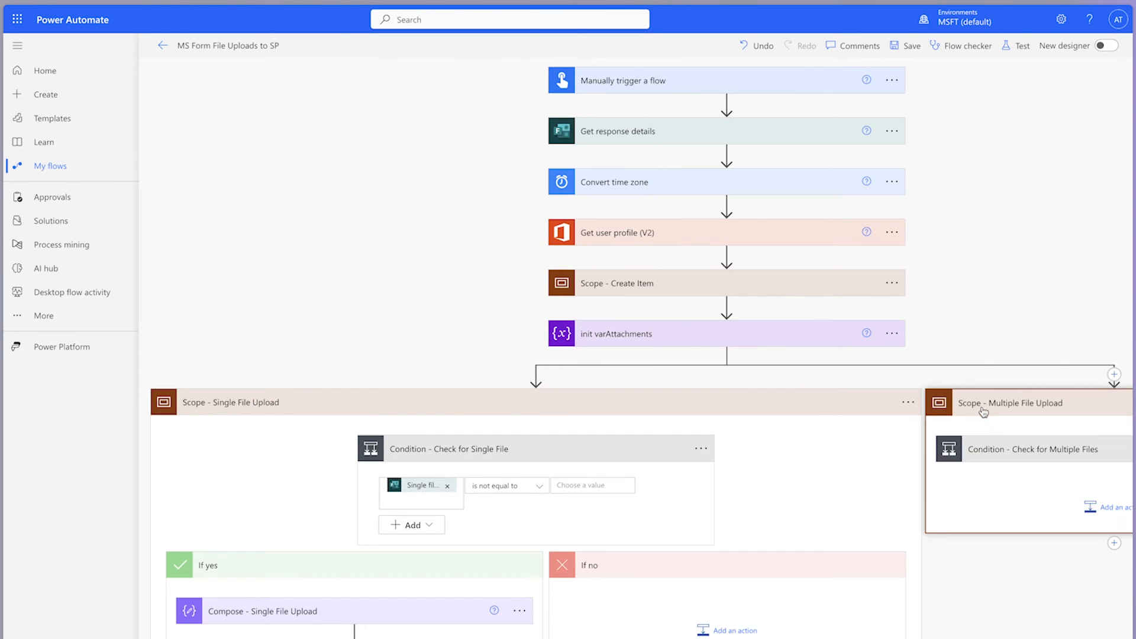
left_click(994, 447)
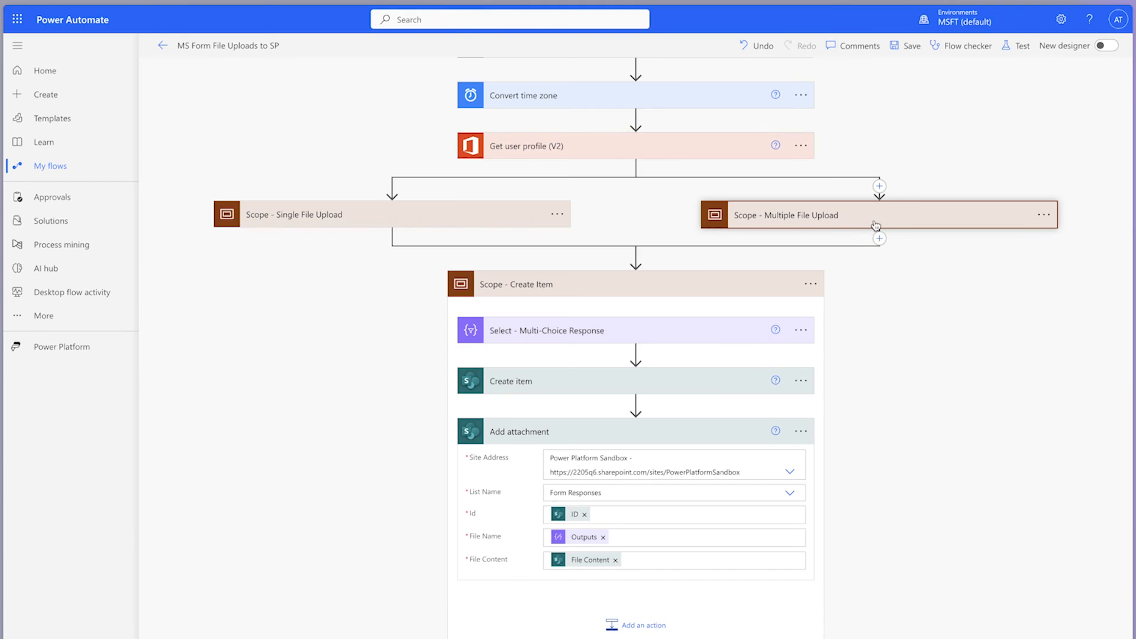
left_click(876, 225)
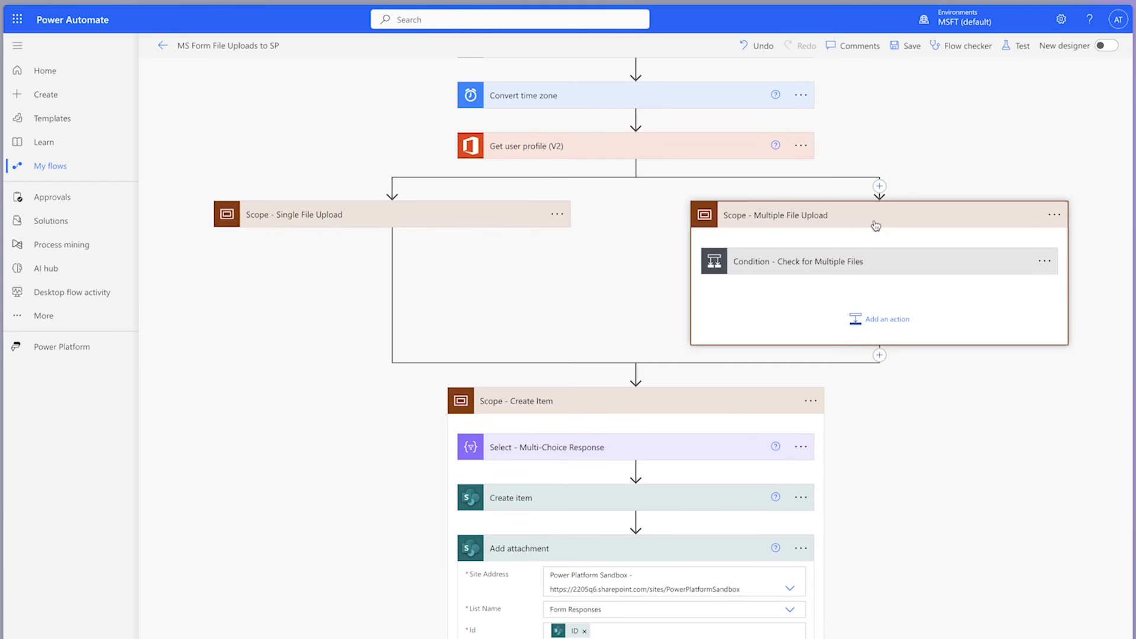
left_click(854, 270)
left_click(812, 473)
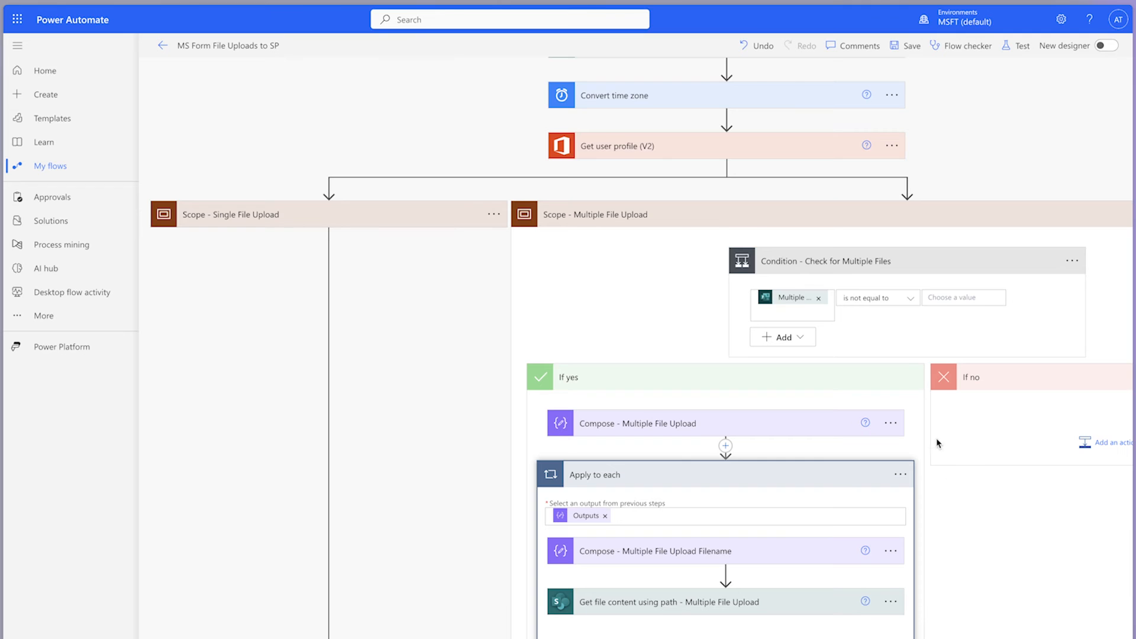
left_click(869, 217)
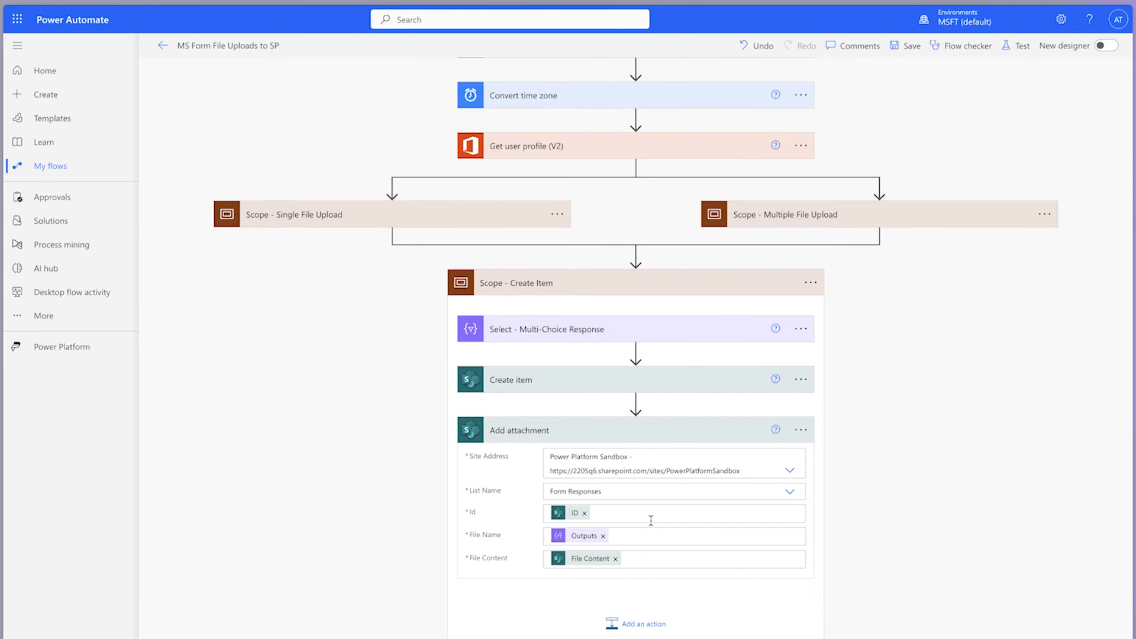
Clear Add attachment's File Name and File Content, and move Scope - Create Item directly below Get user profile (V2), before both upload scopes
left_click(603, 537)
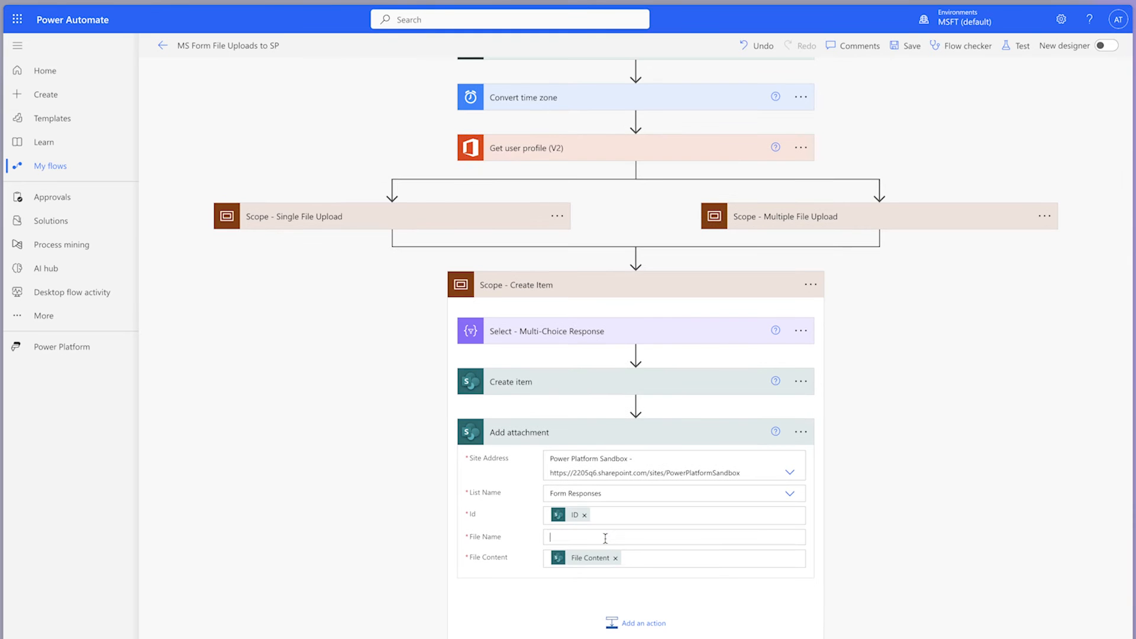
left_click(614, 572)
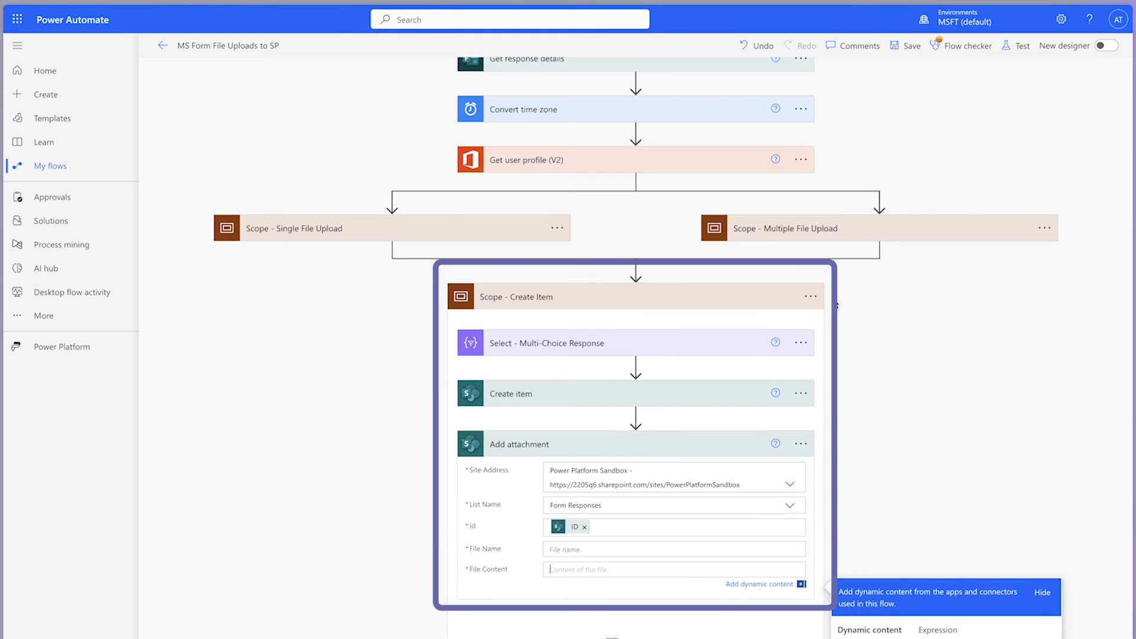
left_click_drag(739, 296, 675, 190)
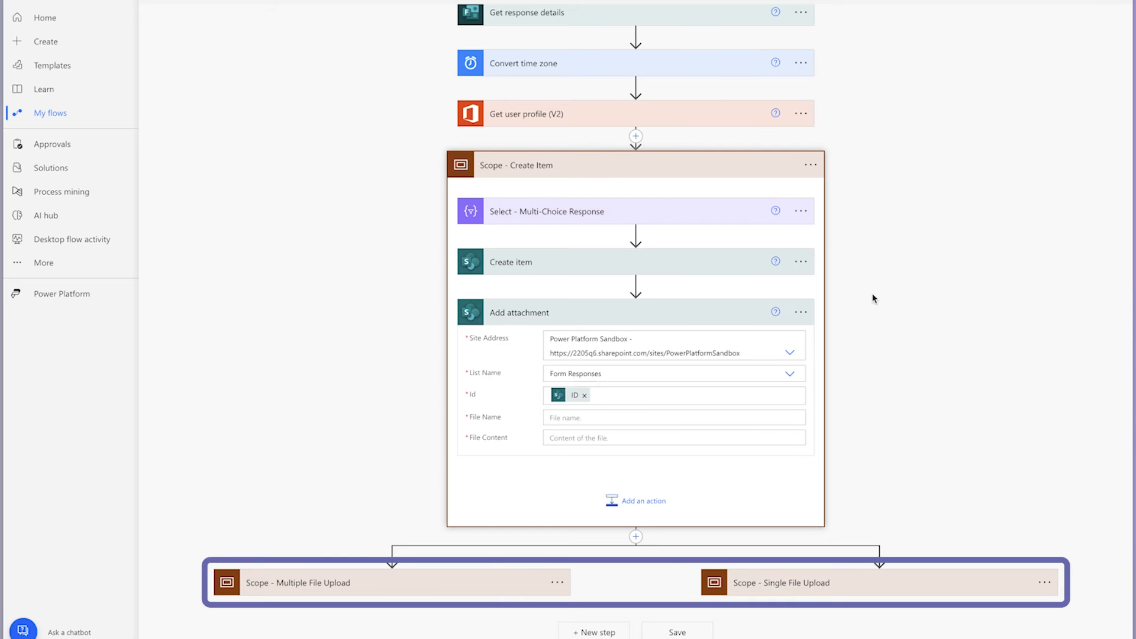
Move Add attachment into the Apply to each loop of Scope - Multiple File Upload, after Get file content using path
left_click(490, 581)
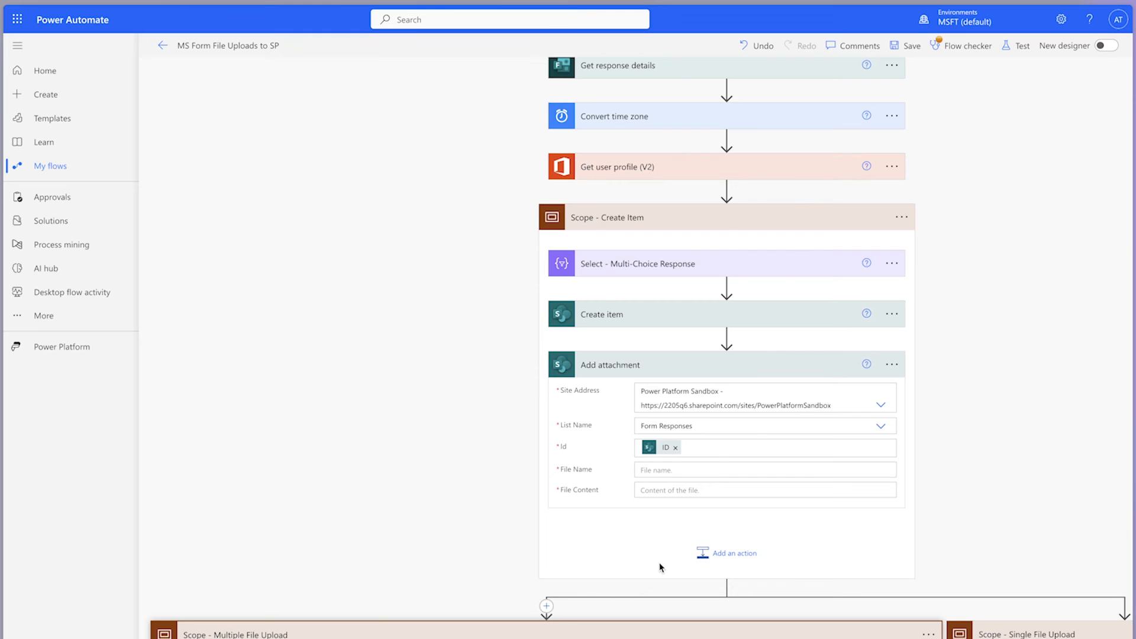
scroll(661, 566, "down", 2)
left_click_drag(734, 236, 380, 636)
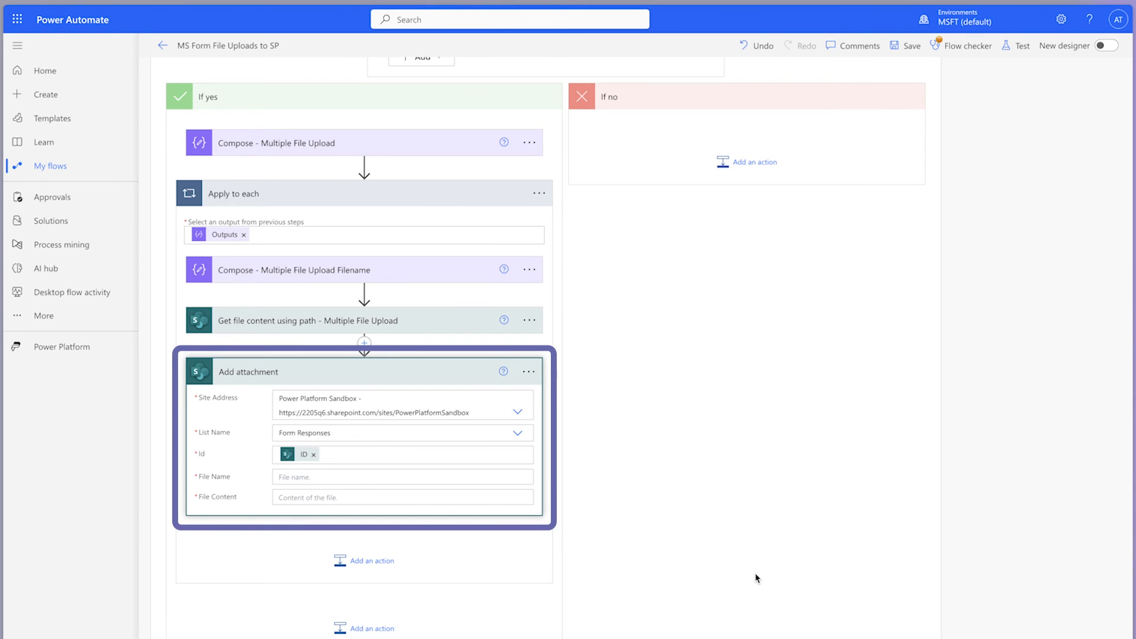
Set the loop's Add attachment File Name to the Compose - Multiple File Upload Filename outputs and File Content to the multiple upload's File Content
left_click(388, 477)
left_click(650, 563)
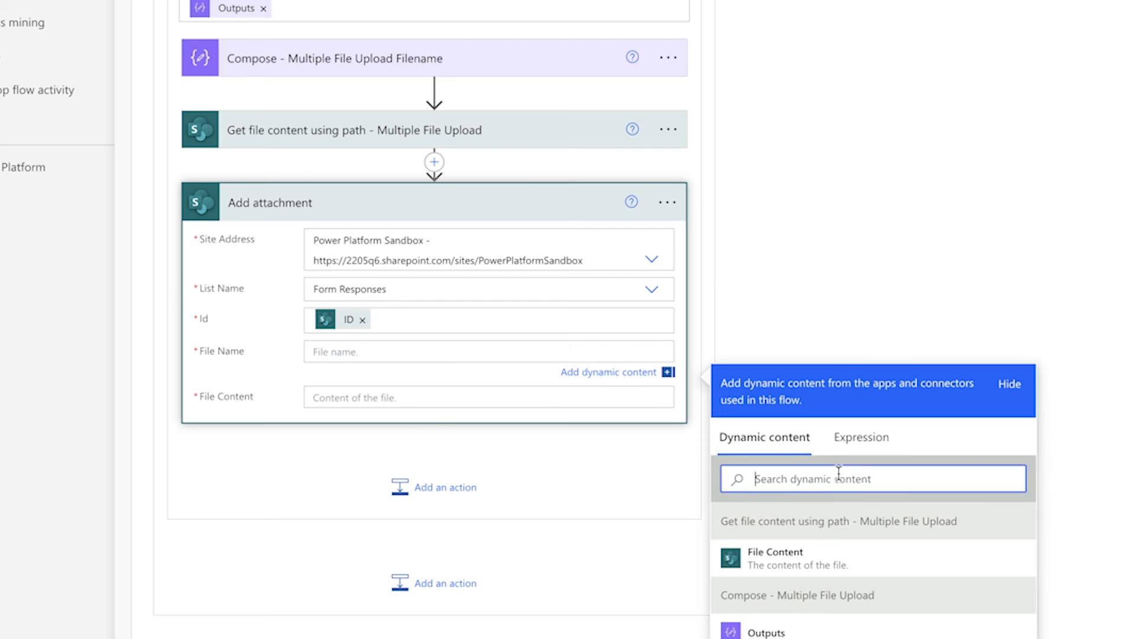
type("output")
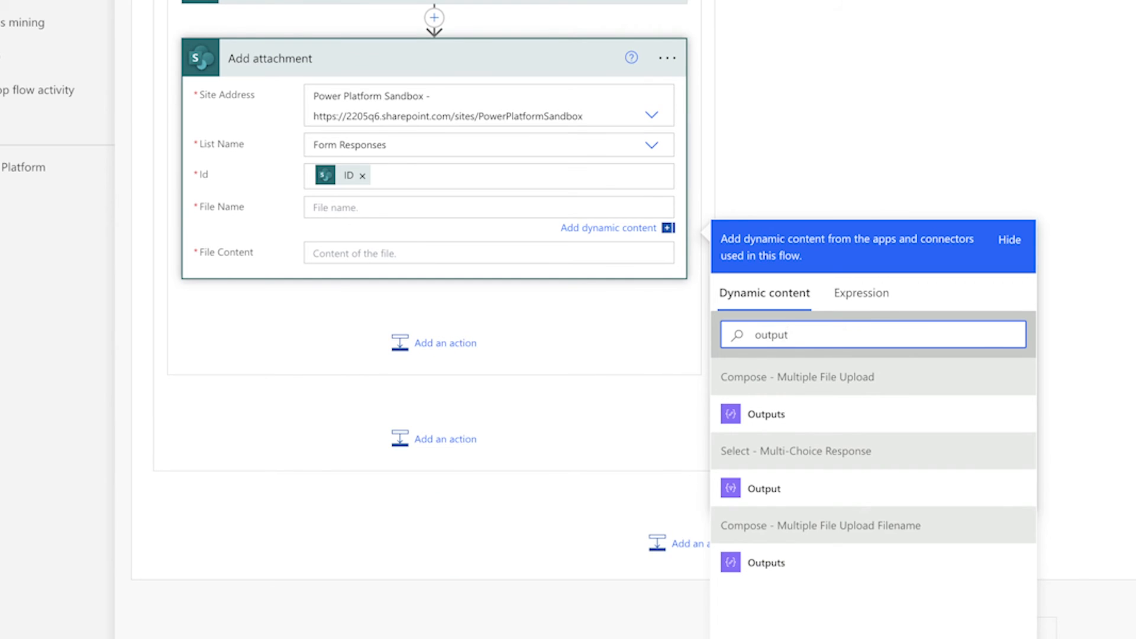
left_click(902, 571)
left_click(497, 258)
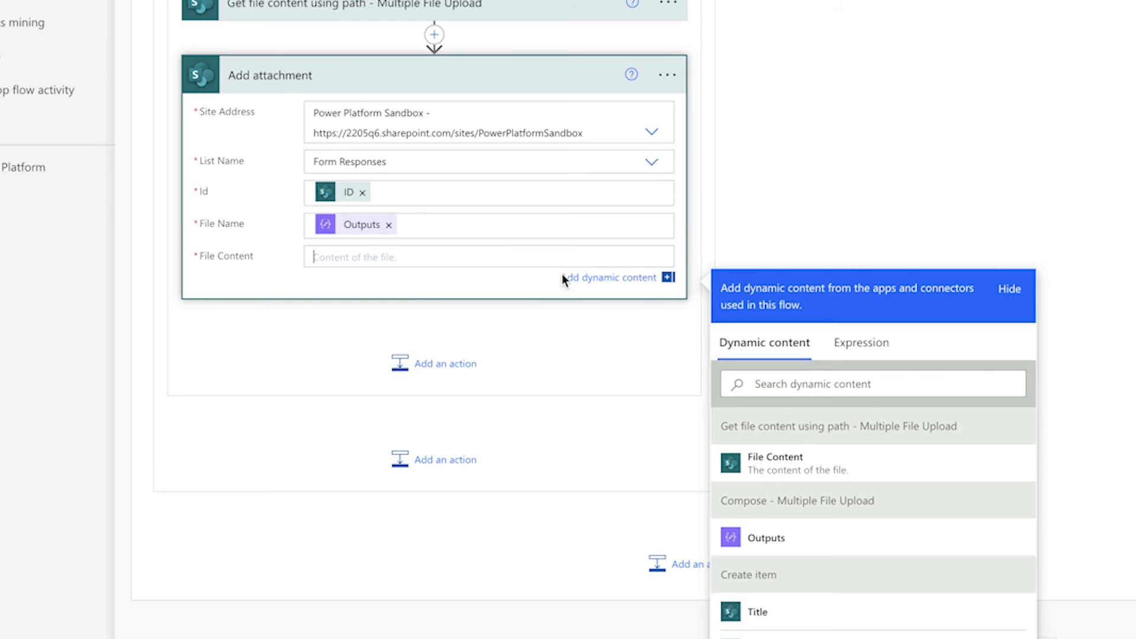
left_click(787, 467)
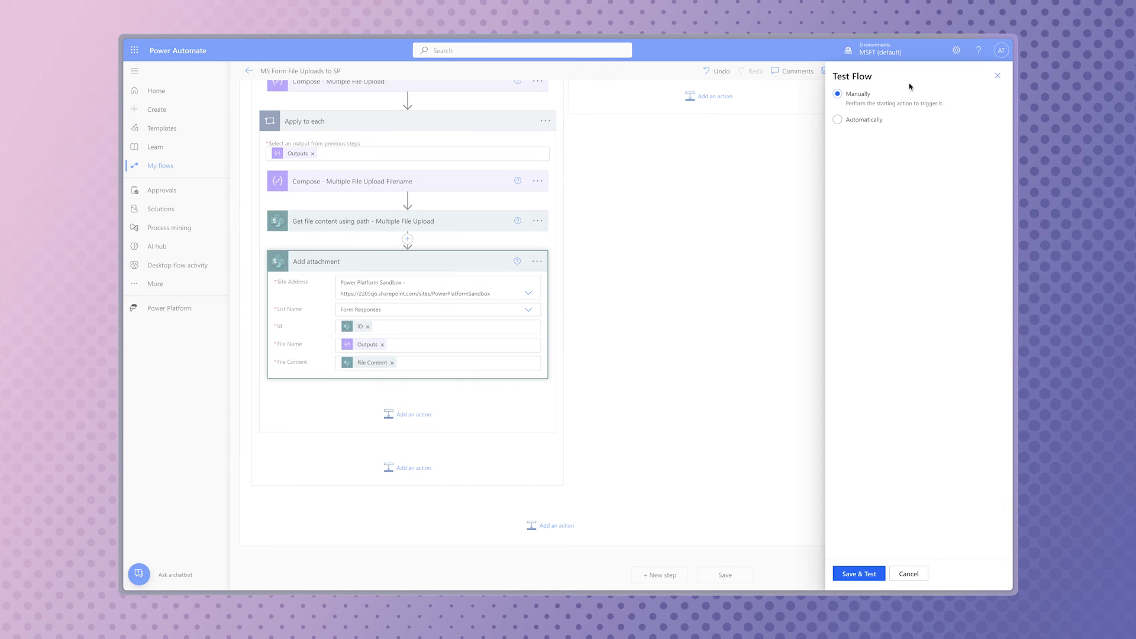
Save and manually run the flow, and open the newest Form Responses item's details in SharePoint
left_click(858, 568)
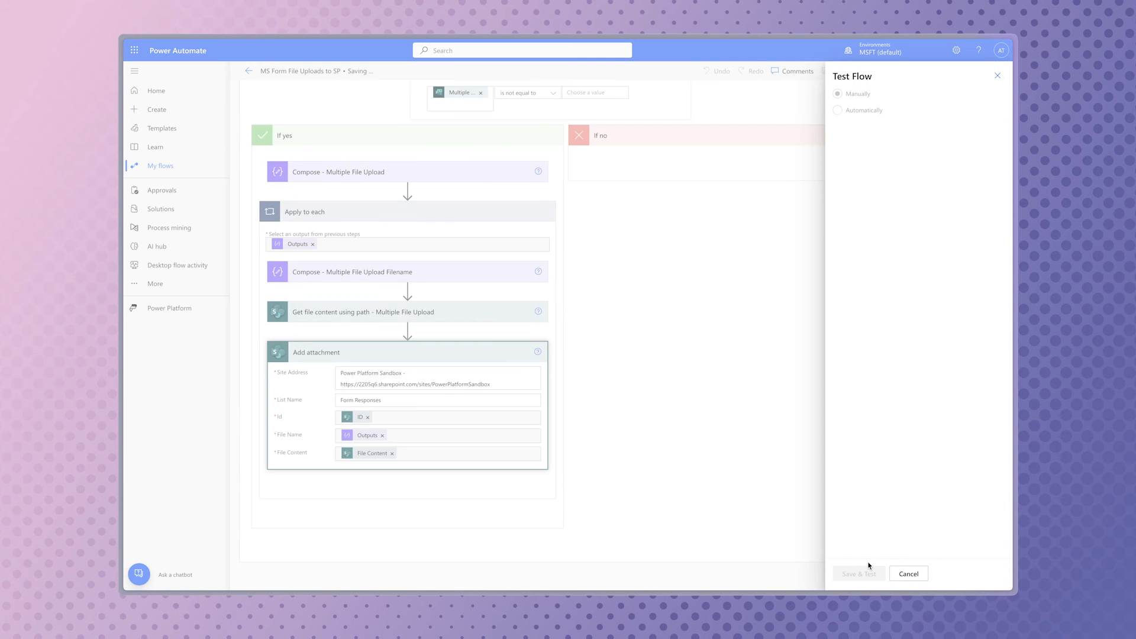
left_click(884, 573)
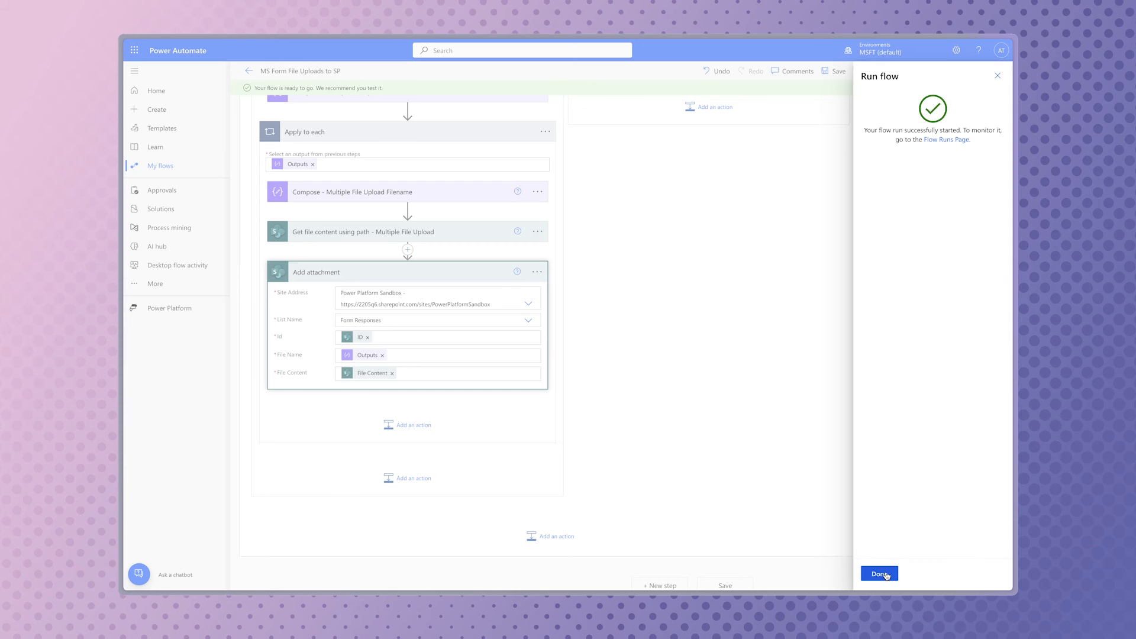
left_click(880, 574)
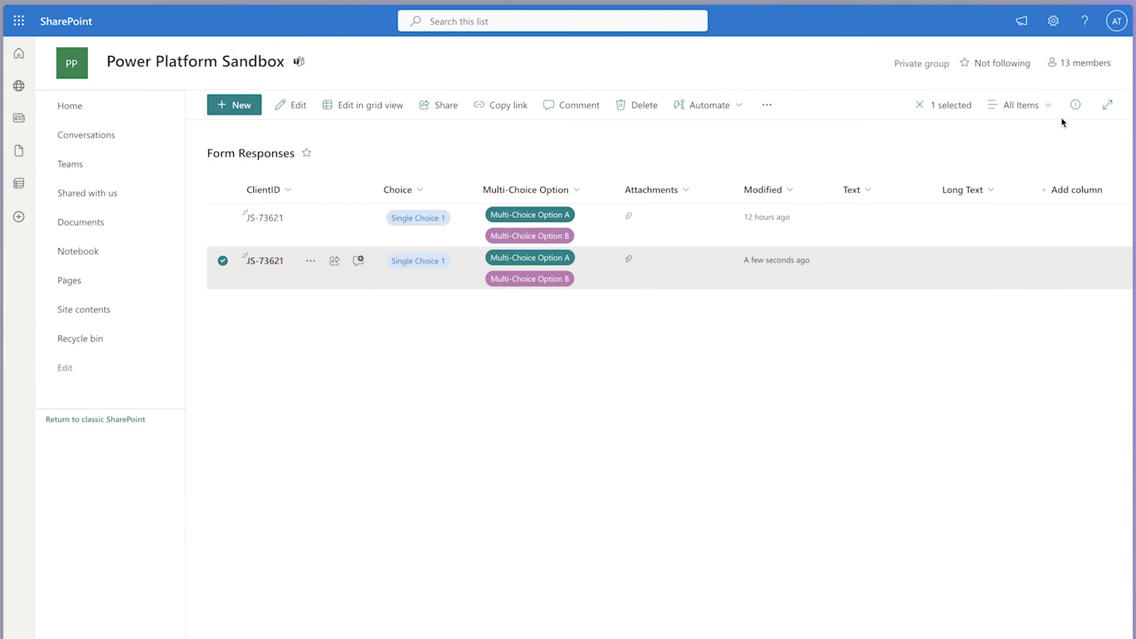
left_click(1075, 111)
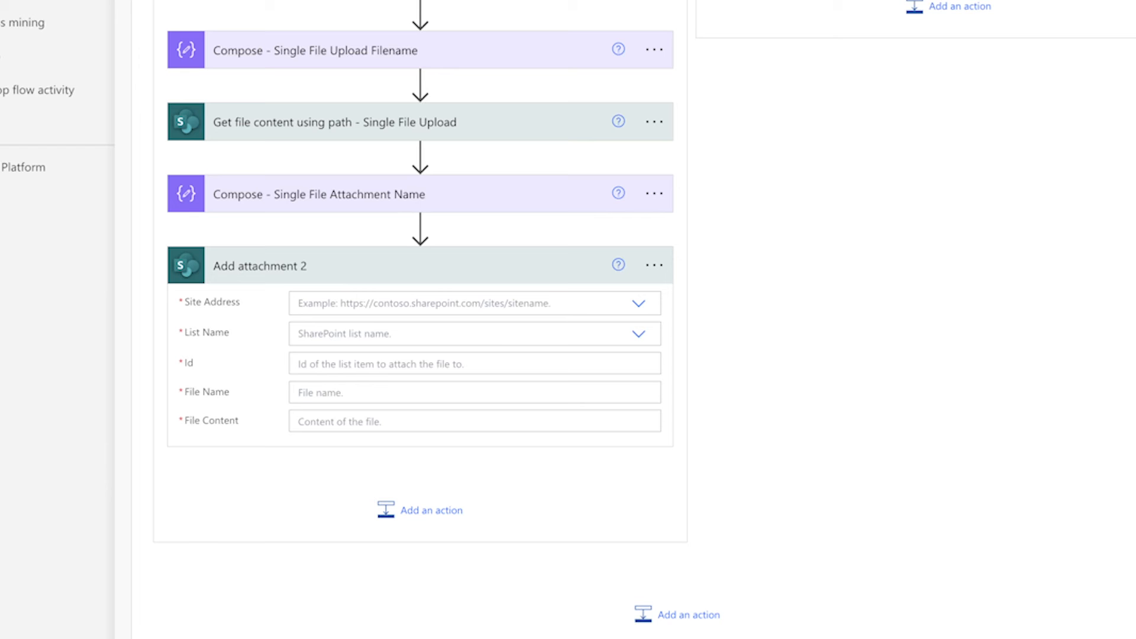
Delete the empty Add attachment 2 action from the If yes branch of Scope - Single File Upload
left_click(653, 265)
left_click(715, 501)
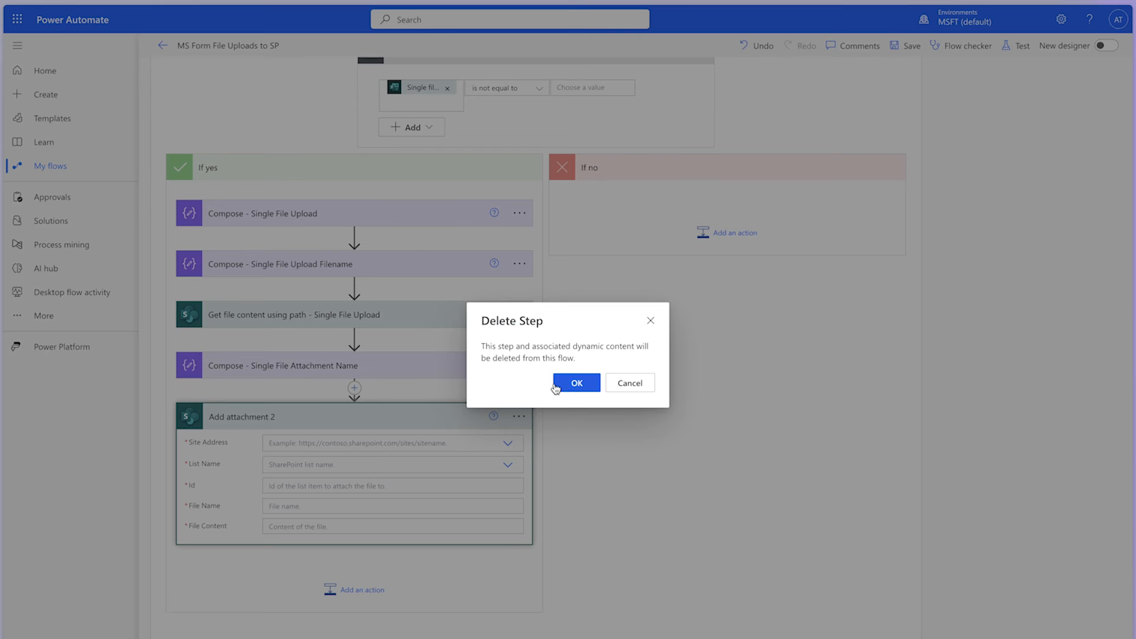
left_click(556, 387)
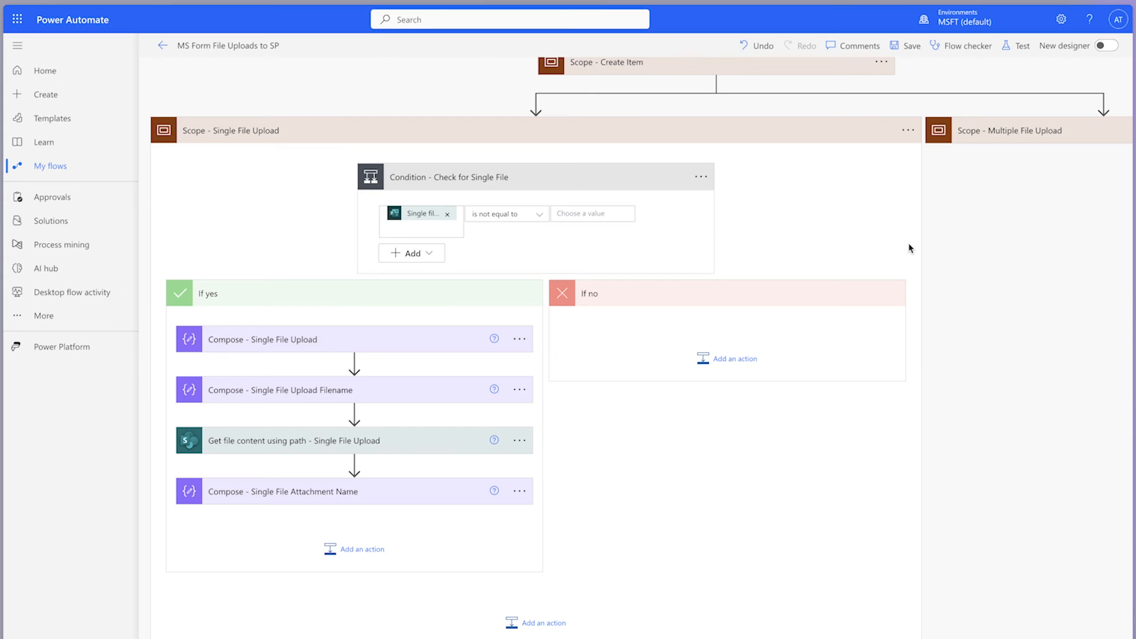
Delete the Add attachment action from the Apply to each loop in Scope - Multiple File Upload
scroll(910, 247, "right", 3)
left_click(861, 139)
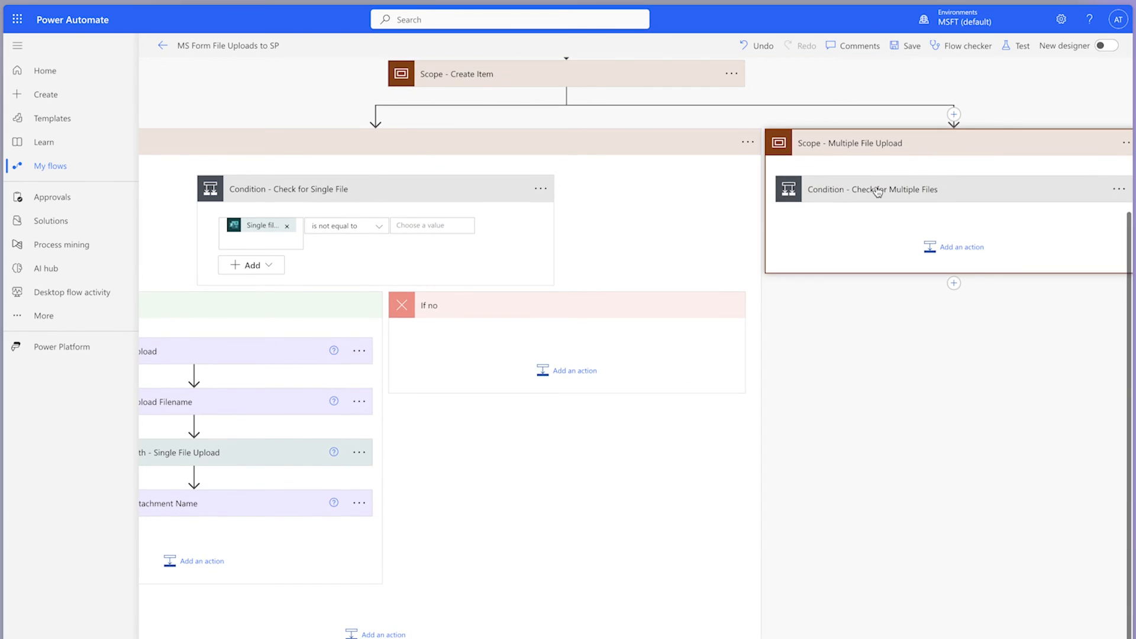
left_click(876, 187)
scroll(960, 421, "right", 4)
left_click(896, 580)
left_click(878, 601)
left_click(578, 386)
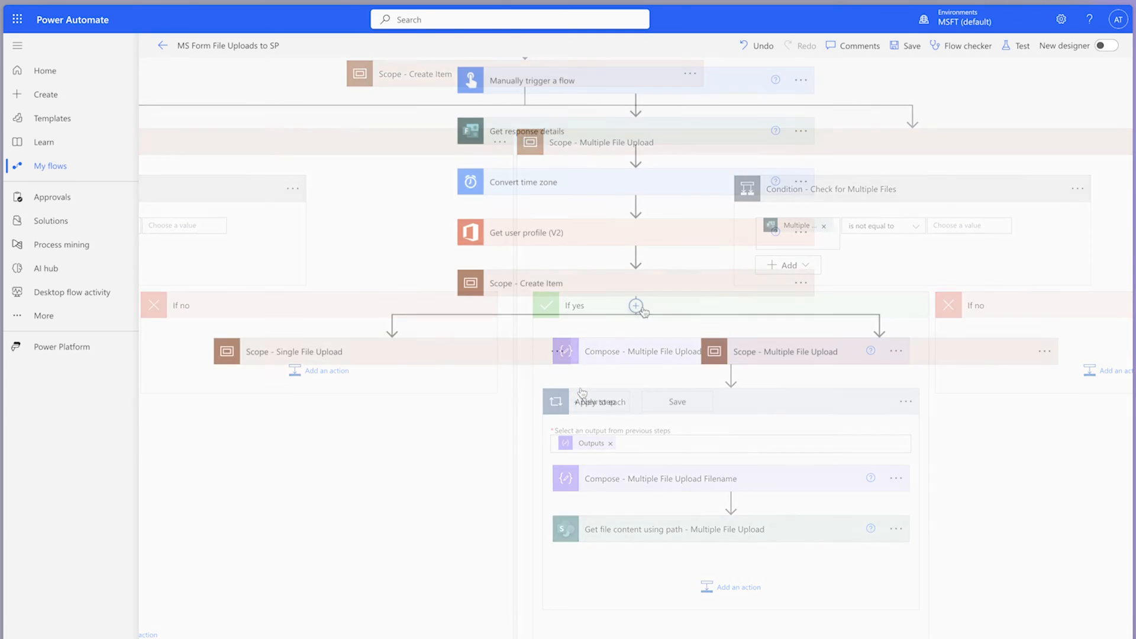
Insert an Initialize variable action directly below Scope - Create Item and rename it init varAttachments
left_click(635, 306)
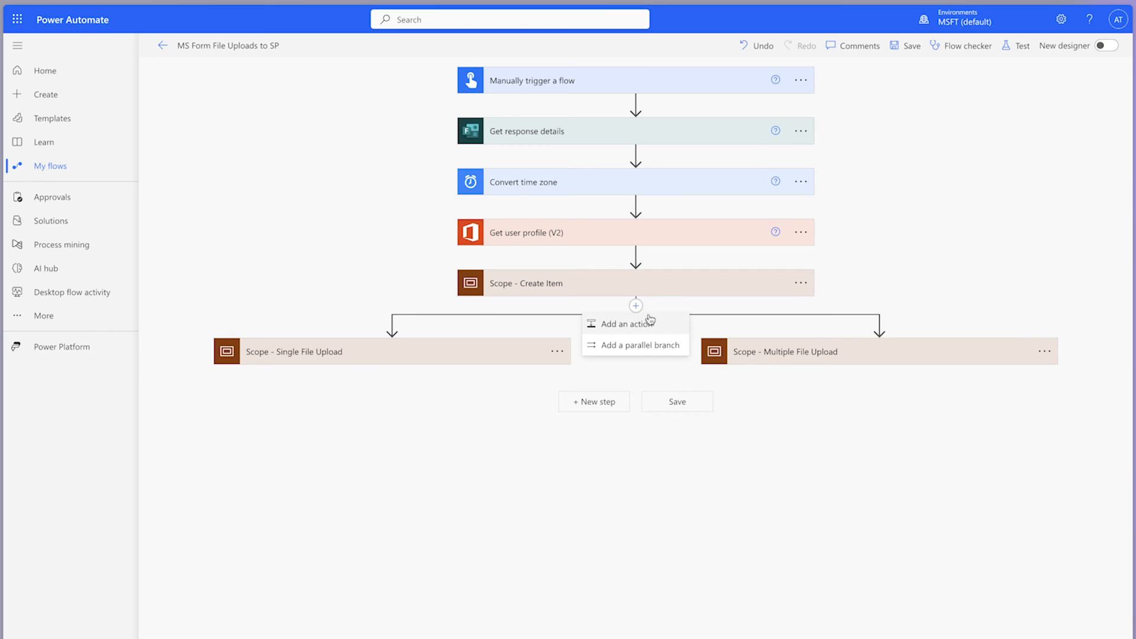
left_click(649, 325)
type("init")
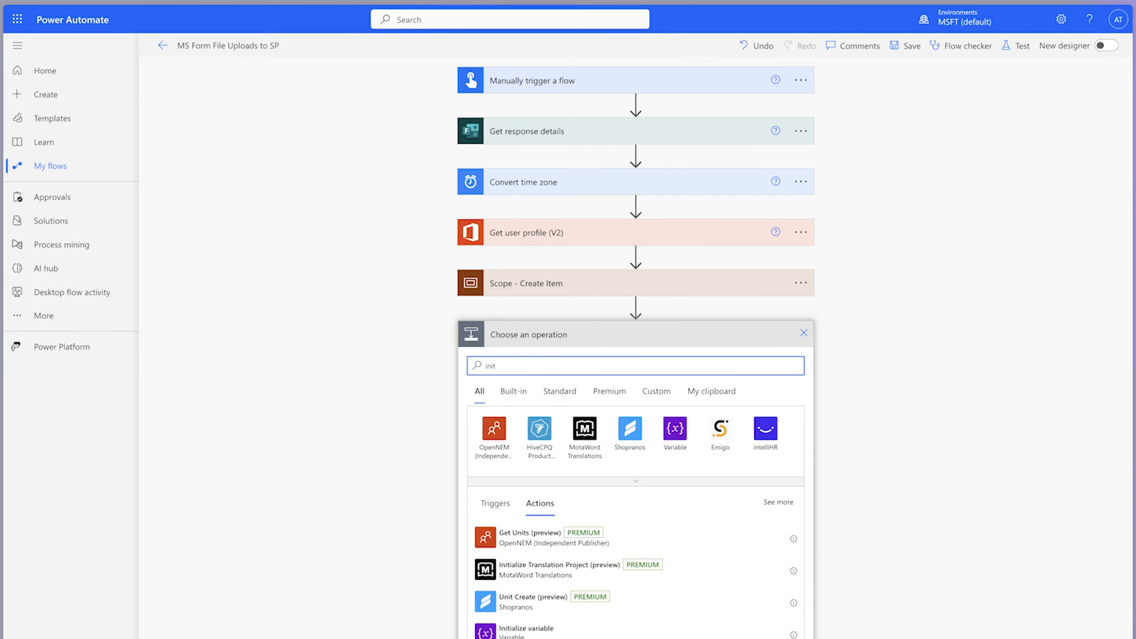
left_click(602, 631)
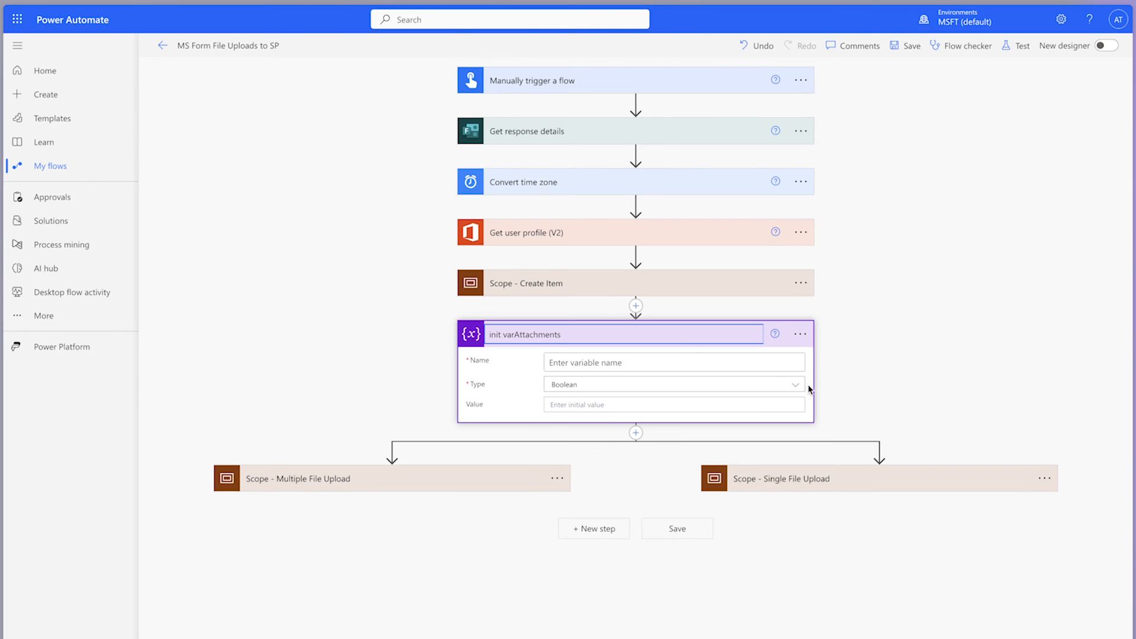
Name the initialized variable varAttachments and set its type to Array
left_click(747, 362)
type("va")
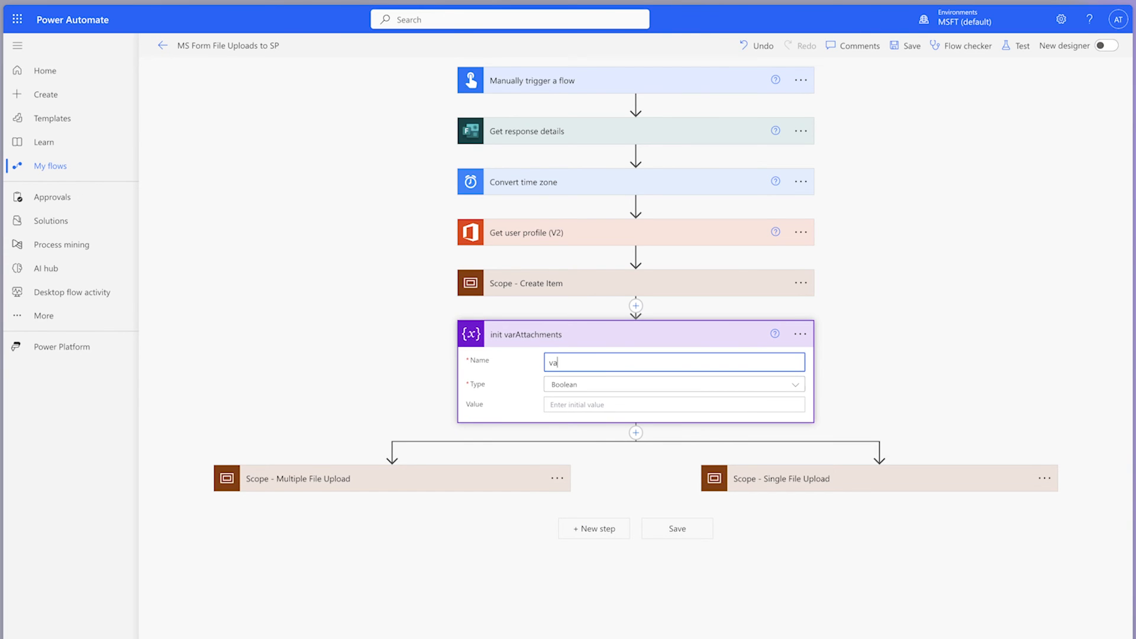
type("rAttachments")
left_click(724, 384)
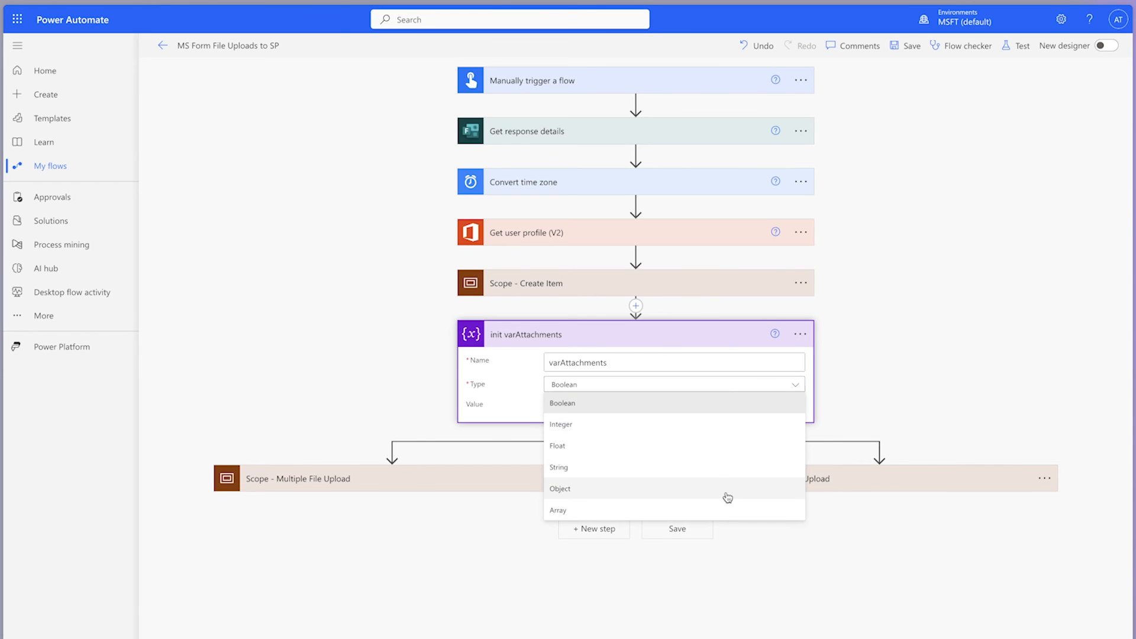
left_click(727, 508)
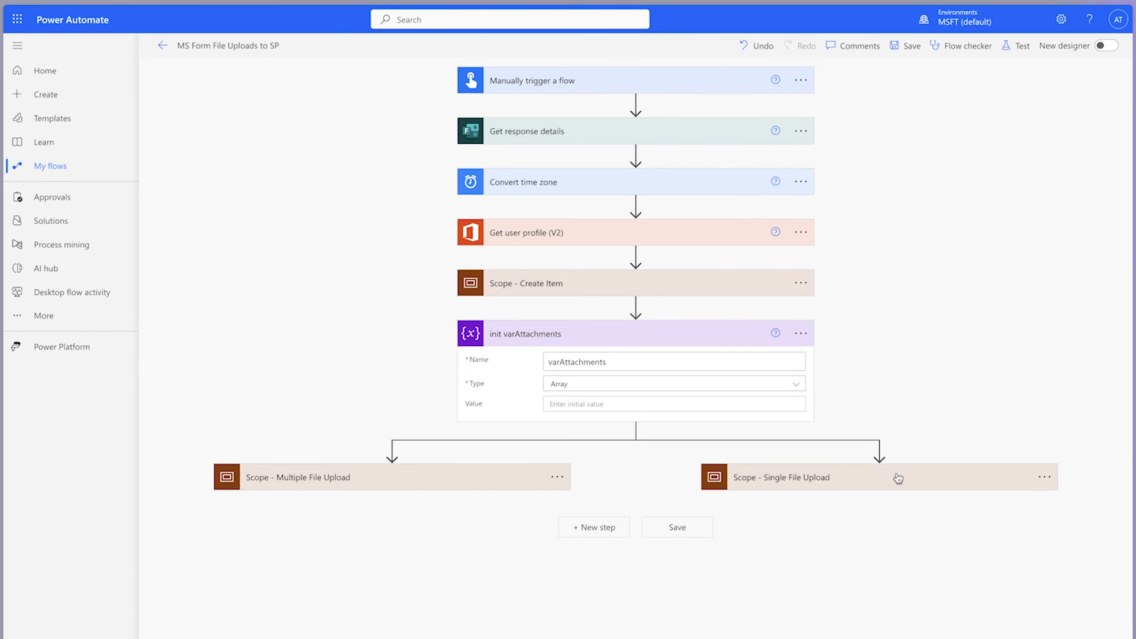
Add an Append to array variable action targeting varAttachments after Compose - Single File Attachment Name, with - varAttachments appended to its title
left_click(894, 476)
scroll(898, 479, "down", 5)
left_click(717, 548)
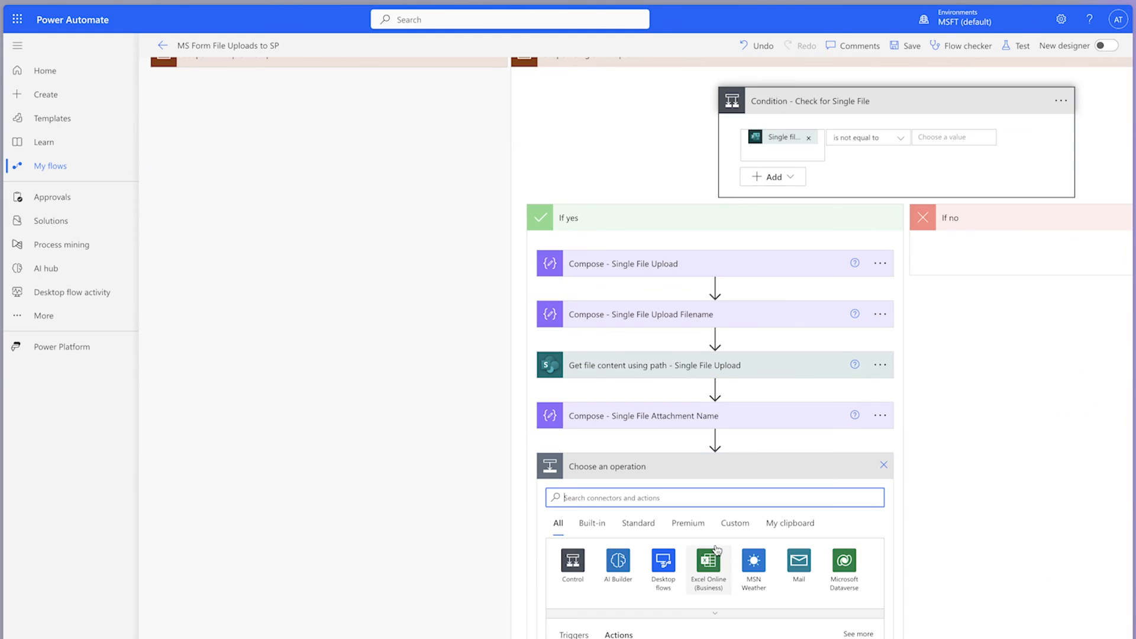
type("append to arra")
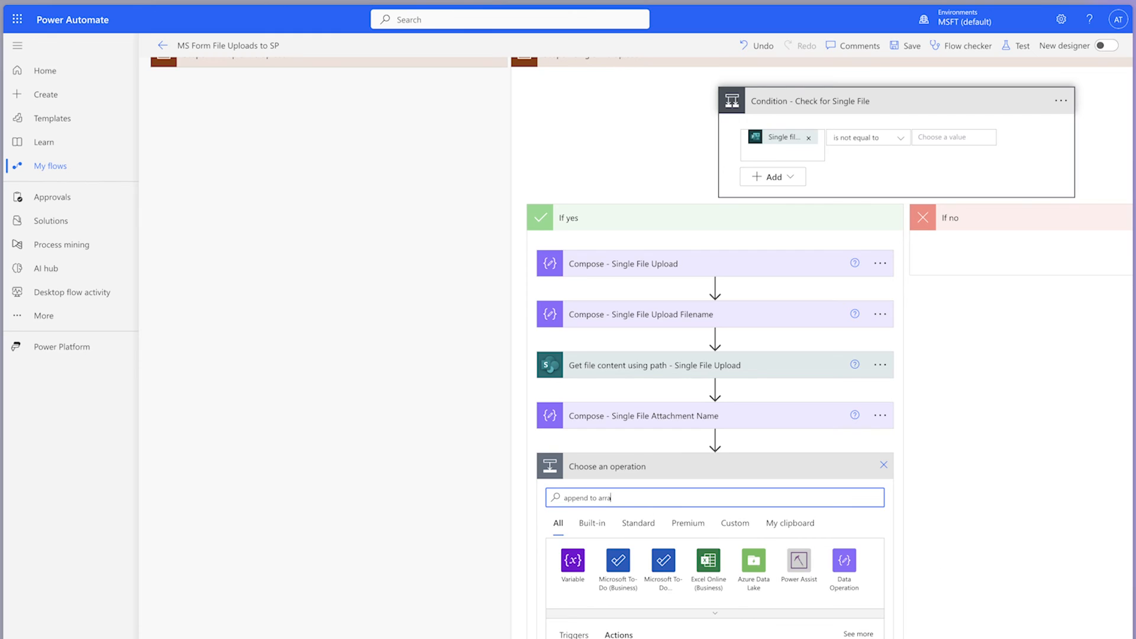
left_click(760, 638)
left_click(879, 492)
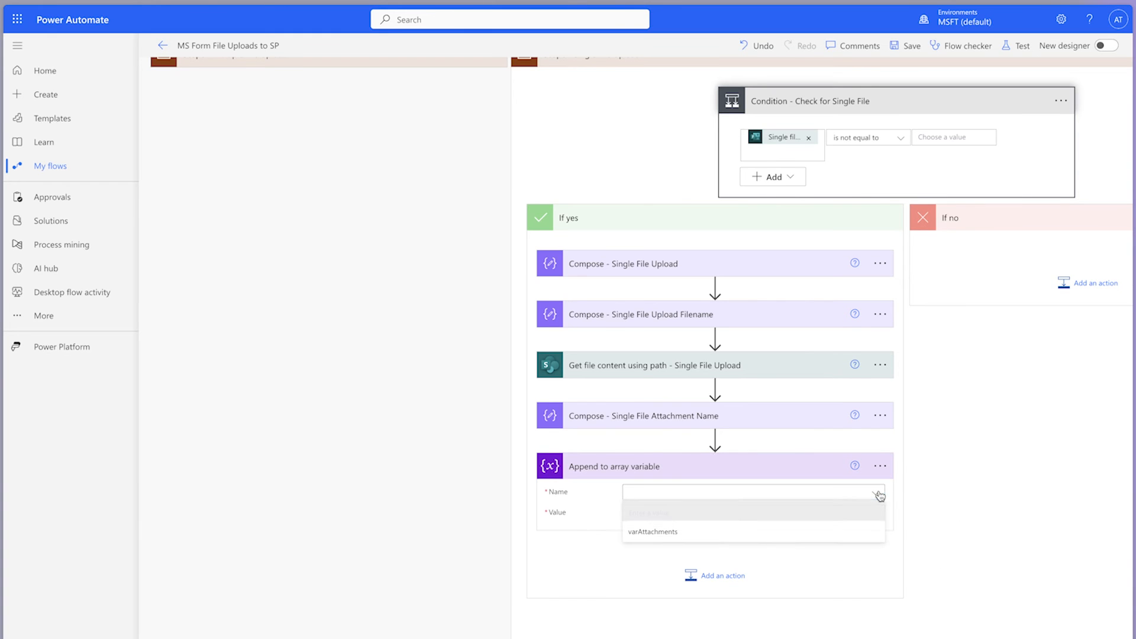
left_click(863, 529)
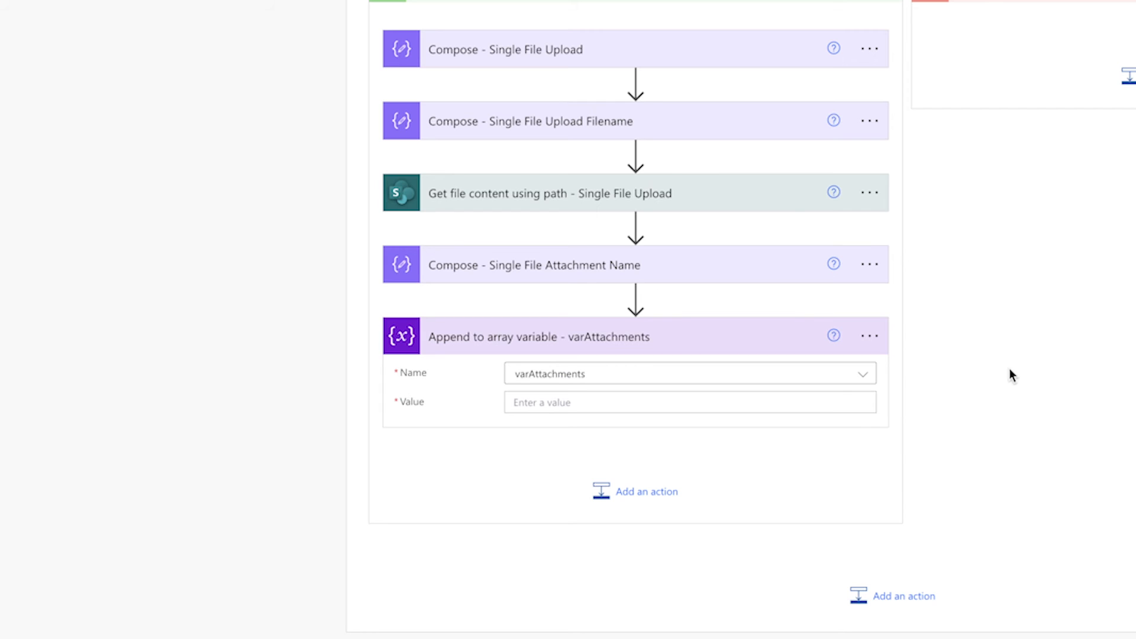
Add an Office 365 Outlook Send an email (V2) action below the Append to array variable action
left_click(685, 483)
type("send an email")
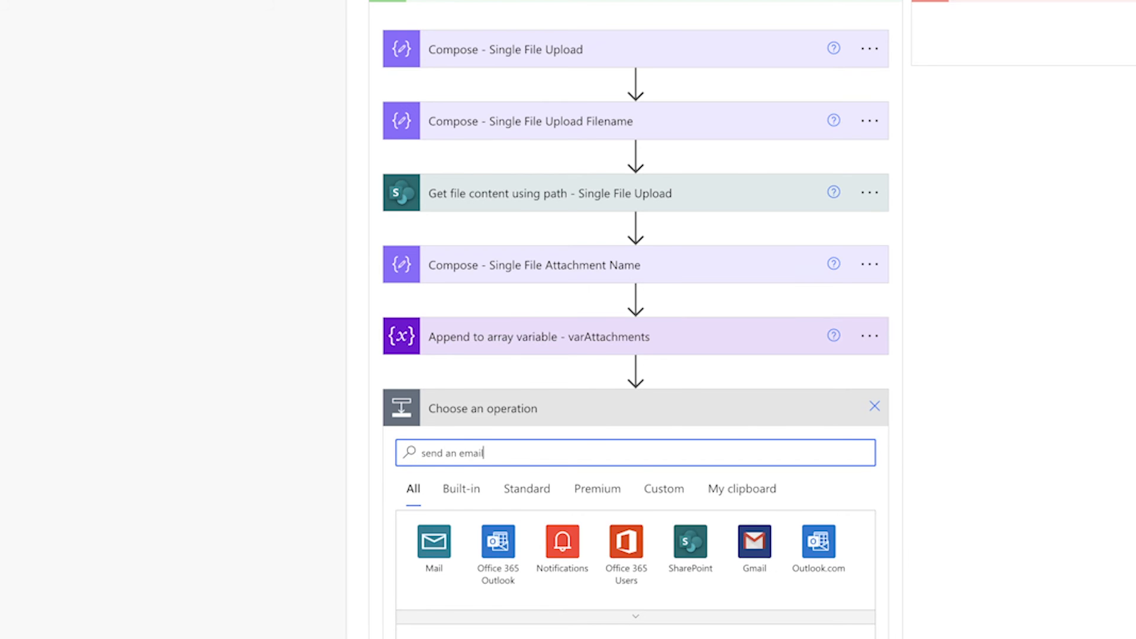
scroll(677, 449, "down", 5)
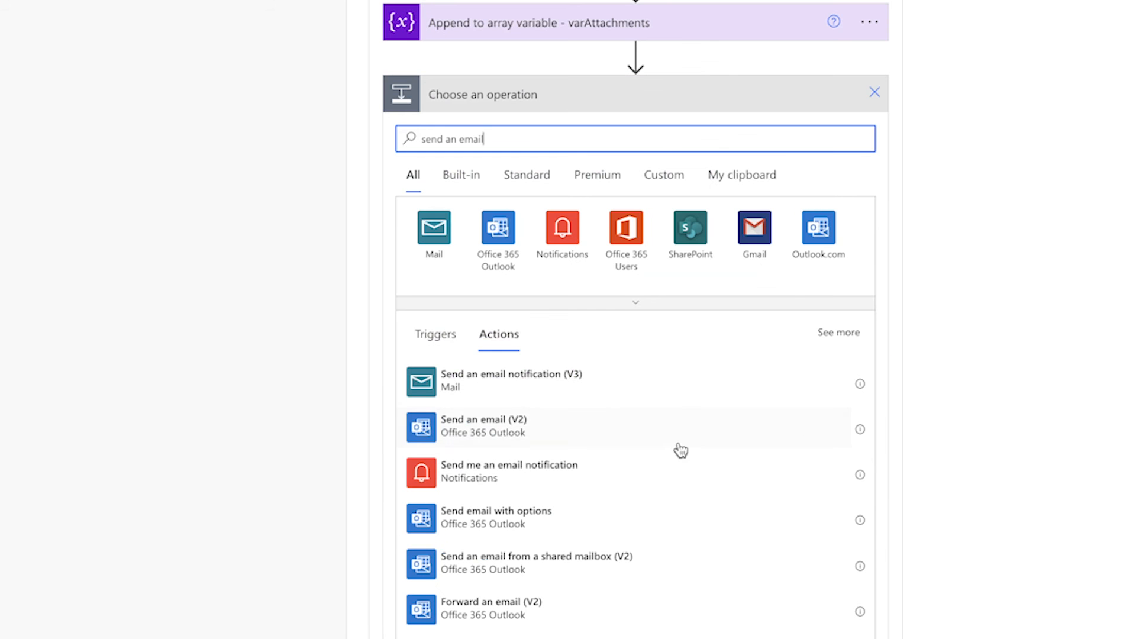
left_click(650, 423)
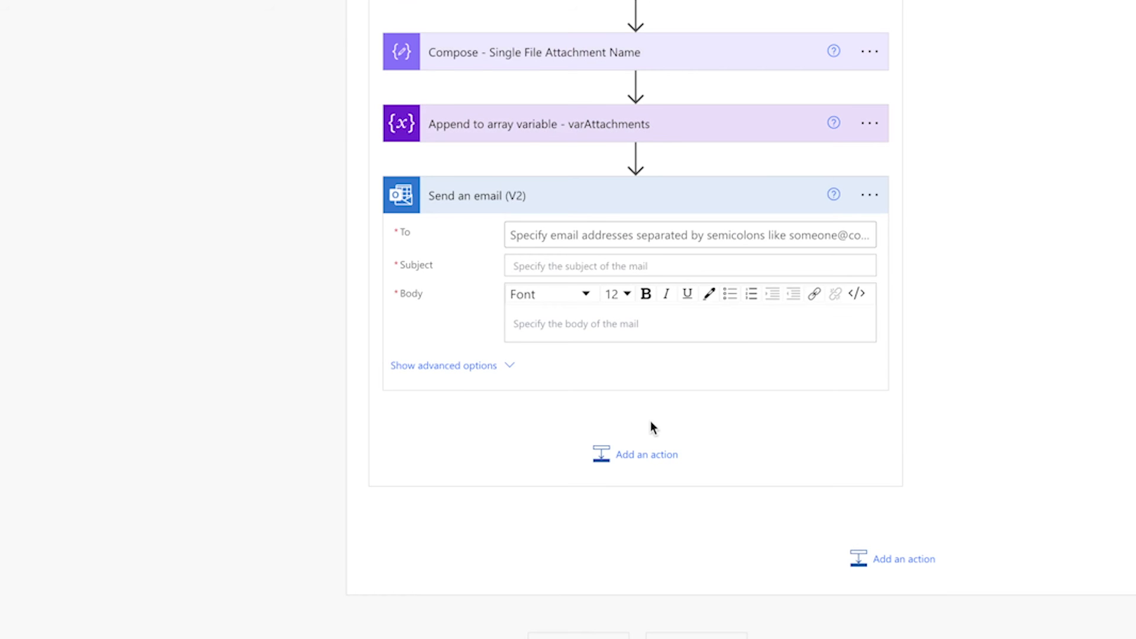
Show the email action's advanced options and fill the first attachment with the placeholders name and content
left_click(508, 367)
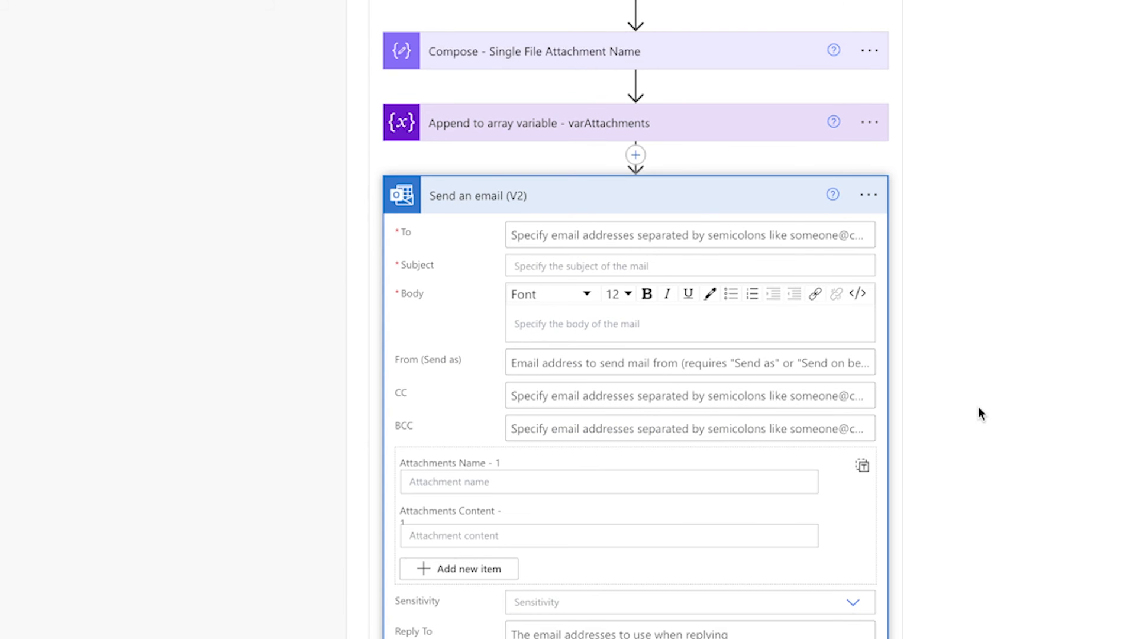
scroll(979, 413, "down", 3)
left_click(649, 321)
type("name")
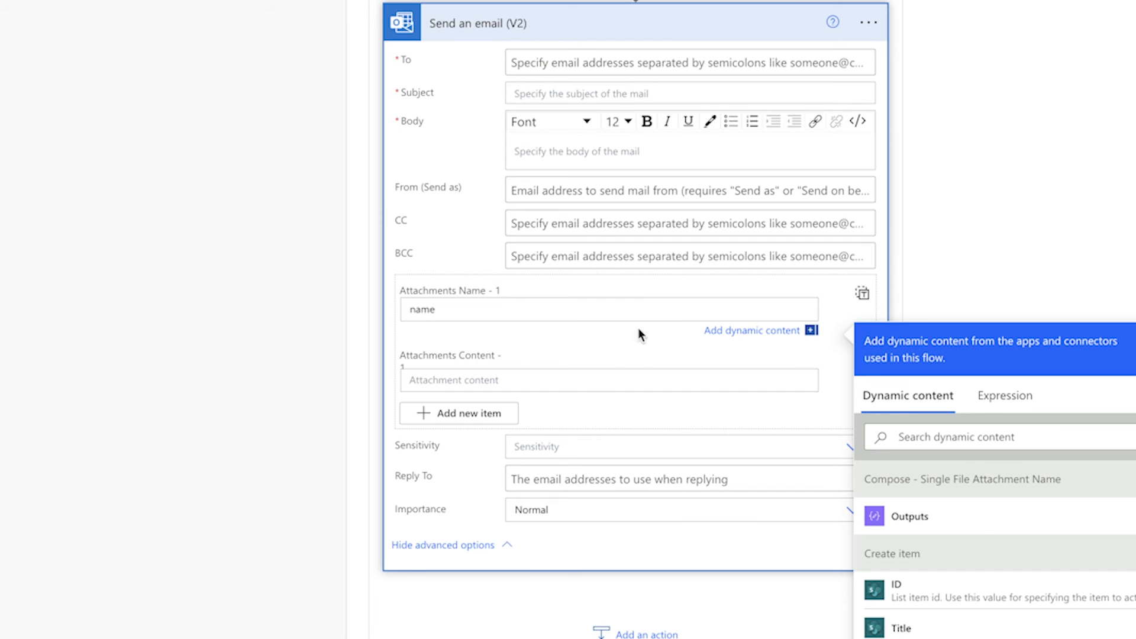
left_click(595, 379)
type("content")
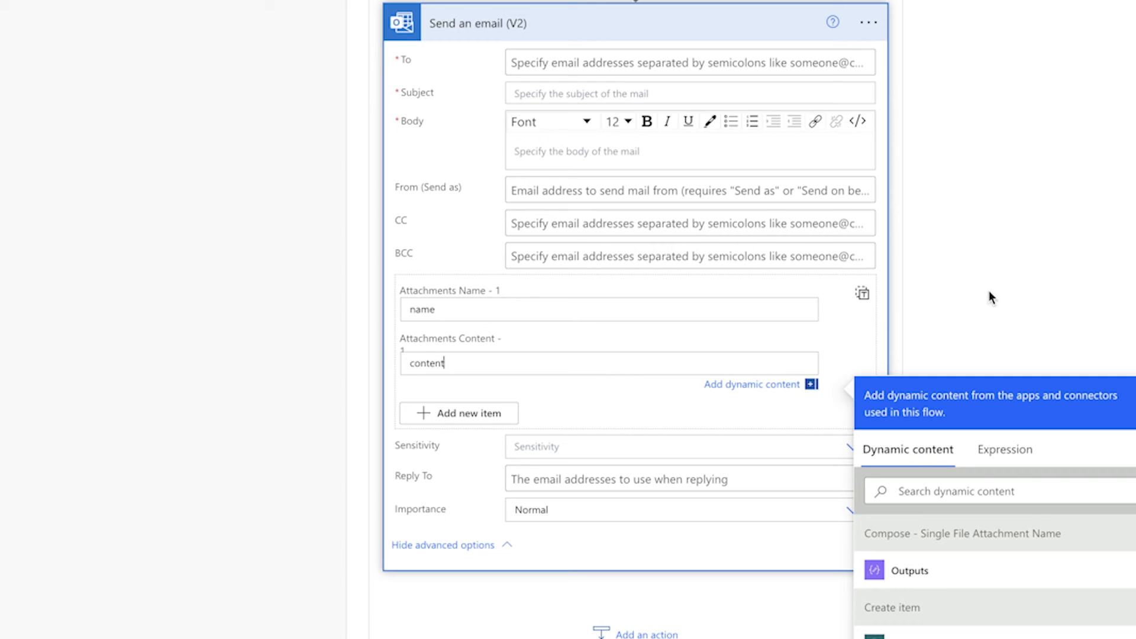
Peek at the email action's code and copy the attachment object containing Name and ContentBytes
left_click(868, 22)
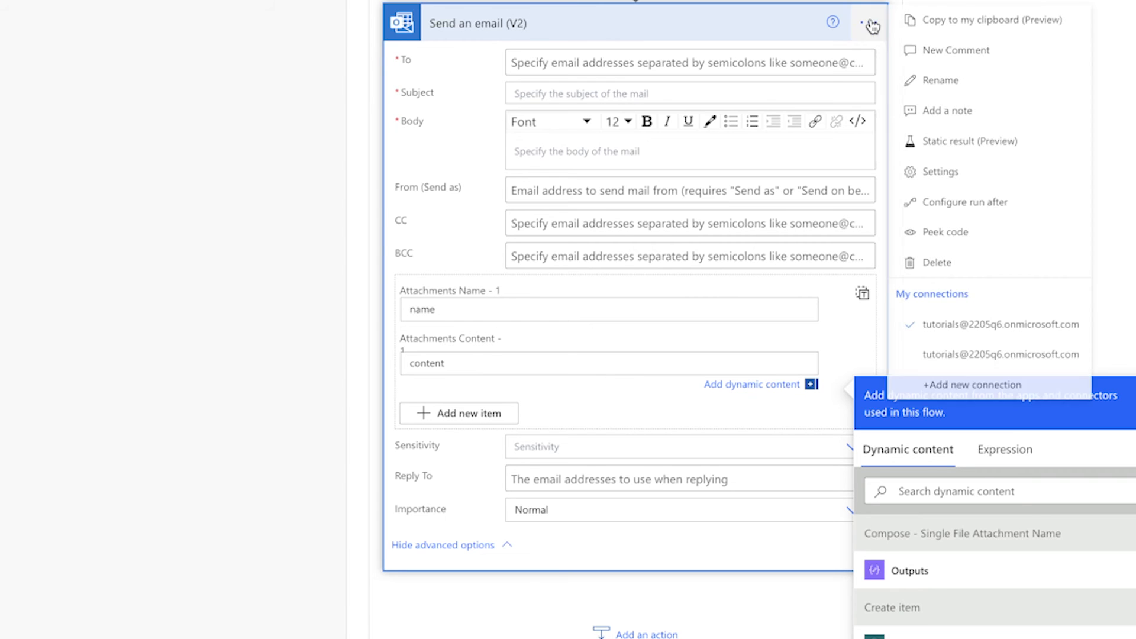
left_click(1004, 234)
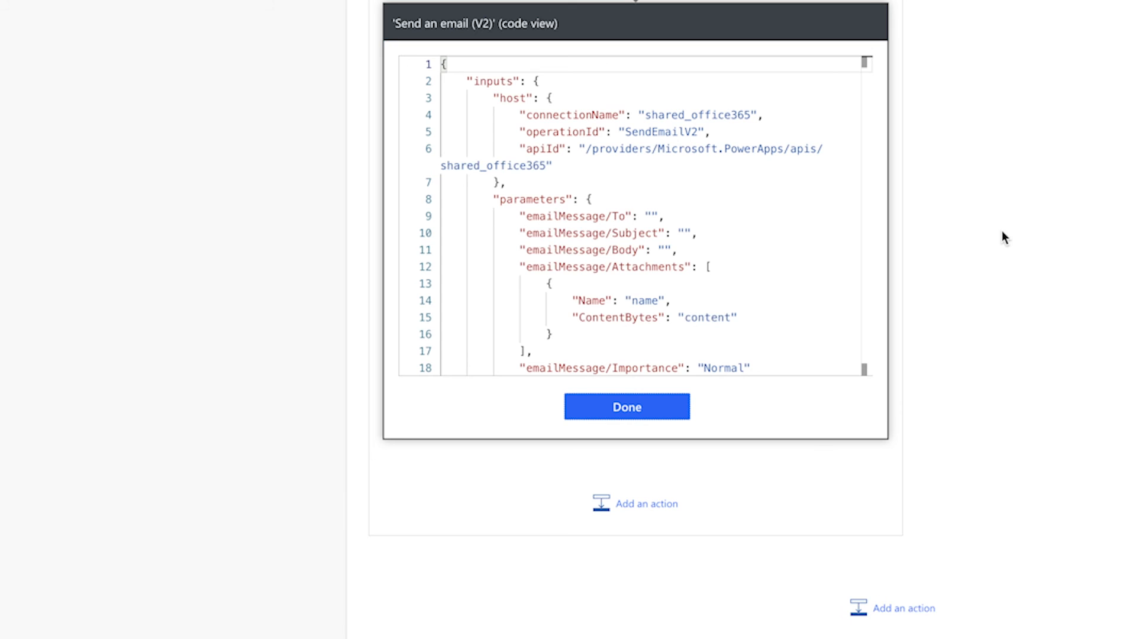
scroll(583, 203, "down", 3)
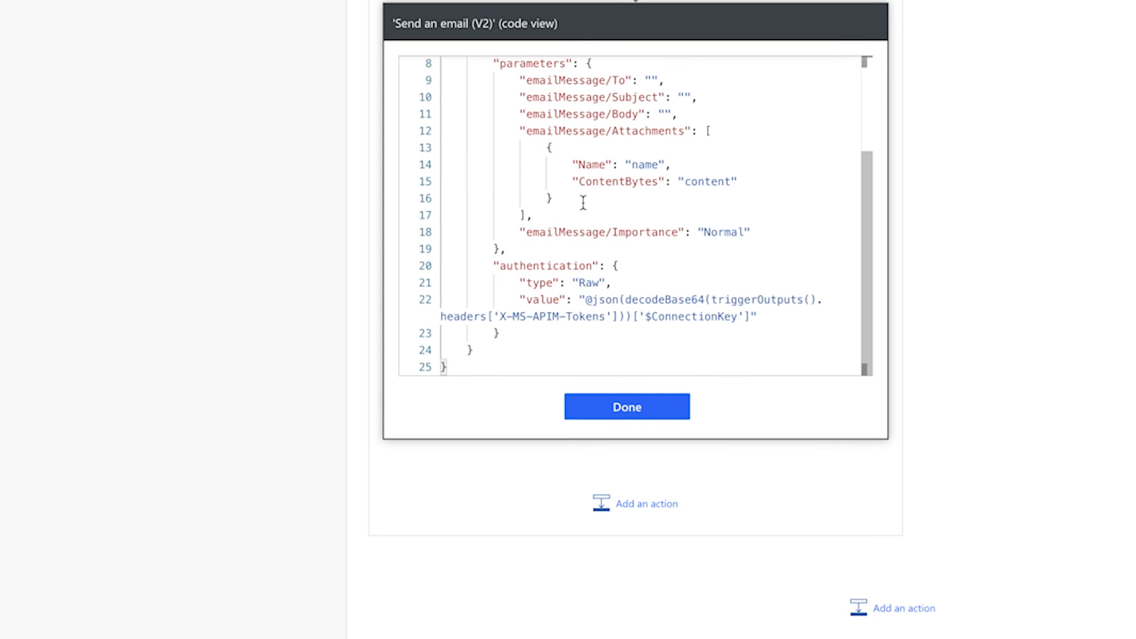
left_click_drag(583, 203, 535, 153)
key("ctrl+c")
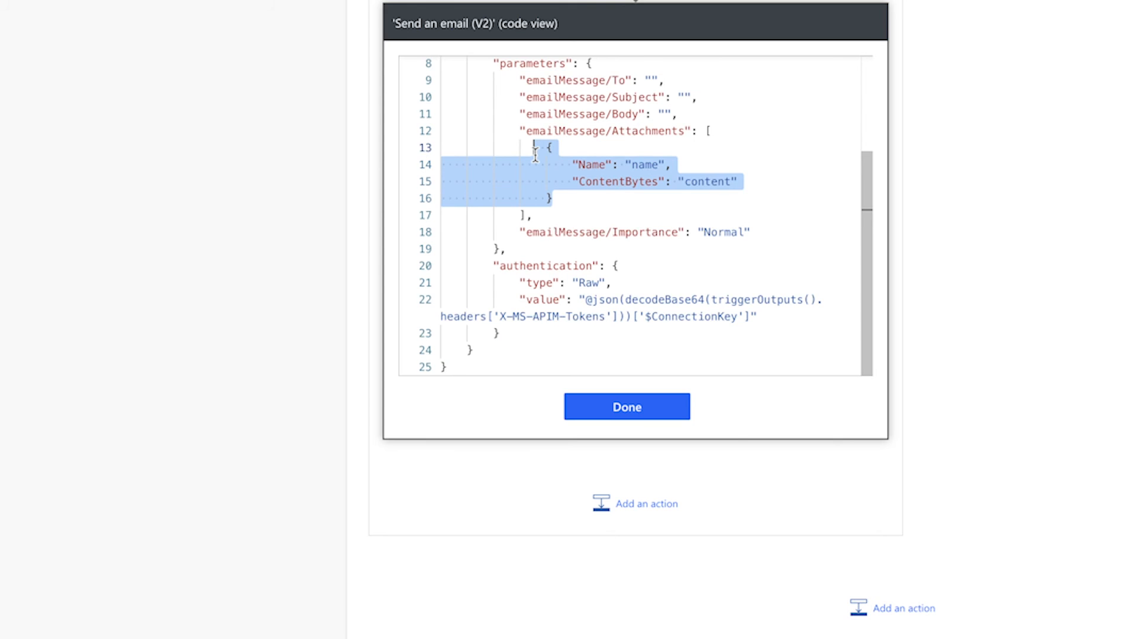
left_click(657, 400)
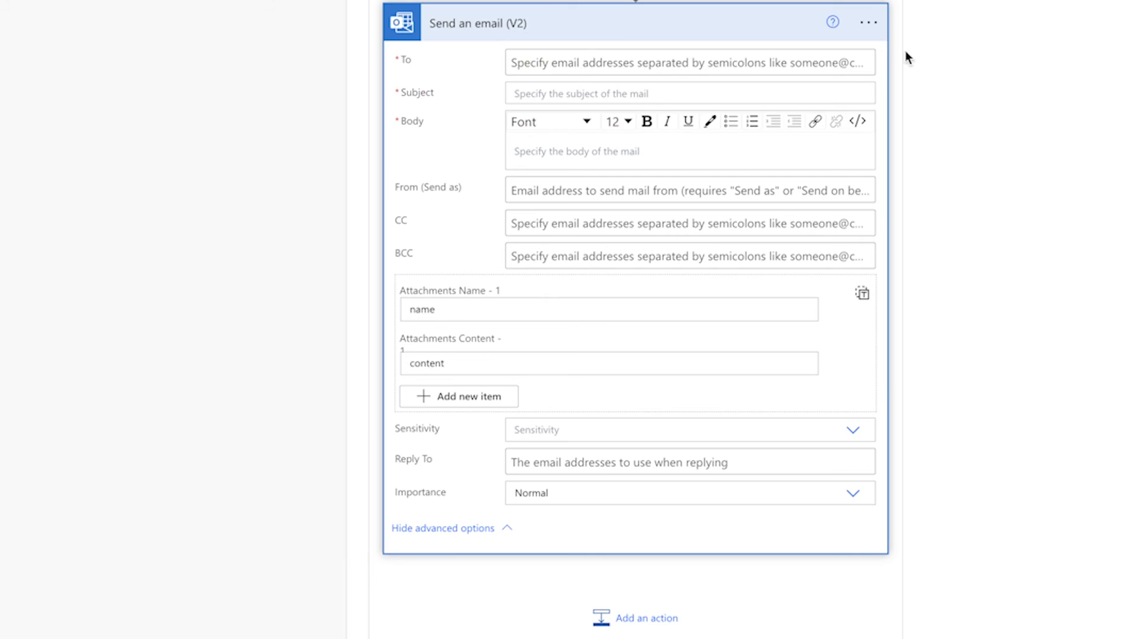
Delete the temporary Send an email (V2) action from the If yes branch
left_click(869, 23)
left_click(934, 262)
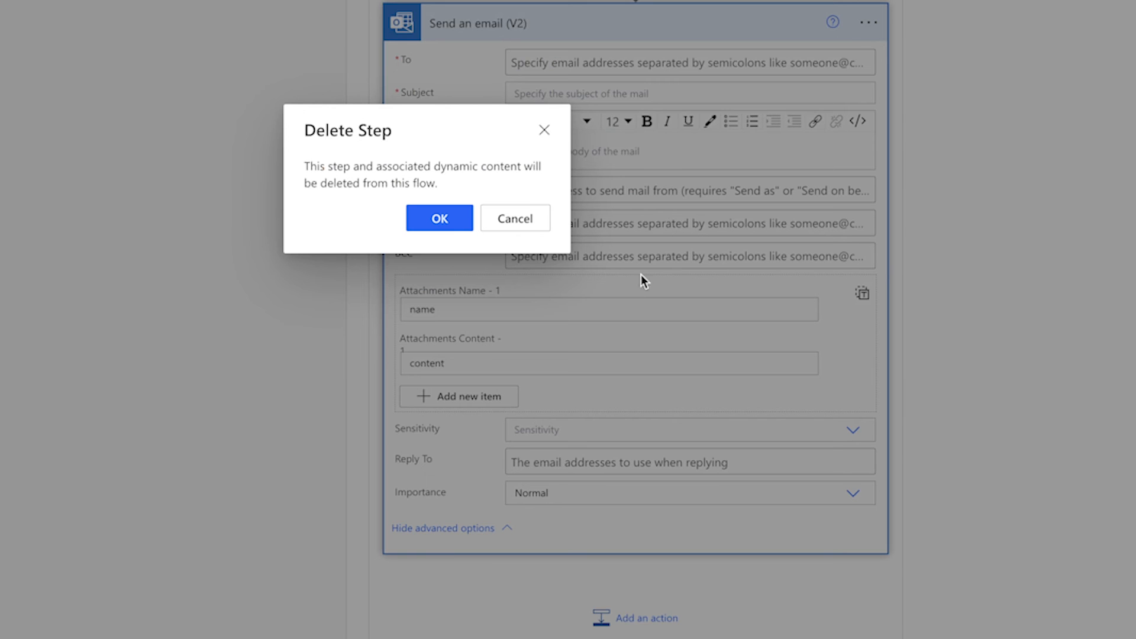
left_click(456, 218)
Paste the copied attachment object into the Value of Append to array variable - varAttachments
left_click(745, 373)
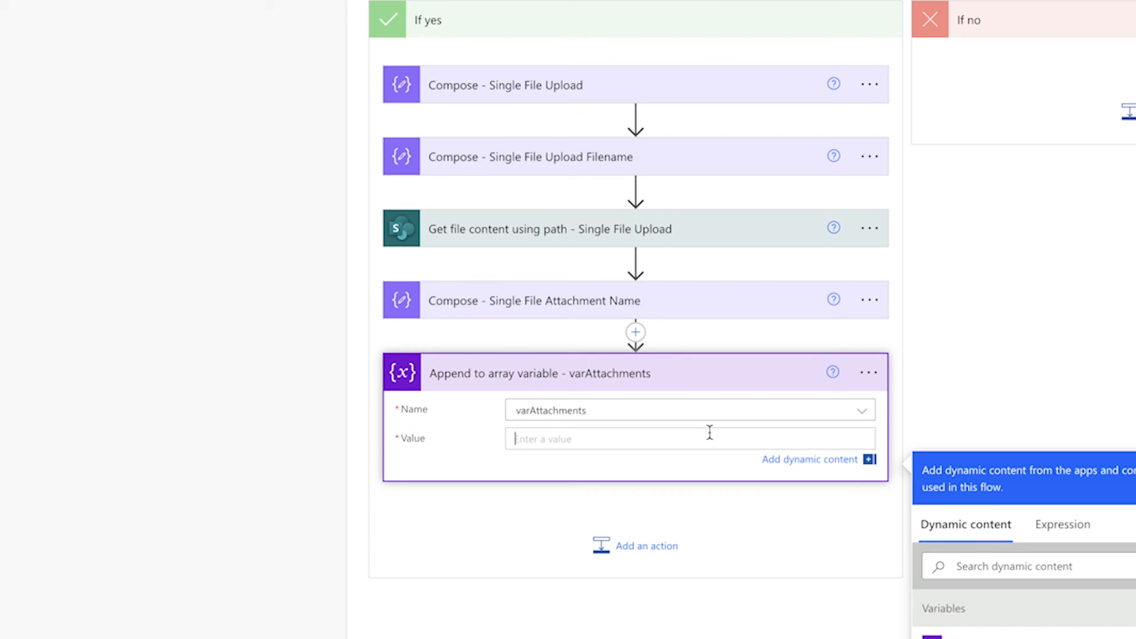
key("ctrl+v")
scroll(709, 432, "down", 3)
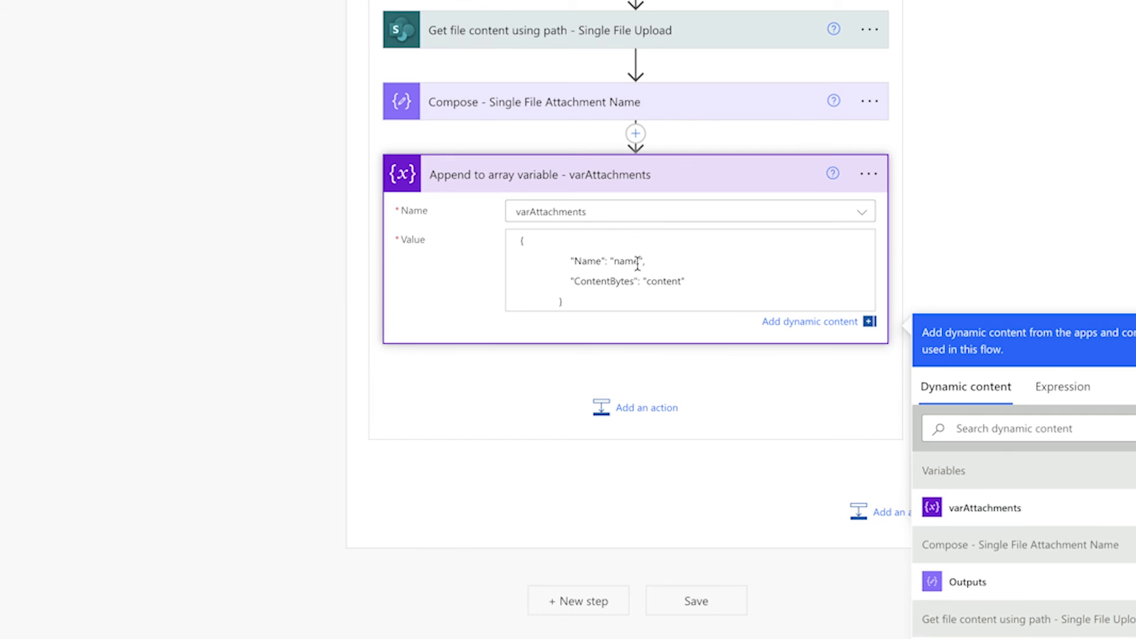
Replace the name placeholder in the appended object with the Compose - Single File Attachment Name outputs, keeping the quotes
double_click(626, 261)
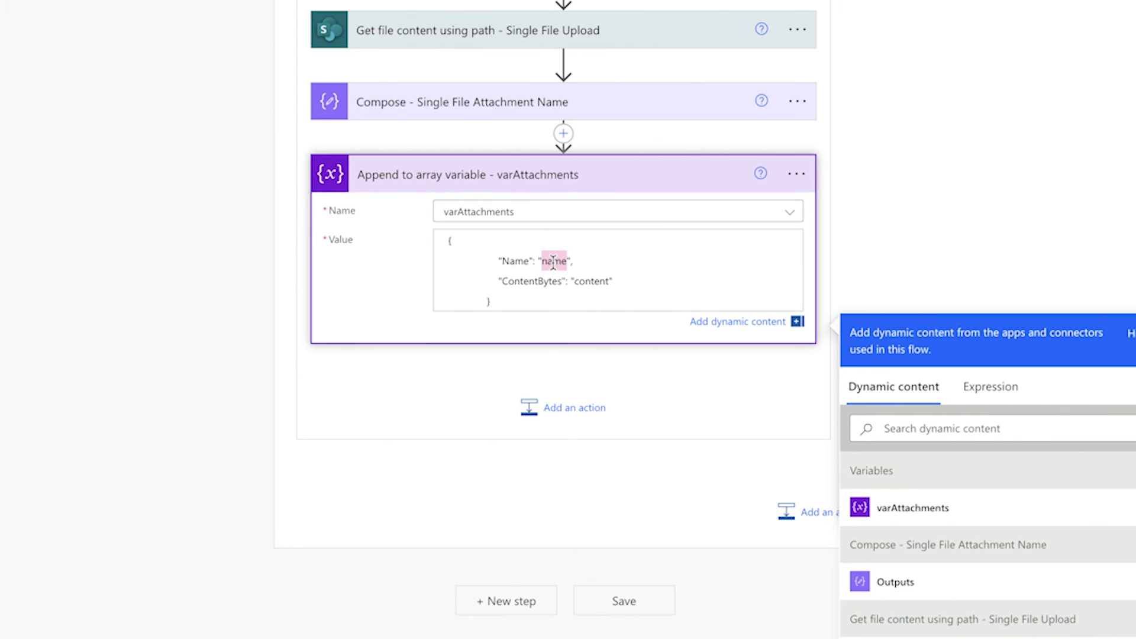
left_click(908, 426)
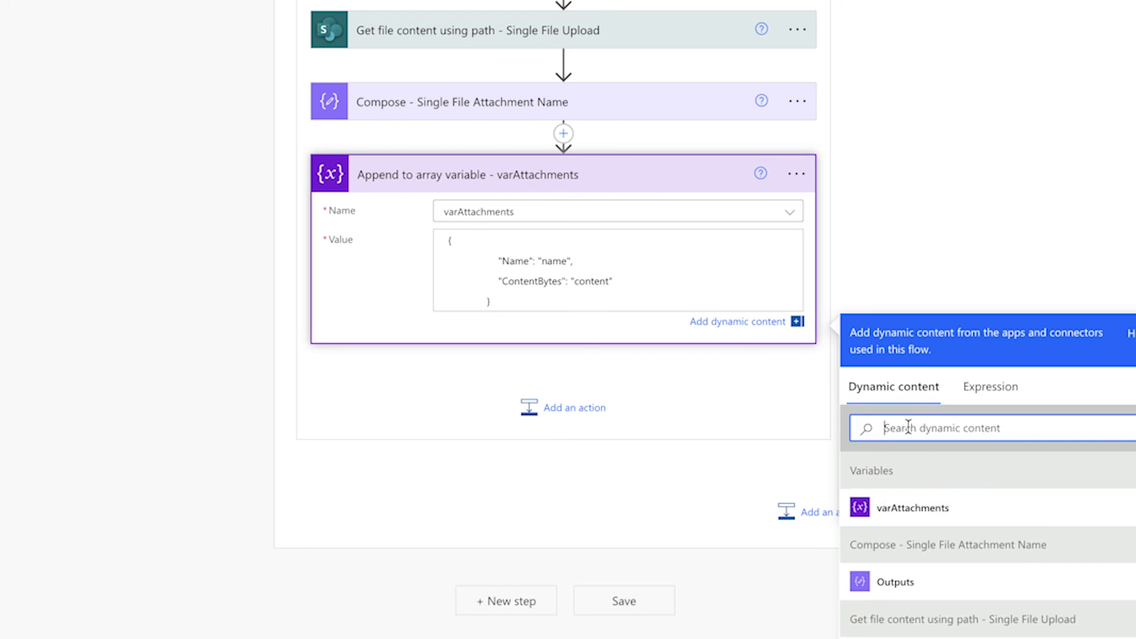
type("output")
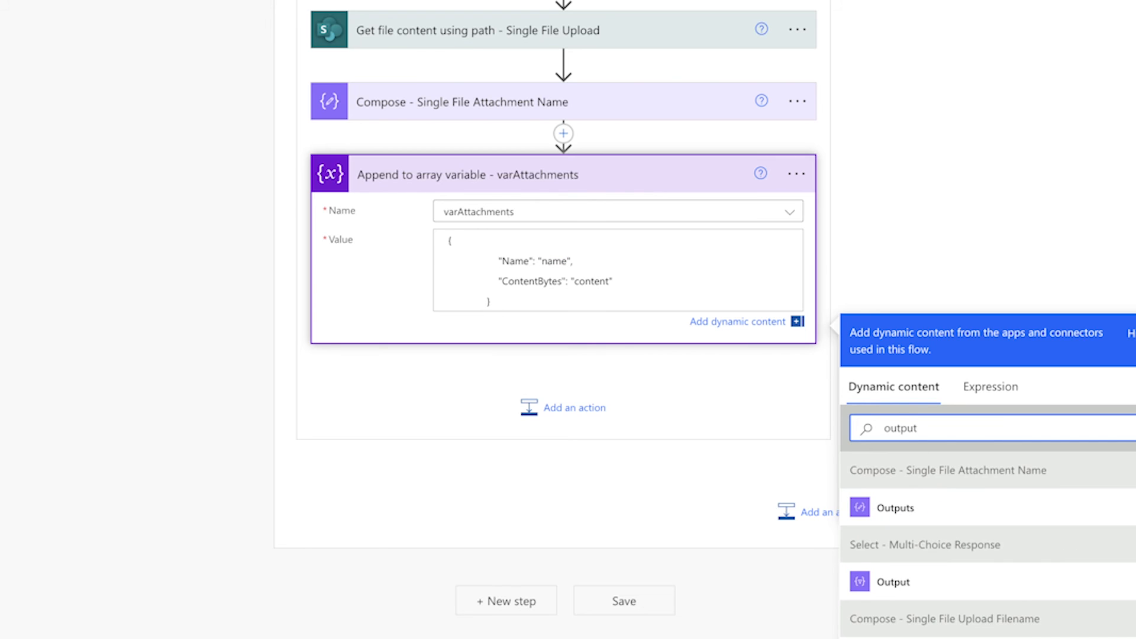
left_click(1009, 510)
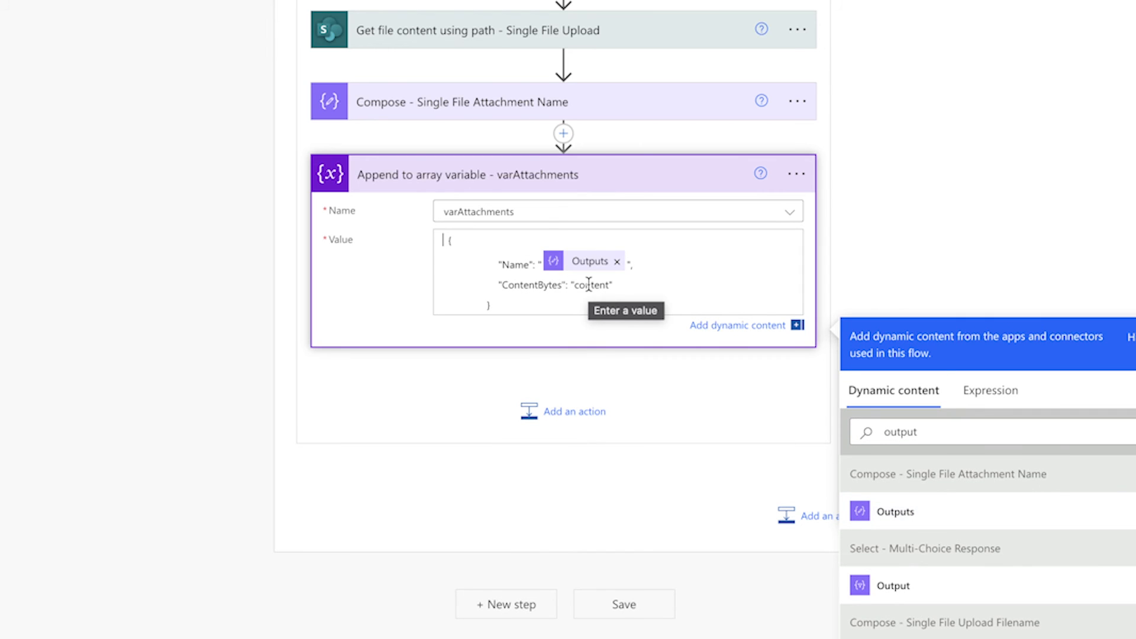
Replace "content", including its quotes, with the File Content of Get file content using path - Single File Upload
left_click_drag(613, 285, 570, 285)
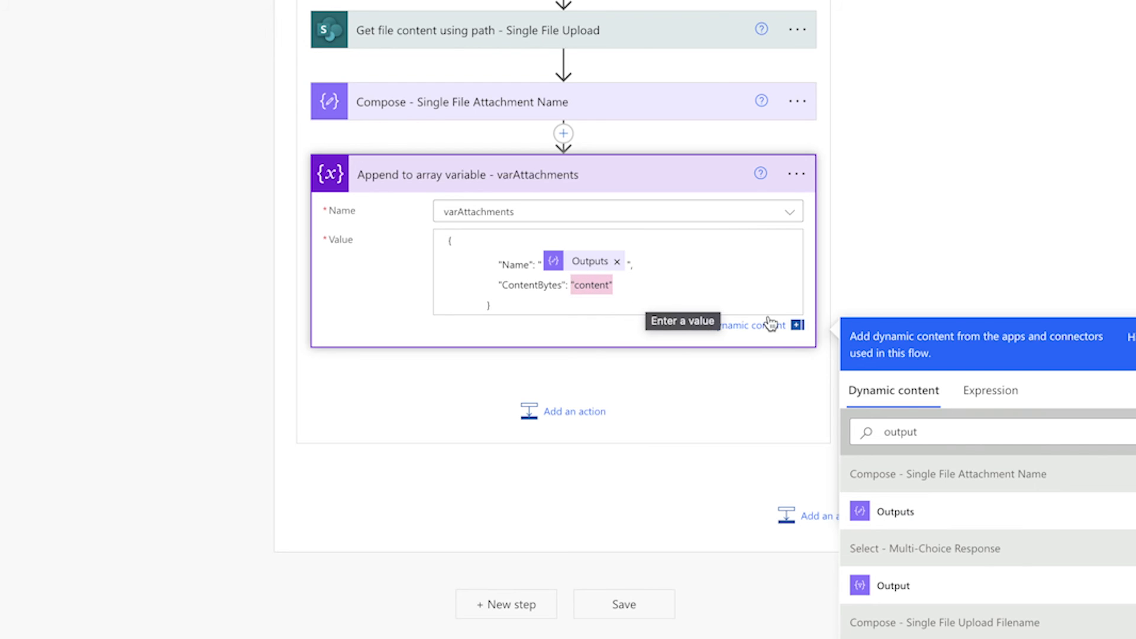
double_click(926, 427)
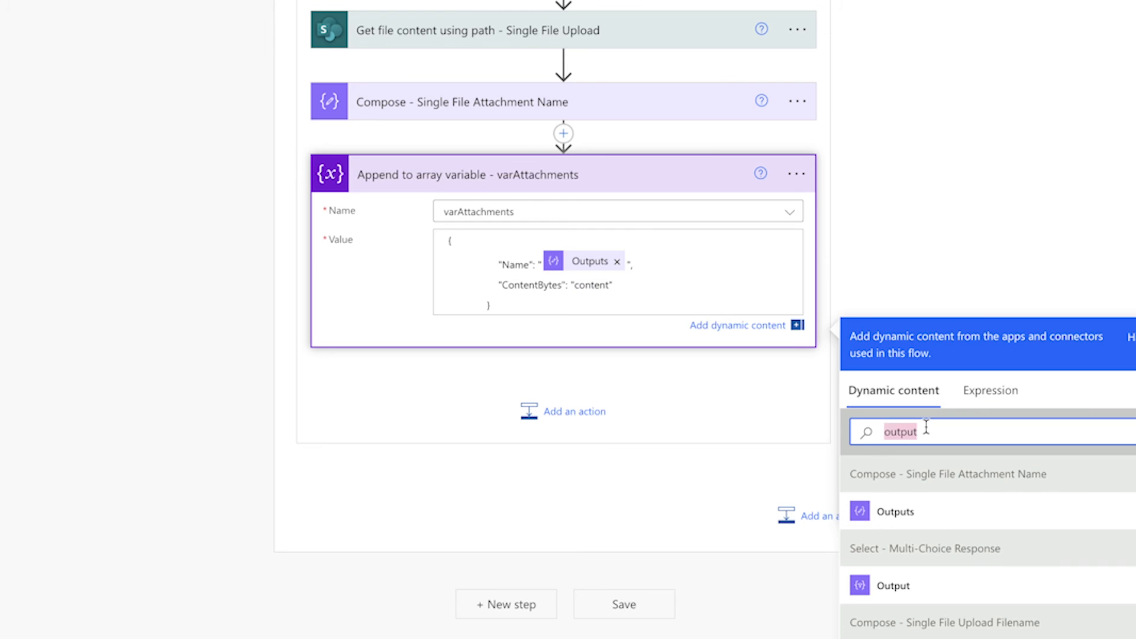
type("file")
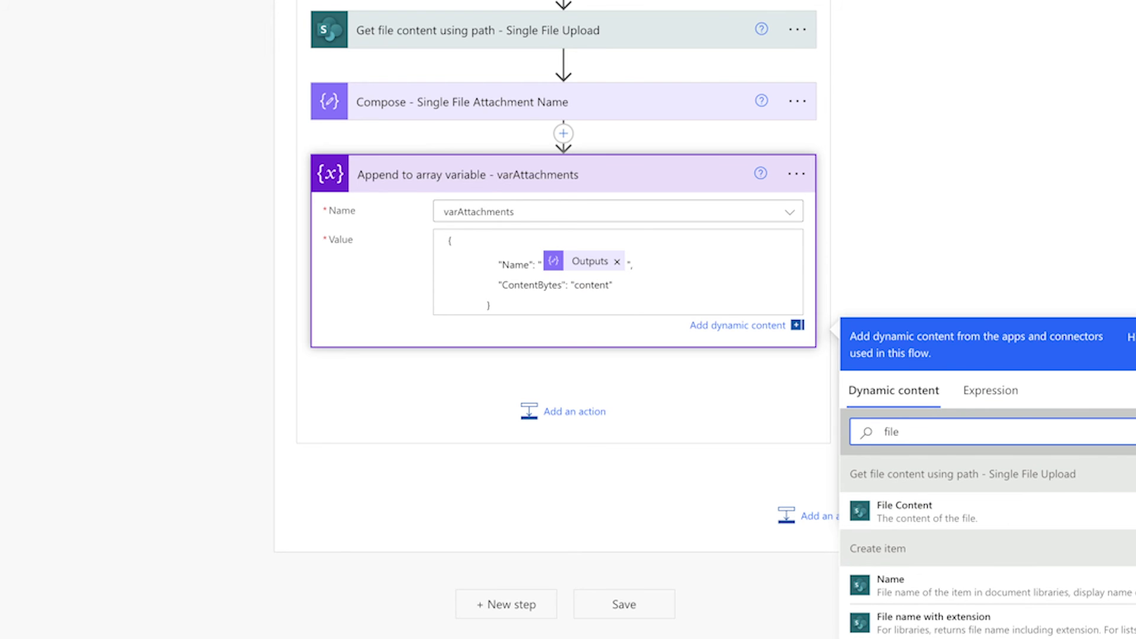
left_click(974, 521)
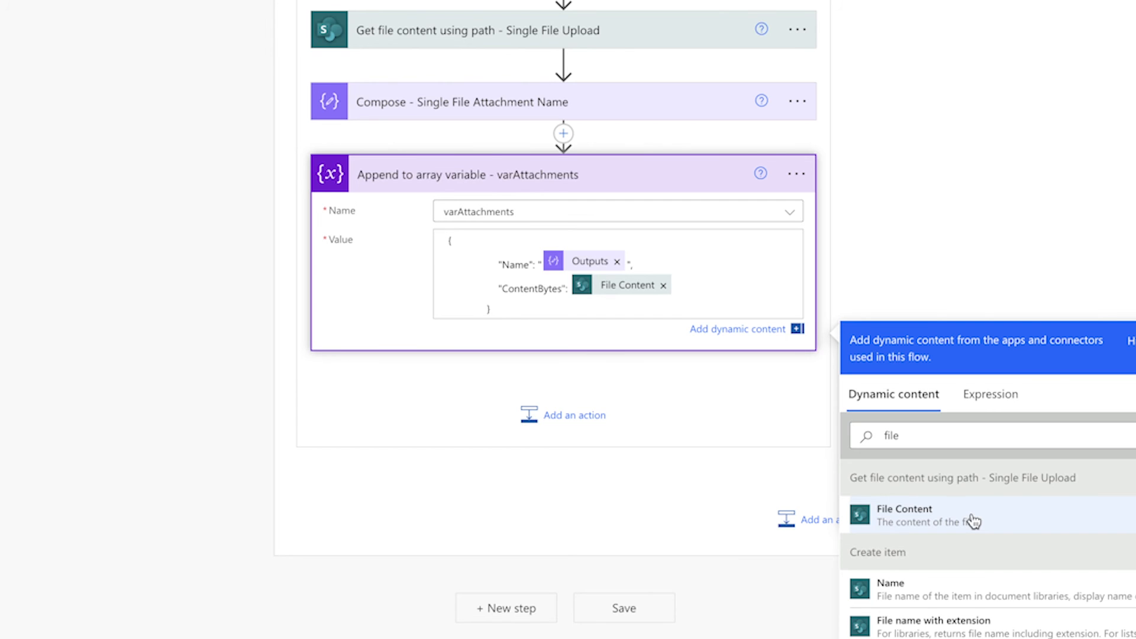
left_click(805, 229)
left_click(865, 230)
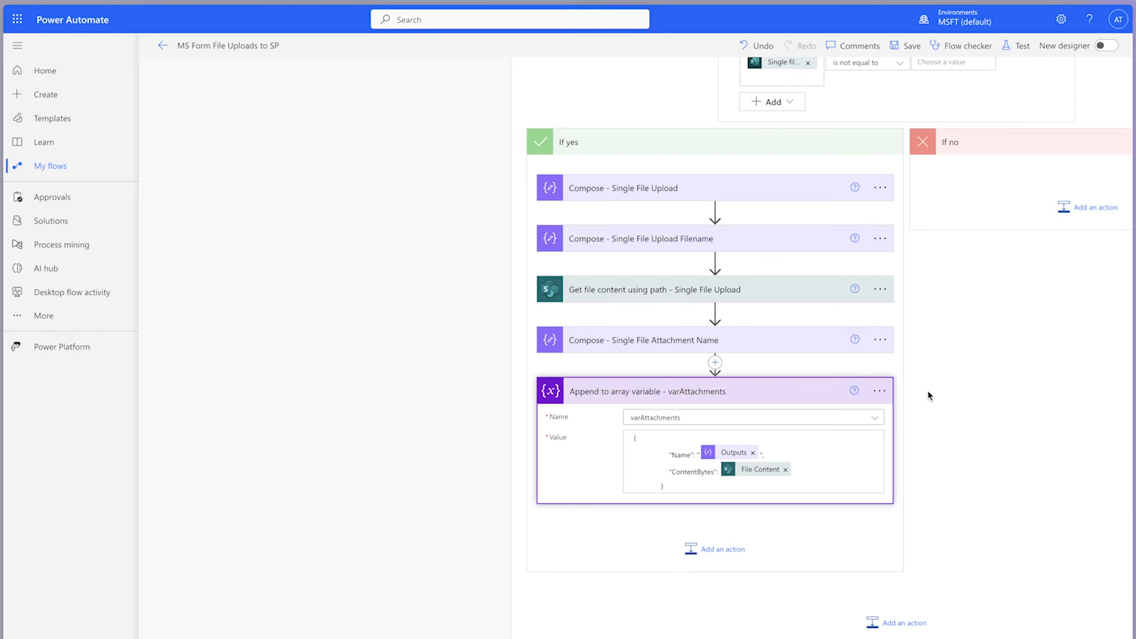
Paste the copied Append to array variable action below Get file content using path in the Multiple File Upload scope's Apply to each
scroll(651, 237, "up", 2)
left_click(388, 87)
left_click(374, 125)
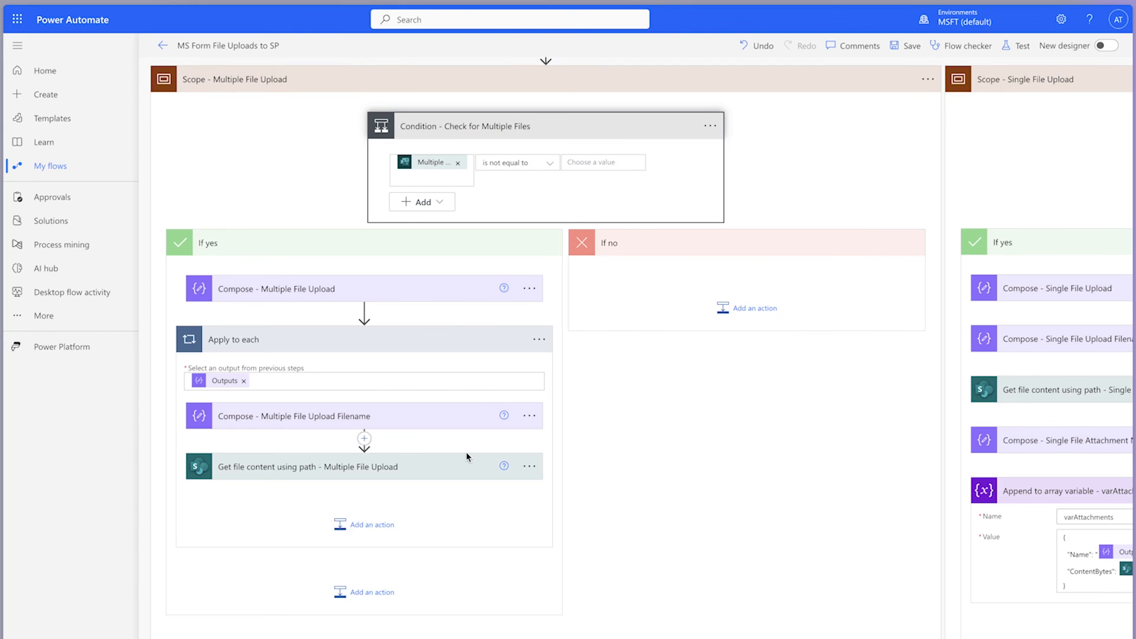
left_click(371, 525)
left_click(442, 563)
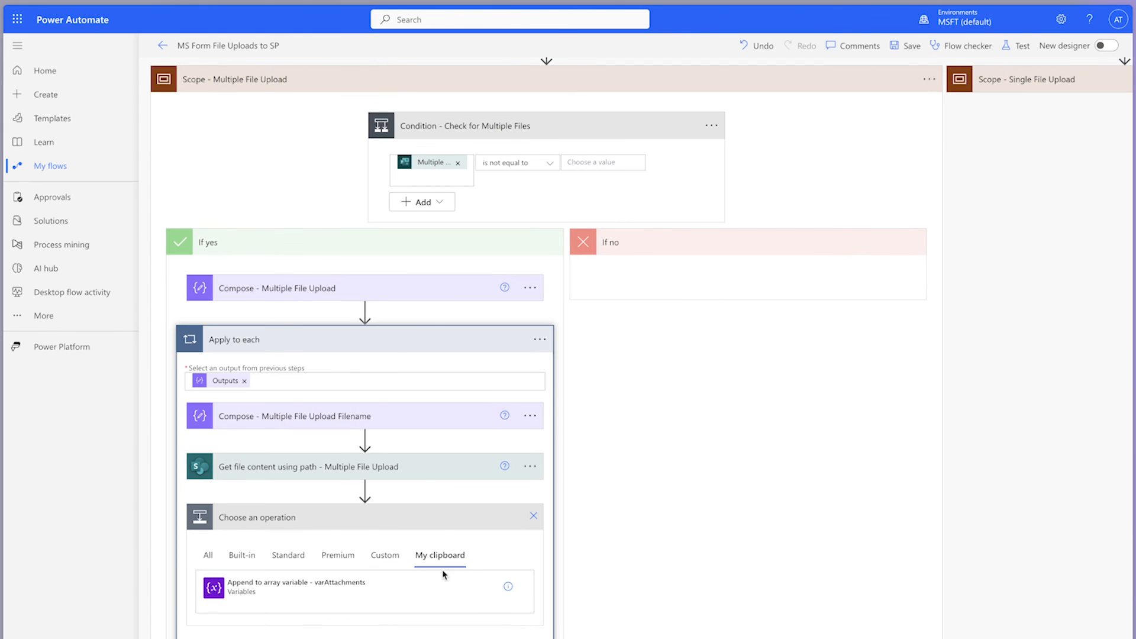
left_click(334, 582)
Rename the pasted action as "Append to array variable - varAttachments multiple"
left_click(529, 486)
left_click(579, 527)
key("BackSpace")
type("multiple")
left_click(566, 384)
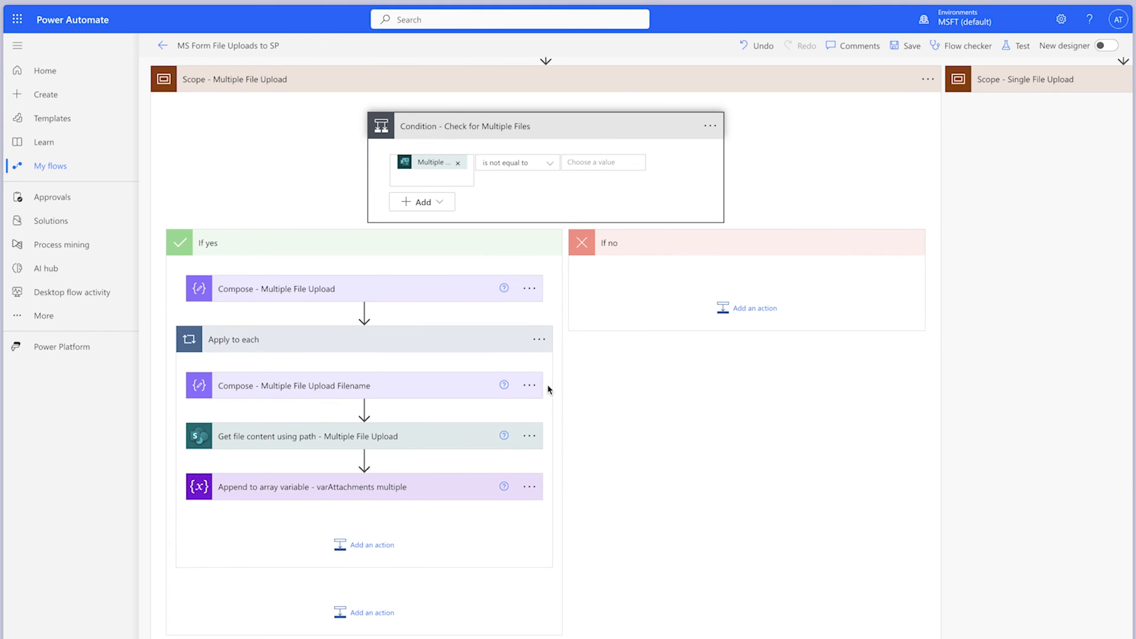
Replace the Name token in the renamed append action with the Compose - Multiple File Upload Filename outputs, keeping the quotes
left_click(401, 487)
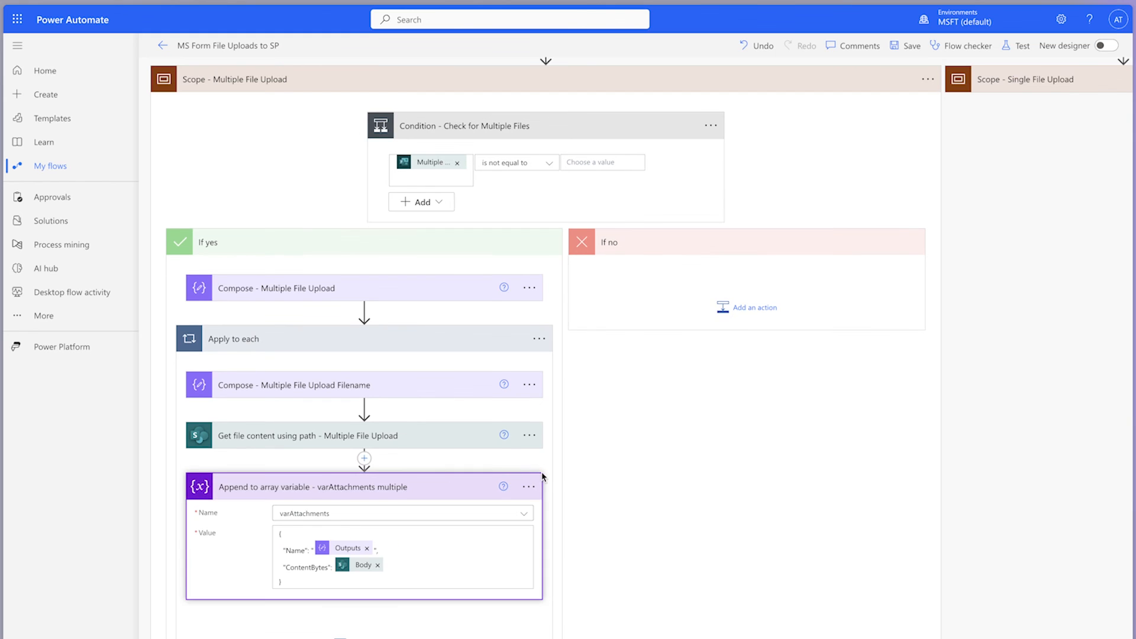
scroll(461, 482, "down", 3)
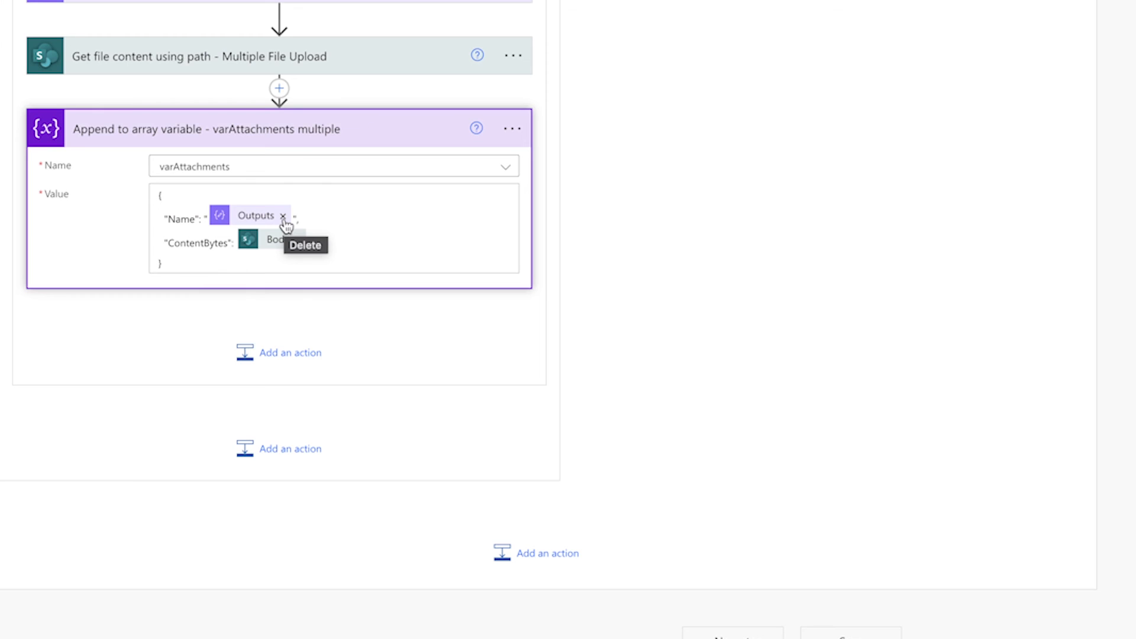
left_click(282, 216)
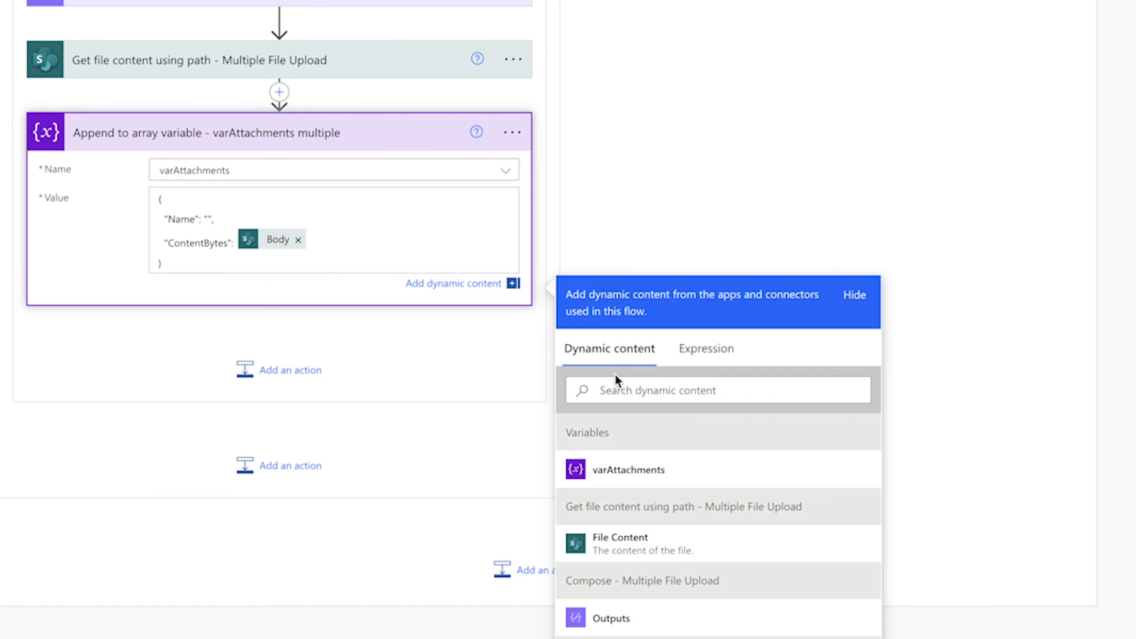
left_click(615, 384)
type("output")
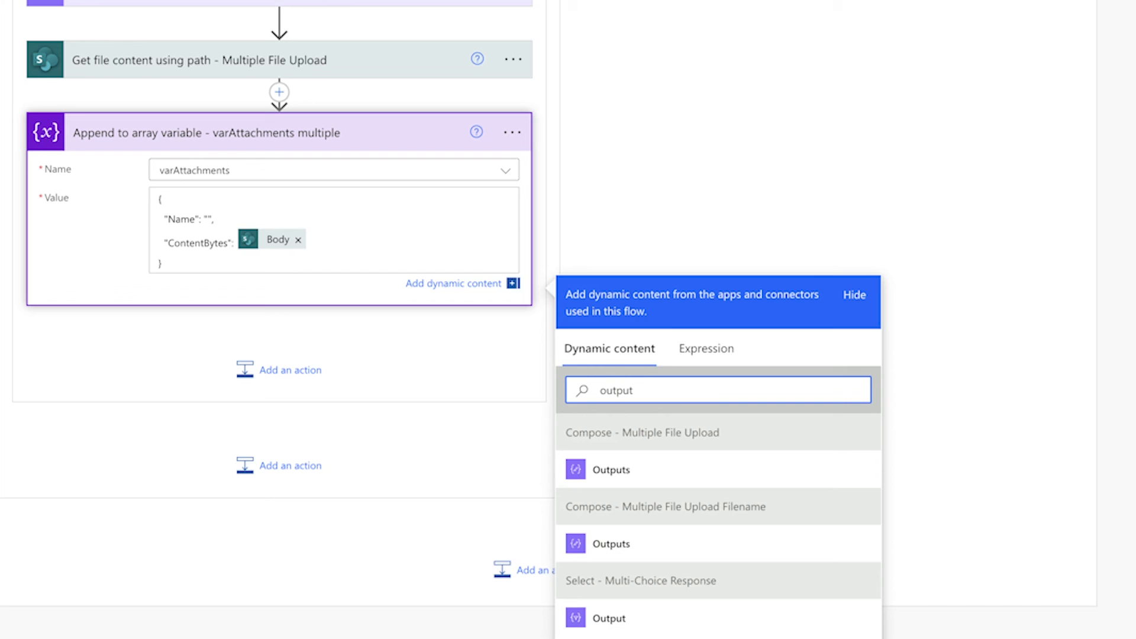
left_click(657, 545)
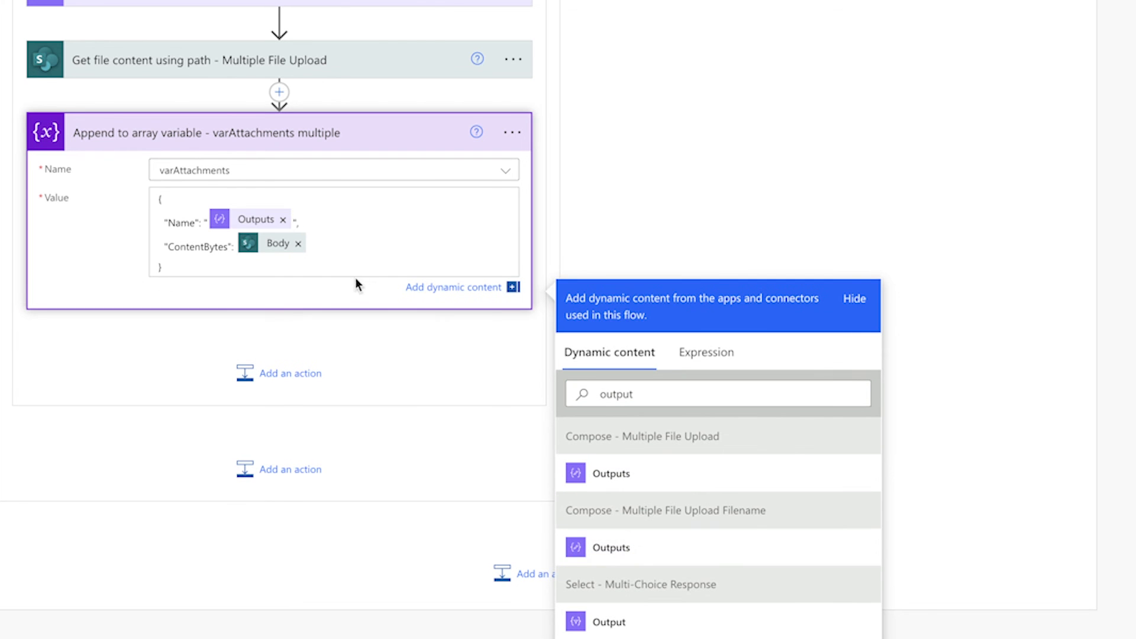
Replace the ContentBytes token with the File Content of Get file content using path - Multiple File Upload
left_click(298, 243)
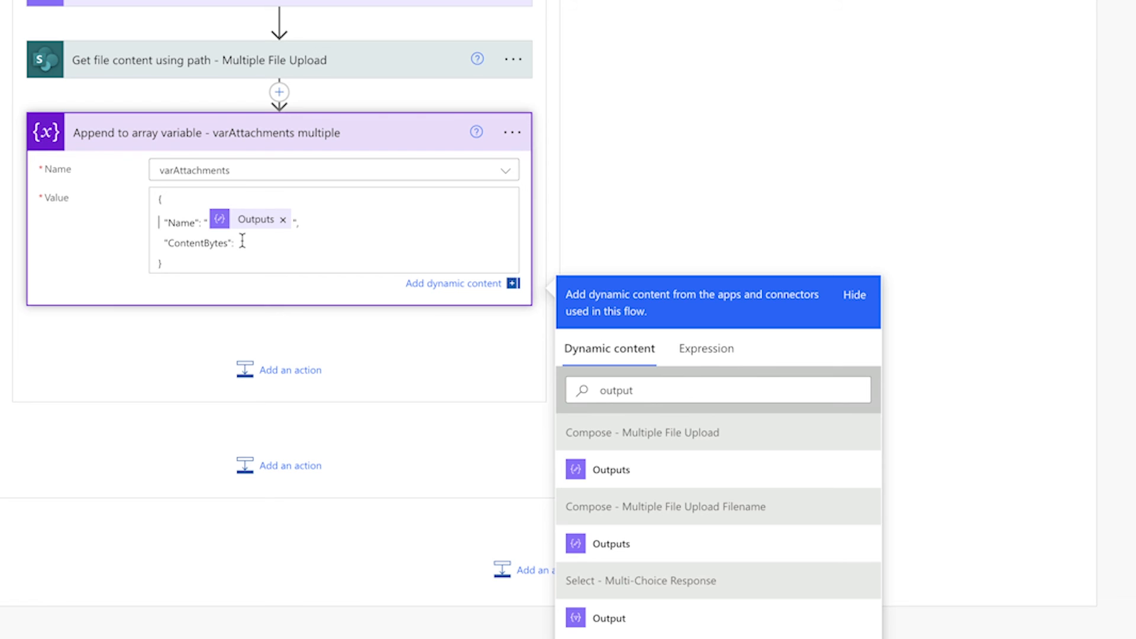
left_click(627, 388)
double_click(627, 388)
key("BackSpace")
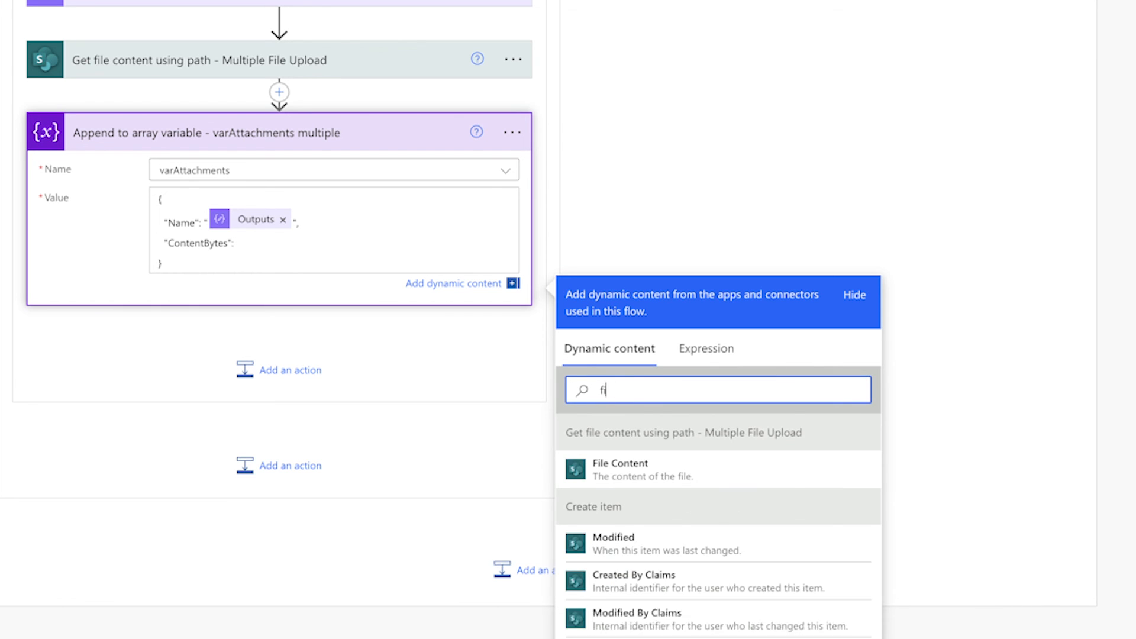
type("file")
left_click(622, 470)
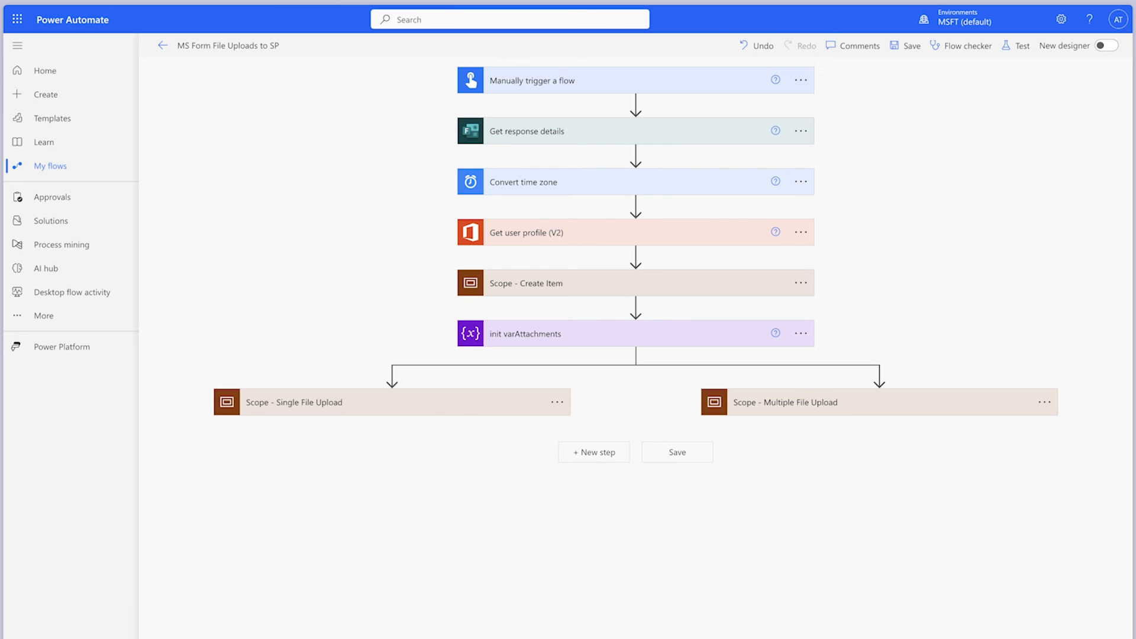
Add a loop named "Apply to each - File Upload" after the two parallel scopes, with varAttachments as its input
left_click(595, 454)
type("apply")
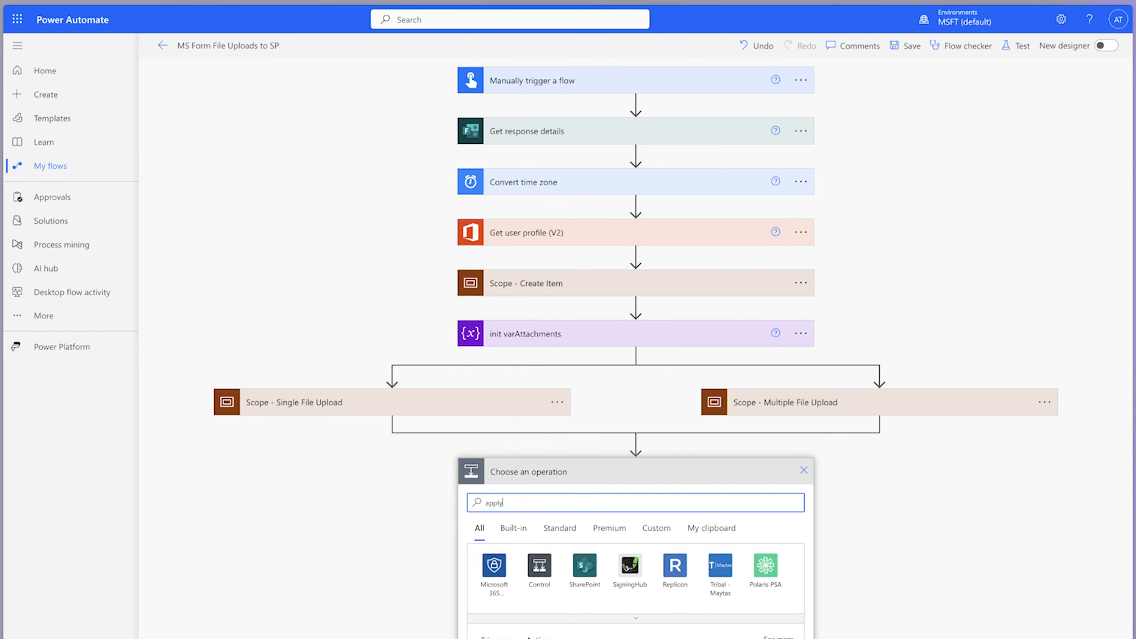
scroll(621, 462, "down", 2)
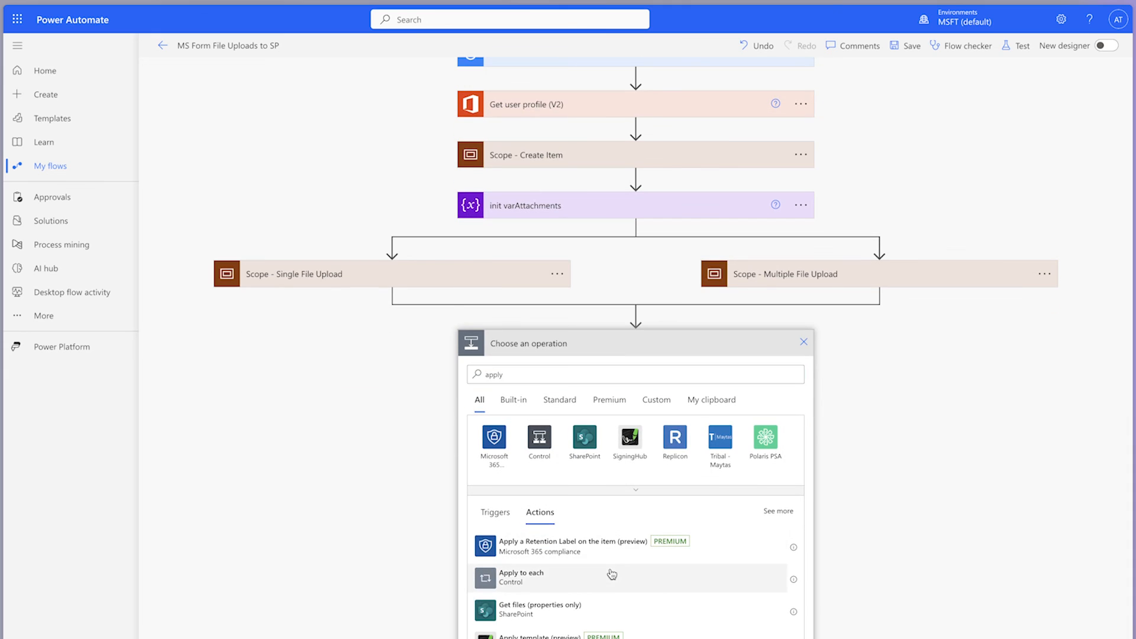
left_click(612, 573)
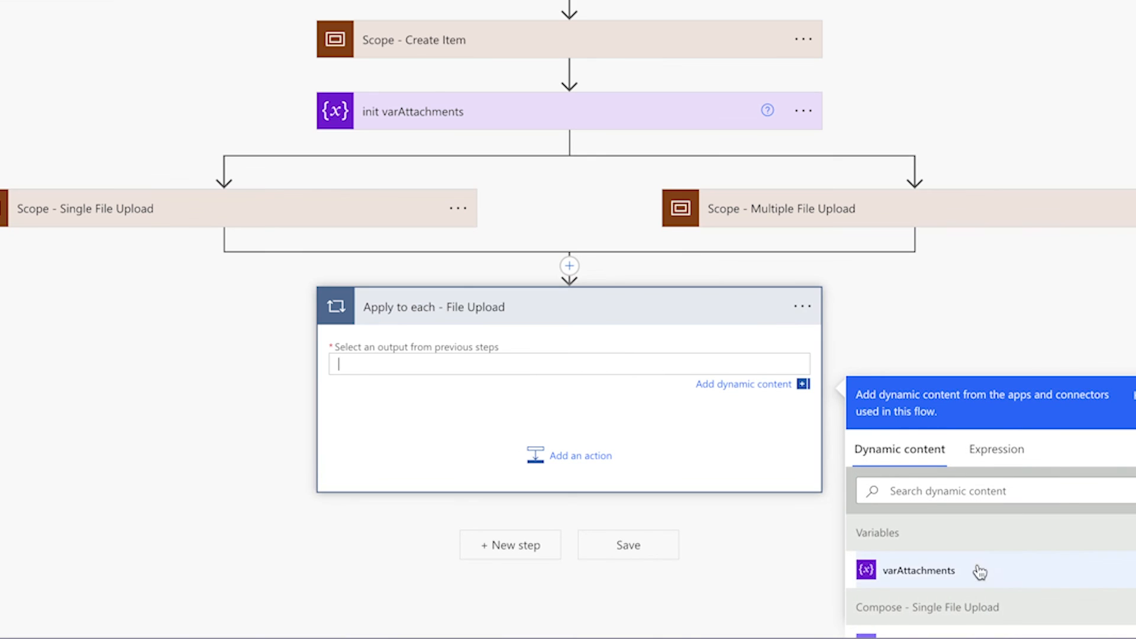
left_click(980, 571)
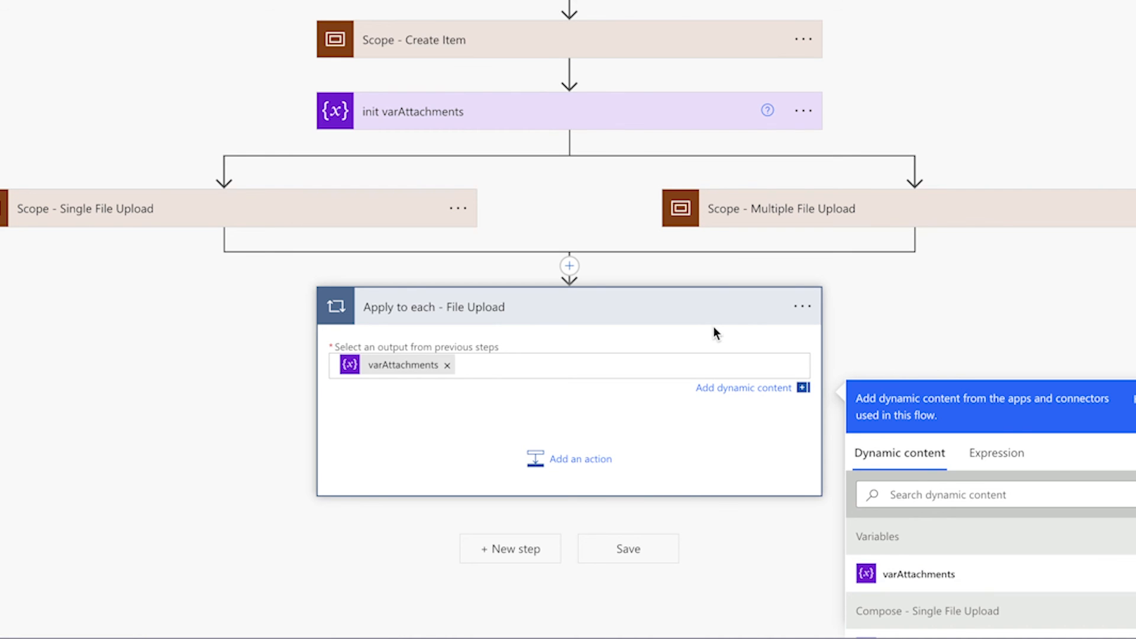
Add the SharePoint Add attachment action inside the Apply to each - File Upload loop
left_click(580, 458)
type("add attach")
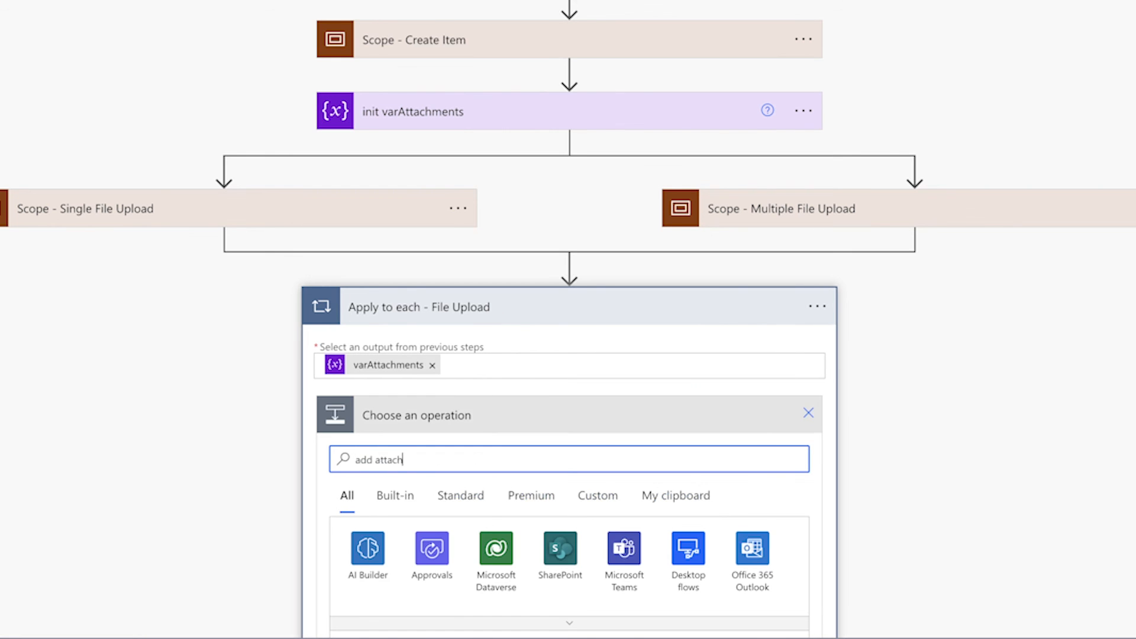
type("ment")
left_click(585, 514)
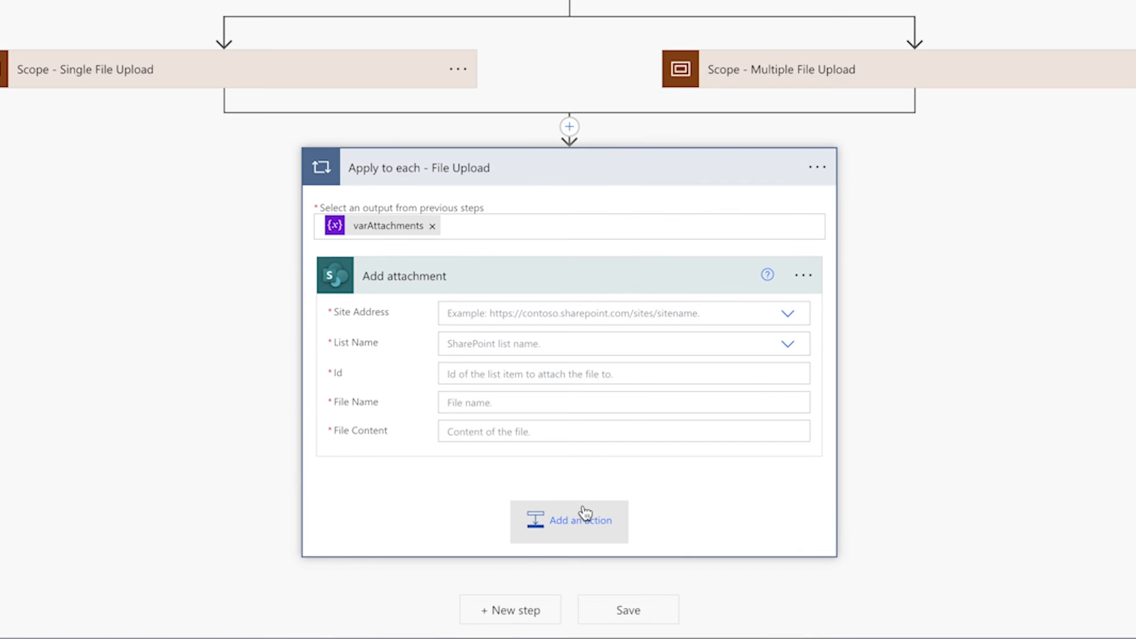
Set the Add attachment action's Site Address to Power Platform Sandbox and its List Name to Form Responses
left_click(791, 318)
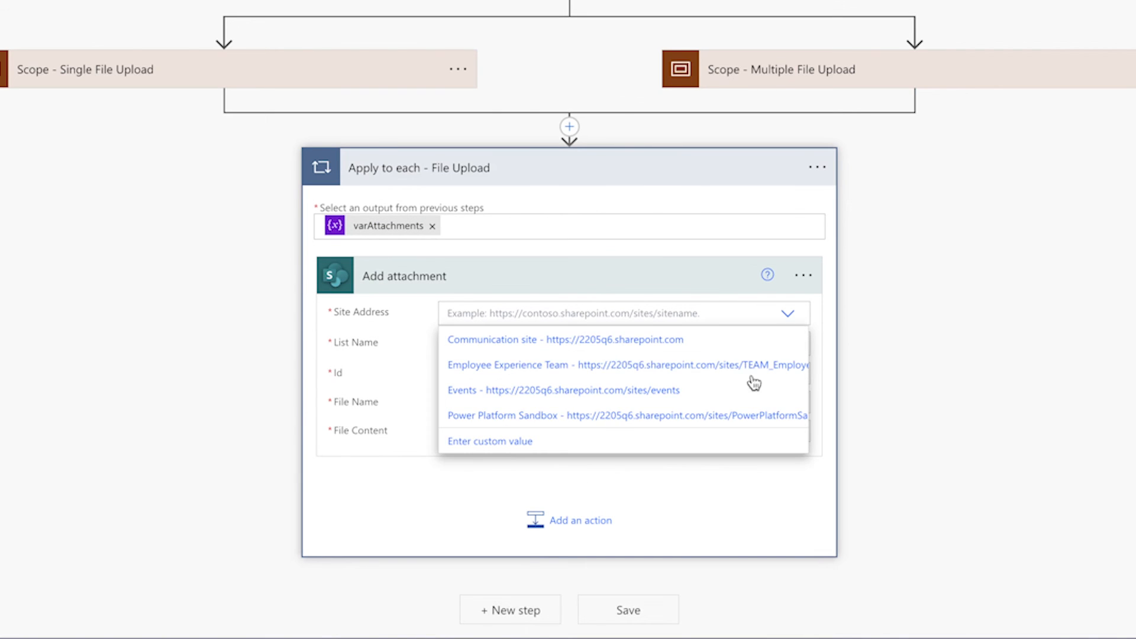
left_click(735, 415)
left_click(788, 364)
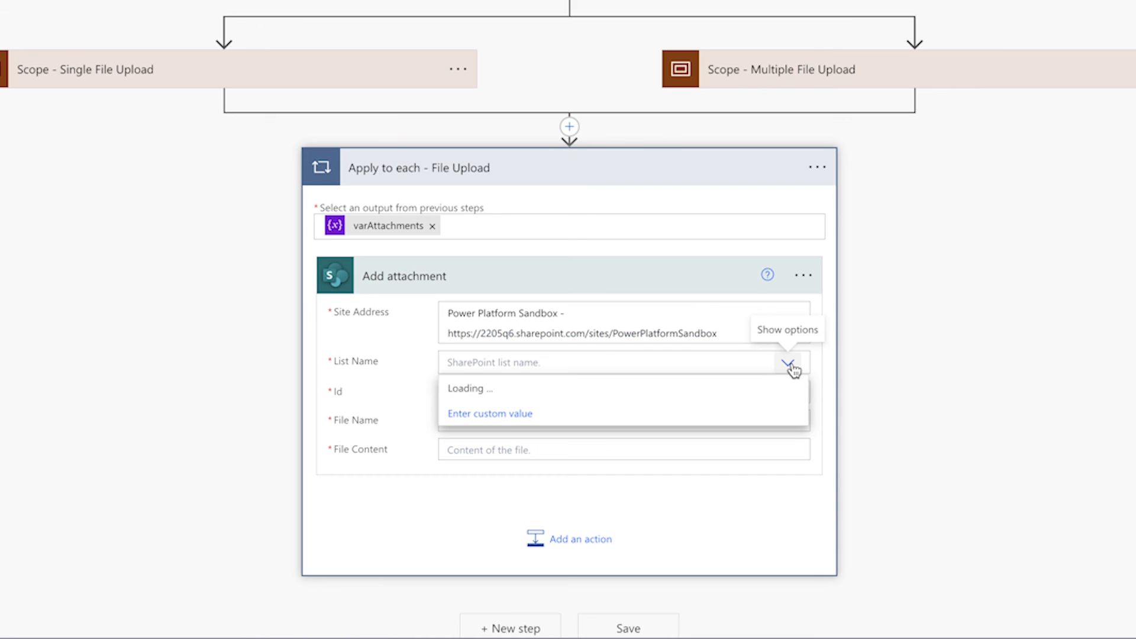
scroll(680, 539, "down", 3)
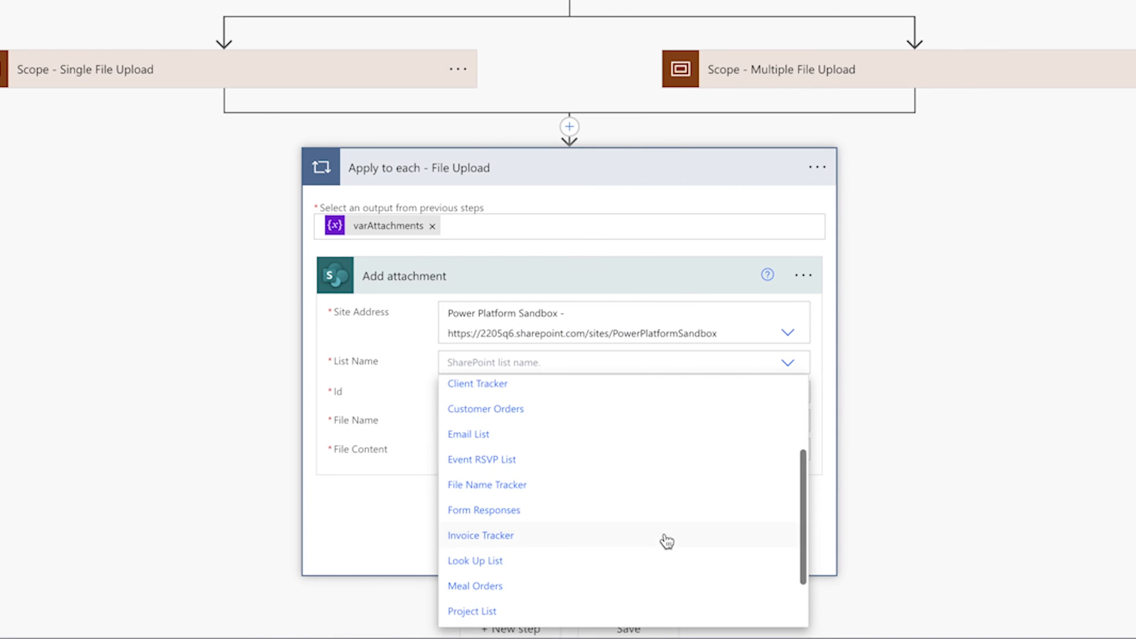
left_click(584, 511)
Set the Id of Add attachment to the ID from Create item
left_click(621, 393)
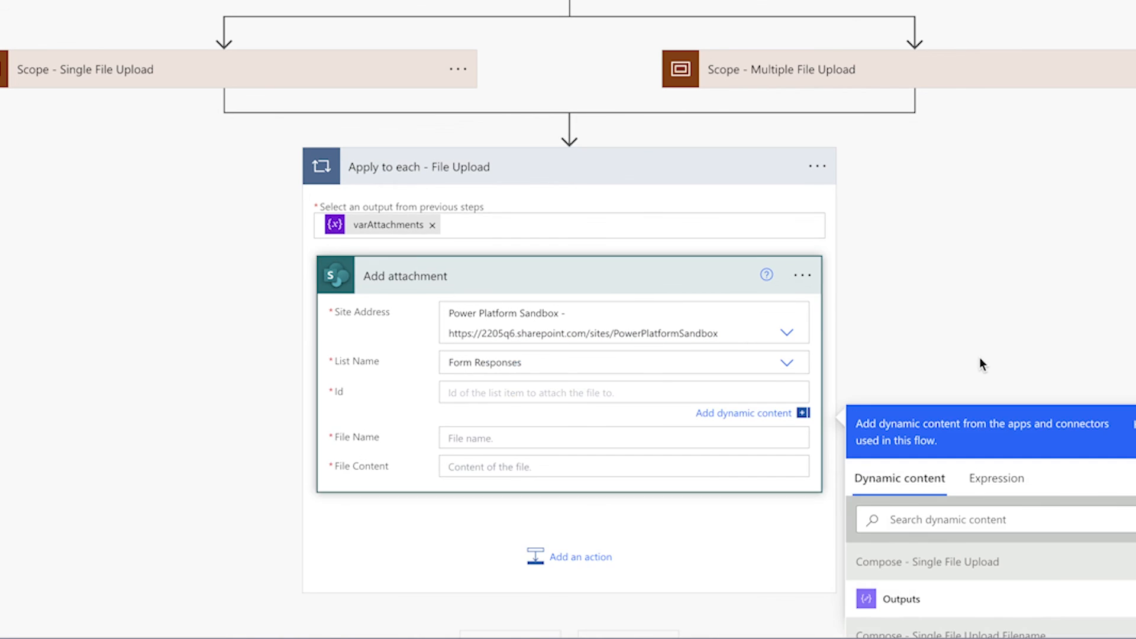
left_click(871, 357)
type("id")
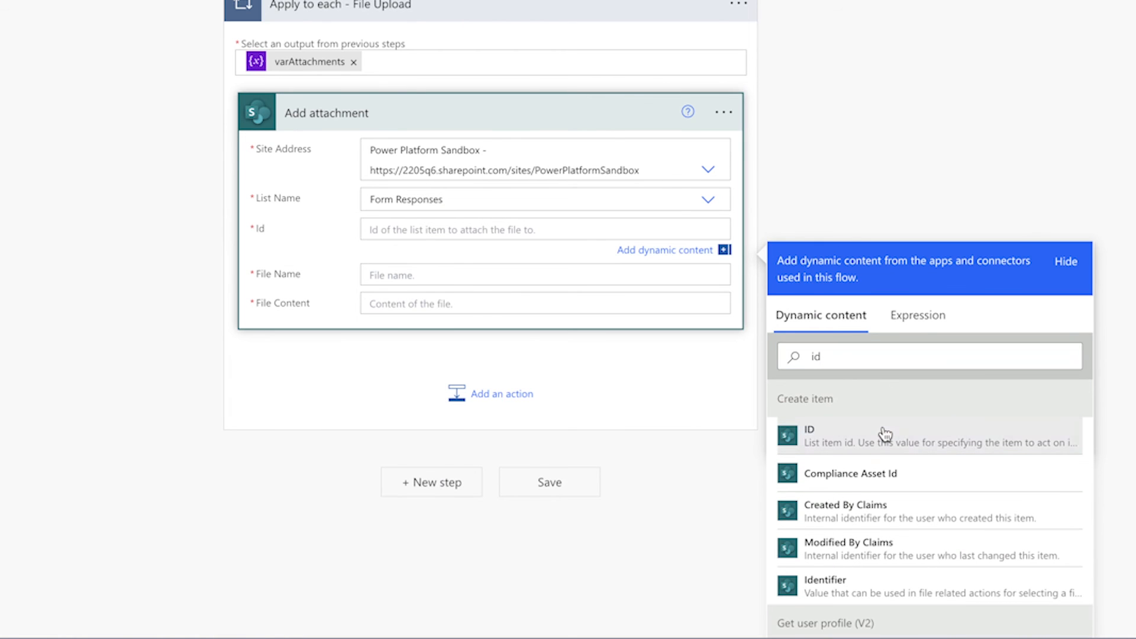
left_click(885, 435)
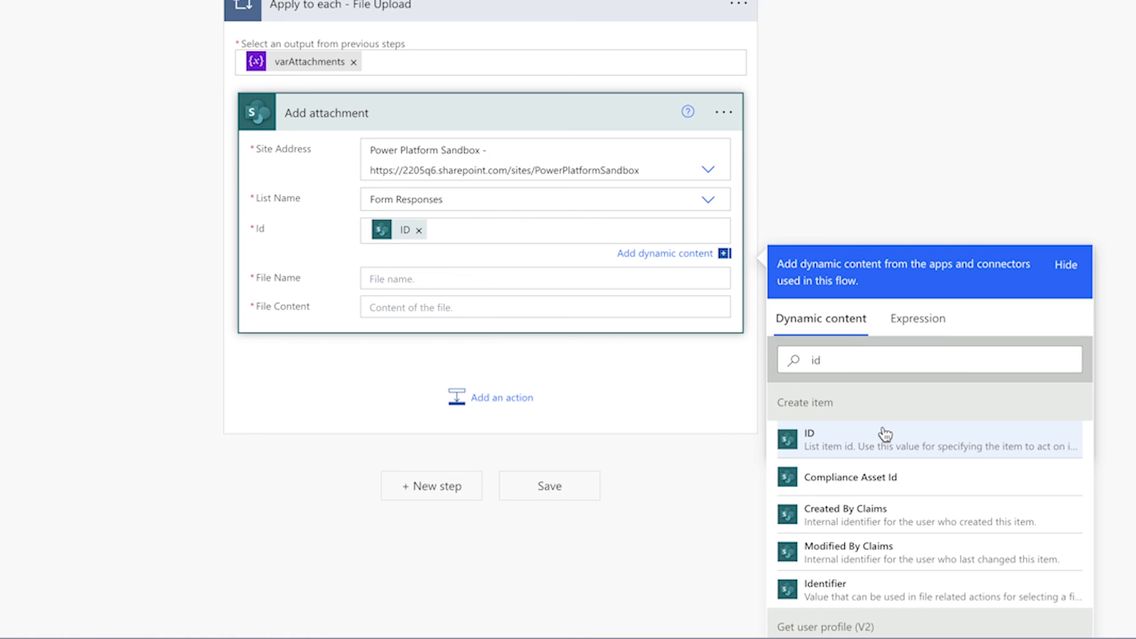
Set the File Name of Add attachment to the expression item()?['Name']
left_click(619, 279)
type("ite")
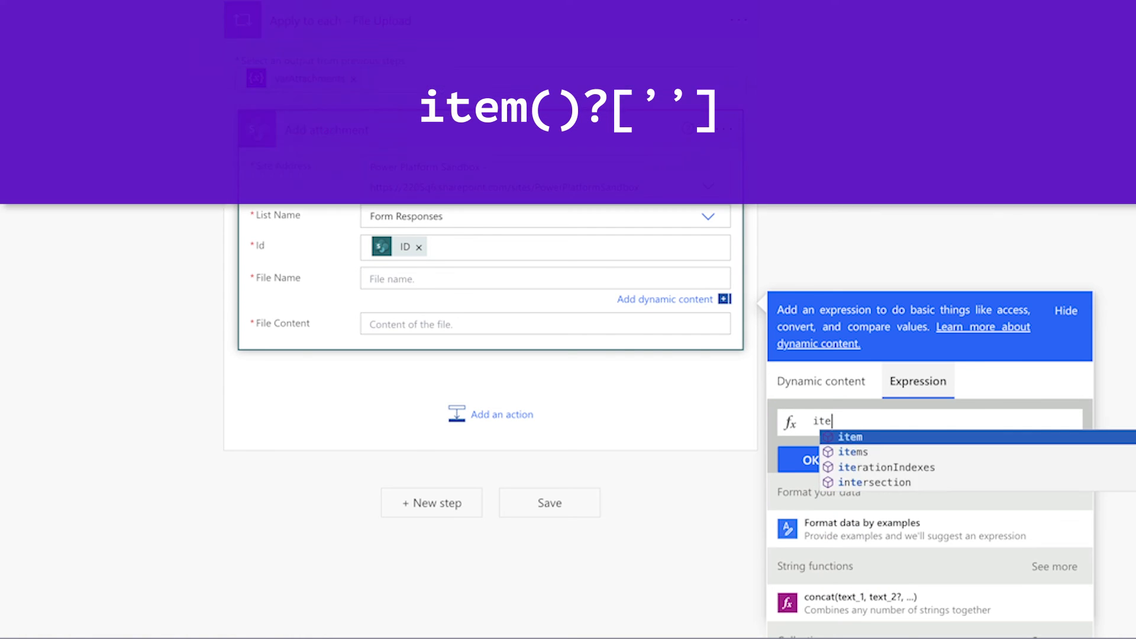
type("m()?['']")
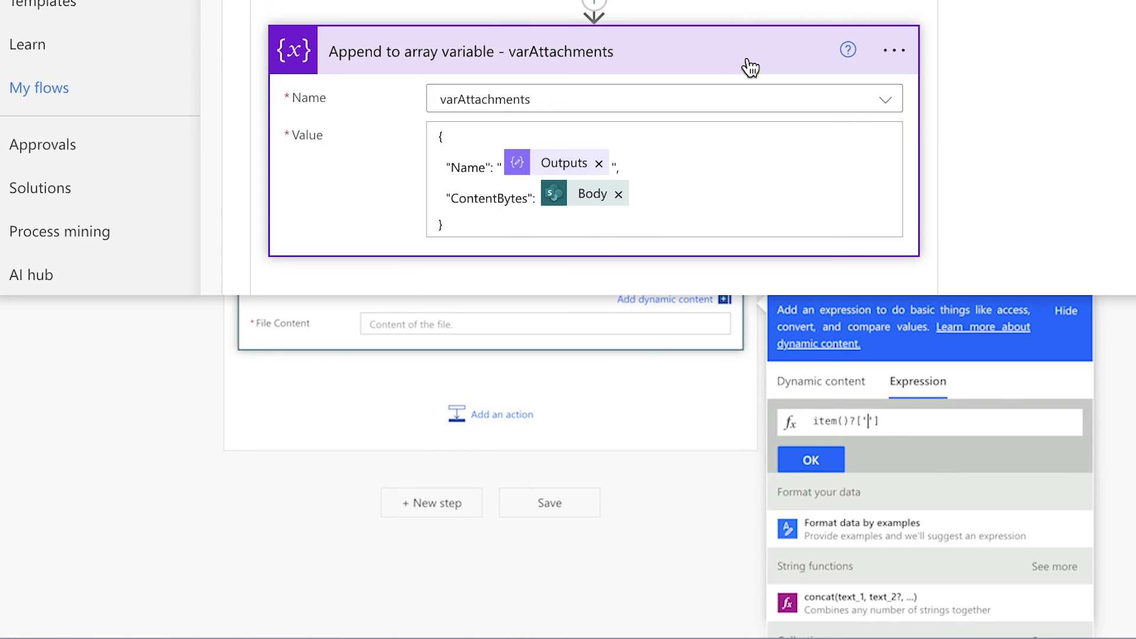
scroll(661, 467, "up", 1)
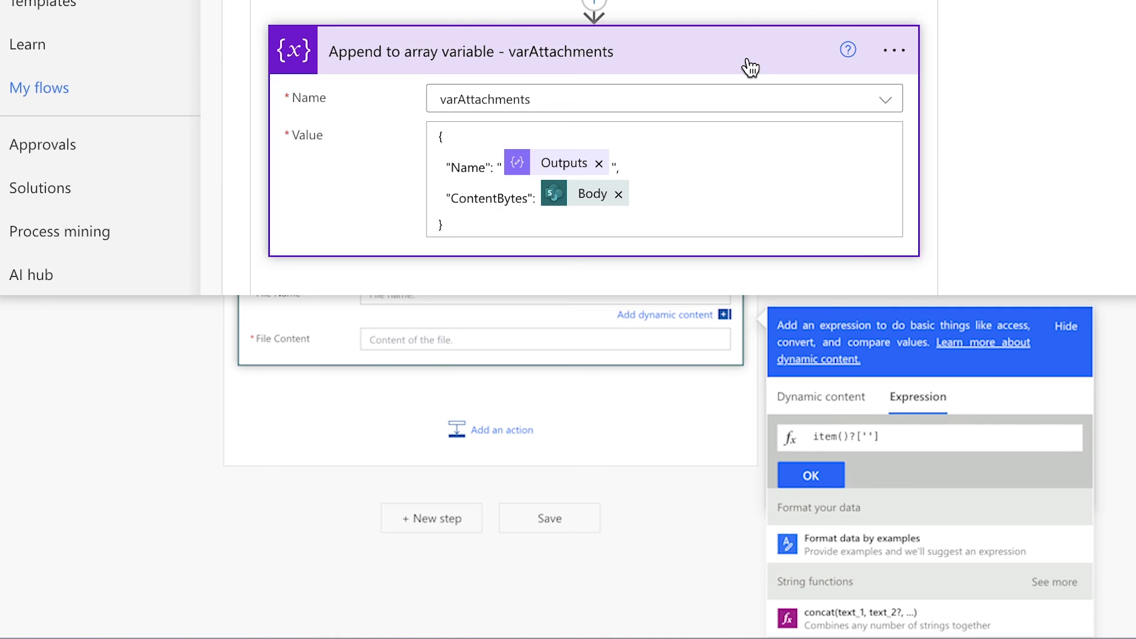
type("Name")
left_click(811, 475)
Set the File Content of Add attachment to the expression item()?['ContentBytes']
left_click(923, 430)
type("it")
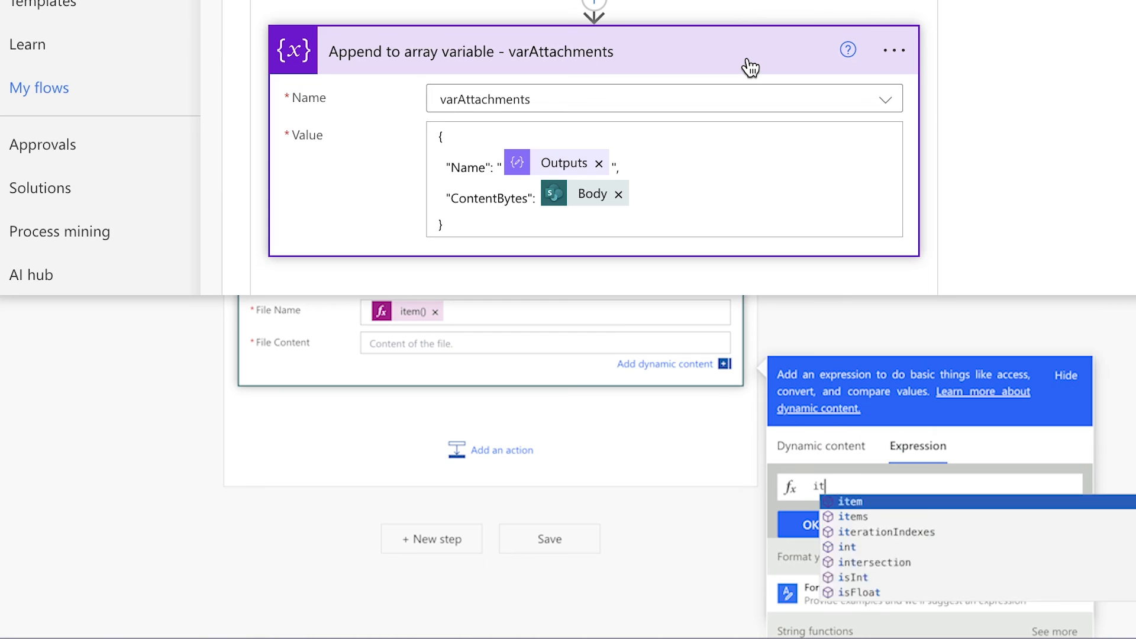
type("em()?['']")
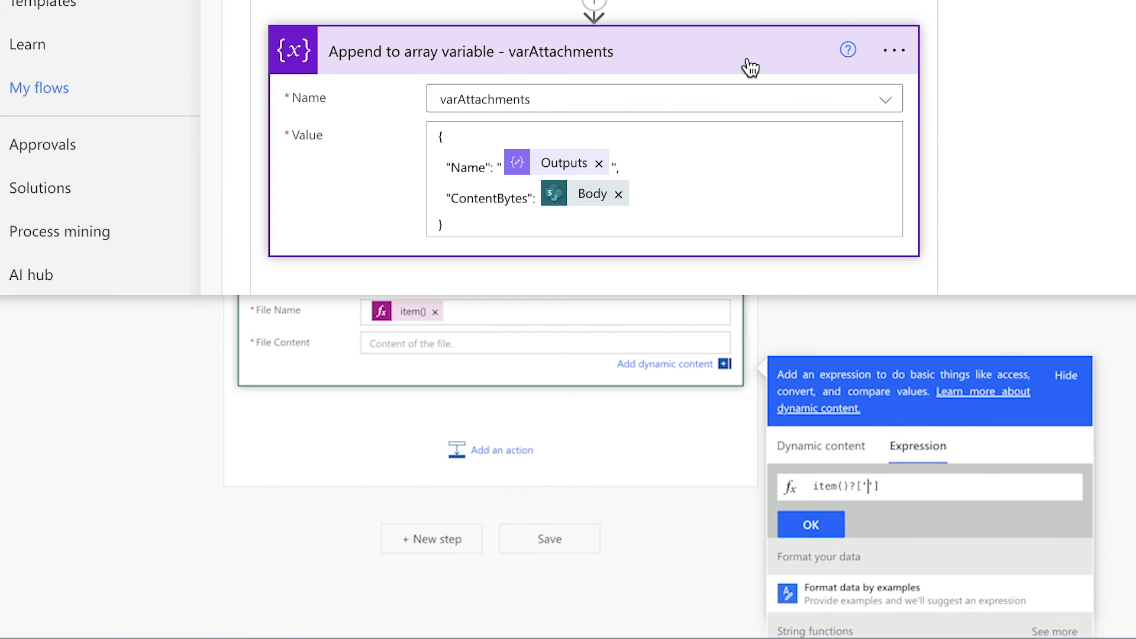
type("ContentBytes")
left_click(836, 523)
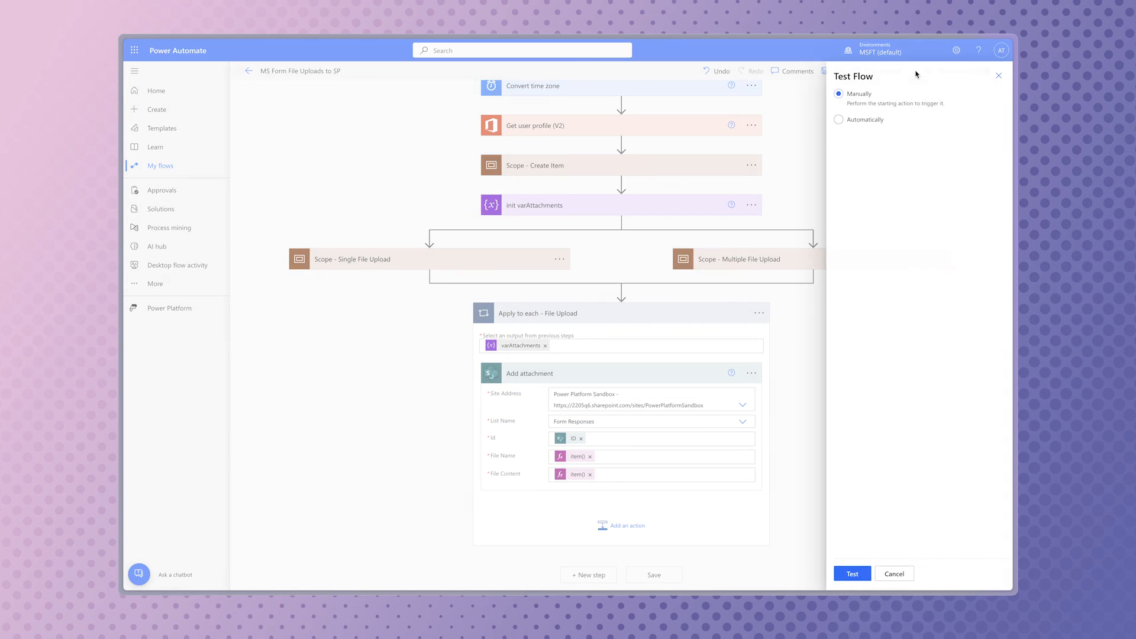
Run a manual test of the flow and check the newest item's attachments in the SharePoint Form Responses list
left_click(850, 574)
left_click(879, 574)
left_click(879, 574)
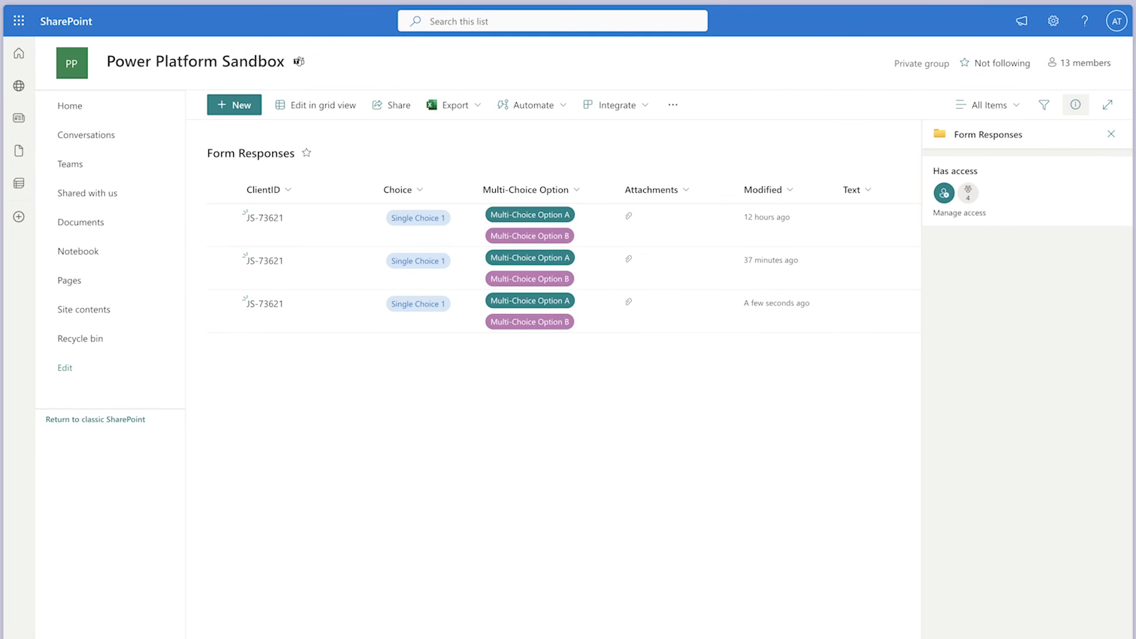
left_click(671, 307)
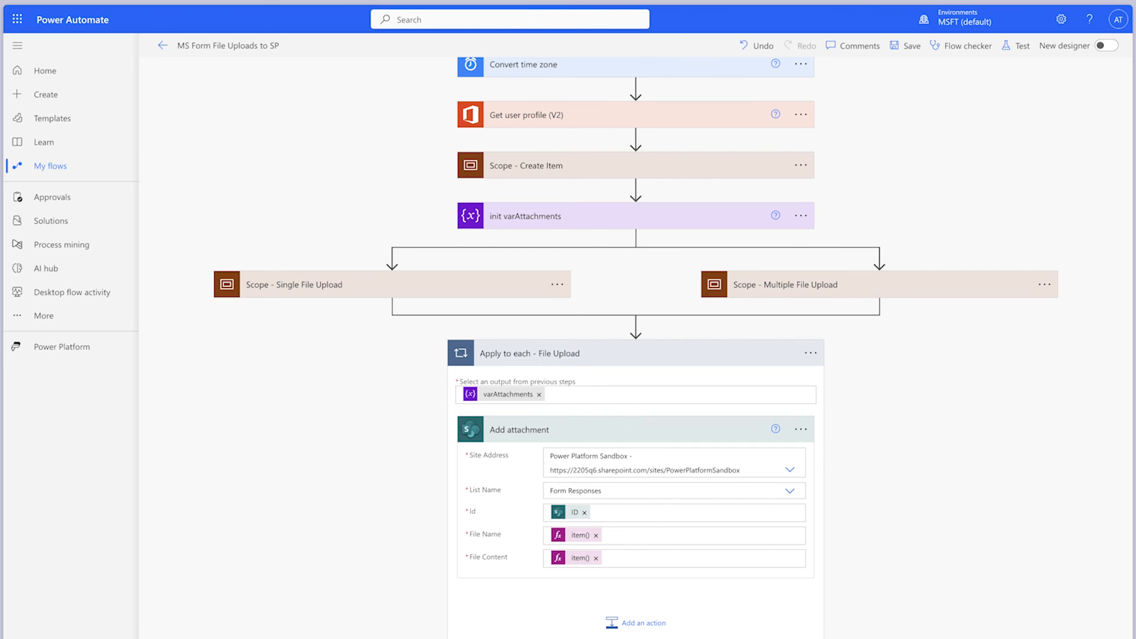
Add an Office 365 Outlook Send an email (V2) action after Add attachment inside the loop and show its advanced options
left_click(633, 621)
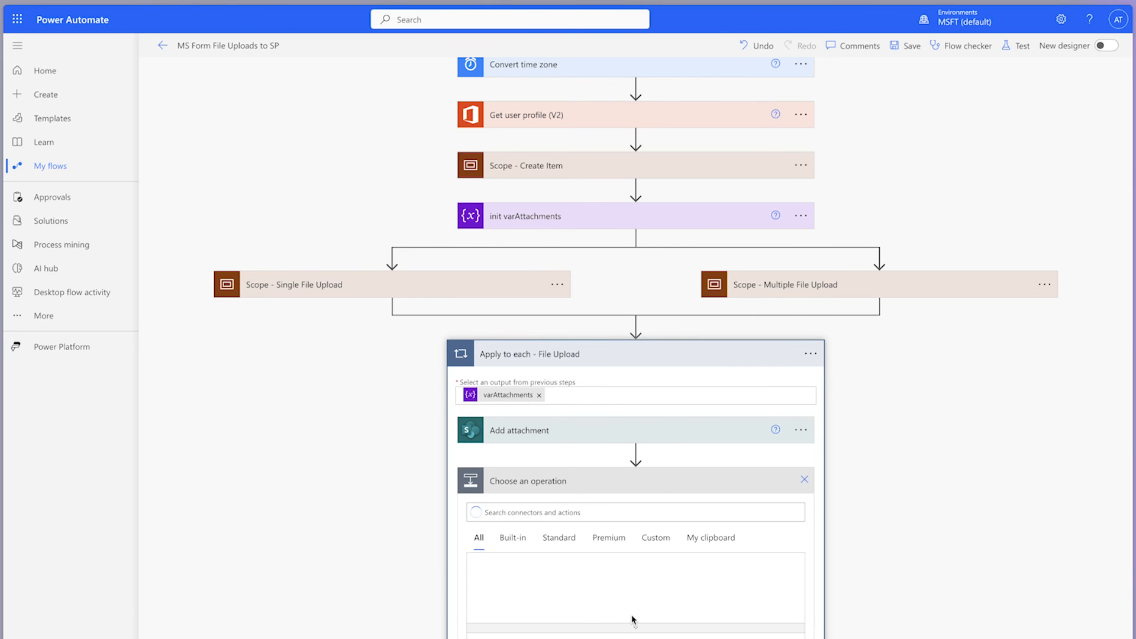
type("send")
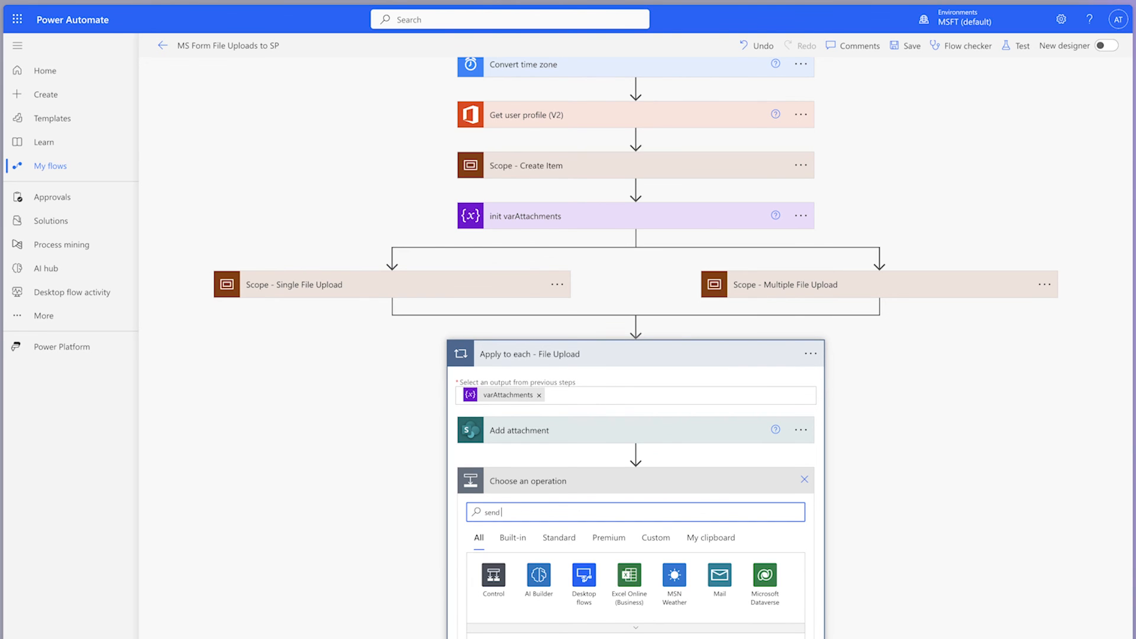
type(" an email")
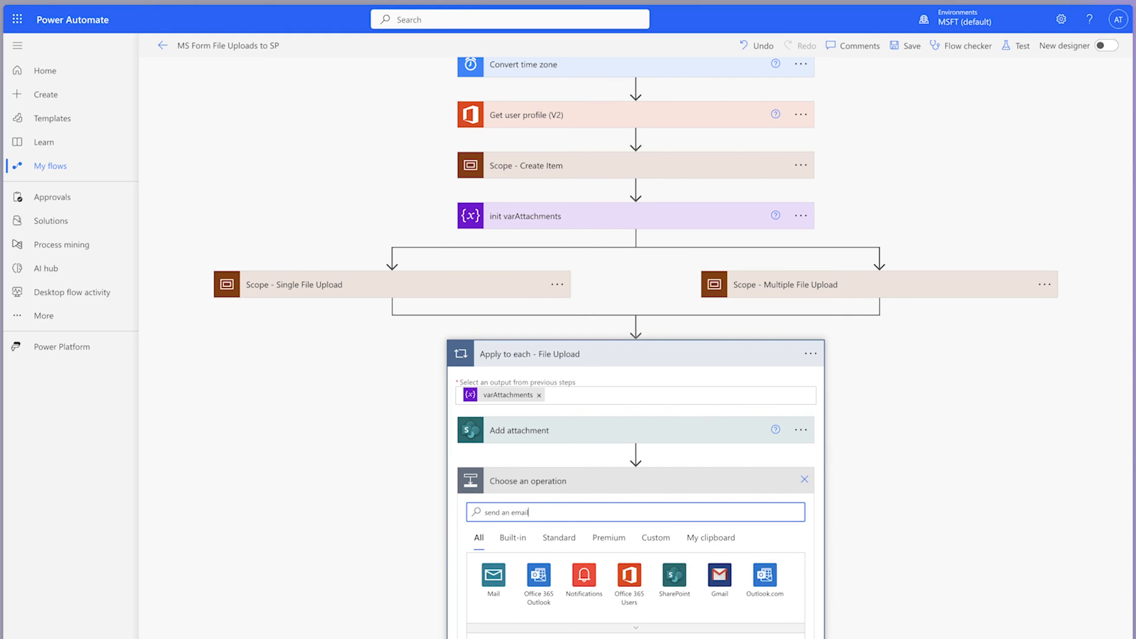
scroll(822, 573, "down", 3)
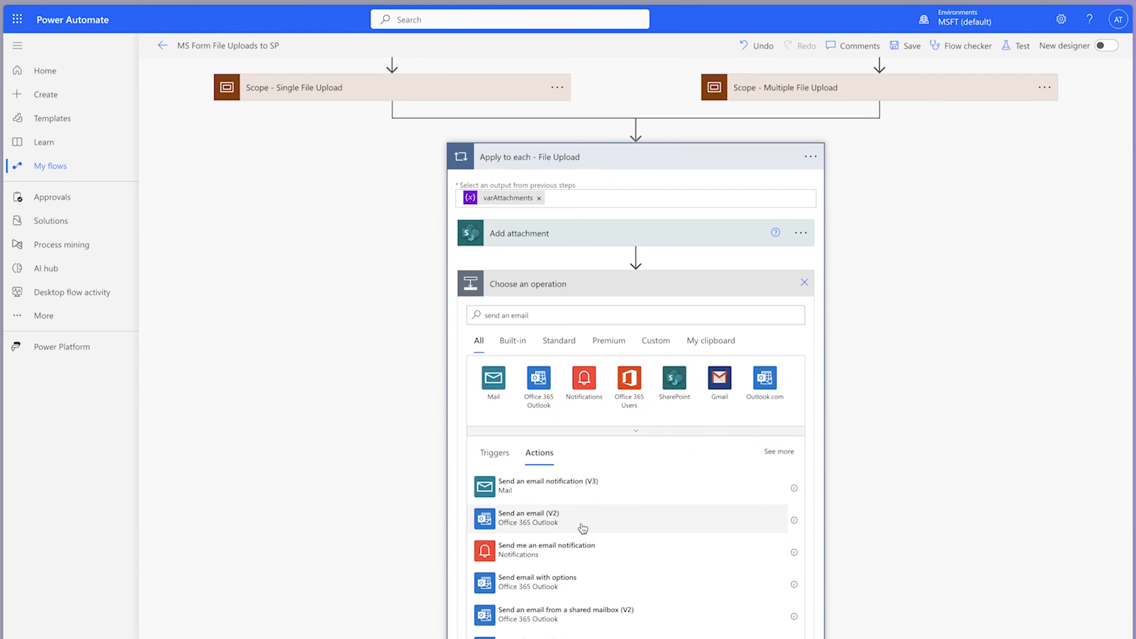
left_click(581, 524)
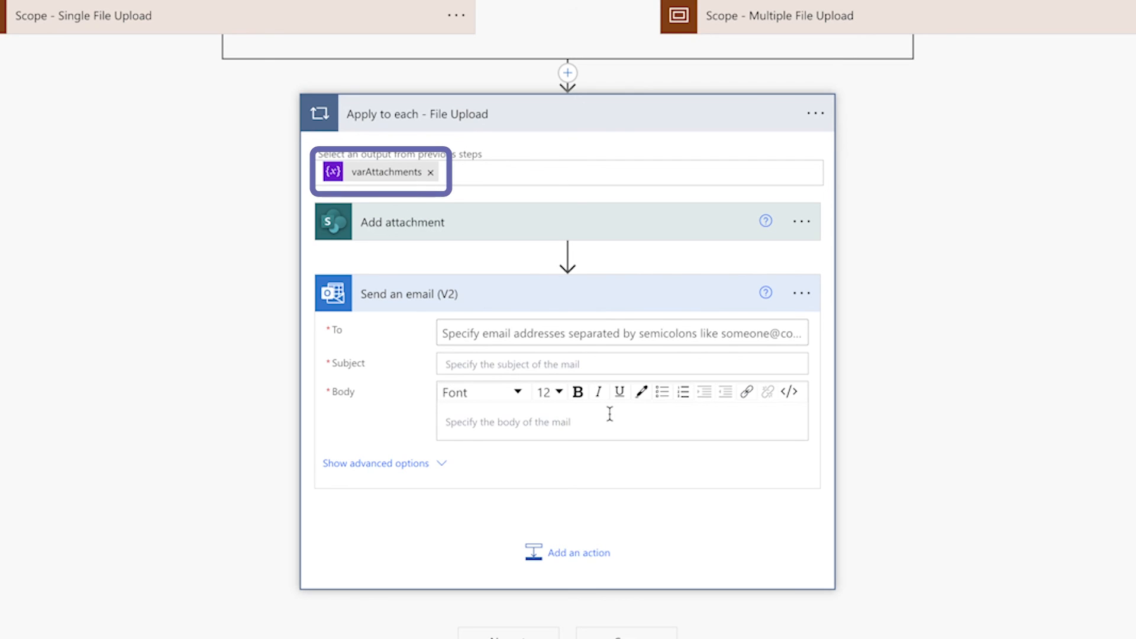
left_click(442, 463)
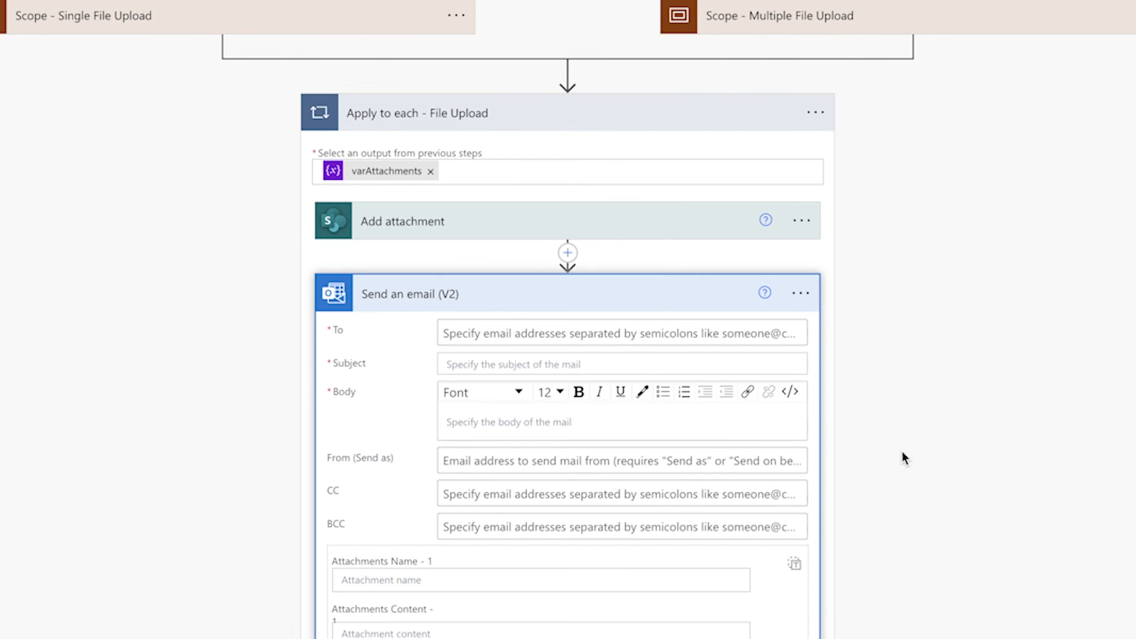
Set the first Attachments Name of Send an email (V2) to the expression item()?['Name']
scroll(901, 455, "down", 5)
left_click(510, 248)
left_click(936, 348)
type("item()")
type("?['Name']")
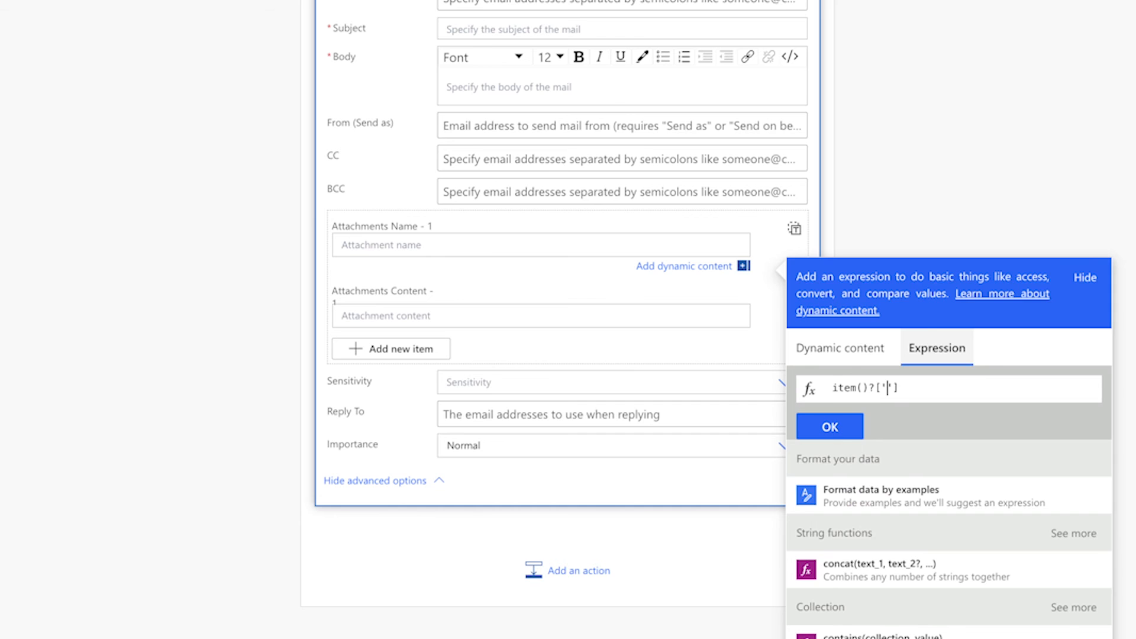
left_click(829, 427)
Set the first Attachments Content of Send an email (V2) to the expression item()?['ContentBytes']
left_click(560, 303)
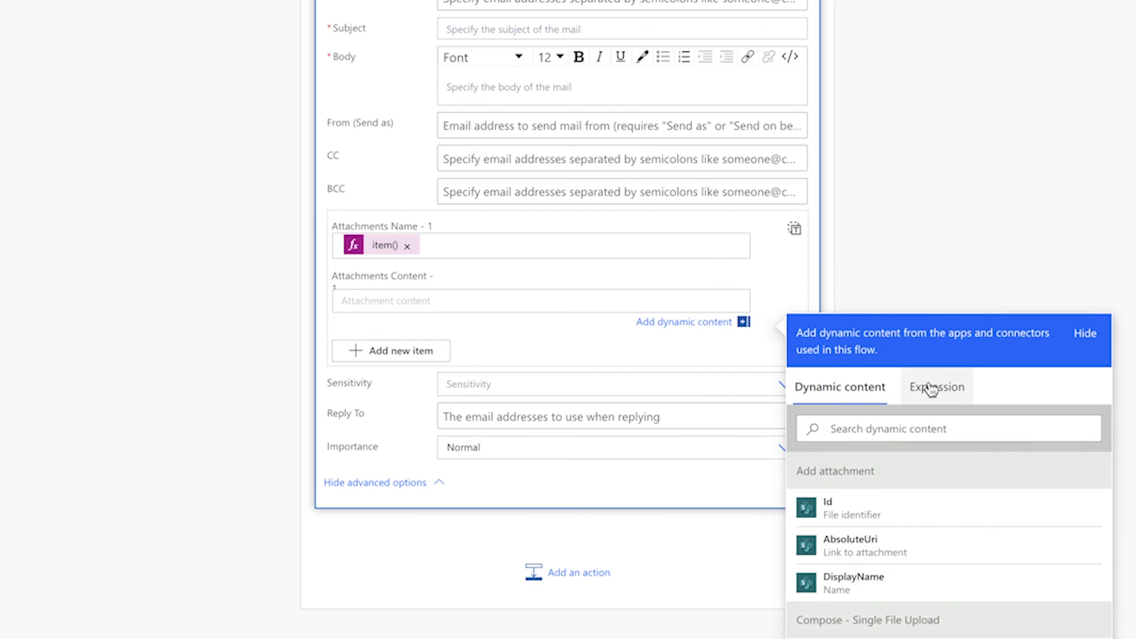
left_click(927, 385)
type("item()")
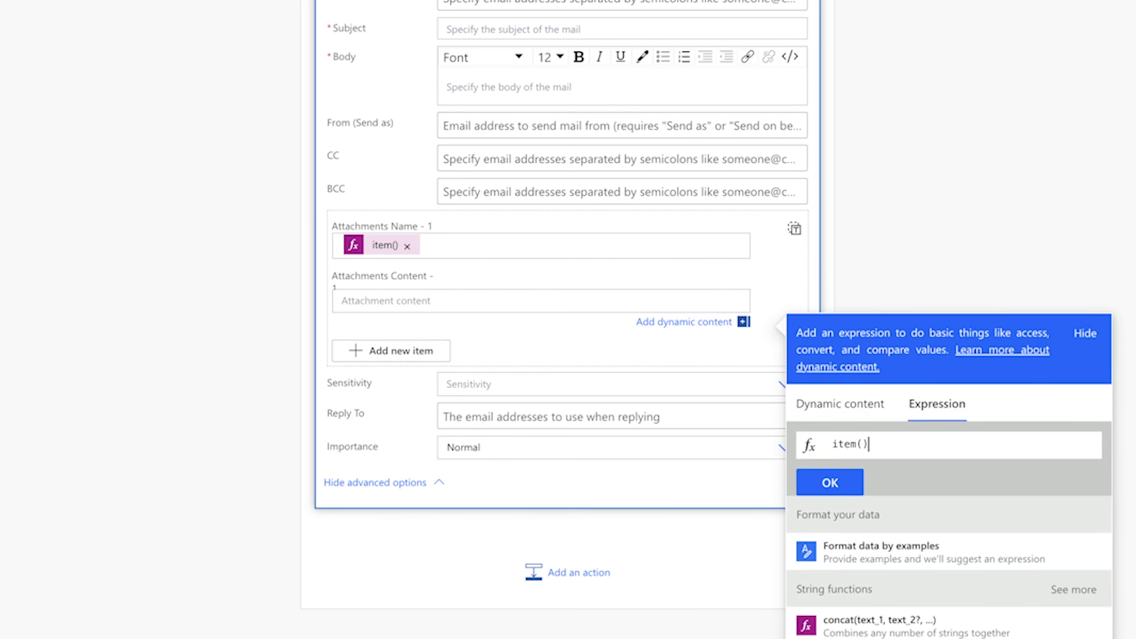
type("?['ContentBytes")
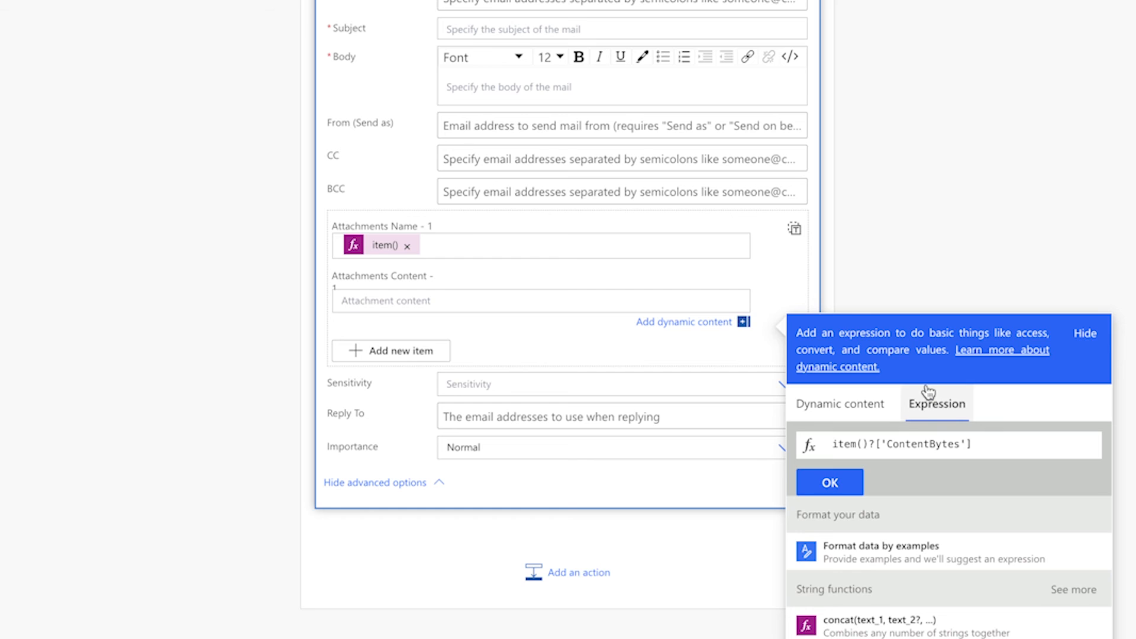
left_click(830, 482)
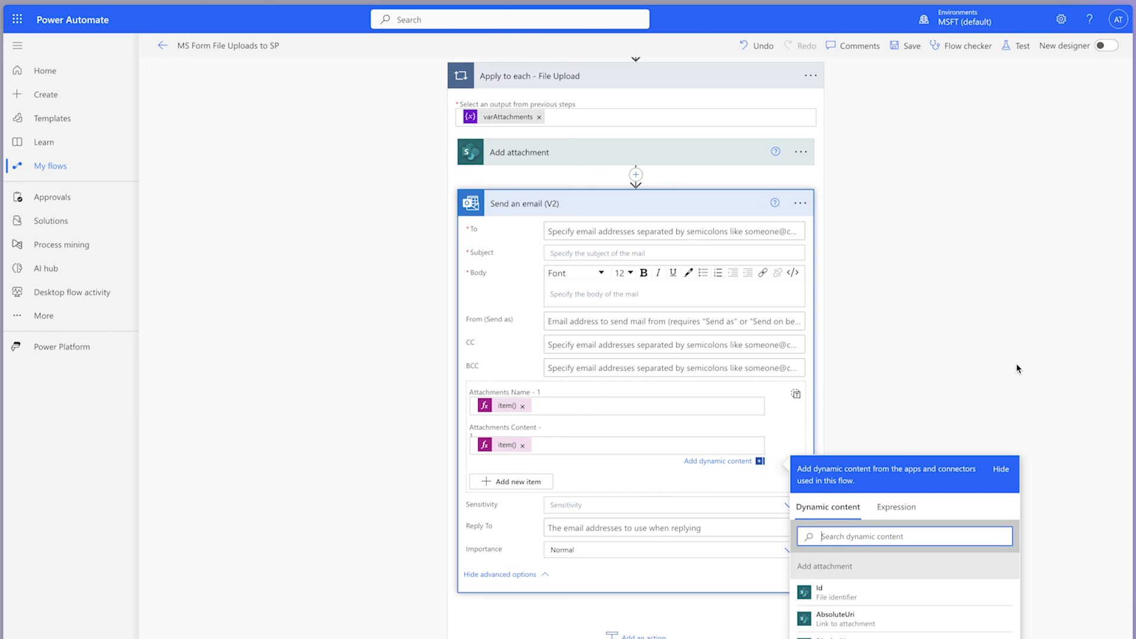
Move the Send an email (V2) action out of the Apply to each - File Upload loop to directly below it
left_click(676, 208)
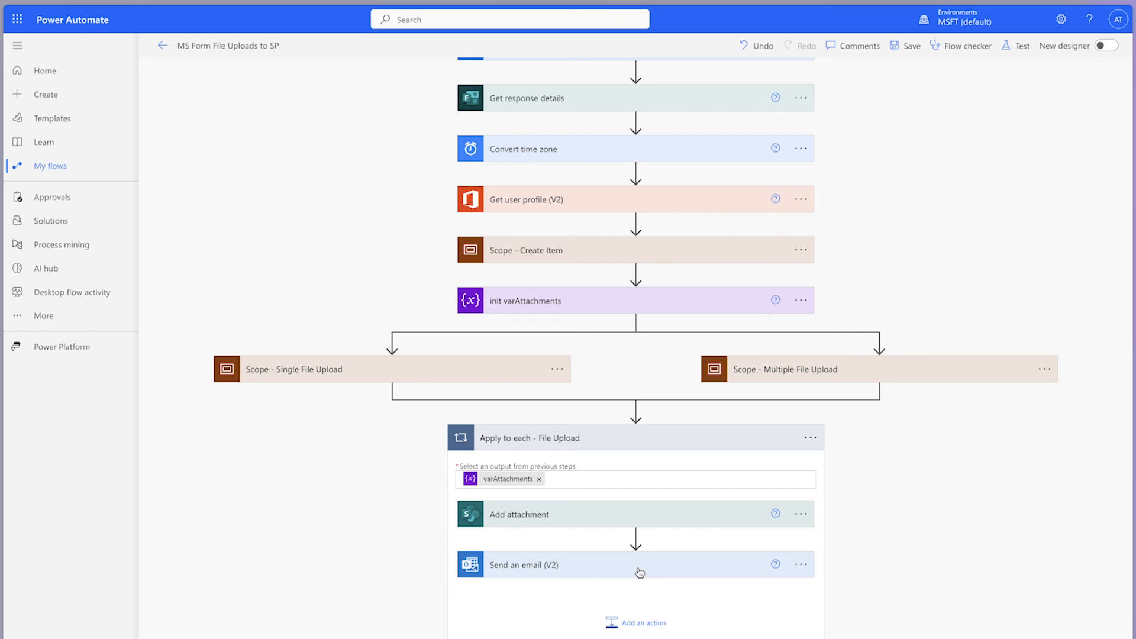
left_click_drag(663, 566, 645, 638)
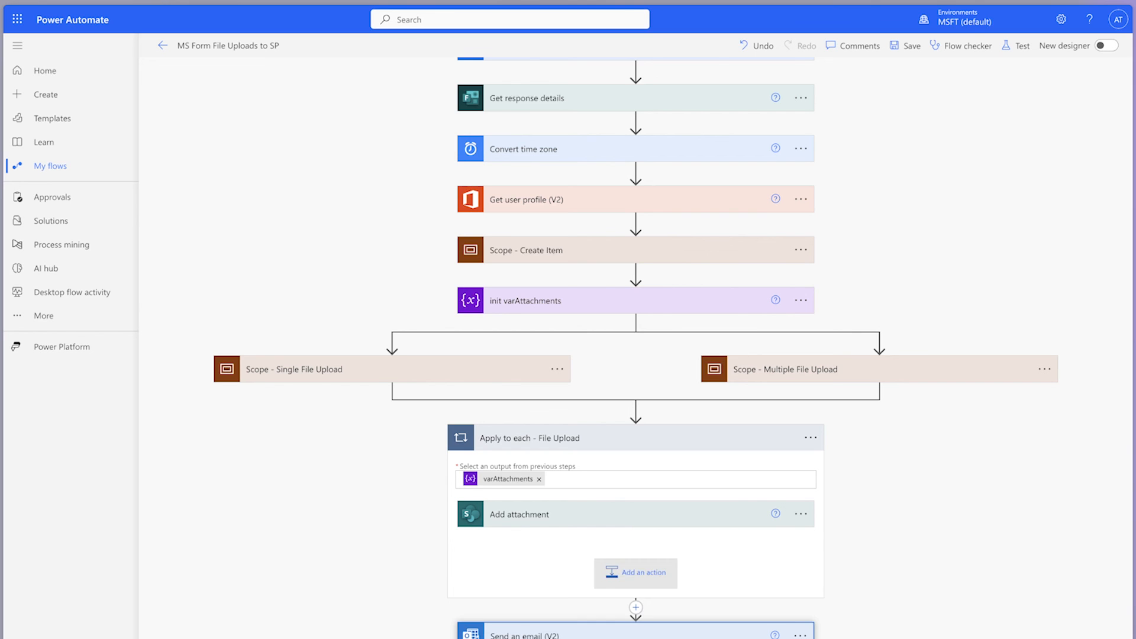
left_click(663, 634)
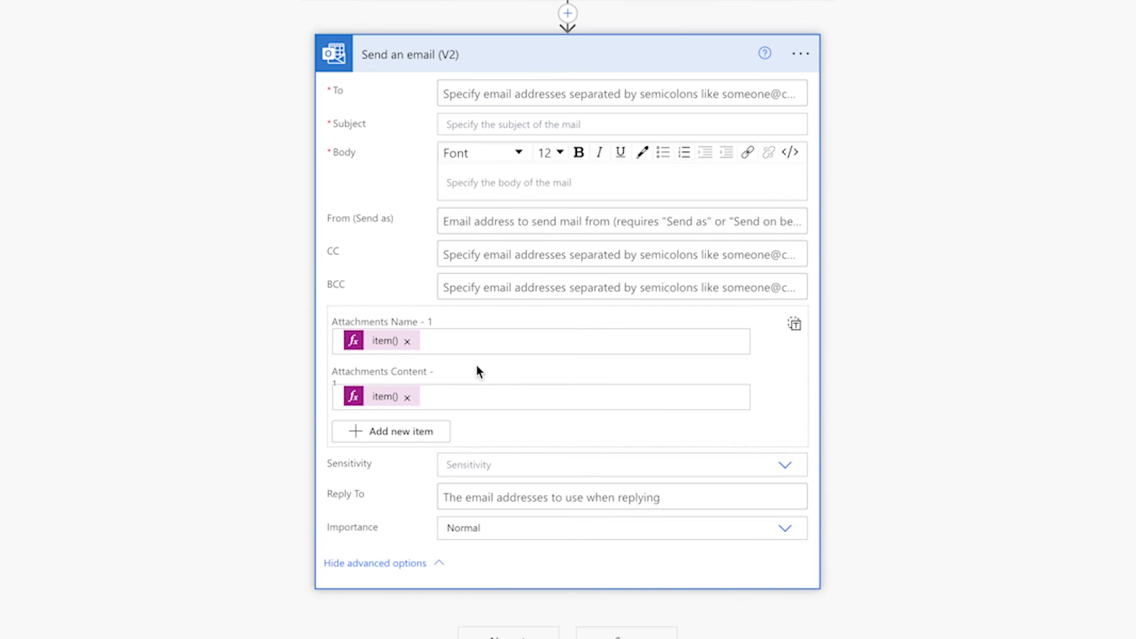
Clear the email's attachment name and content expressions and switch the attachments to entire-array input
left_click(406, 341)
left_click(407, 410)
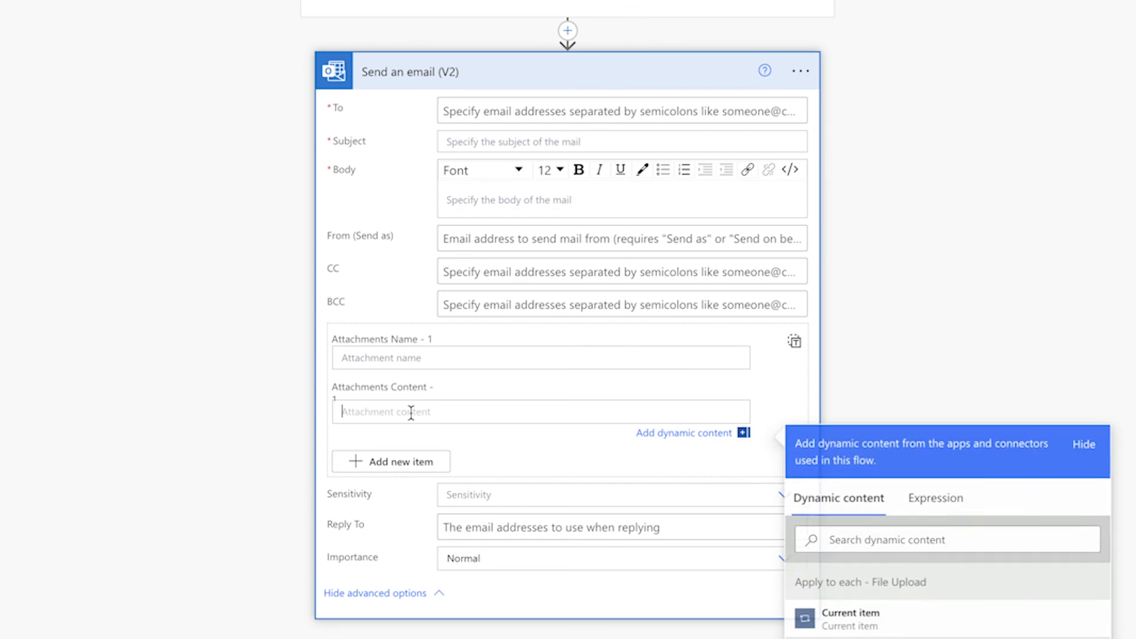
left_click(778, 408)
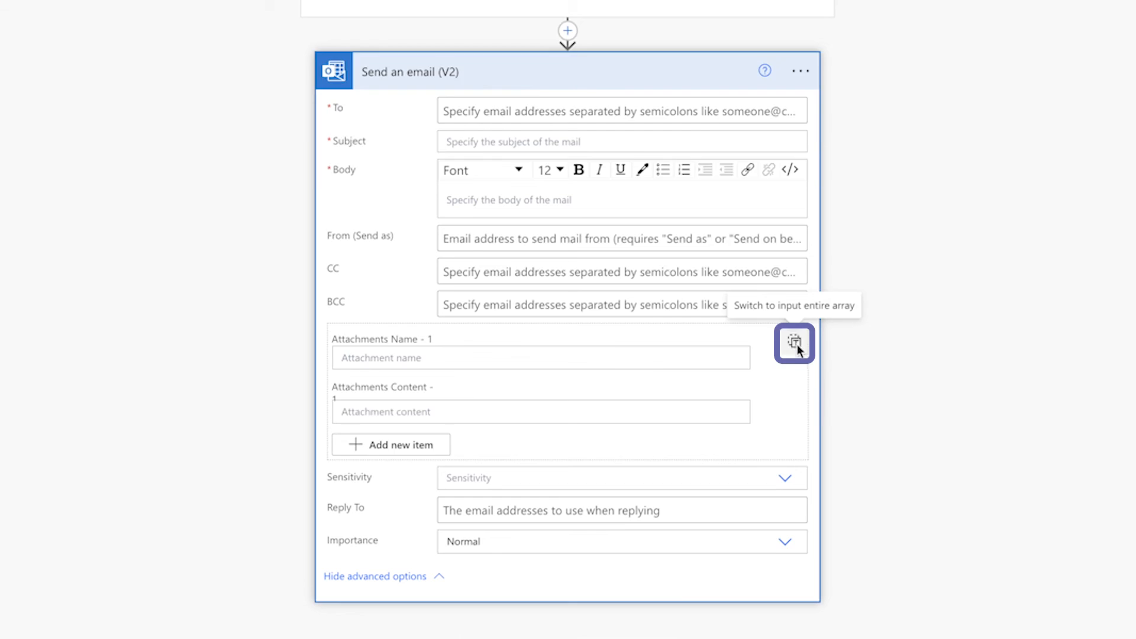
left_click(796, 348)
left_click(939, 484)
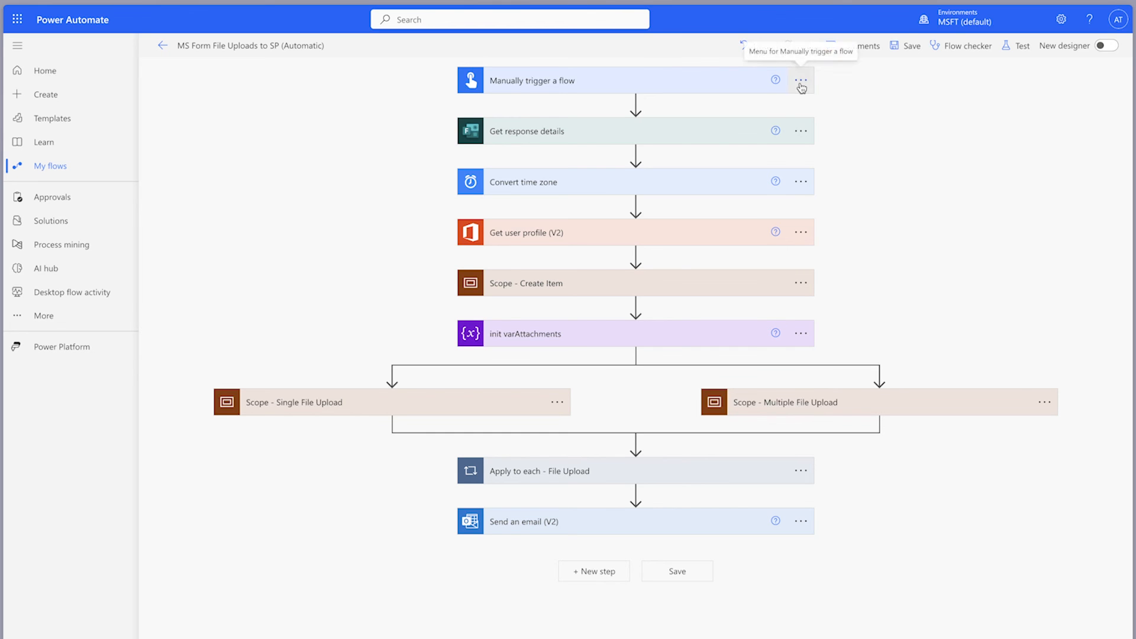
Delete the Manually trigger a flow trigger from the MS Form File Uploads to SP (Automatic) flow
left_click(800, 87)
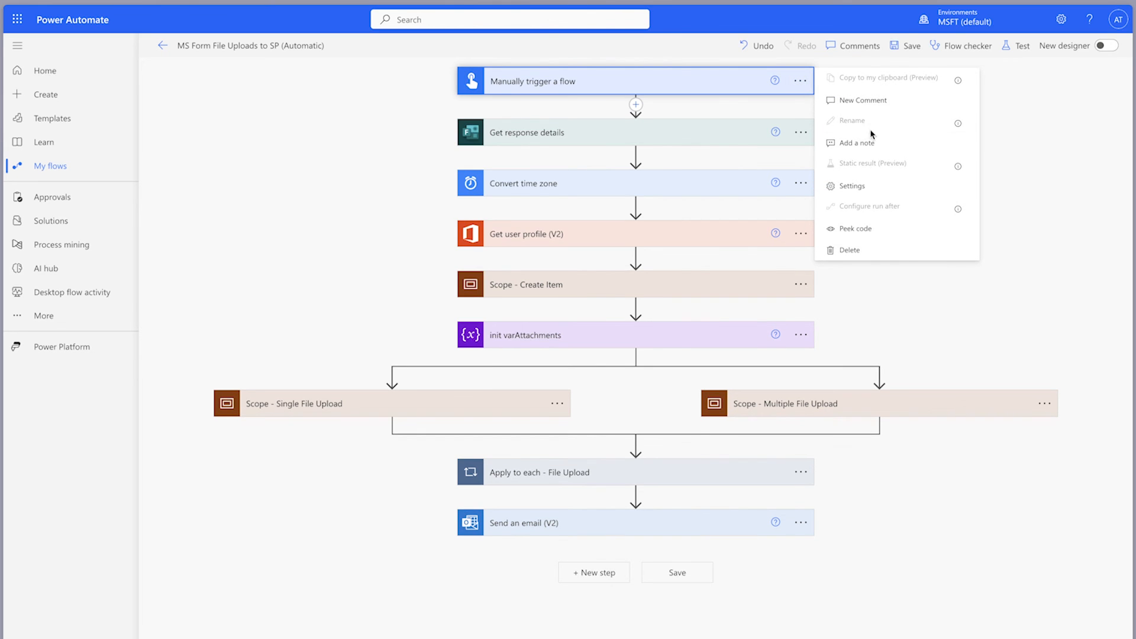
left_click(884, 249)
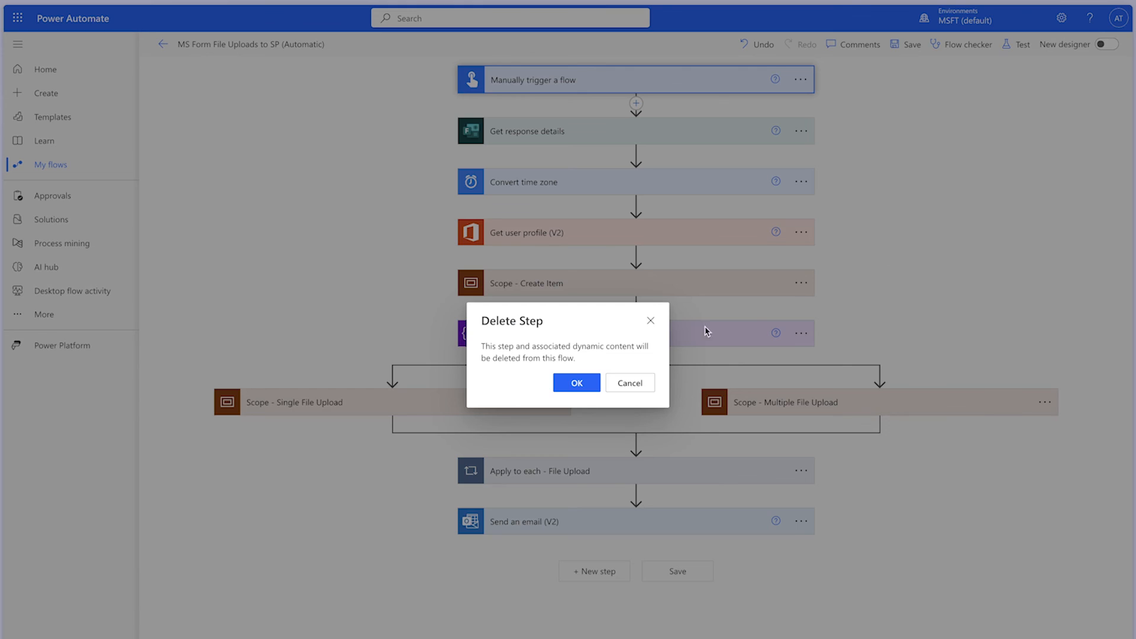
left_click(590, 384)
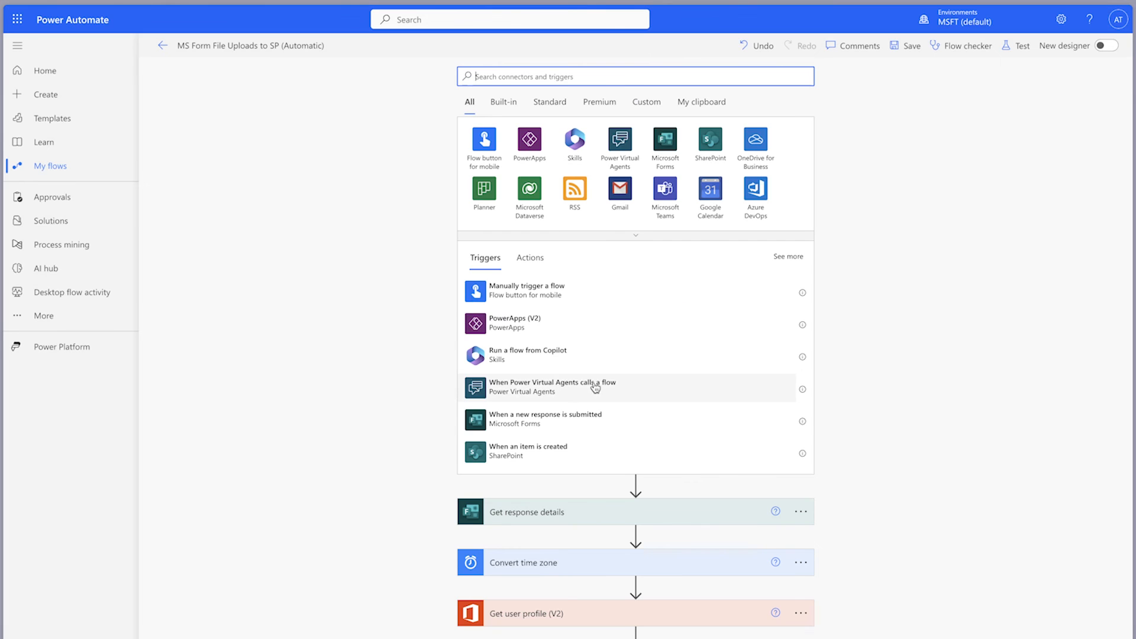
Add the Microsoft Forms trigger When a new response is submitted with Sample Form with File Uploads as its form
left_click(590, 418)
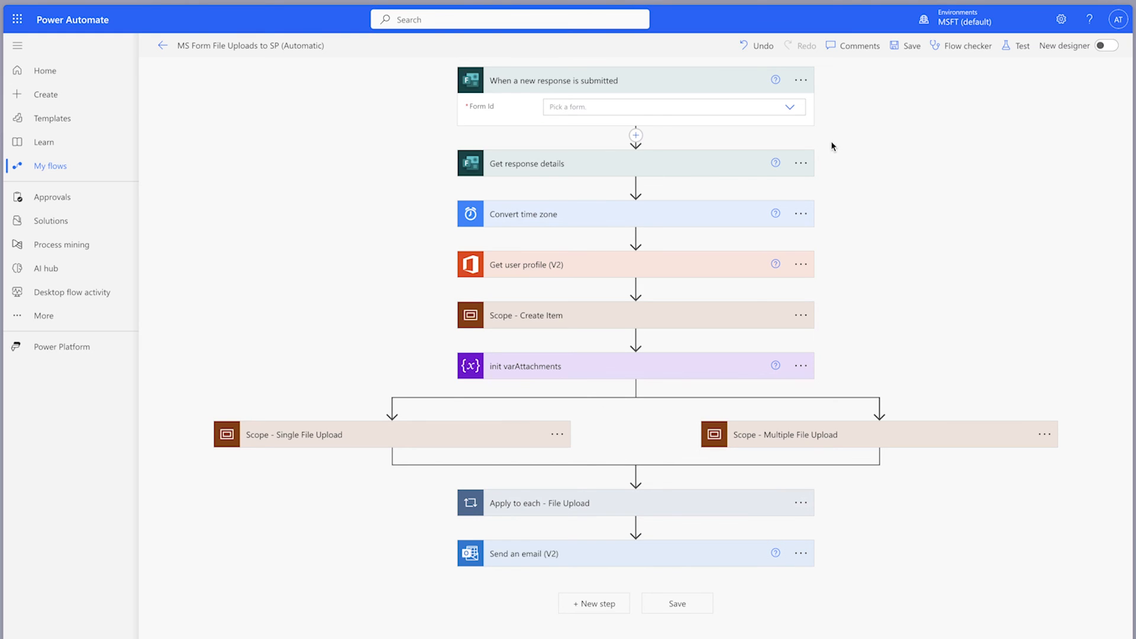
left_click(790, 108)
left_click(713, 144)
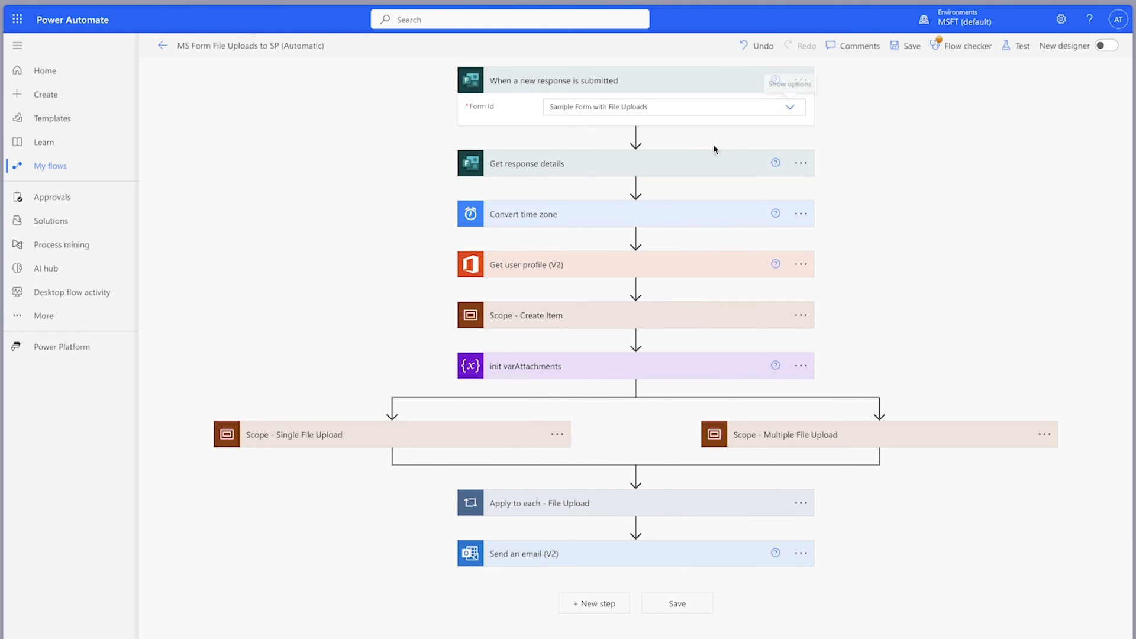
Replace the fixed Response Id in Get response details with the trigger's Response Id dynamic content
left_click(692, 167)
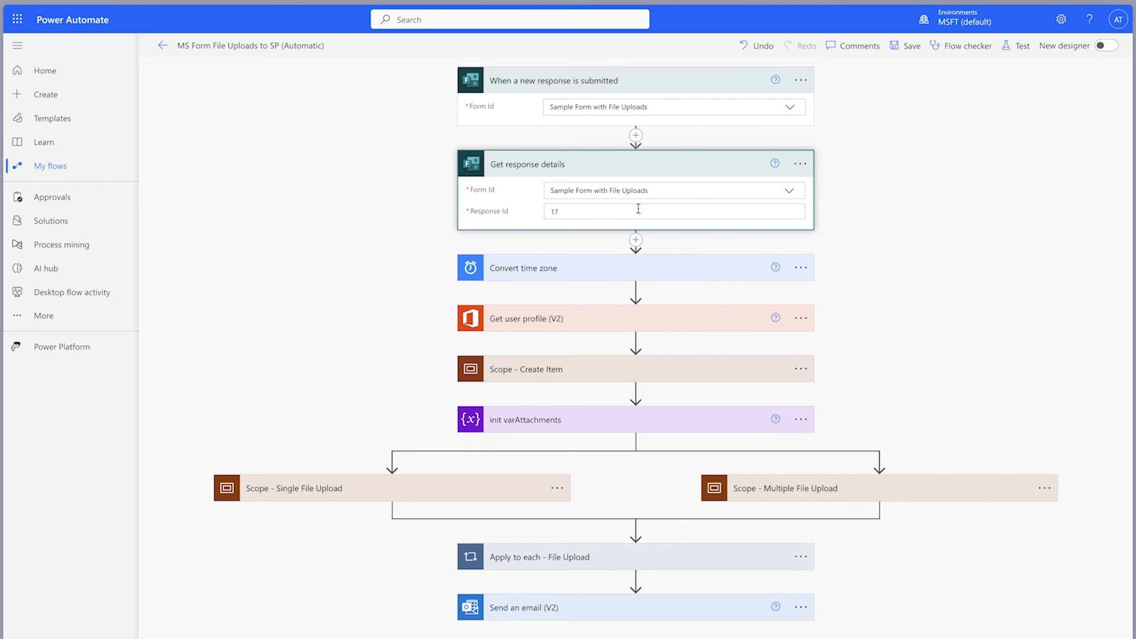
left_click(597, 211)
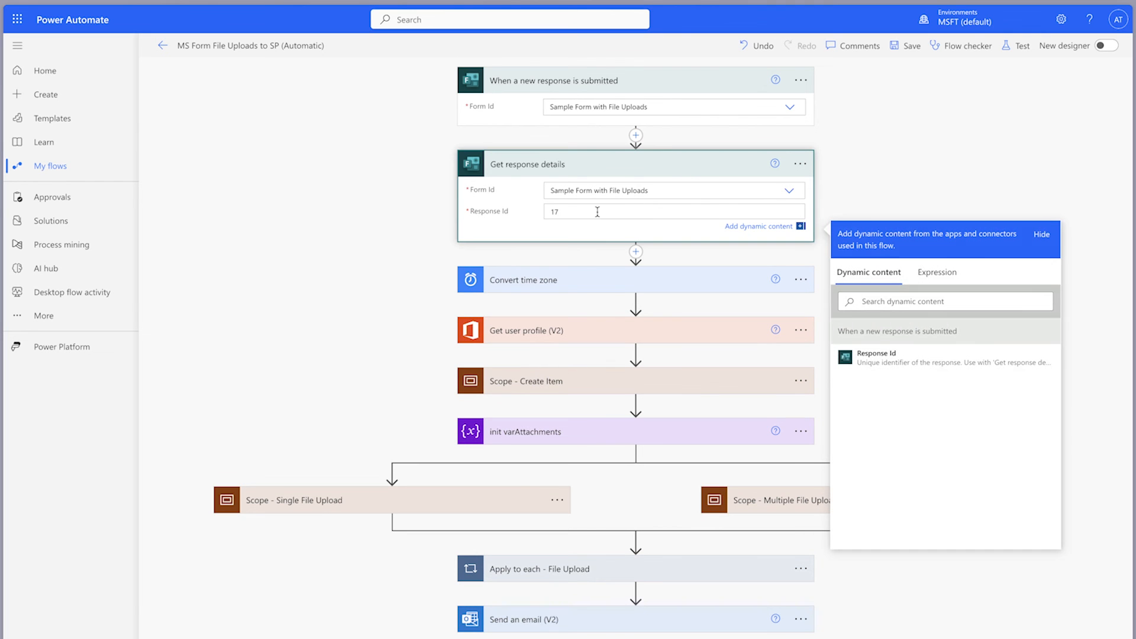
left_click(882, 355)
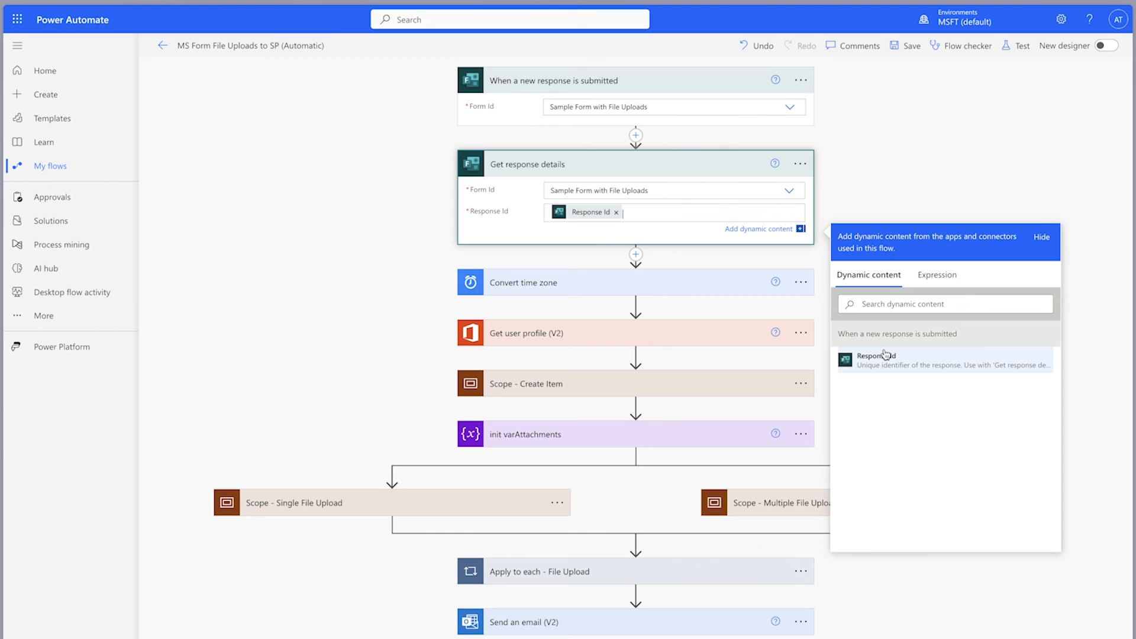